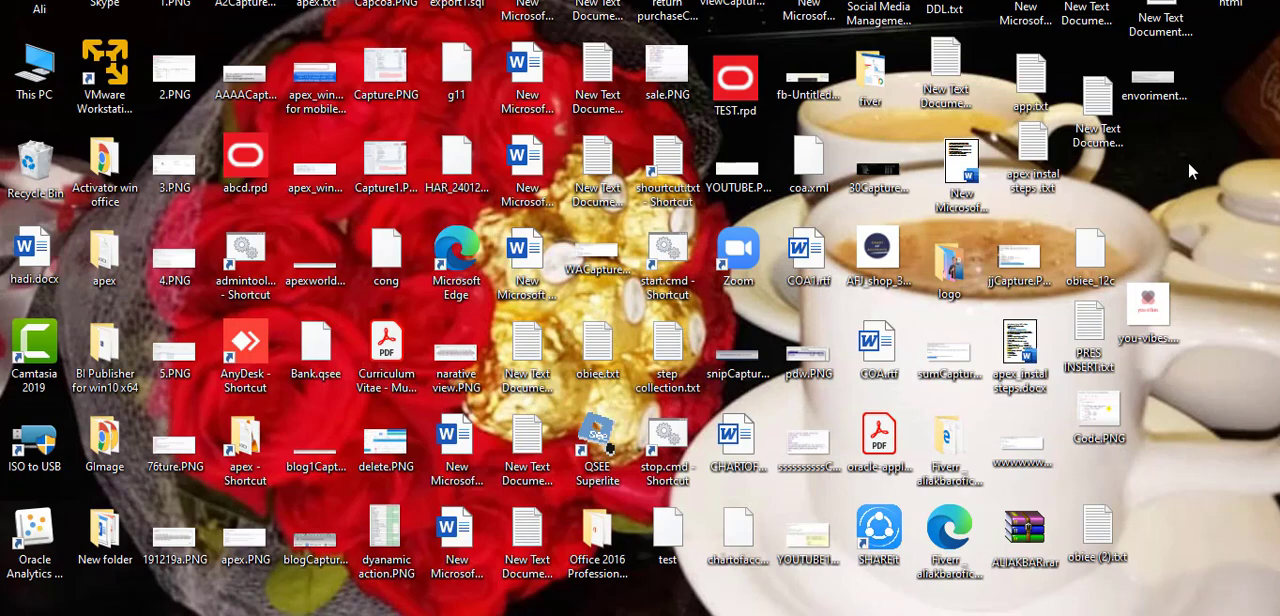
right_click(1188, 161)
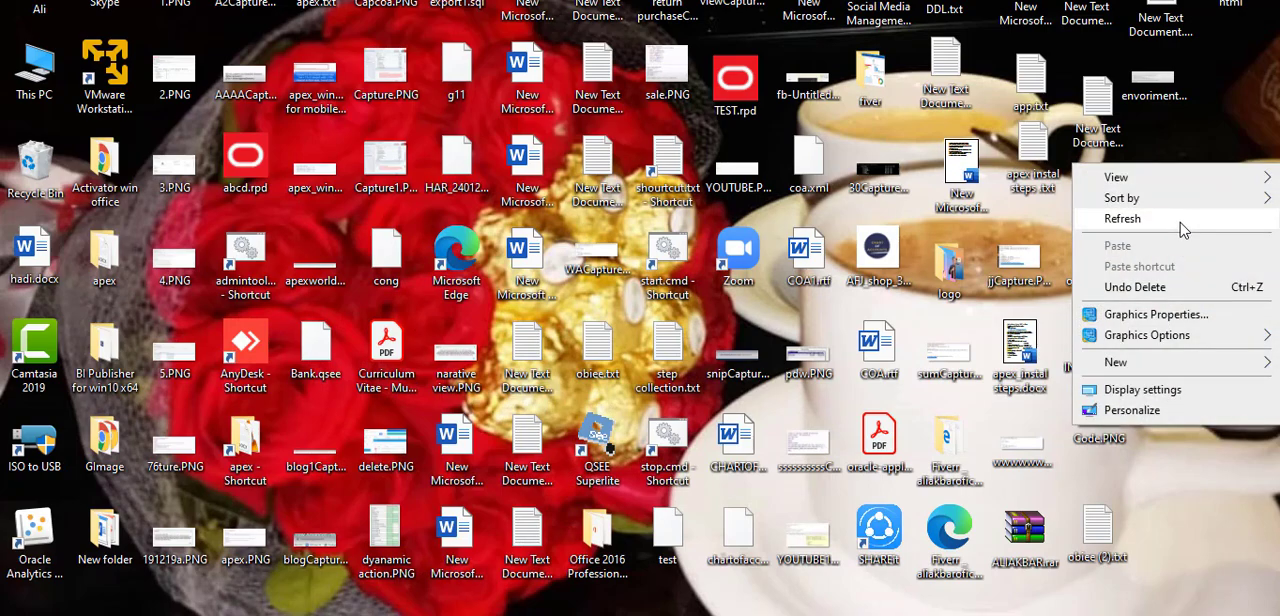
click(1122, 219)
key(alt+Tab)
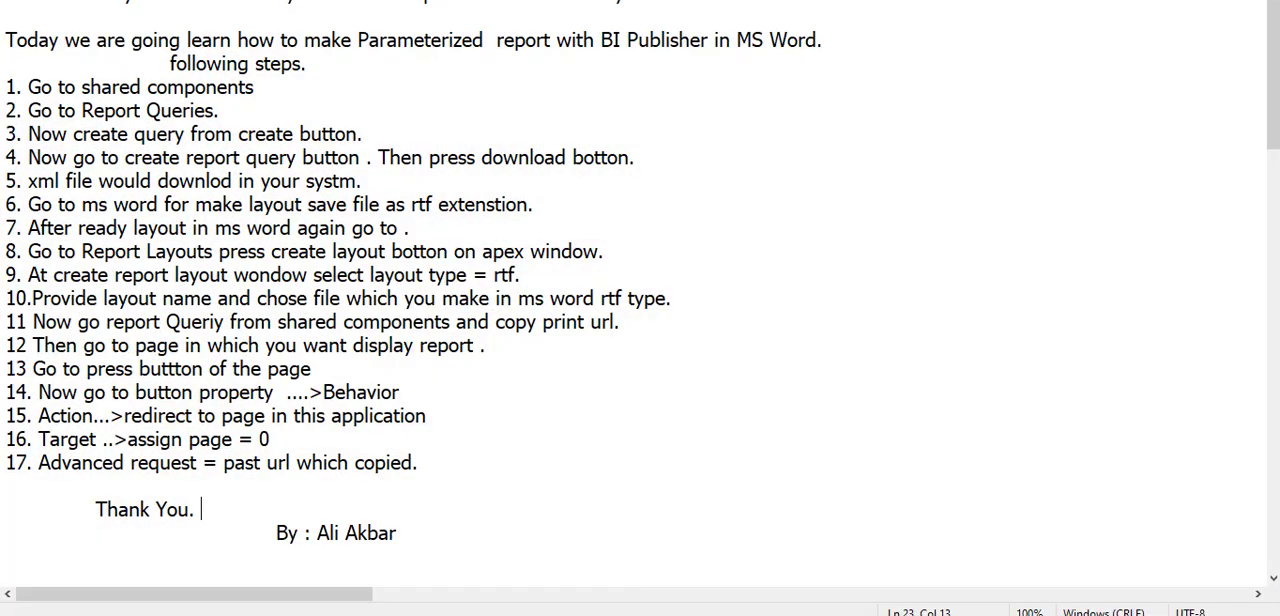
key(super+d)
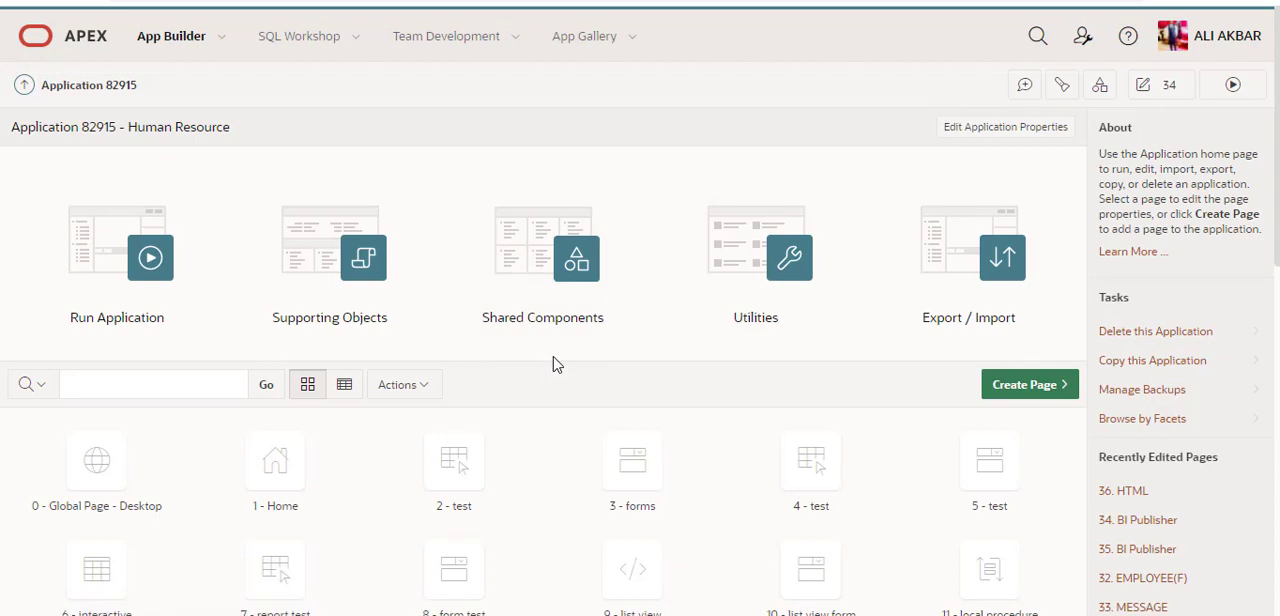
Step: Open the Report Queries page from the Shared Components of the Human Resource application
click(560, 288)
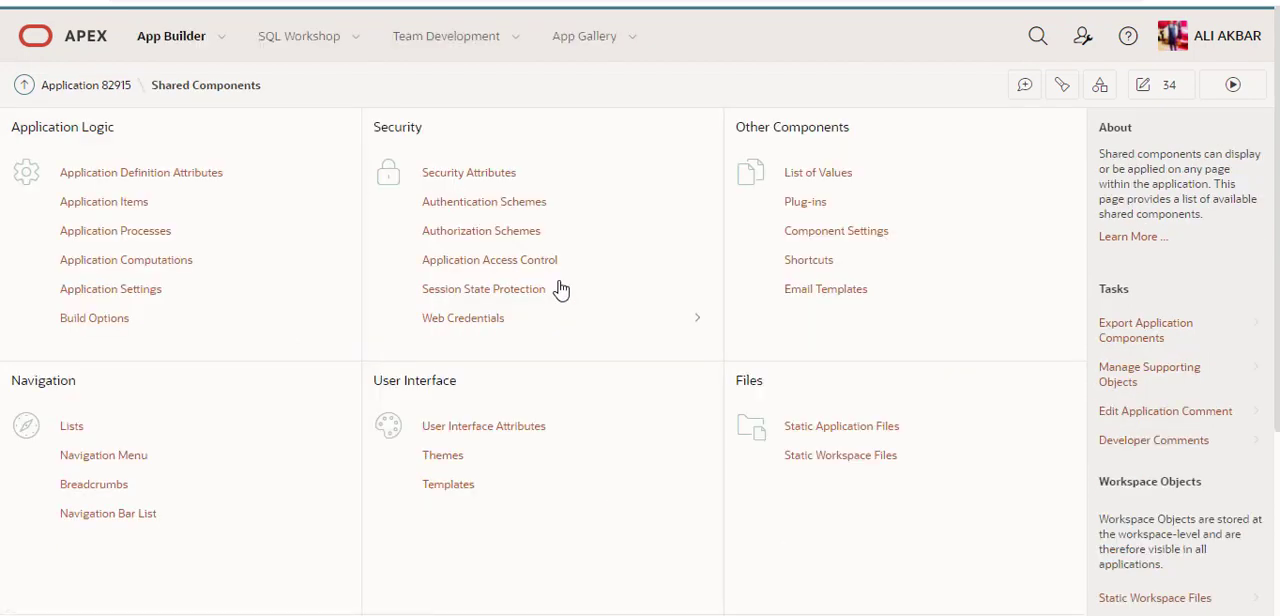
scroll(618, 333, down, 3)
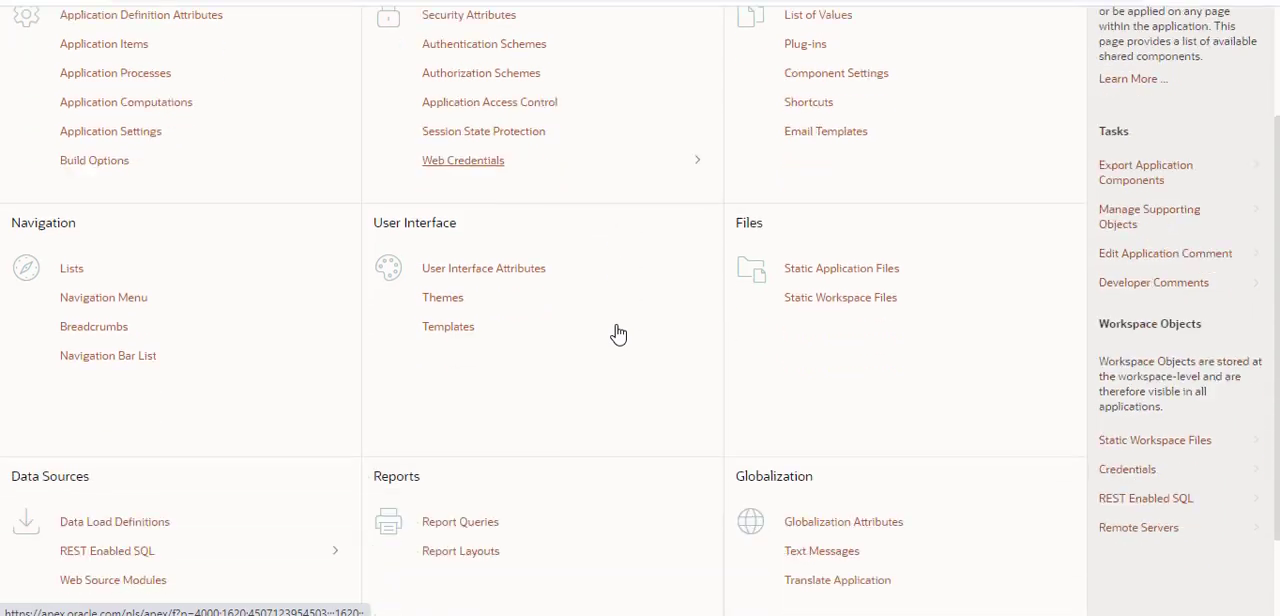
scroll(618, 333, down, 1)
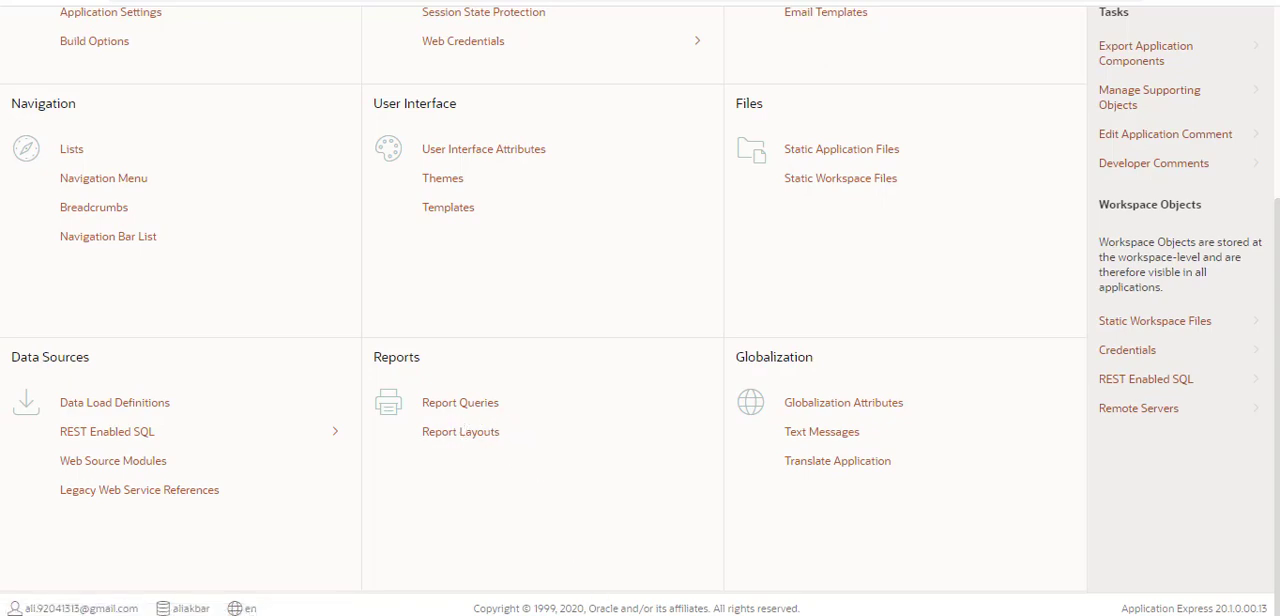
key(alt+Tab)
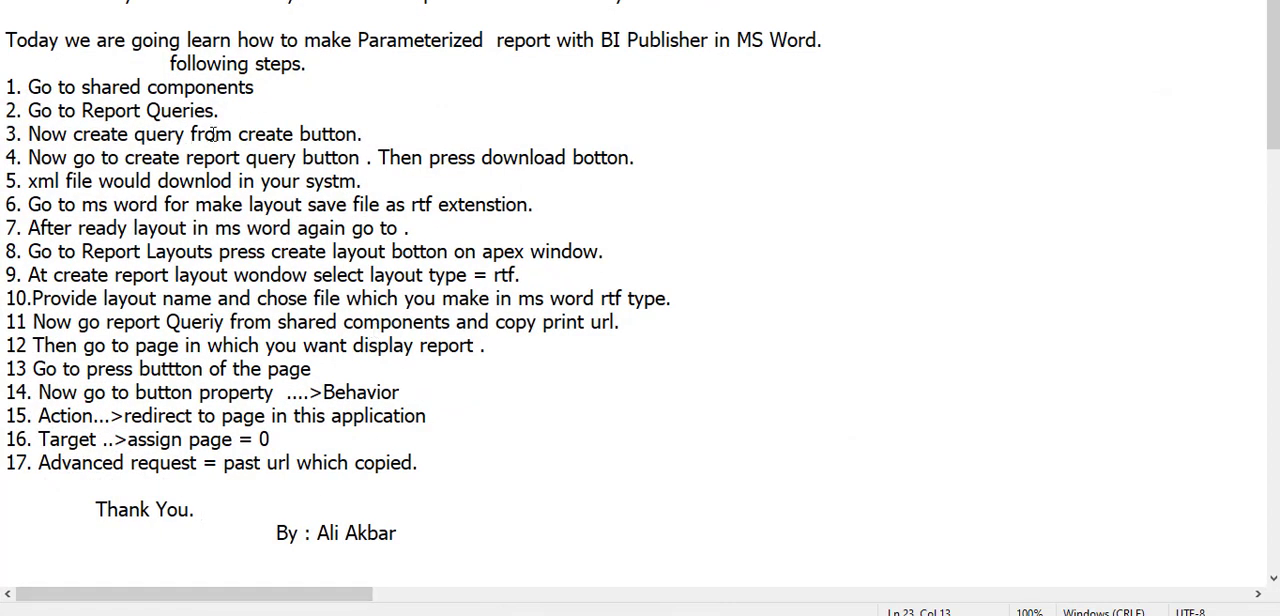
click(366, 137)
key(alt+Tab)
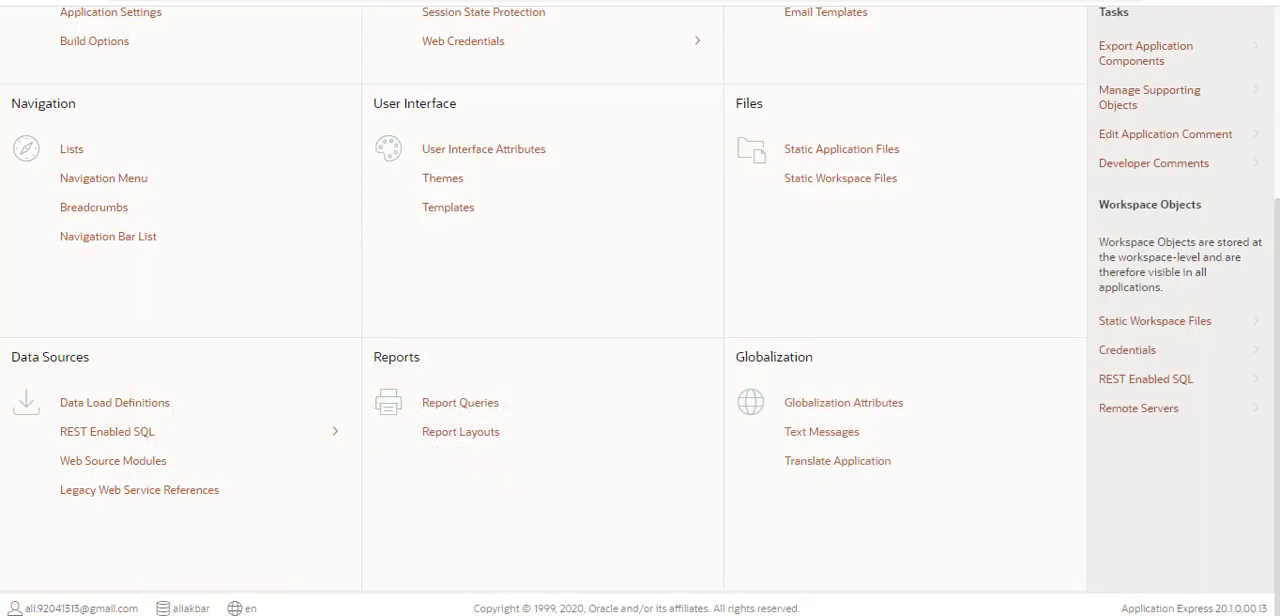
click(474, 409)
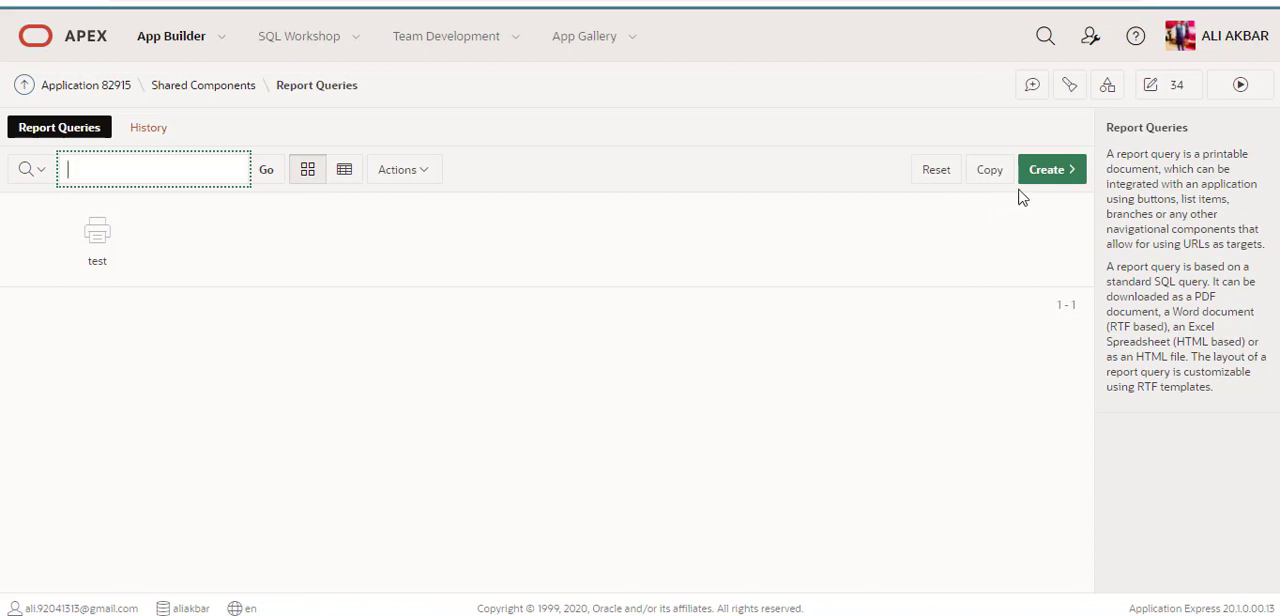
Step: Start creating a report query named with the account owner's first name in lowercase, keeping PDF as its output format
click(1047, 170)
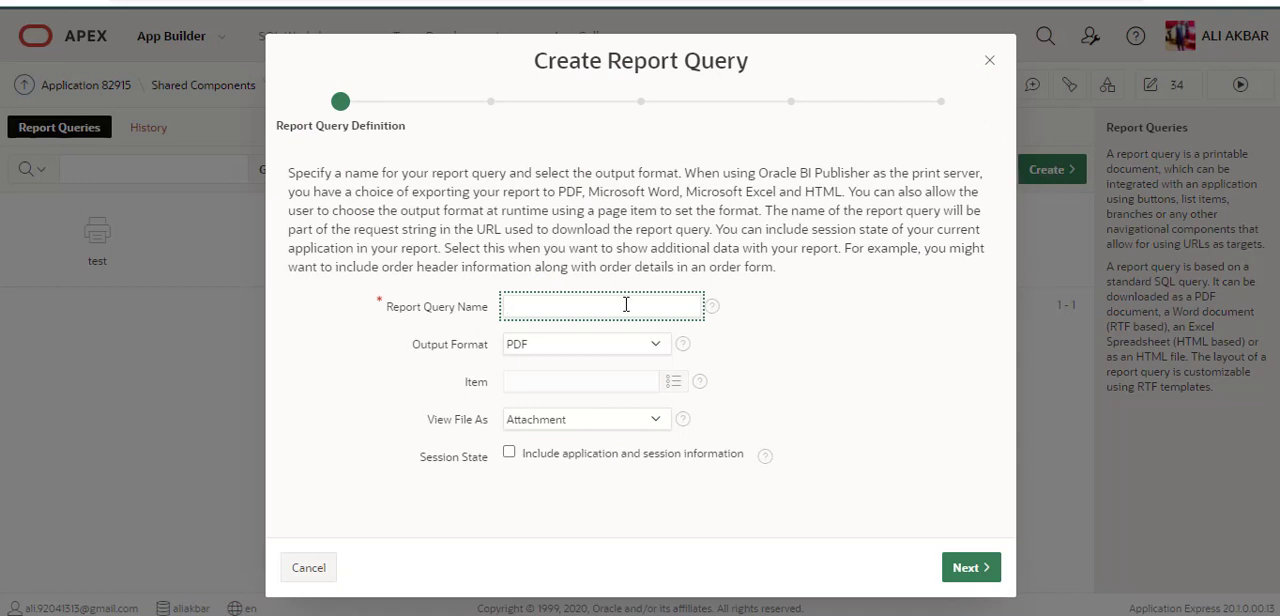
text(ali)
click(805, 378)
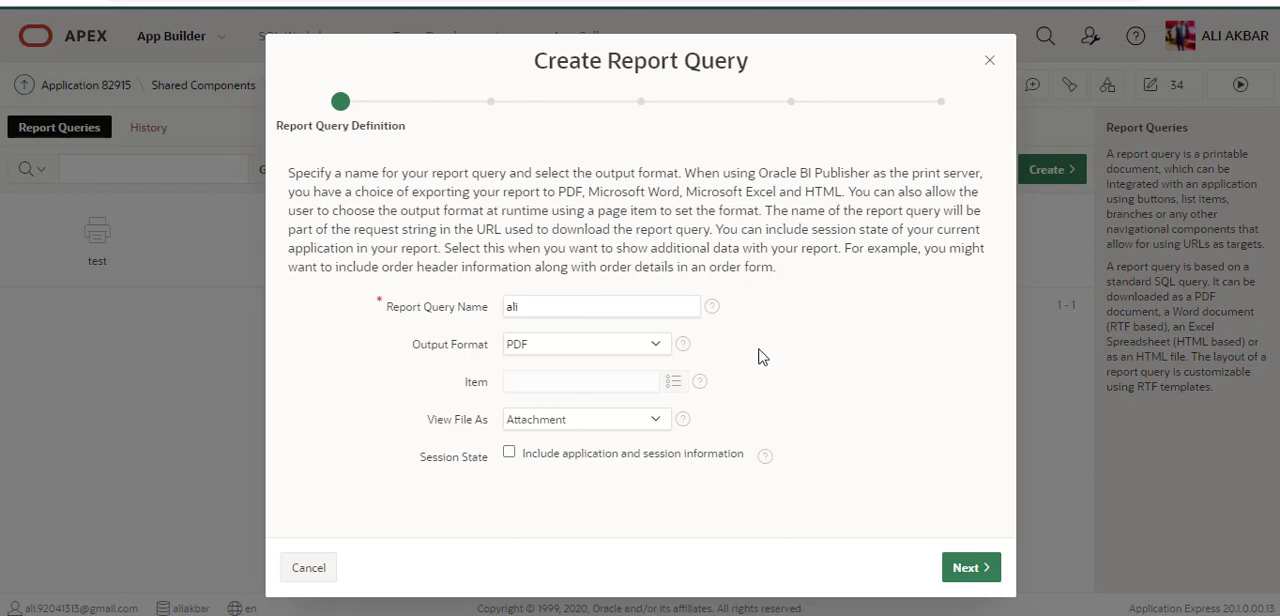
click(658, 347)
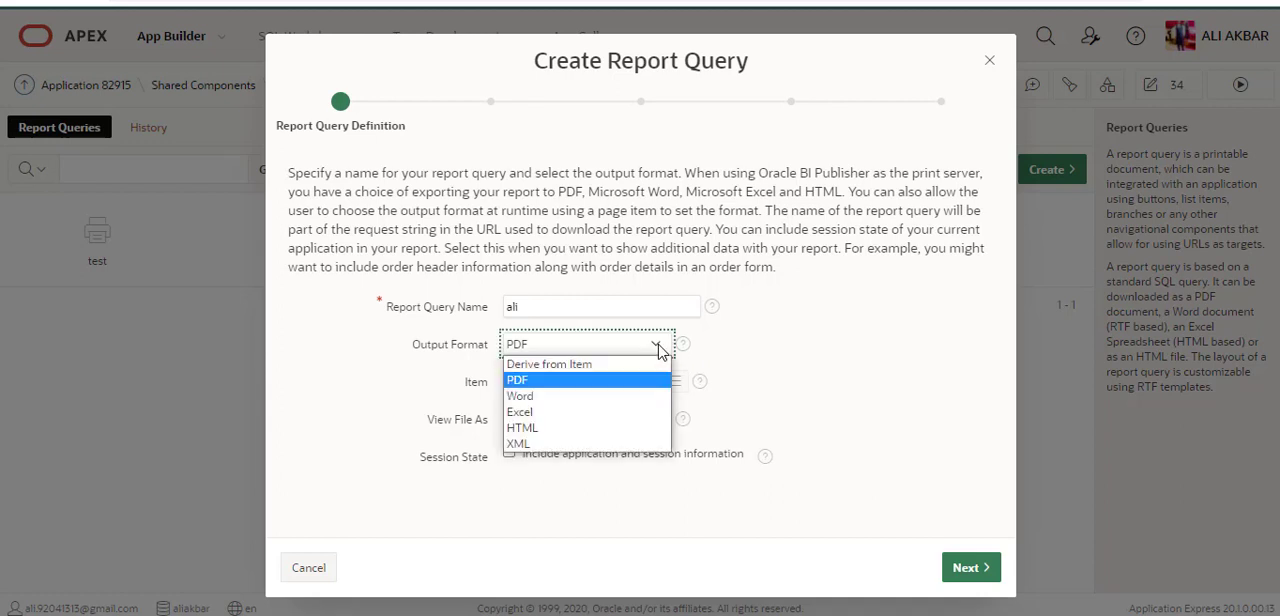
click(659, 350)
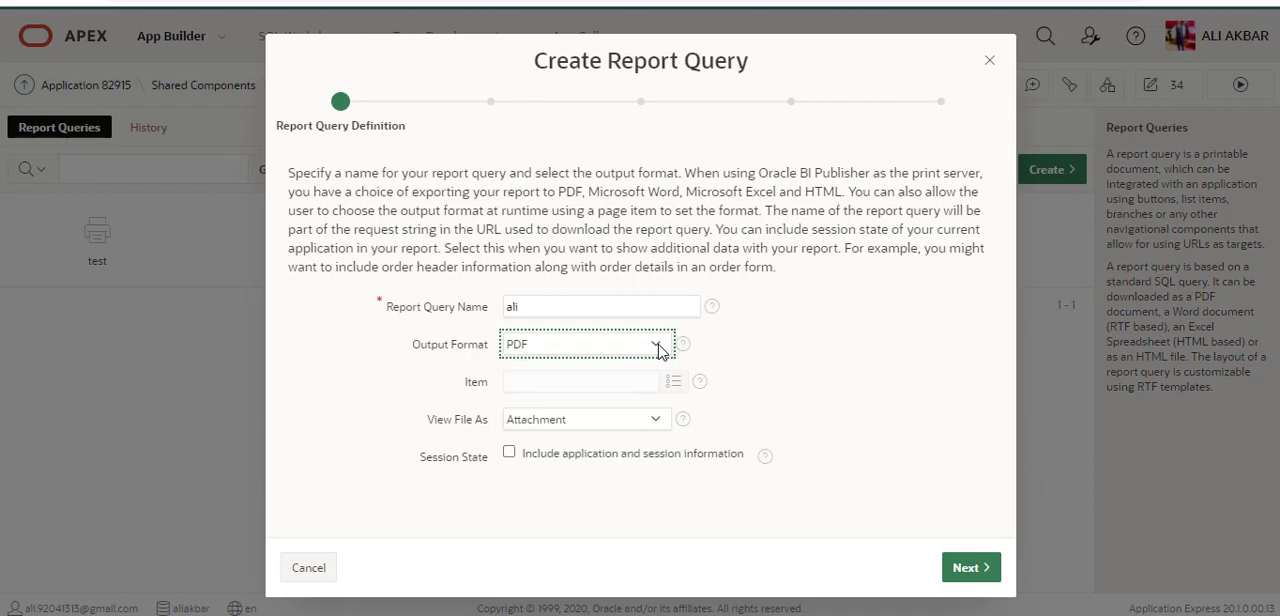
Step: Set the report query to view its file as Inline and continue to the source queries
click(658, 421)
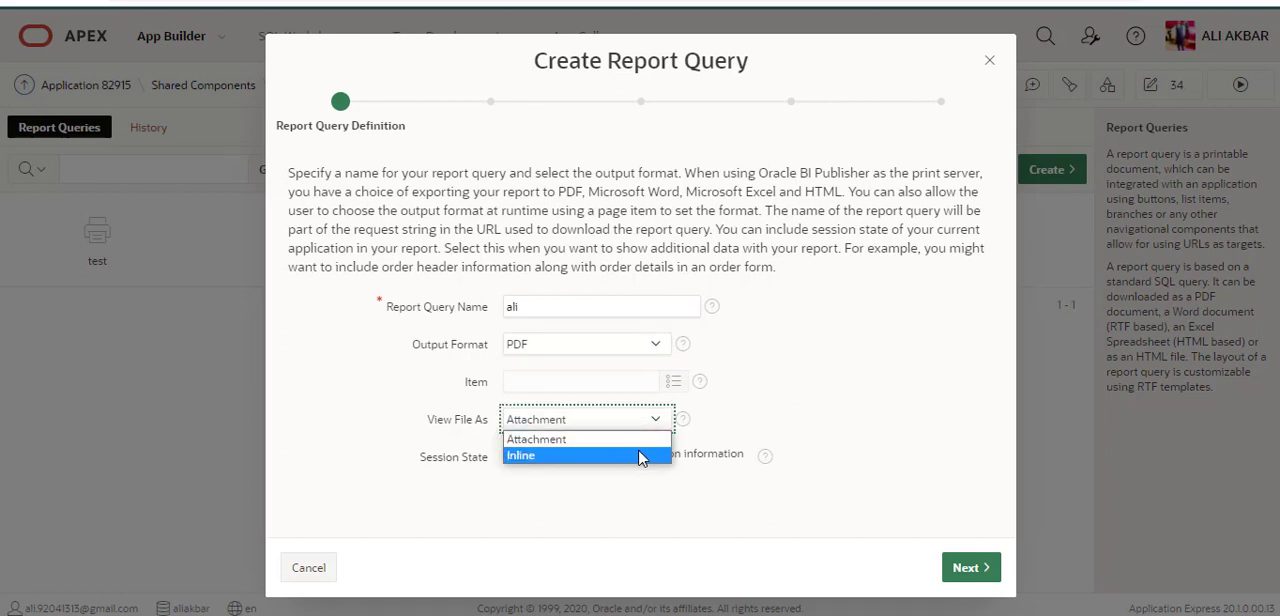
click(750, 422)
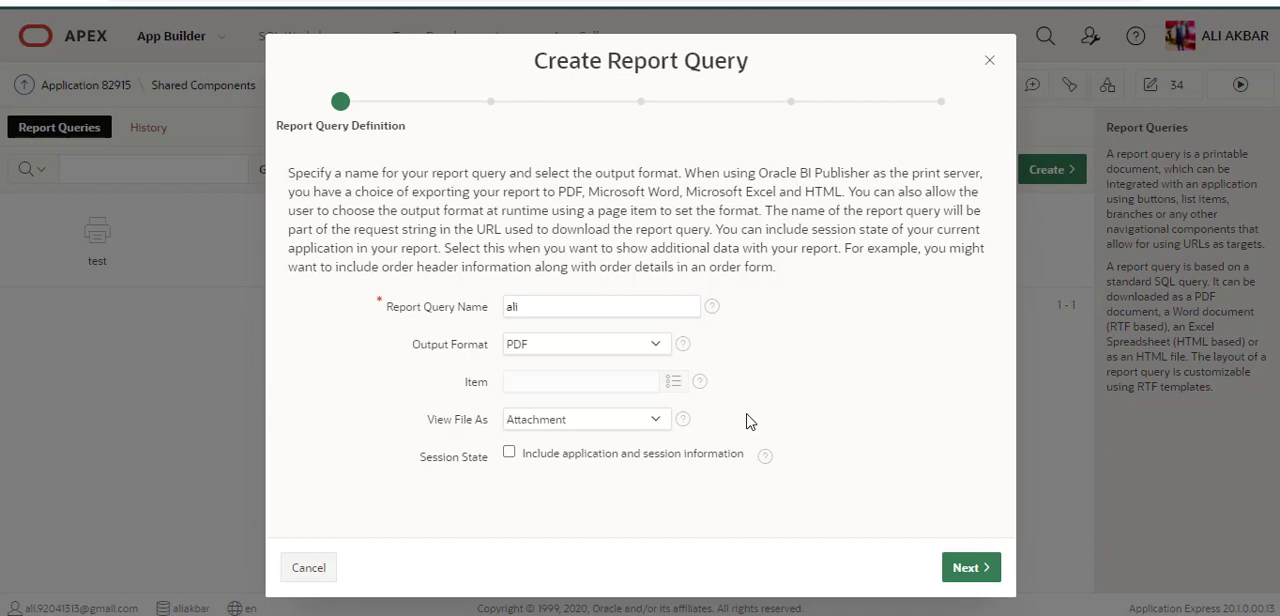
click(655, 420)
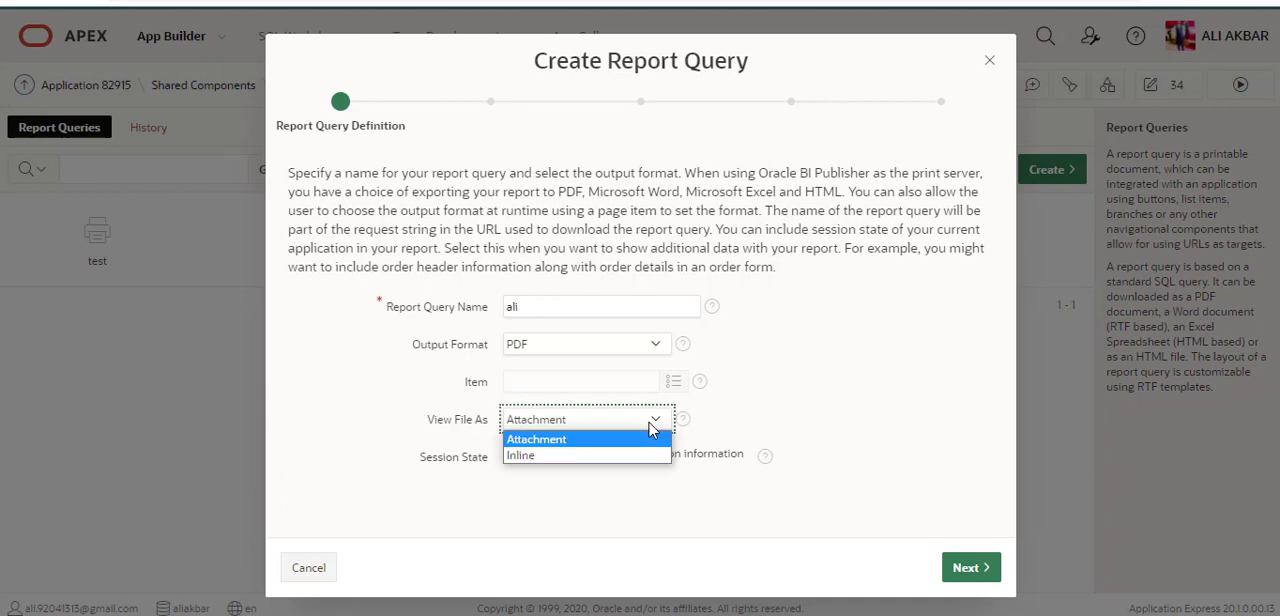
click(633, 458)
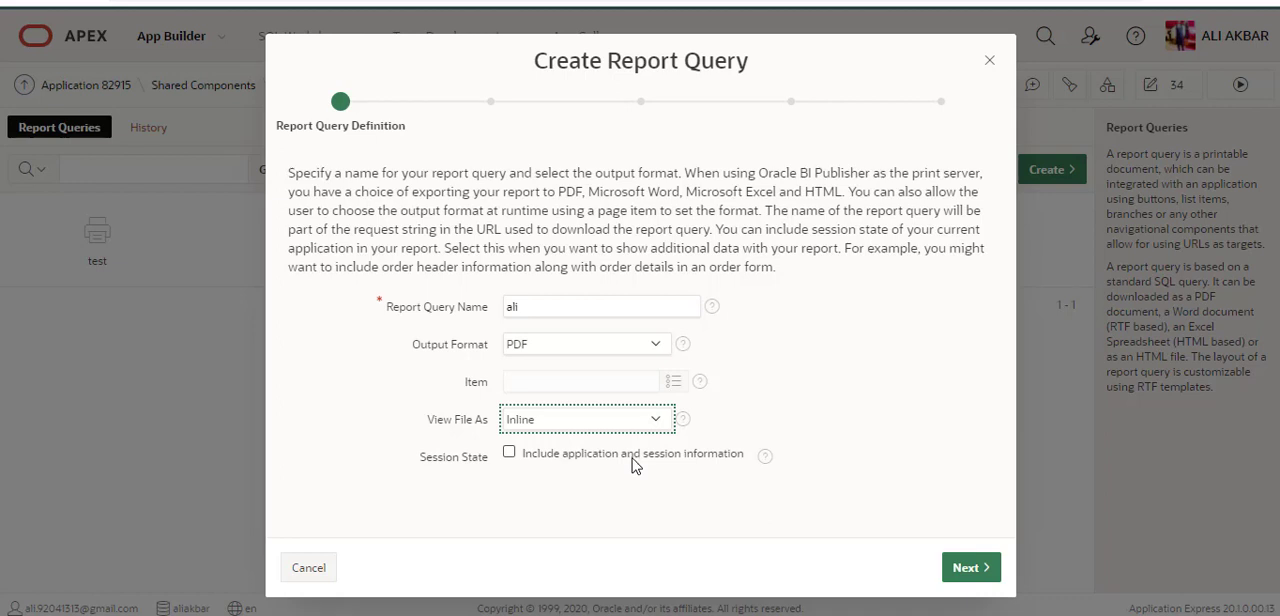
click(966, 572)
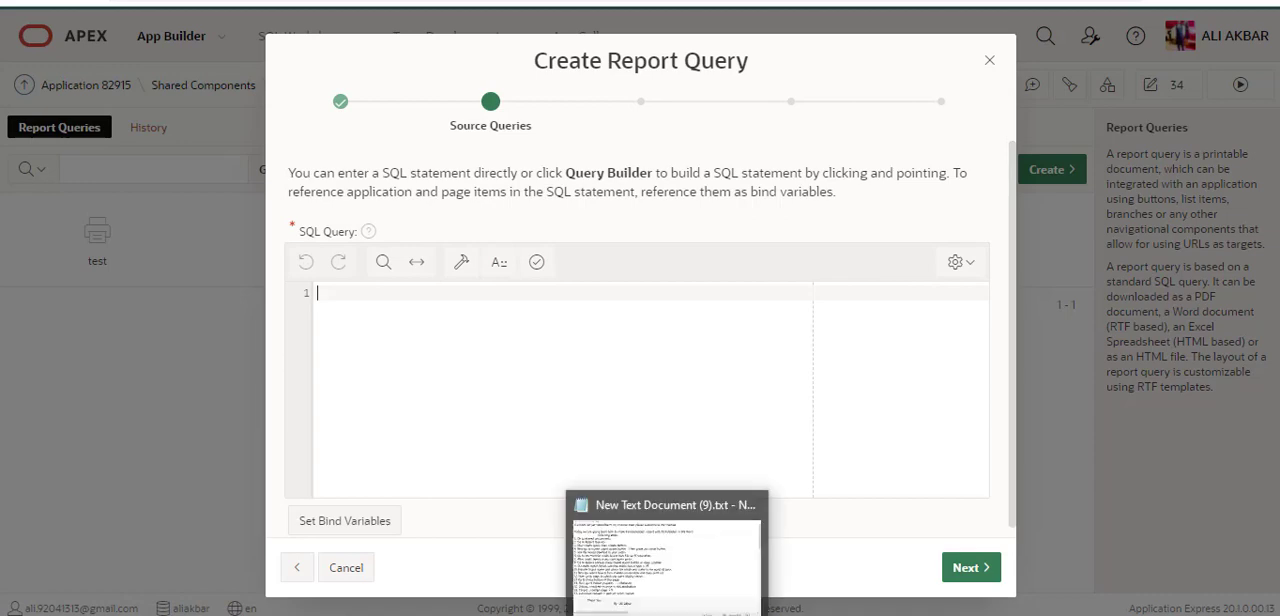
Step: Enter the SQL source query "select * from emp" and begin a second line with "where tno = :"
click(669, 613)
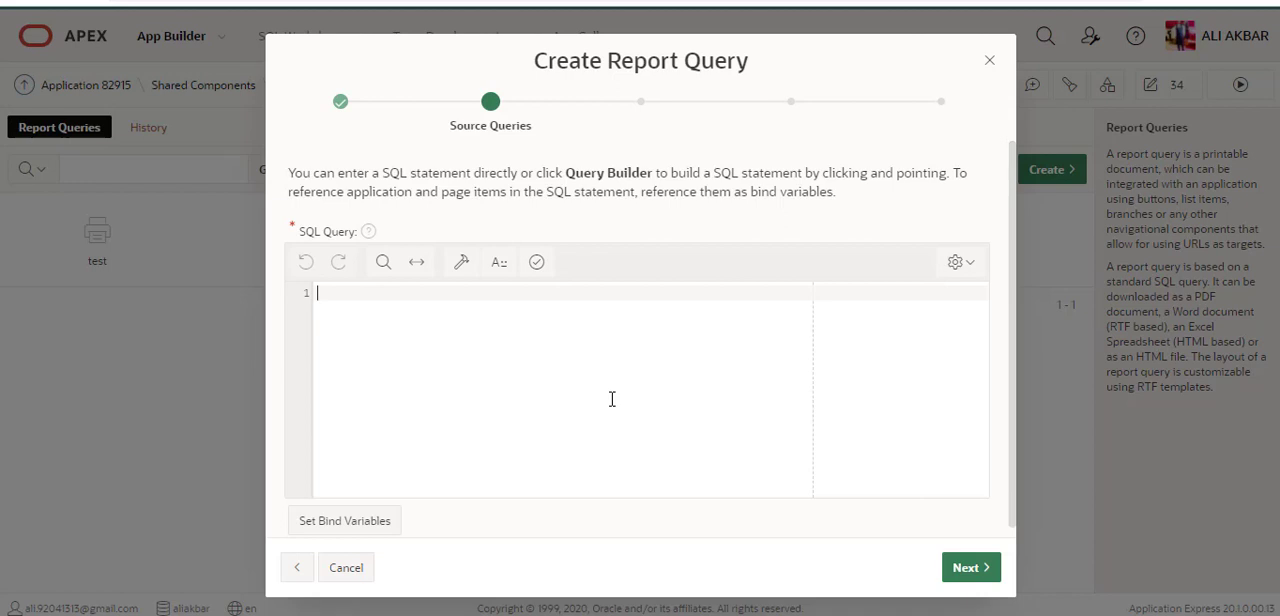
text(select * from emp)
key(Return)
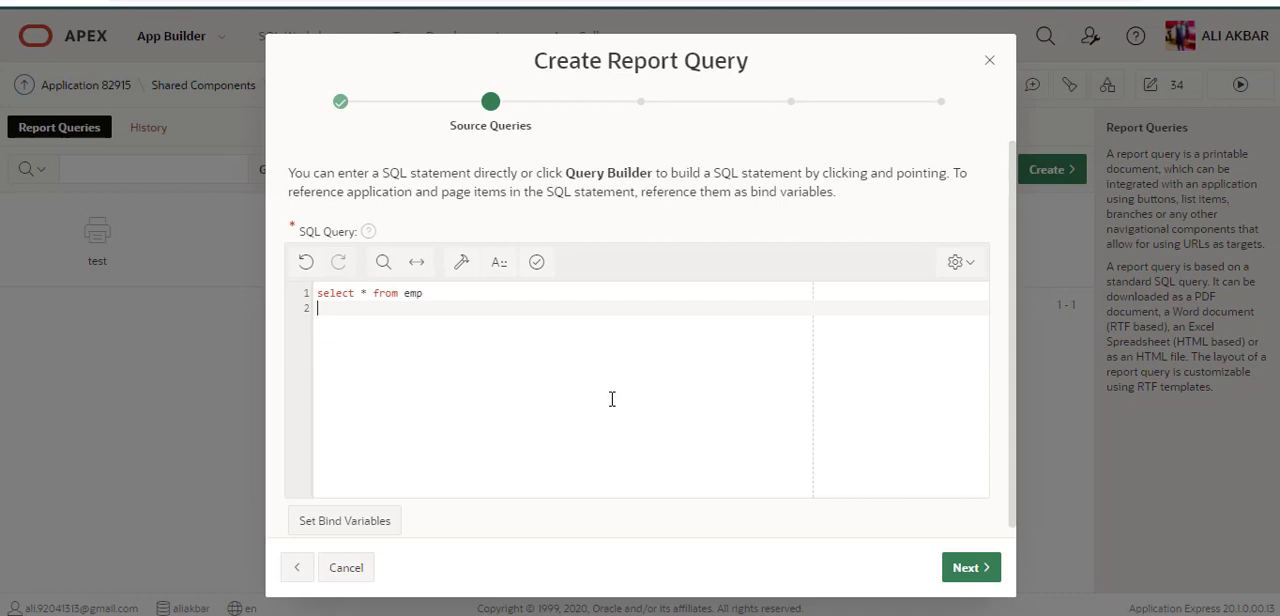
text(where tno =)
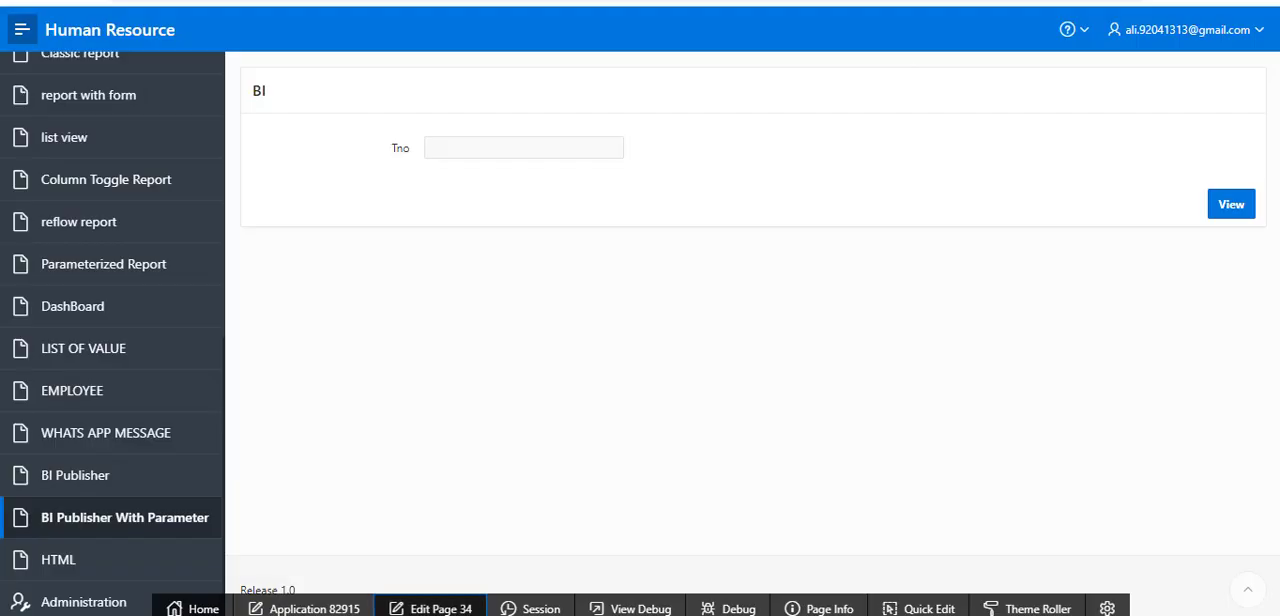
Step: Check the page's Tno item, complete the bind variable as ":p34_tno;", then validate the query and continue to the download definition
click(498, 155)
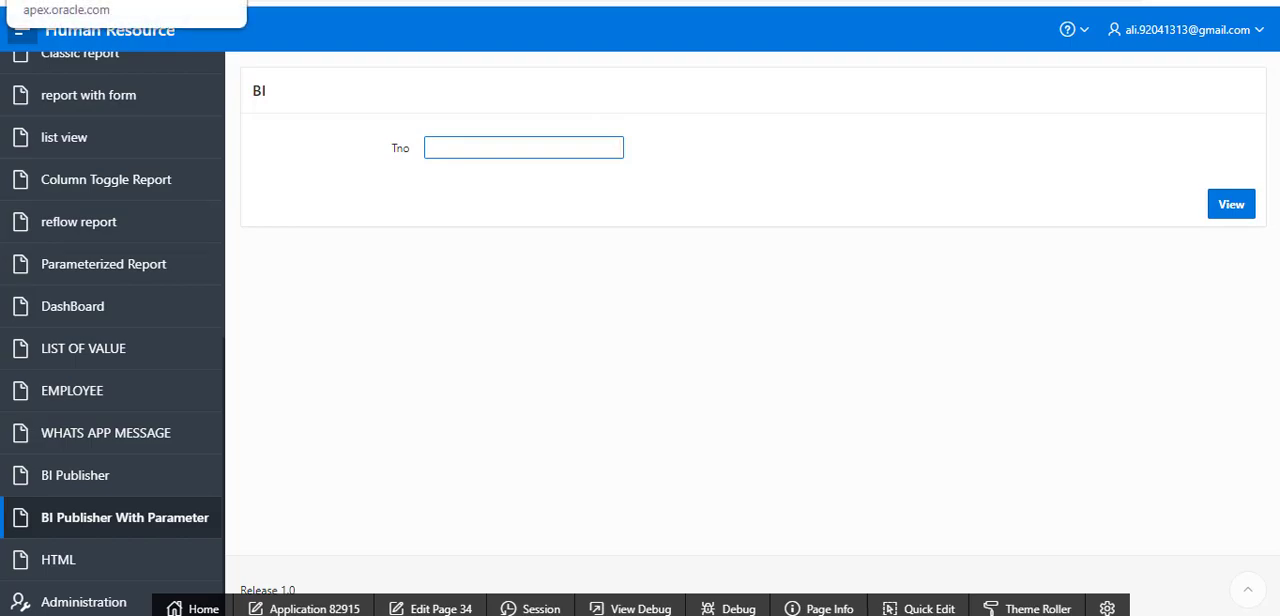
click(207, 2)
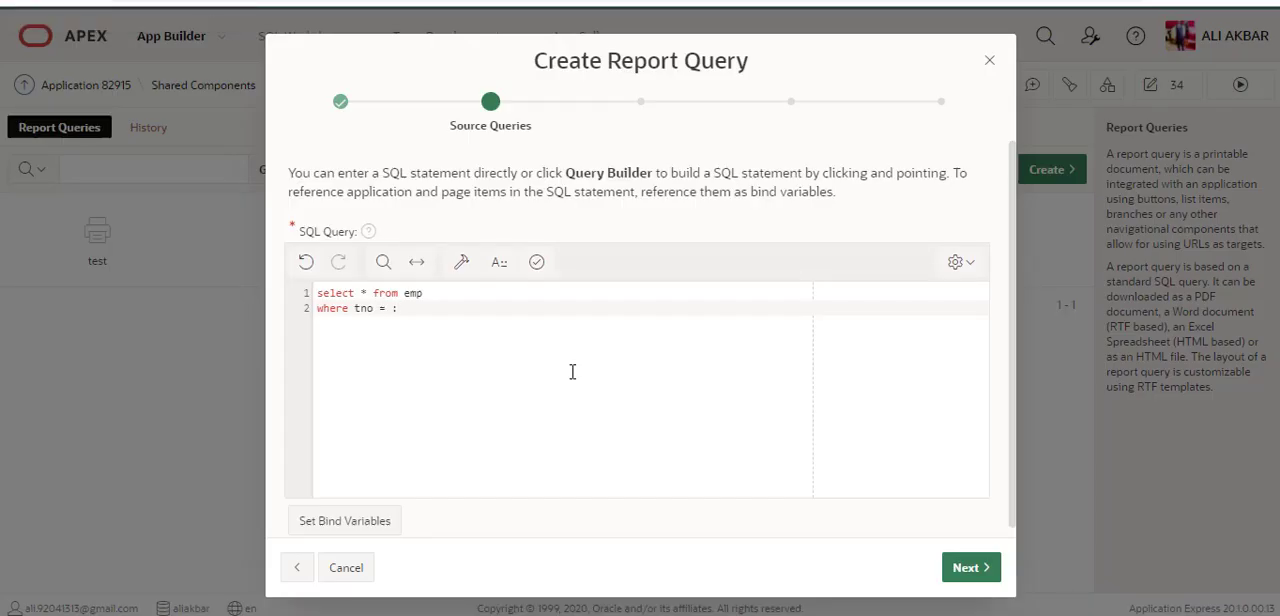
text(p34_tno;)
click(536, 266)
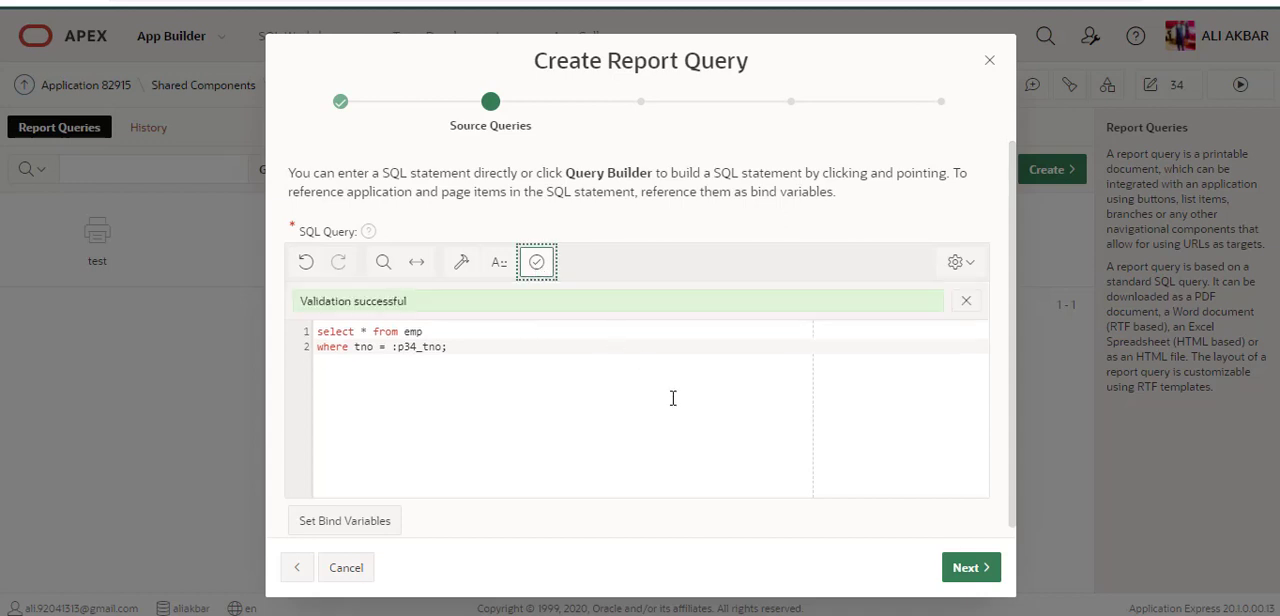
click(966, 568)
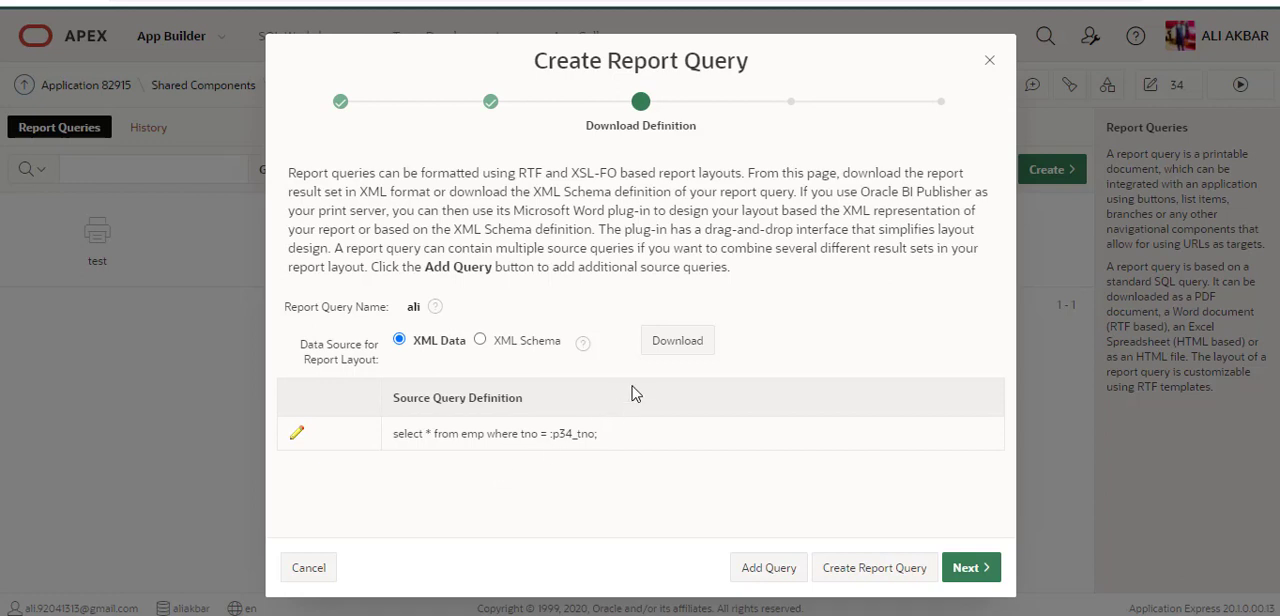
Step: Download the report query's XML Data file and finish creating the report query without a report layout
click(685, 344)
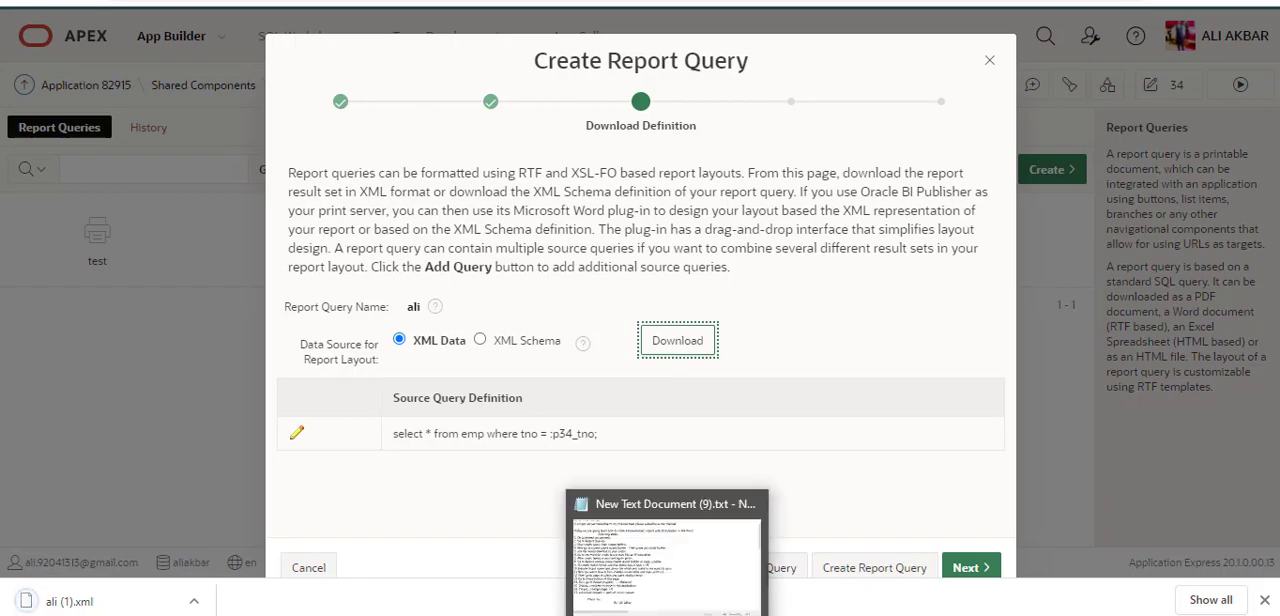
click(667, 612)
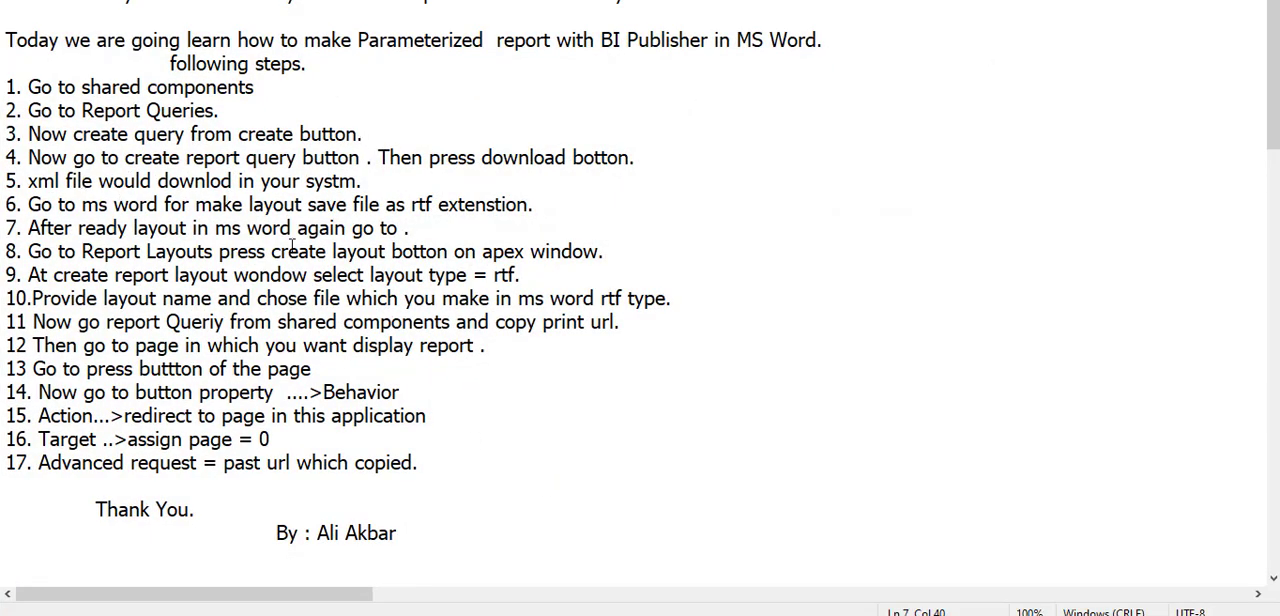
click(615, 614)
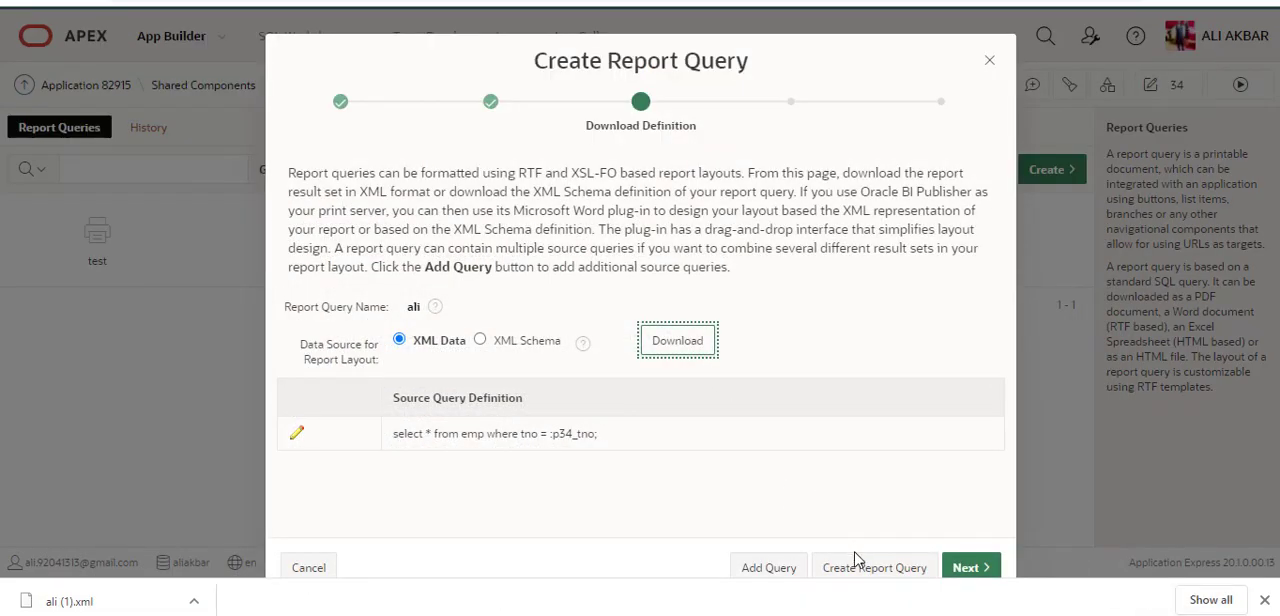
click(880, 578)
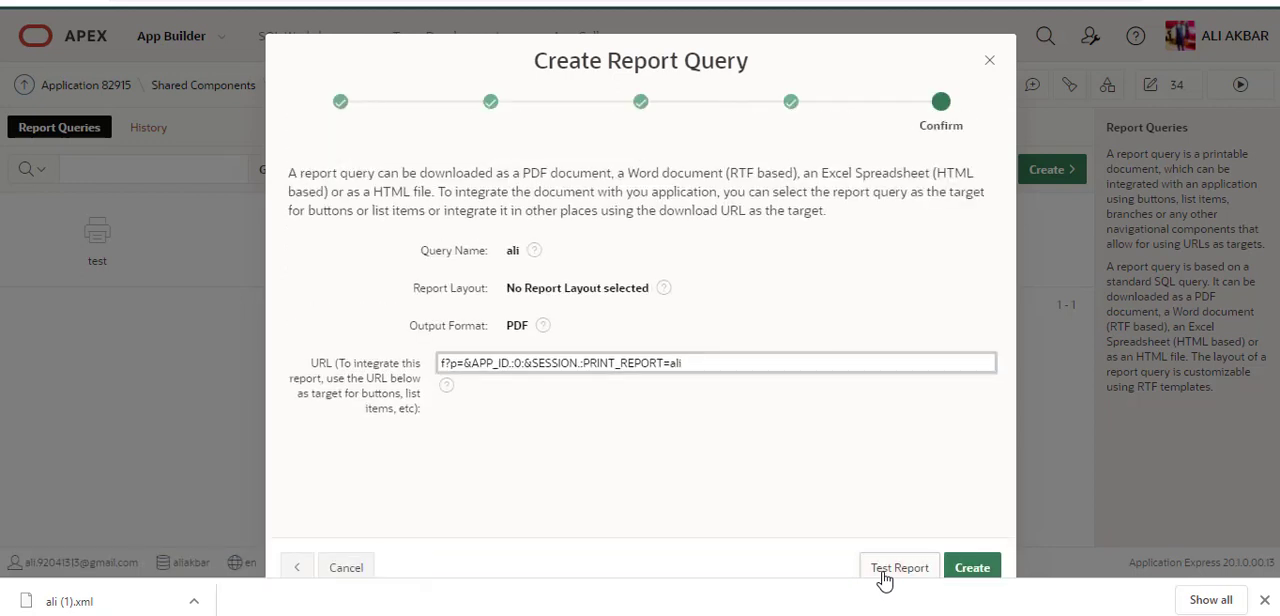
click(975, 570)
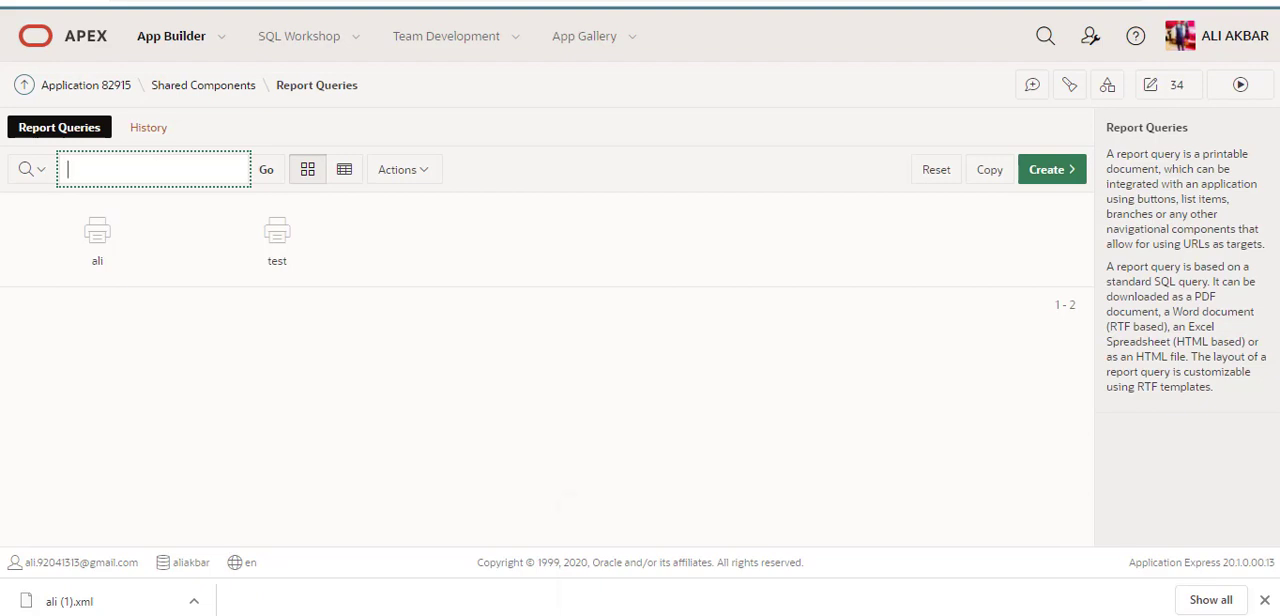
Step: Check the written list of report steps, then create a Word document named ali.docx on the desktop
click(668, 548)
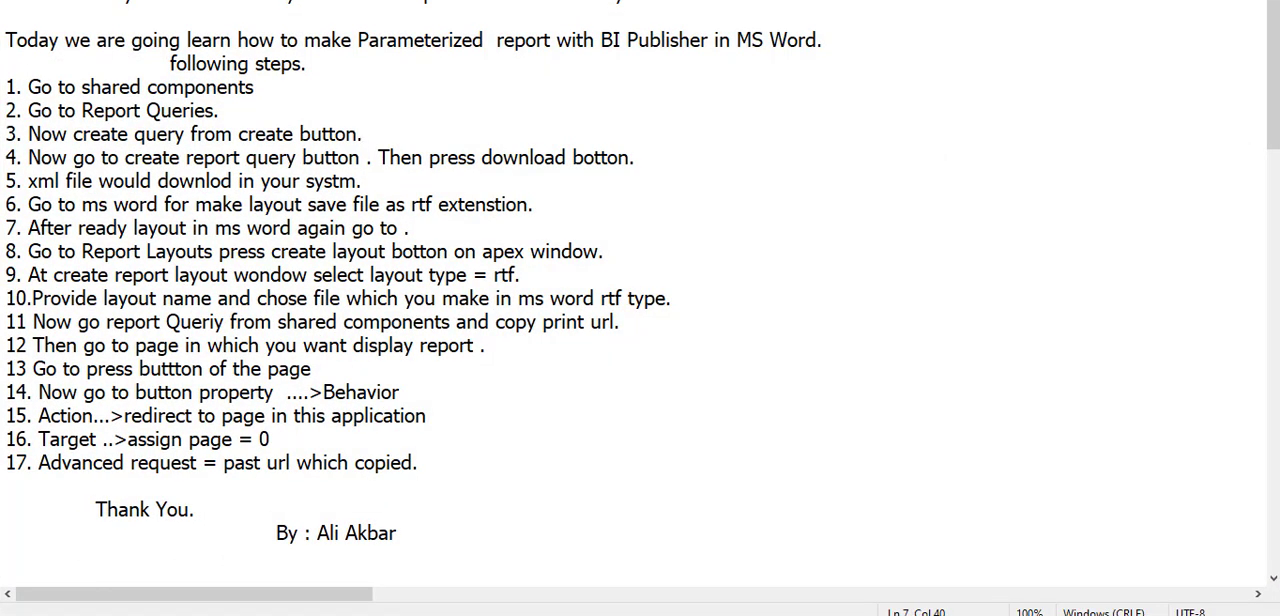
click(373, 181)
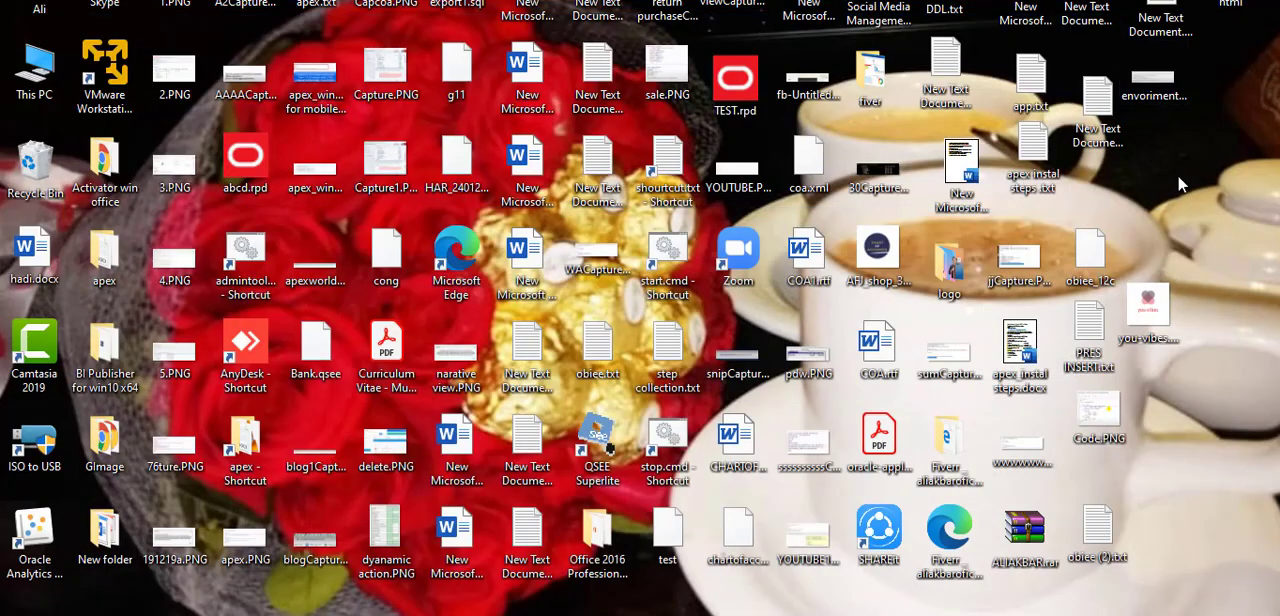
right_click(1180, 184)
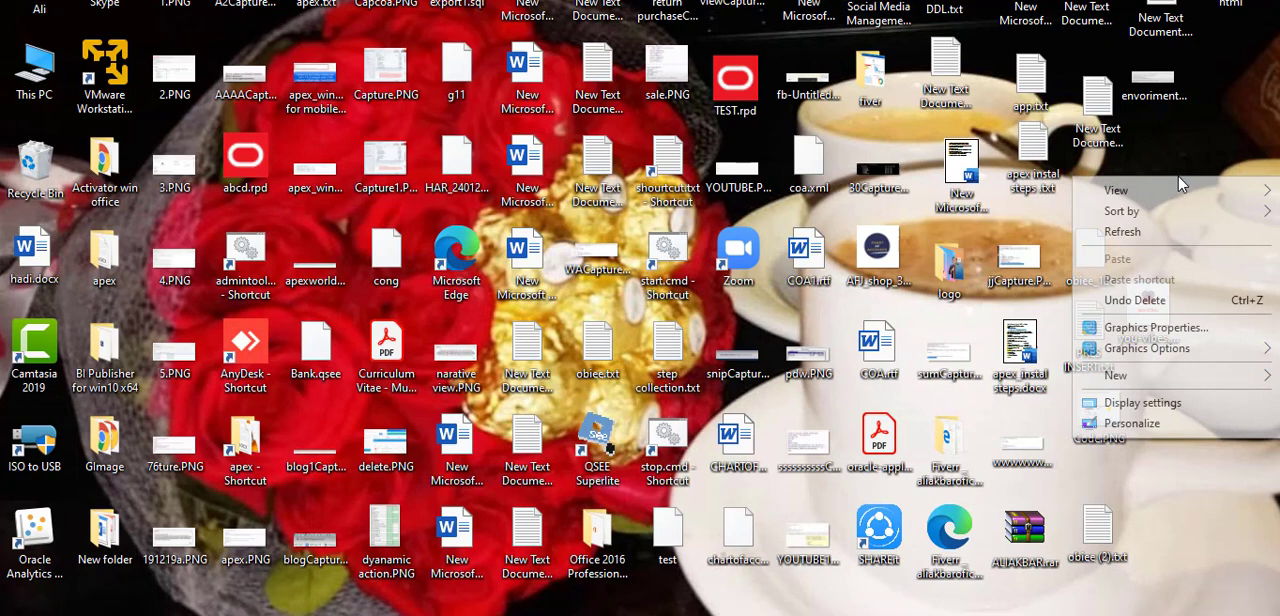
click(1164, 229)
right_click(1164, 234)
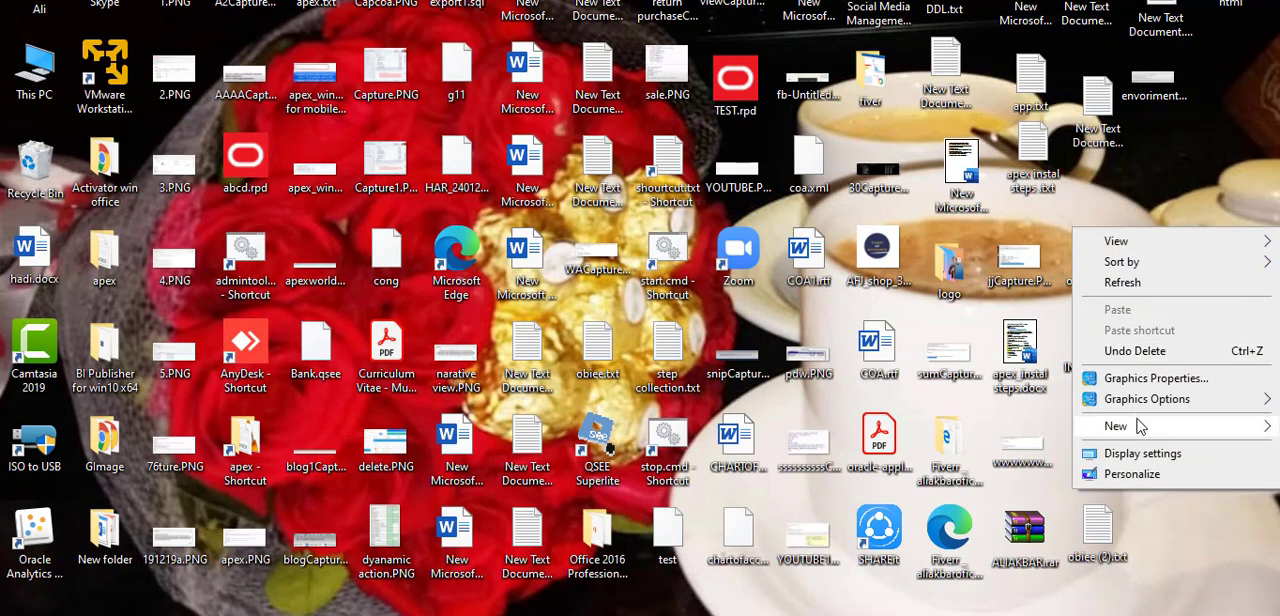
mouse_move(1140, 427)
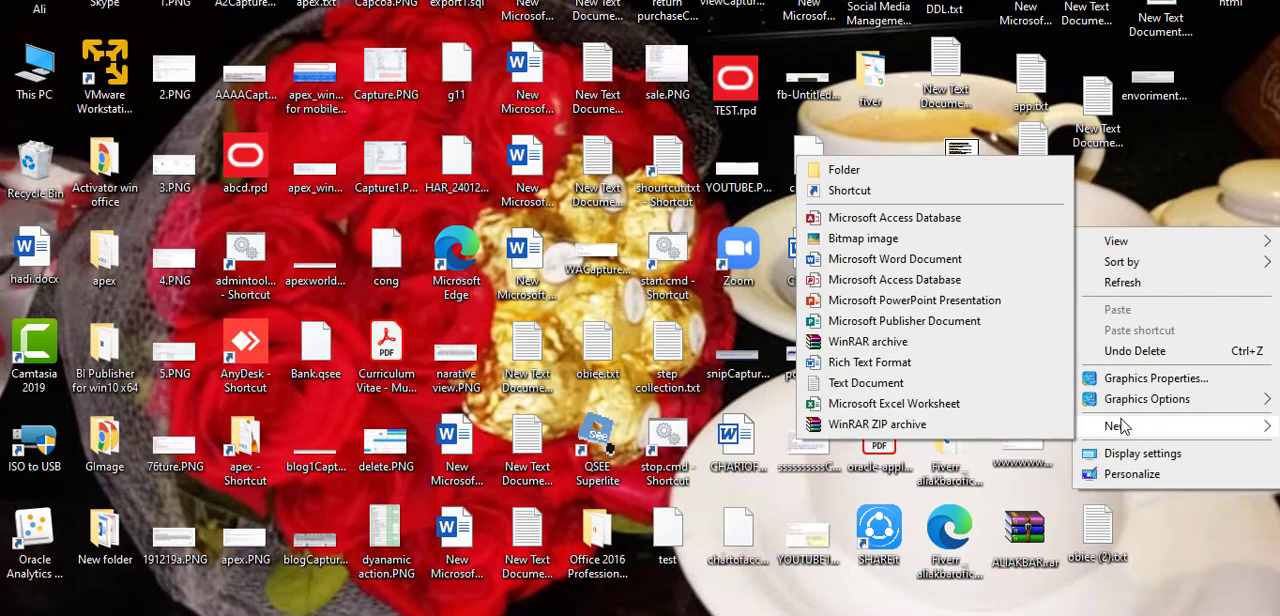
click(968, 263)
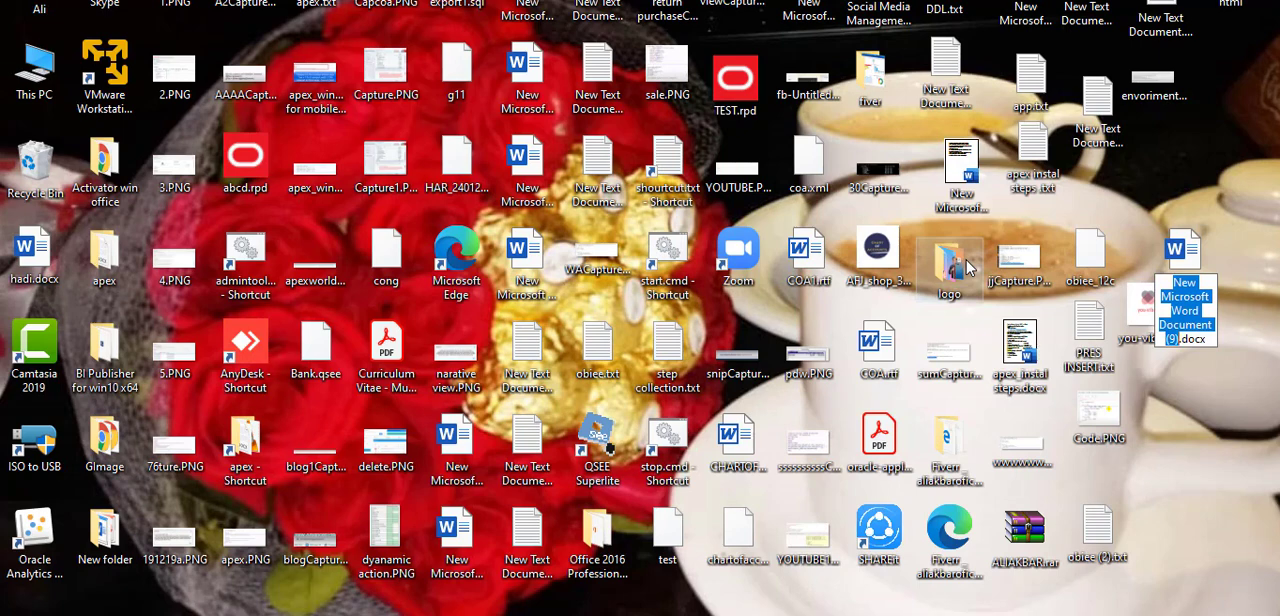
text(ali)
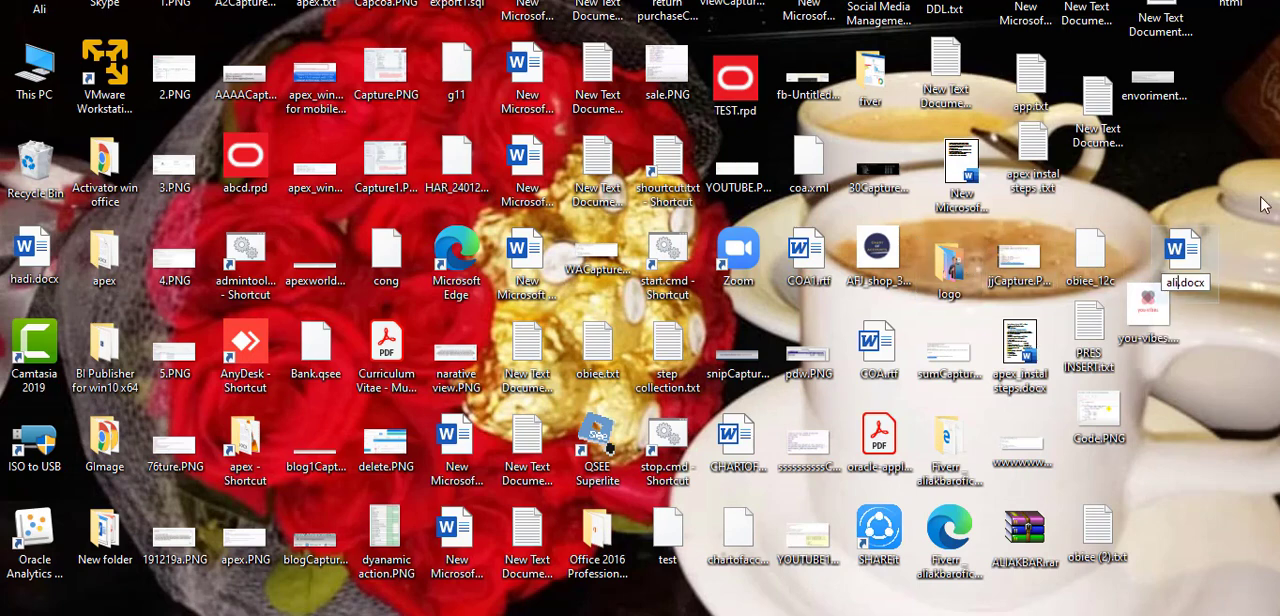
click(1259, 198)
Step: Reposition ali.docx on the desktop, open it in Word, and widen the restored window so its full ribbon and title bar show
drag(1180, 266, 1188, 218)
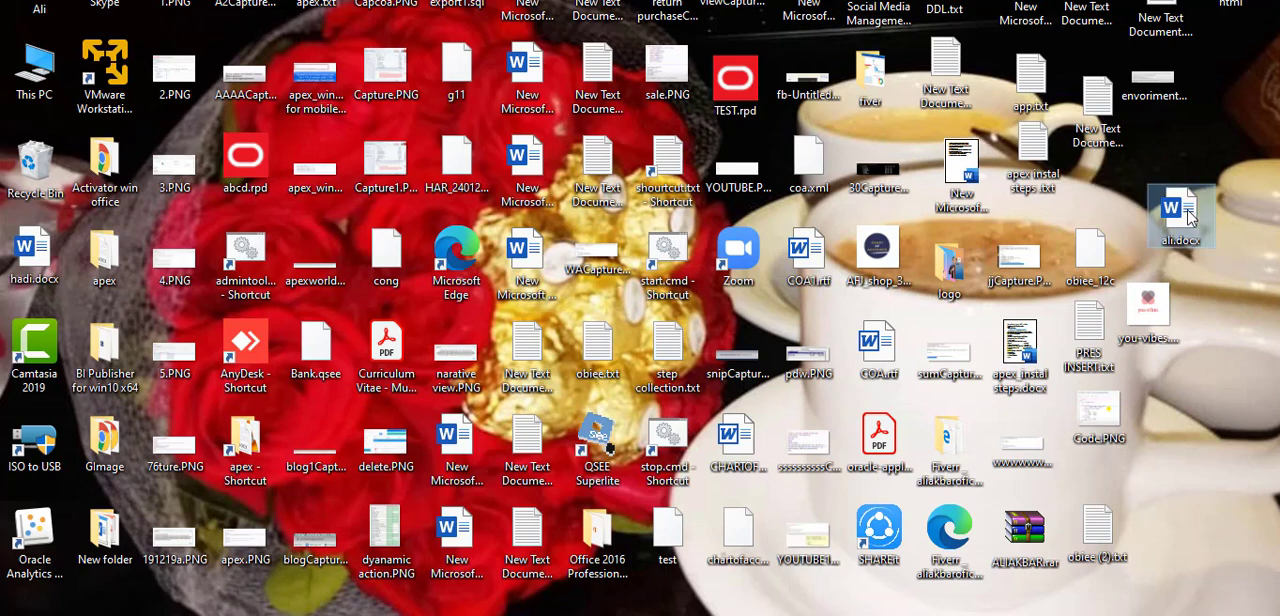
double_click(1180, 212)
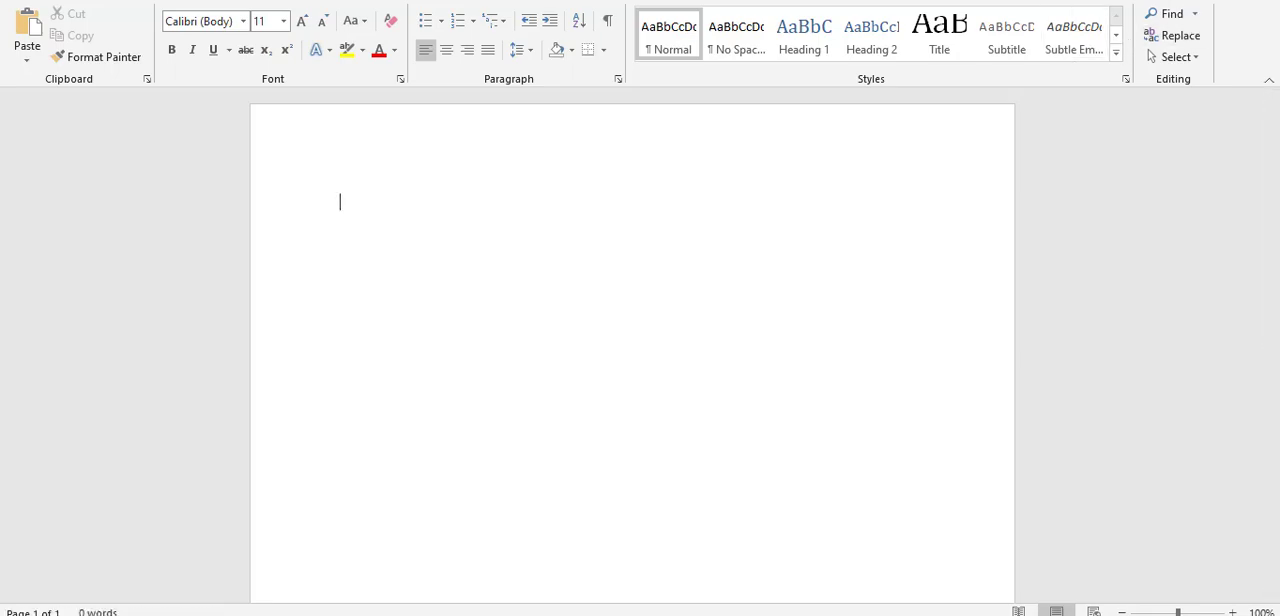
click(1211, 1)
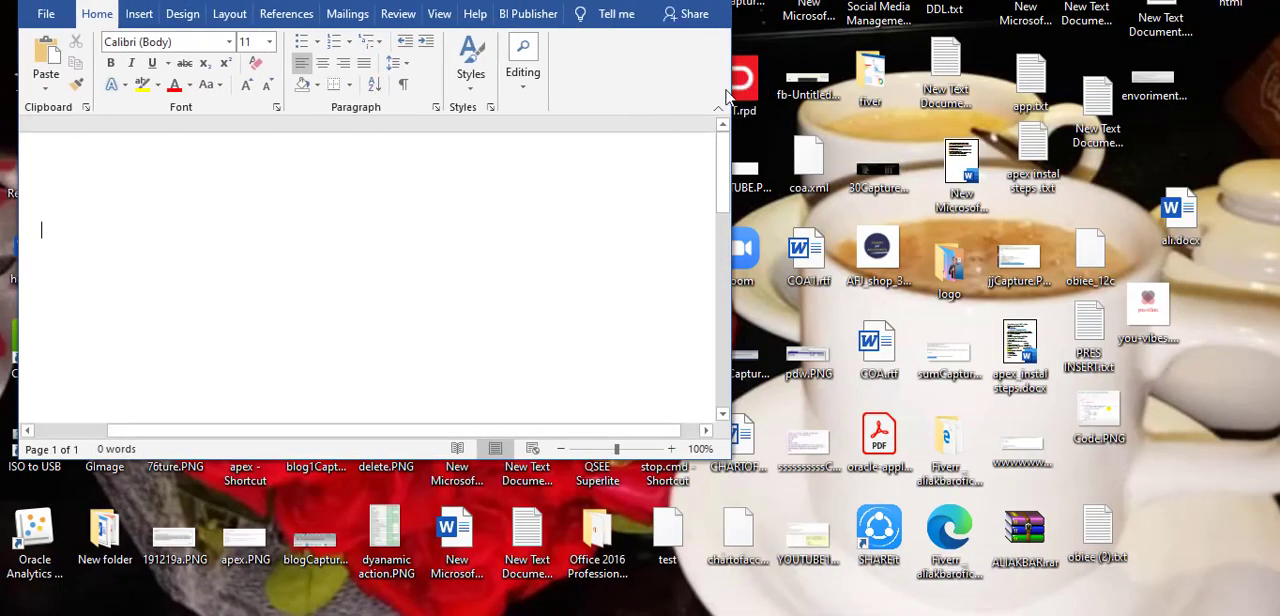
drag(728, 96, 1196, 115)
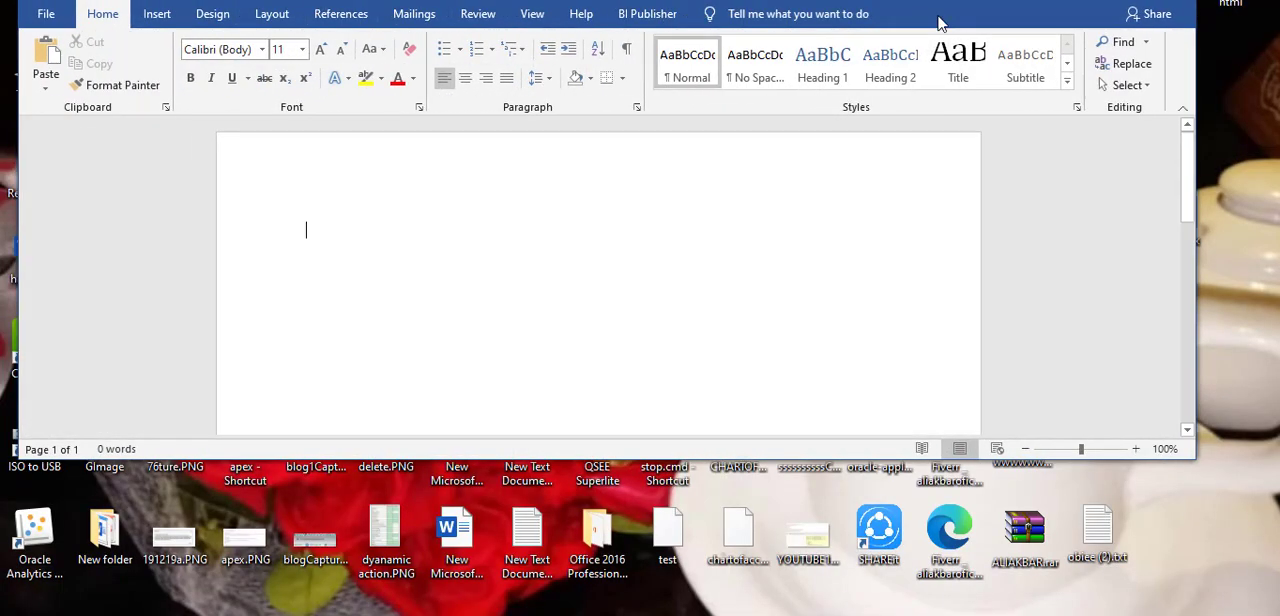
drag(877, 1, 950, 80)
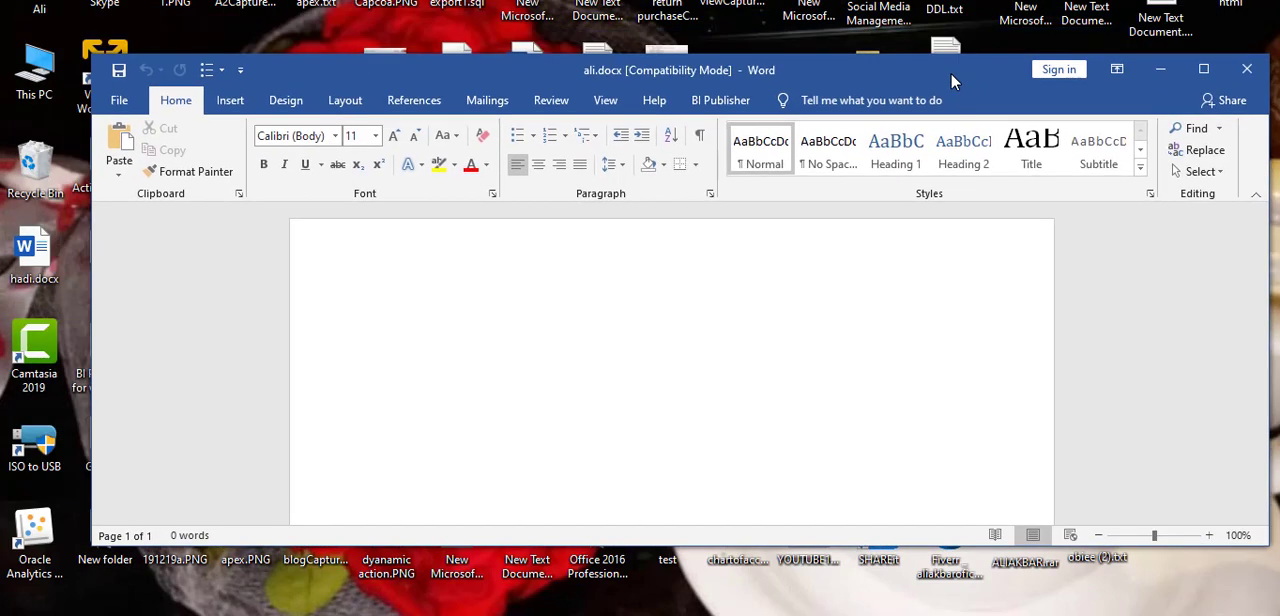
Step: Load "ali (1).xml" from Downloads into the document as BI Publisher sample XML data
click(718, 101)
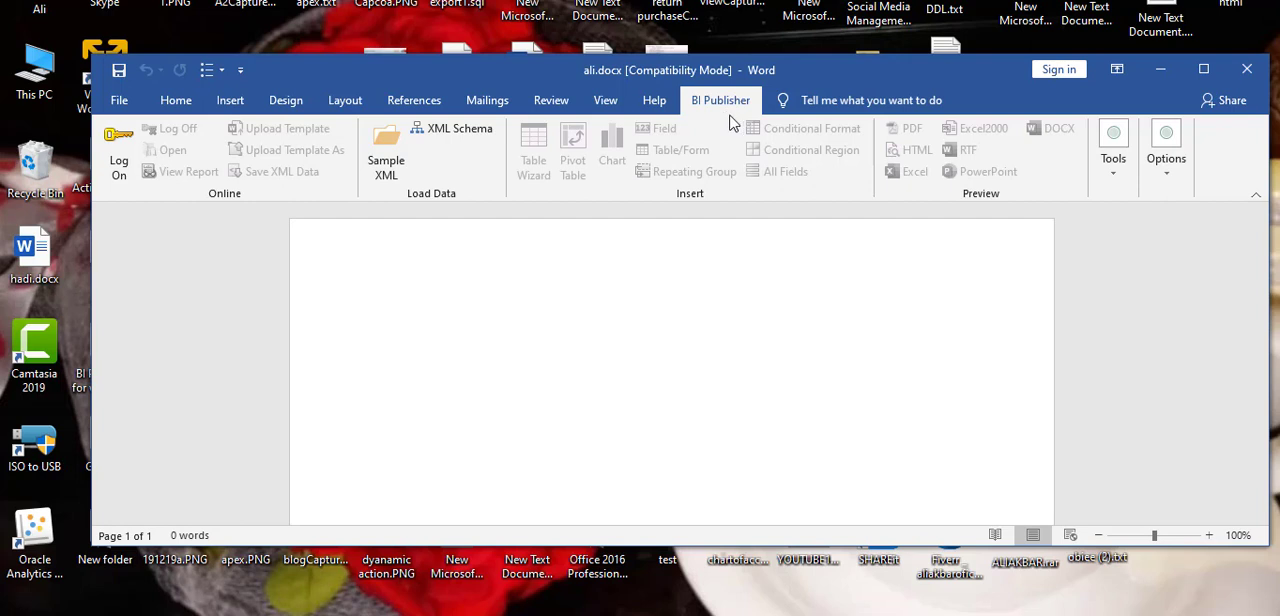
click(388, 169)
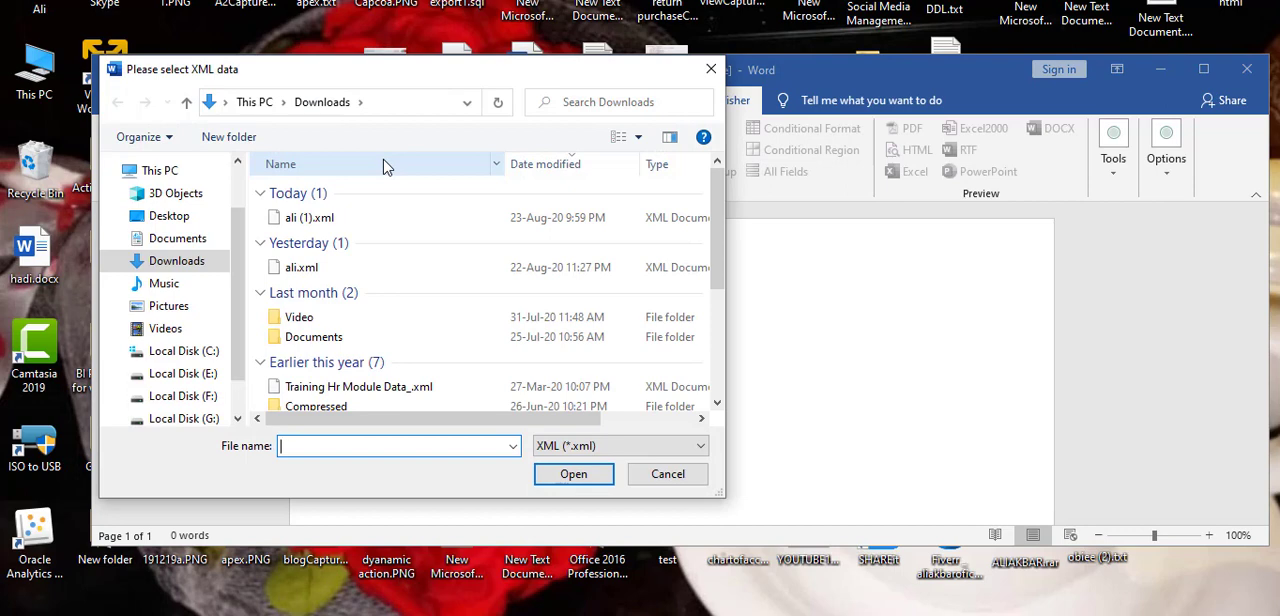
click(361, 220)
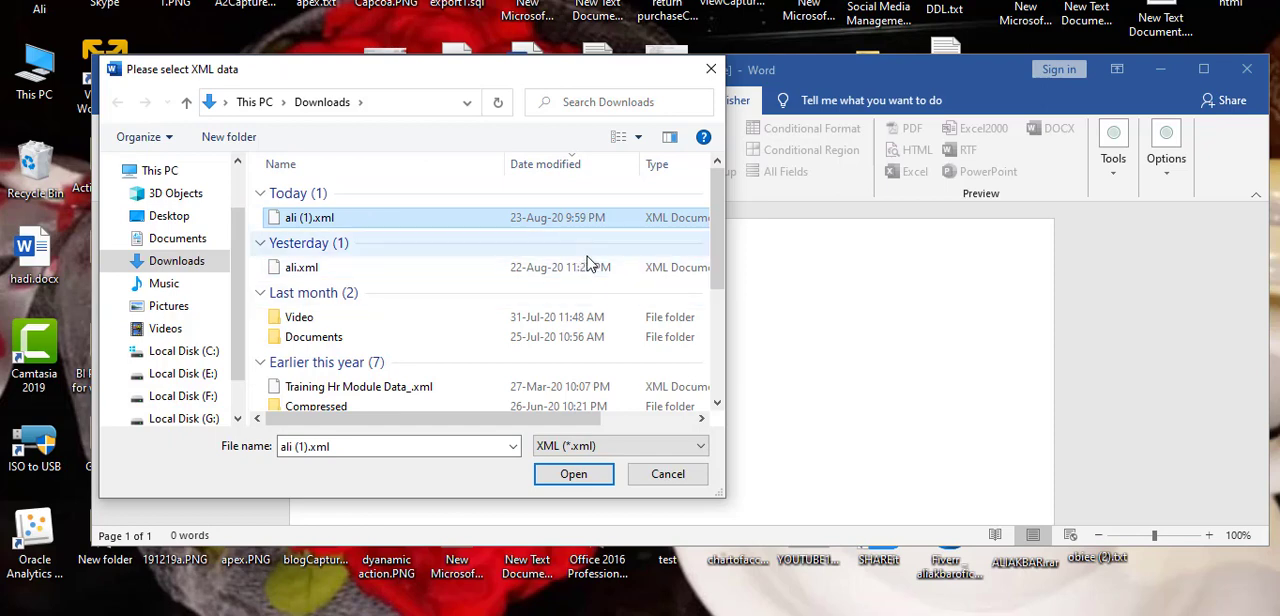
click(589, 482)
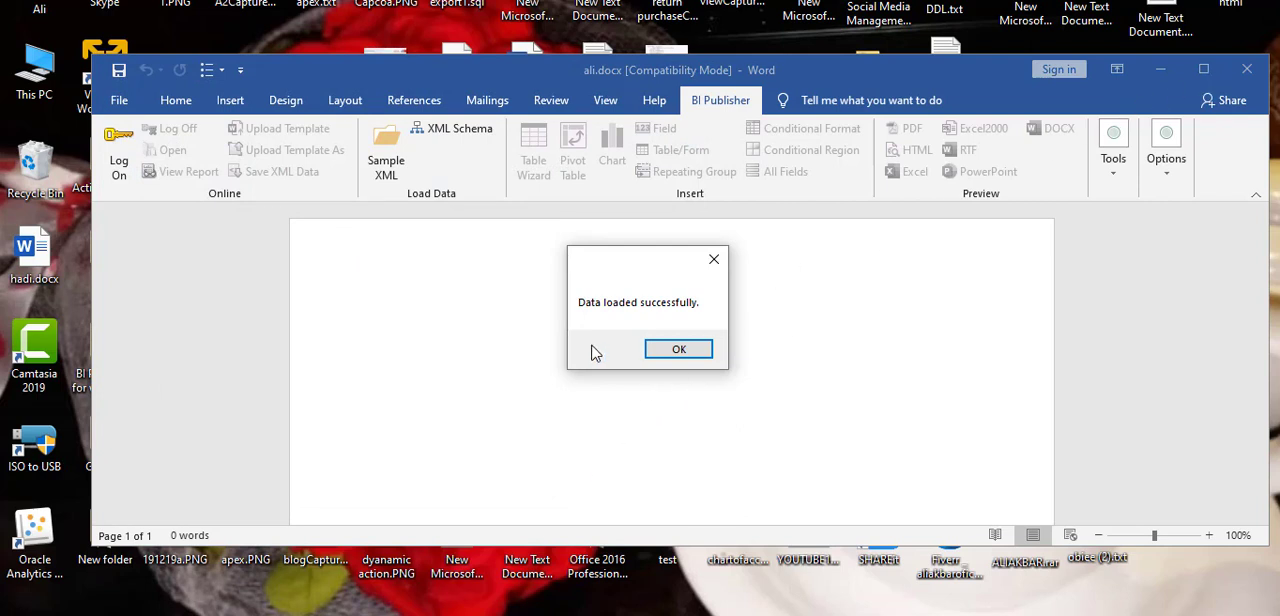
click(663, 349)
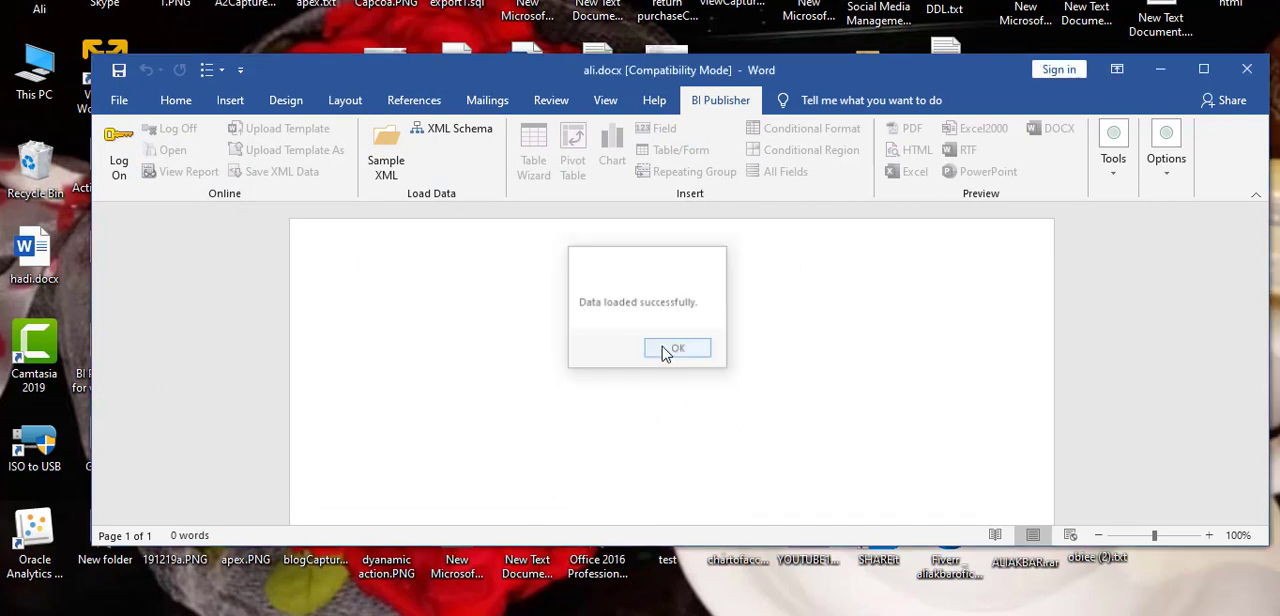
Step: Maximize the Word window and insert a table with 4 columns and 8 rows into the blank document
click(1207, 81)
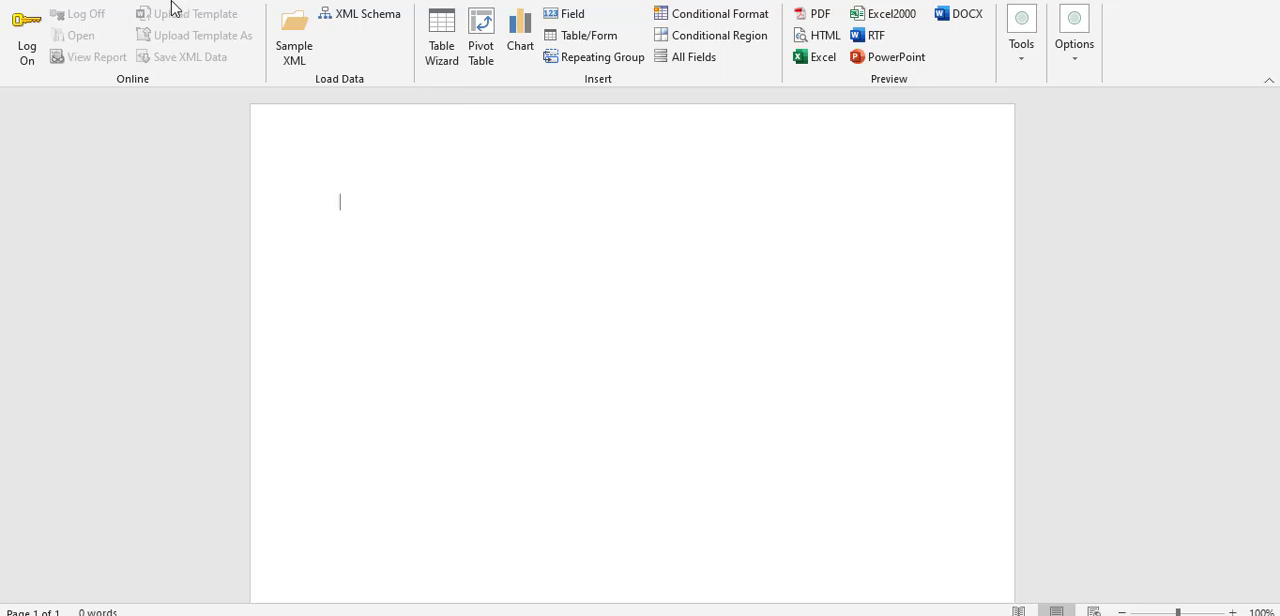
click(83, 0)
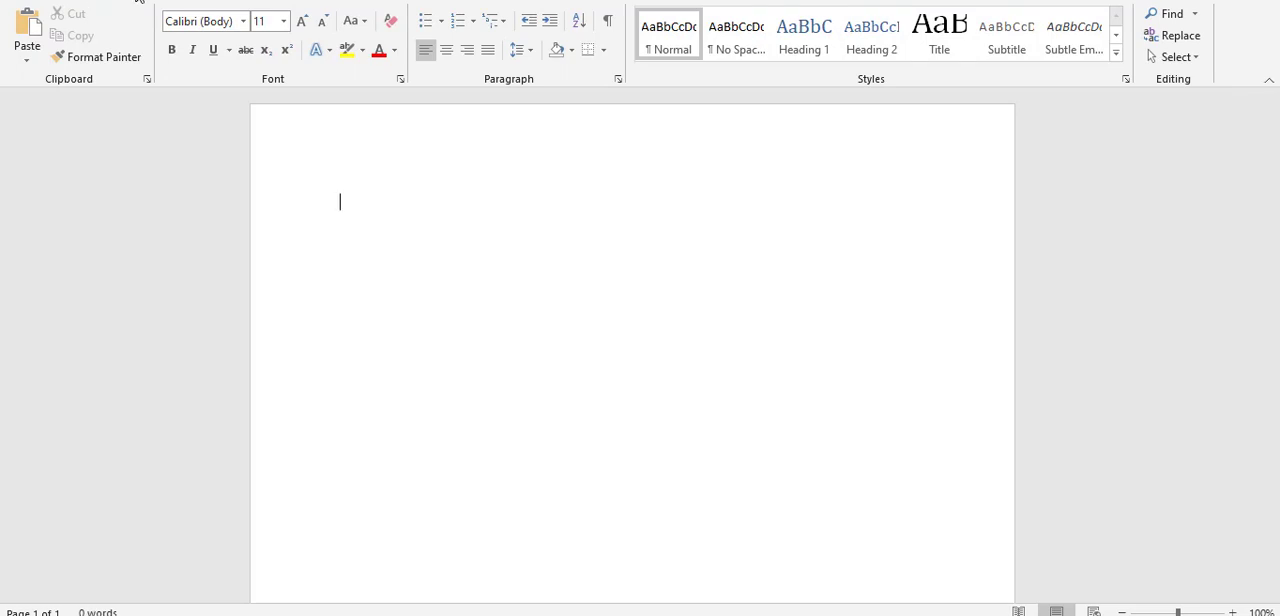
click(137, 0)
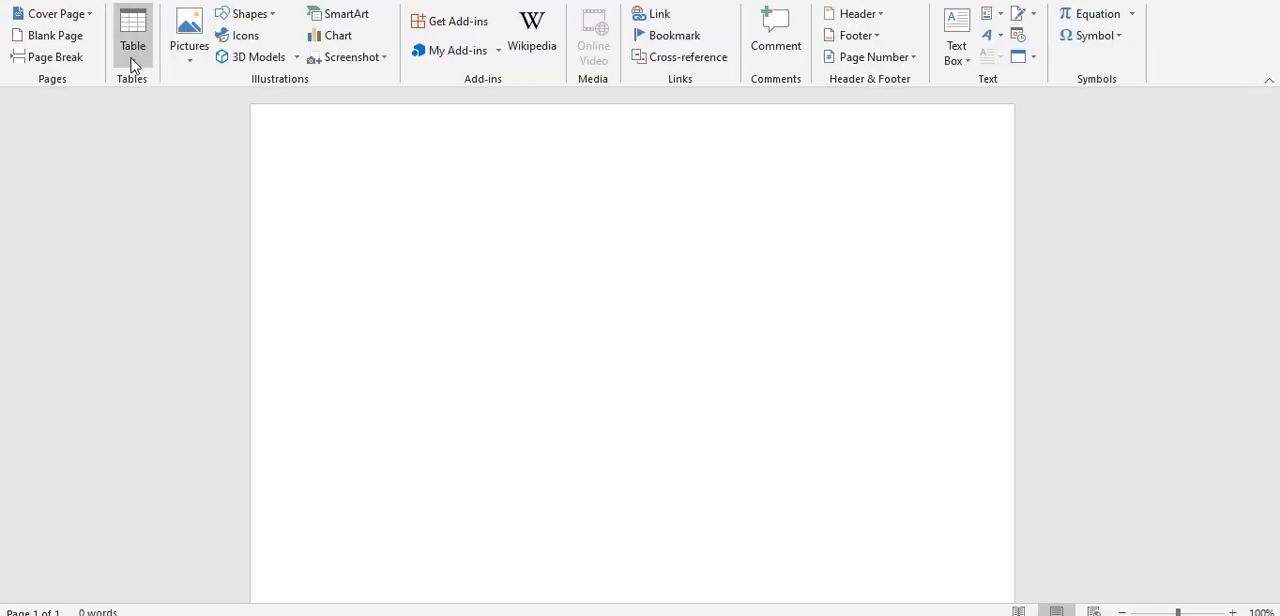
click(133, 62)
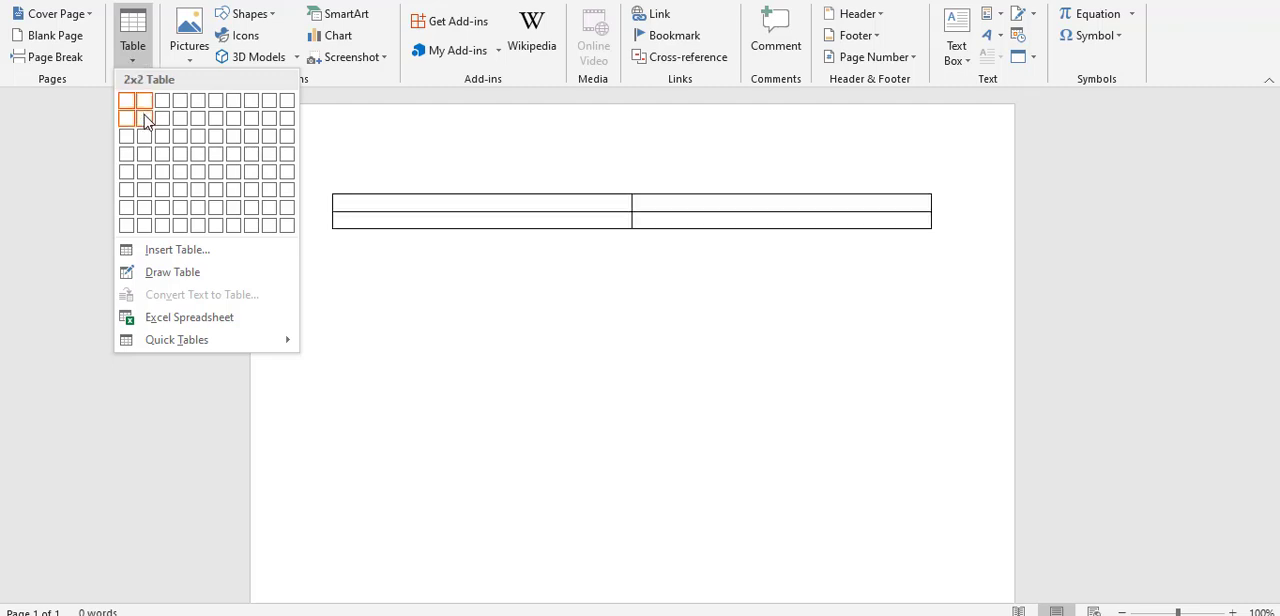
click(184, 229)
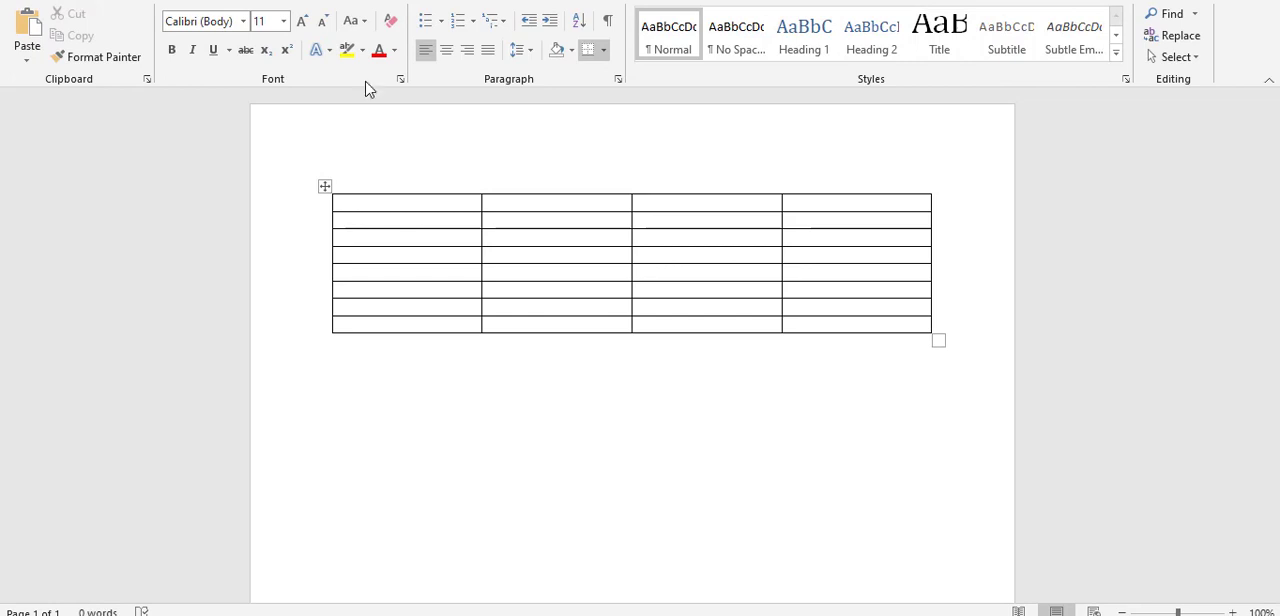
Step: Show the BI Publisher tools, then restore the Word window and enlarge it to nearly fill the screen
click(632, 3)
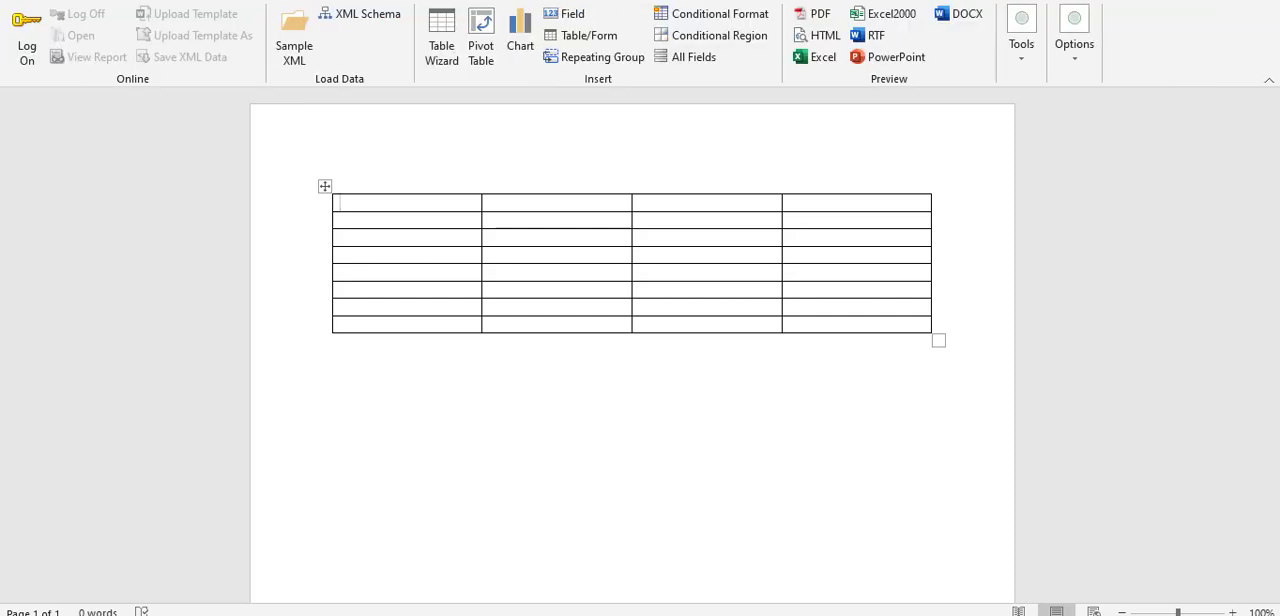
click(1216, 0)
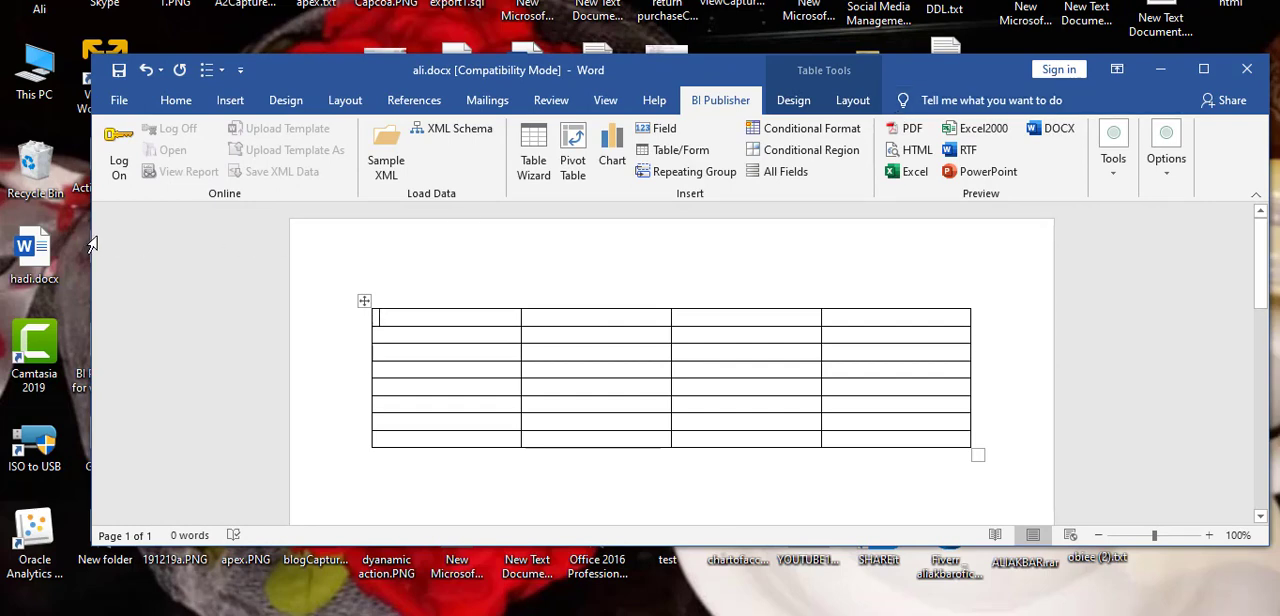
drag(90, 247, 5, 240)
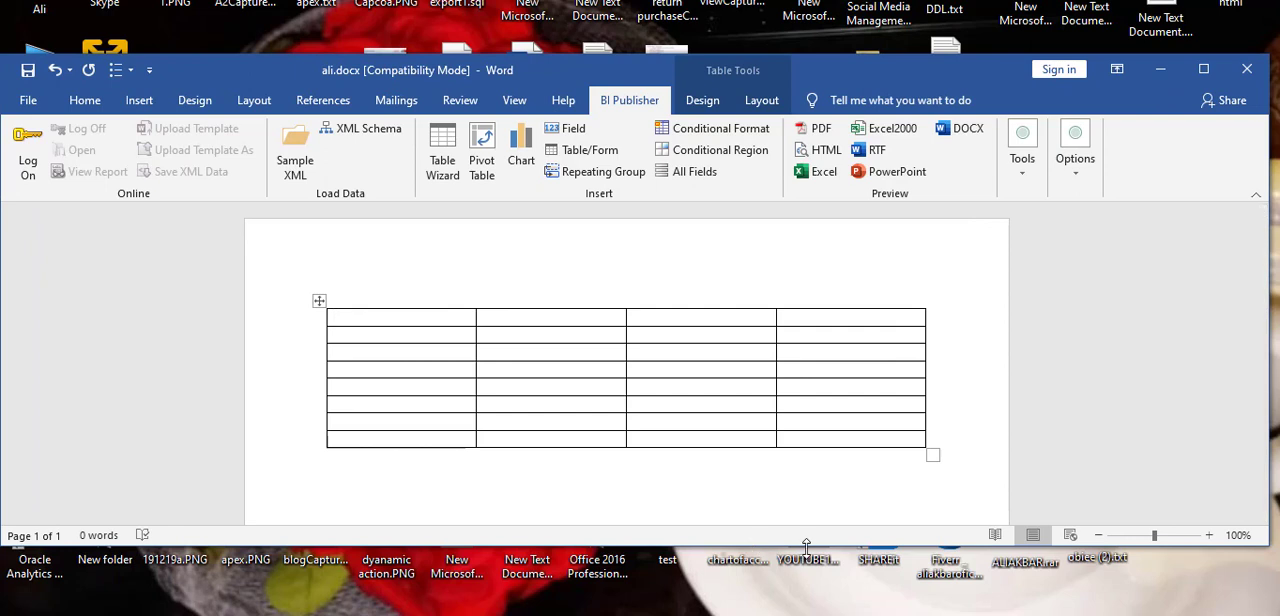
drag(809, 542, 815, 612)
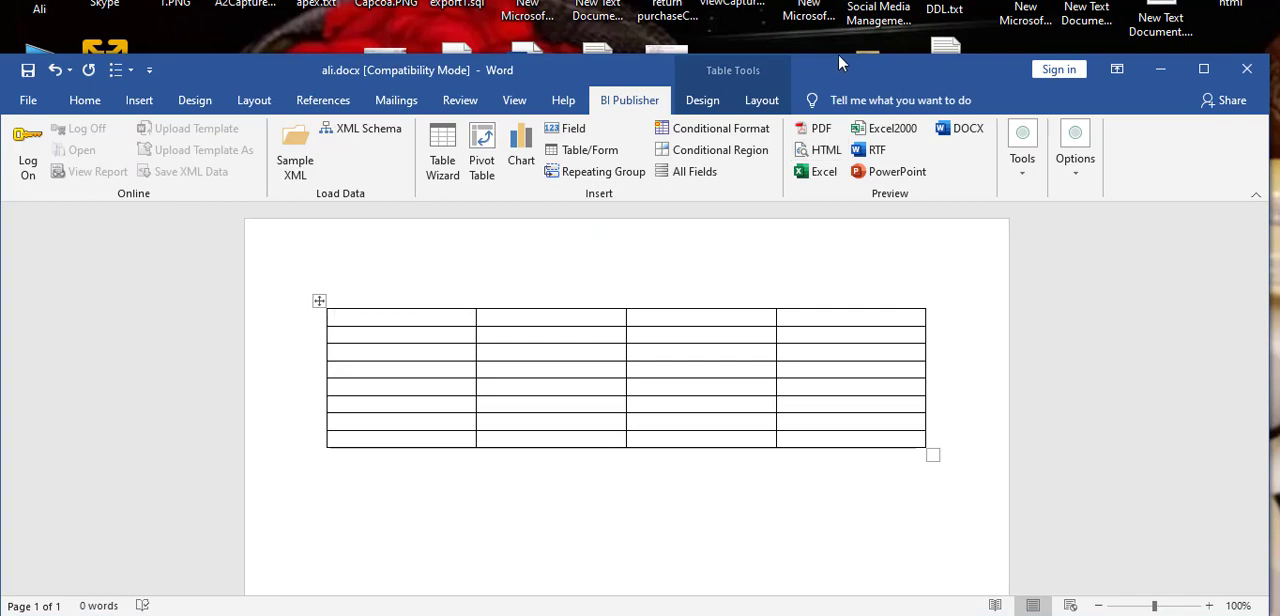
drag(838, 53, 834, 8)
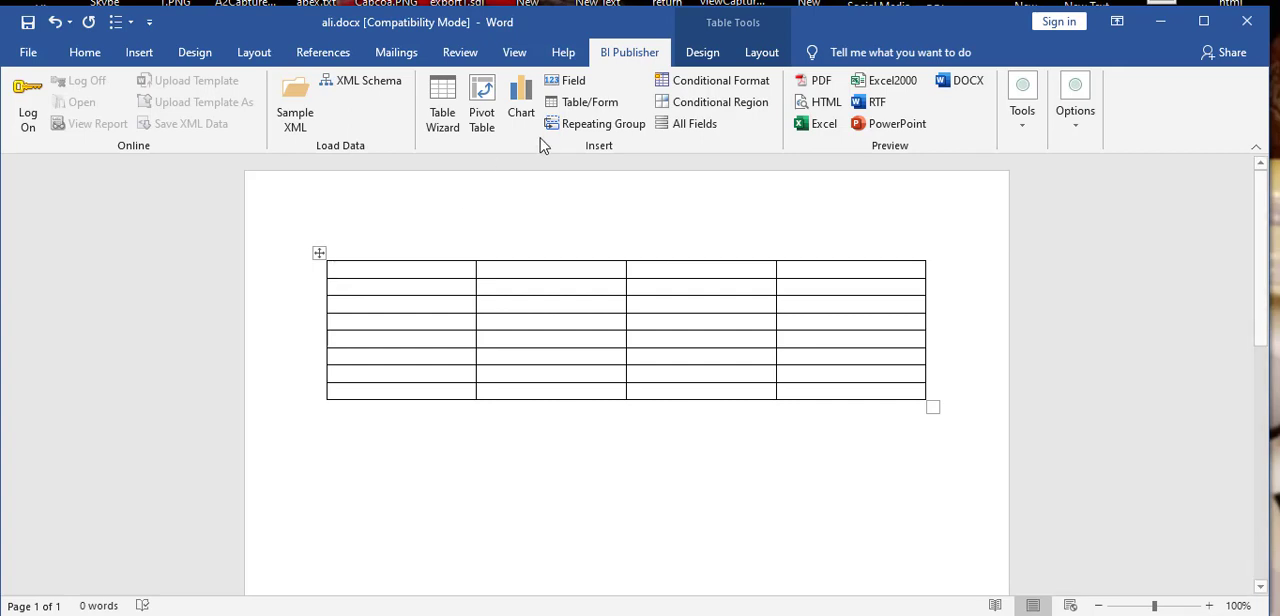
Step: Insert the BI Publisher field EMP_CODE into the second column of the table's second row
click(492, 291)
click(567, 84)
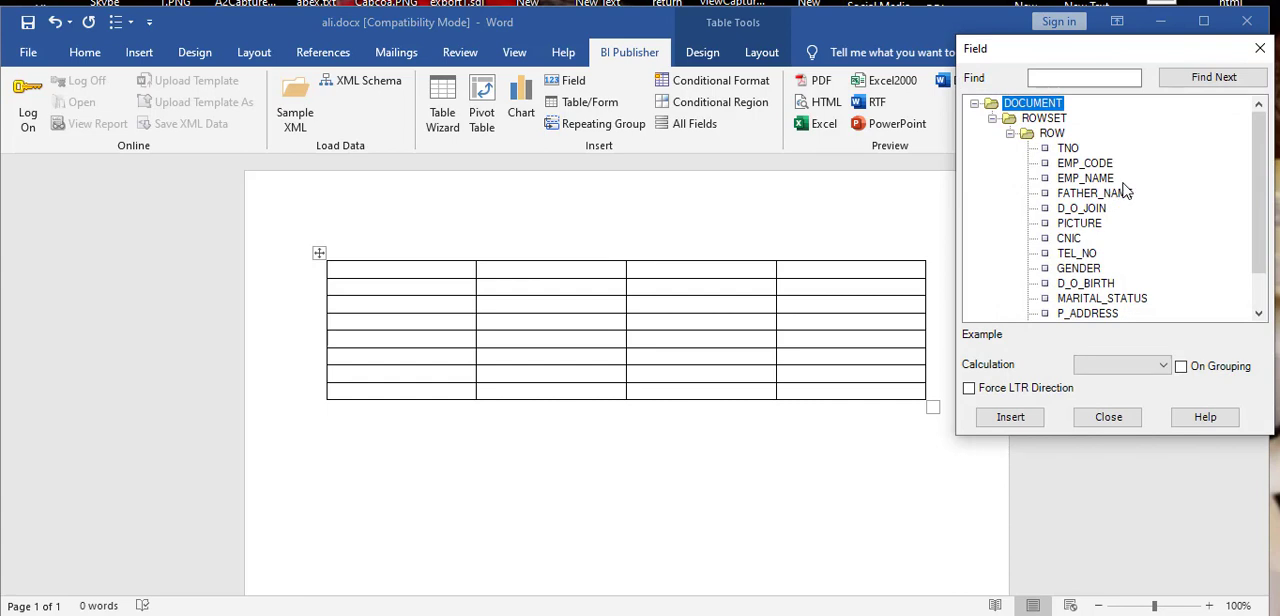
scroll(1125, 190, down, 1)
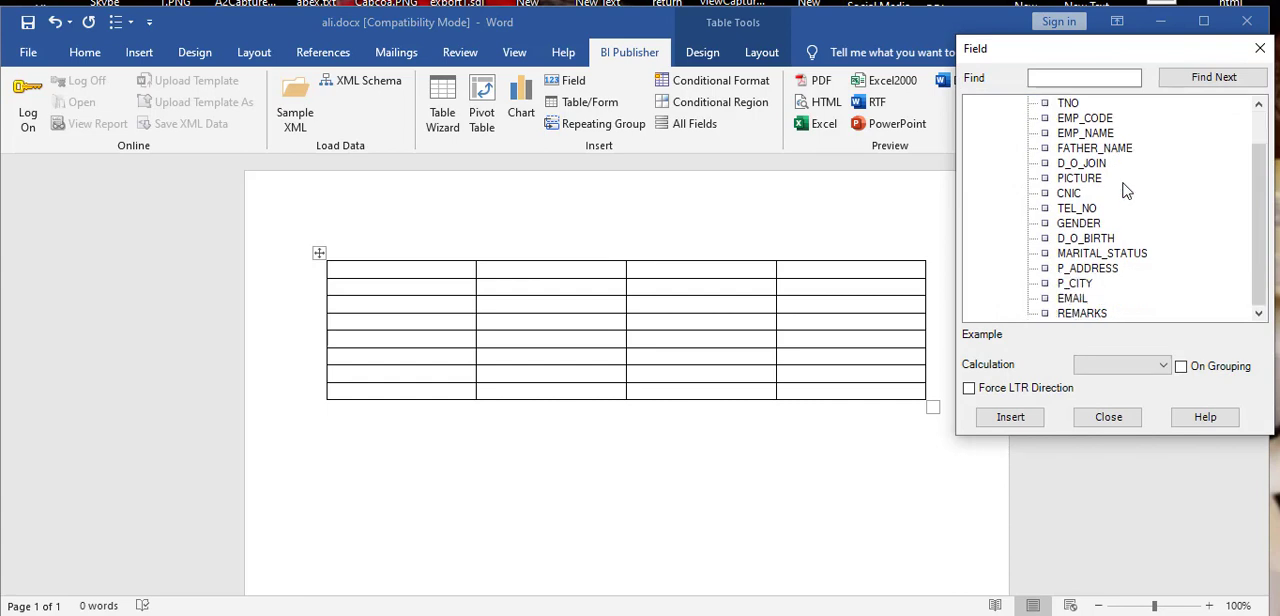
scroll(1125, 190, up, 1)
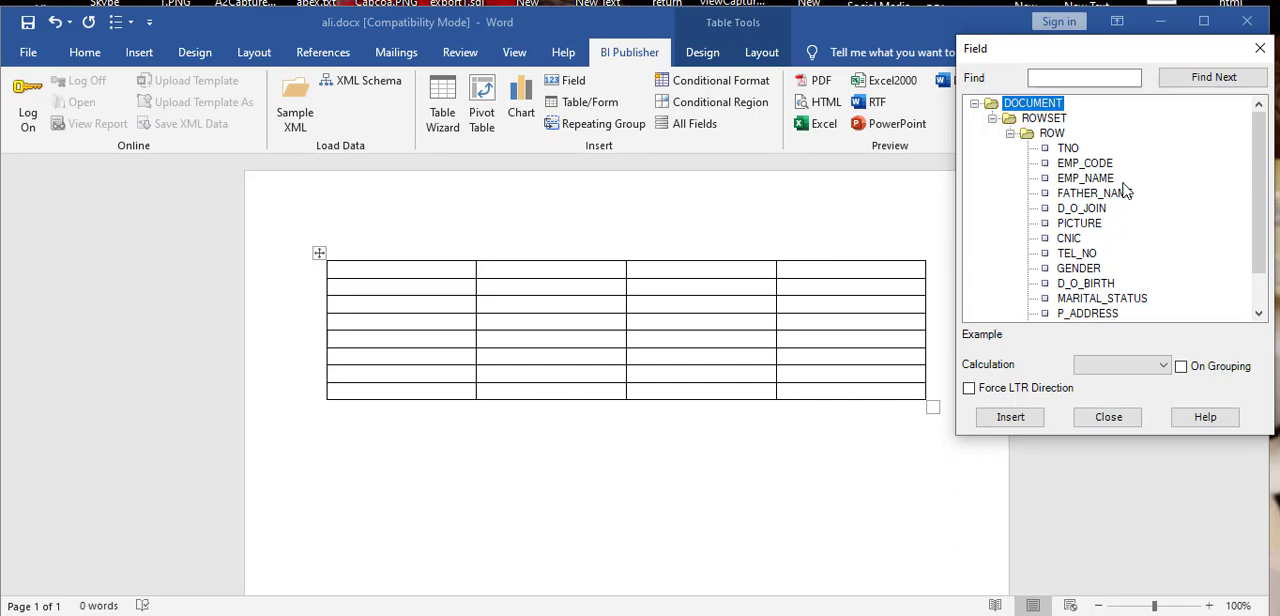
click(1090, 166)
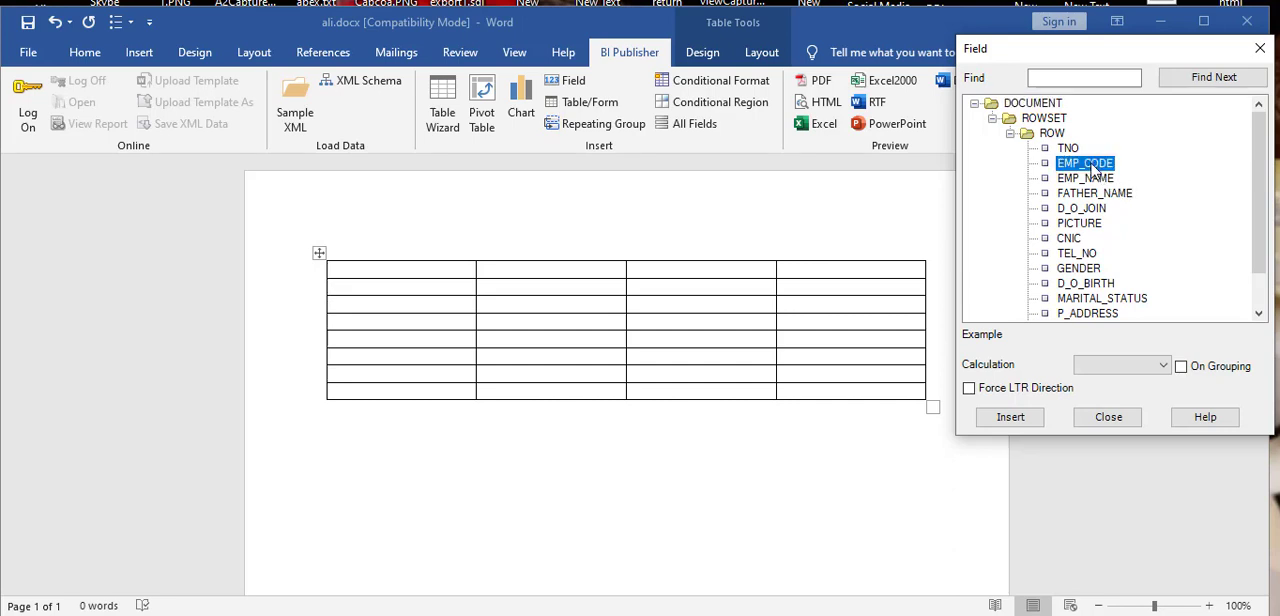
click(1010, 420)
Step: Insert the EMP_NAME field into the cell directly below EMP_CODE
click(588, 305)
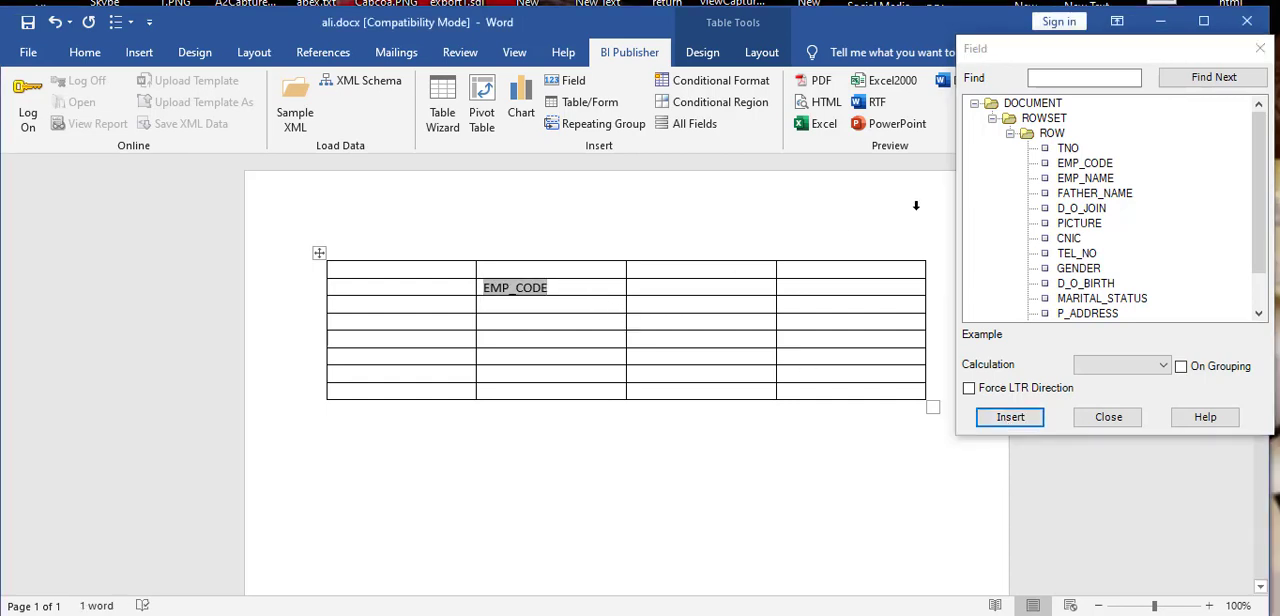
click(1088, 179)
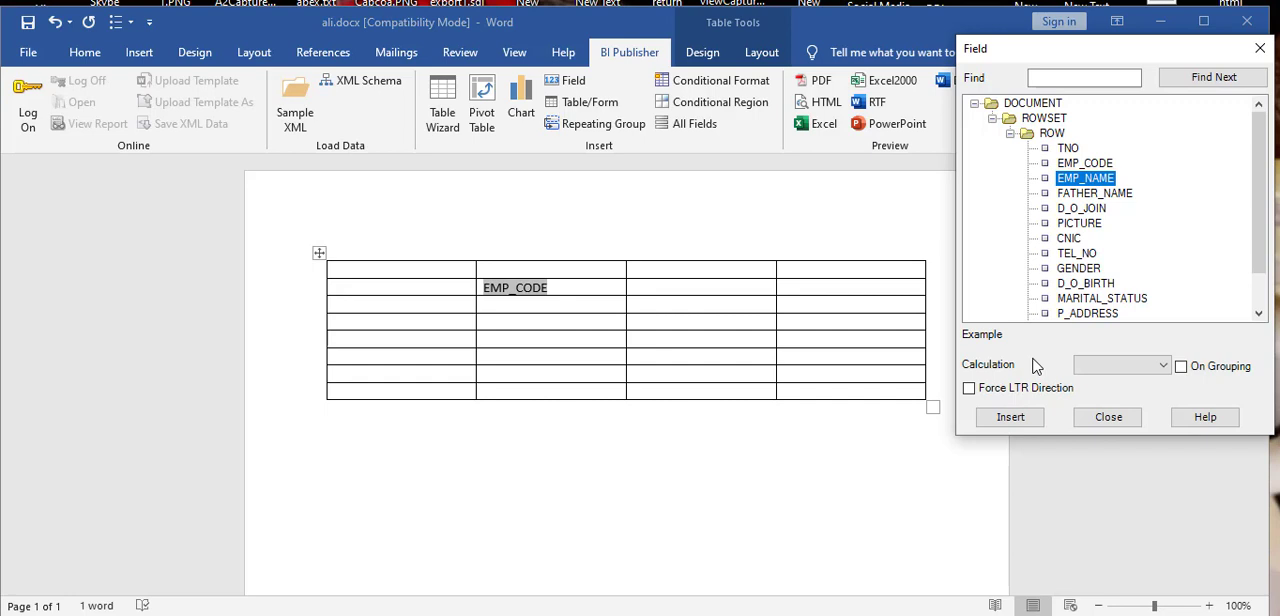
click(1021, 423)
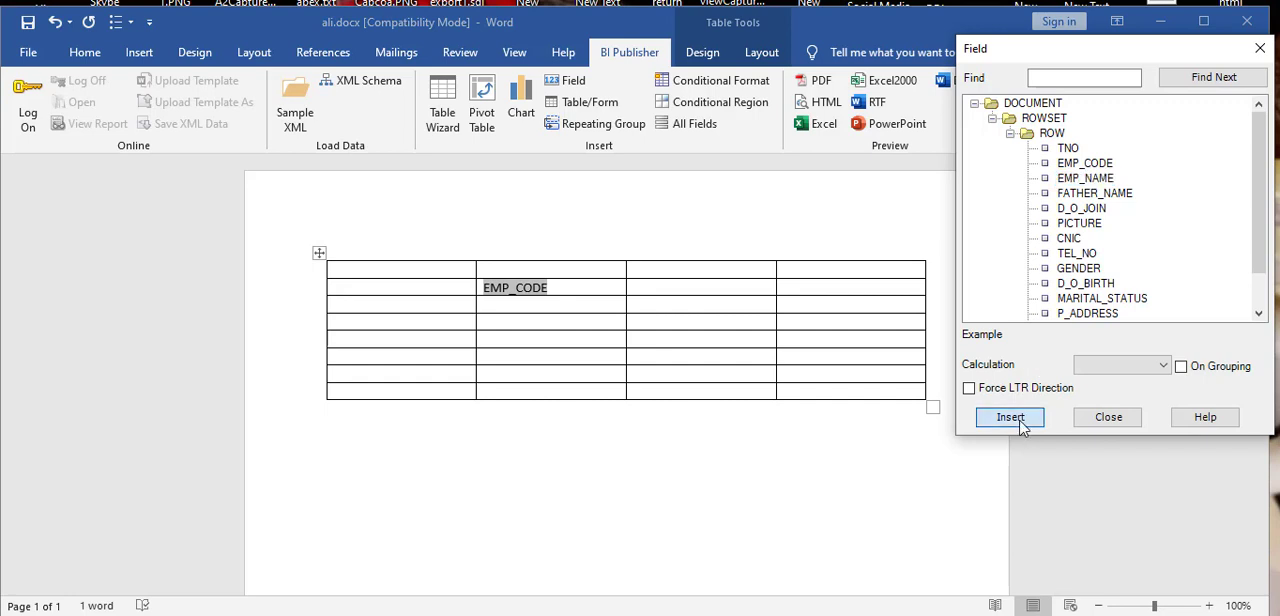
Step: Insert the FATHER_NAME field into the cell directly below EMP_NAME
click(604, 325)
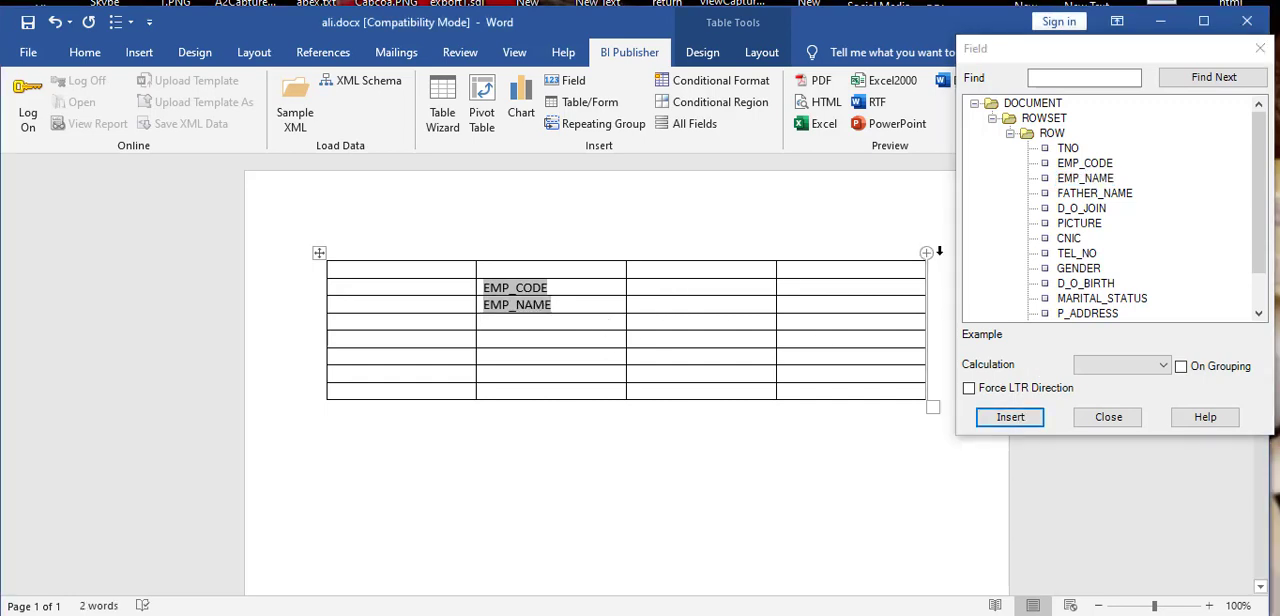
click(1090, 195)
click(1012, 420)
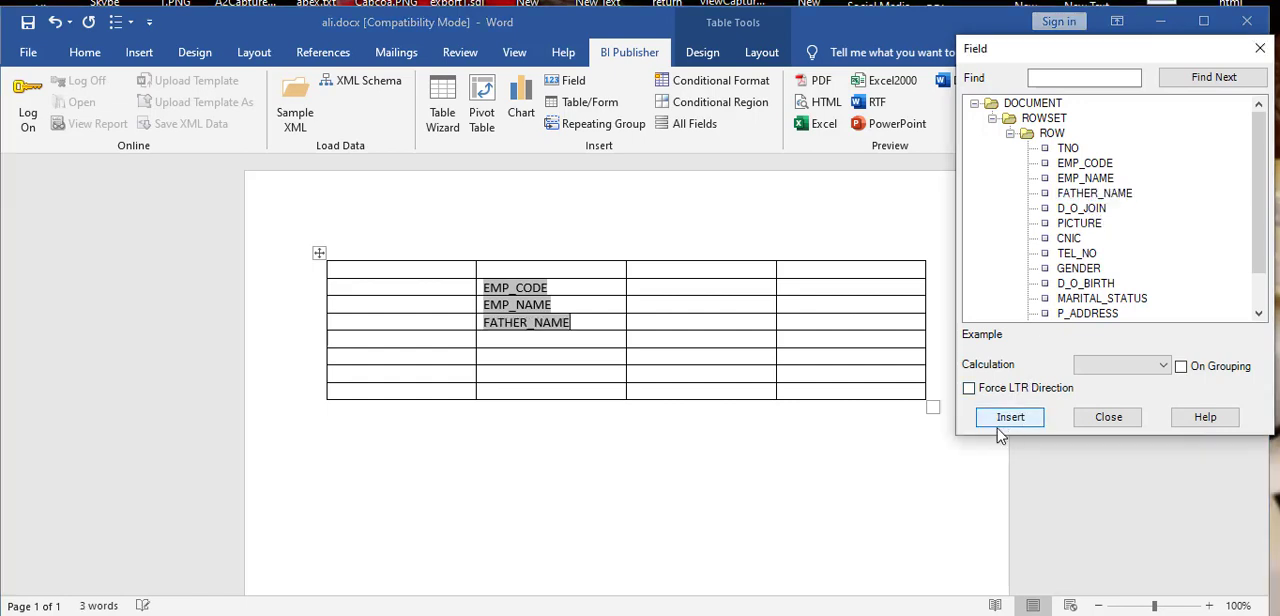
Step: Insert the D_O_JOIN and CNIC fields into the fifth and sixth rows of the second column
click(596, 340)
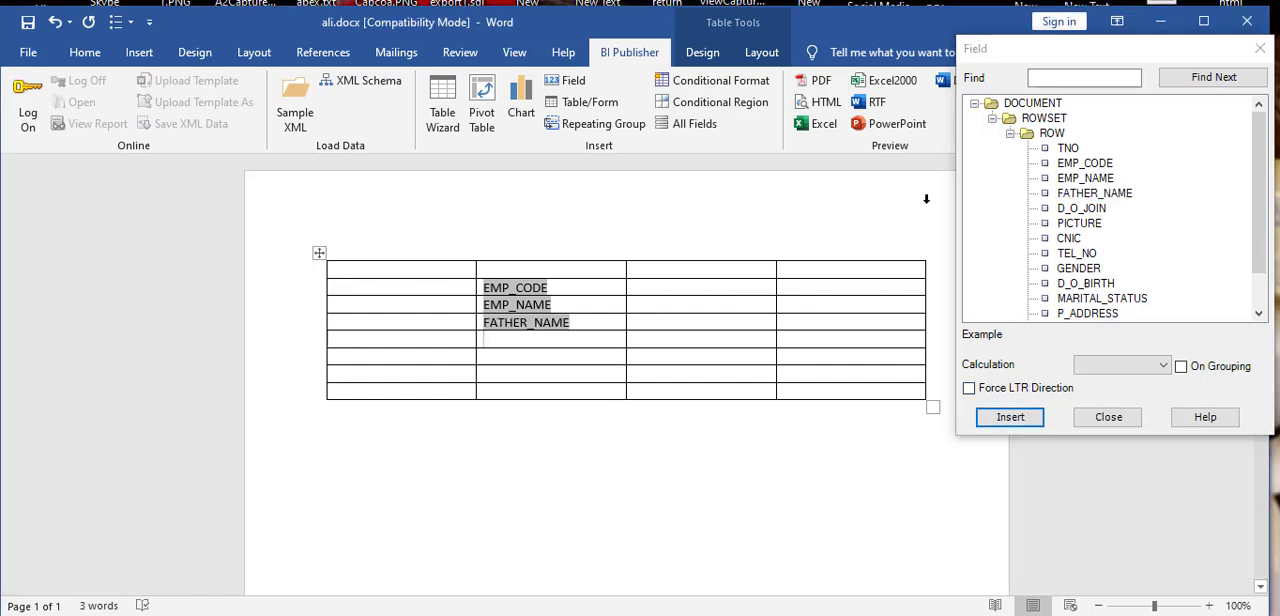
click(1082, 208)
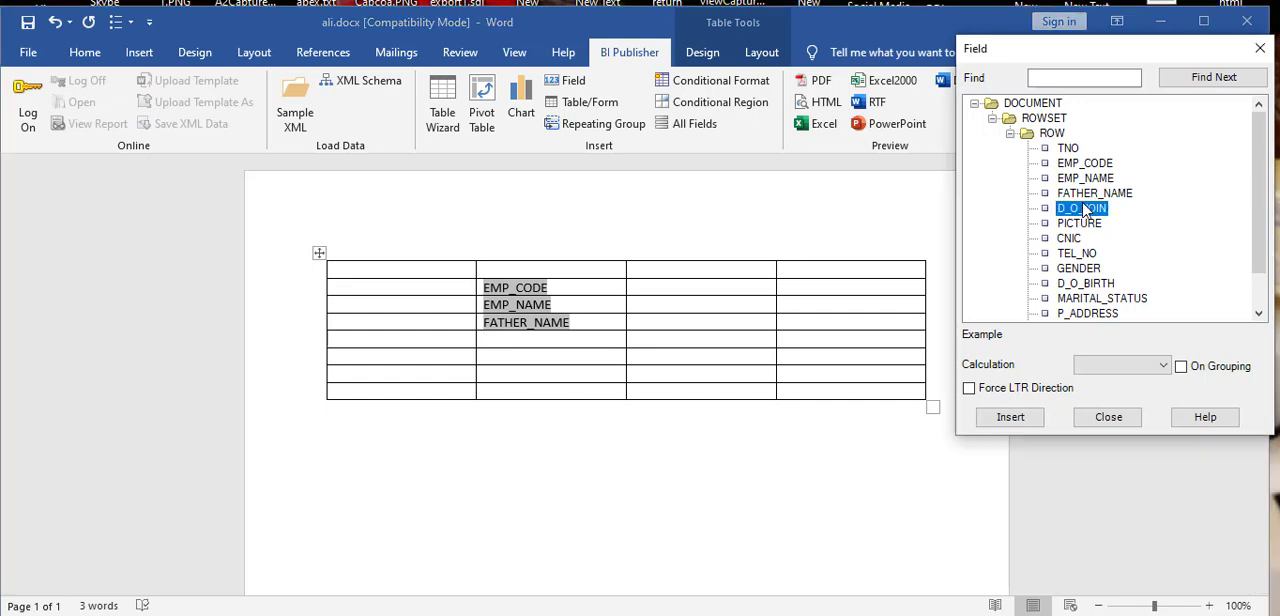
click(1010, 417)
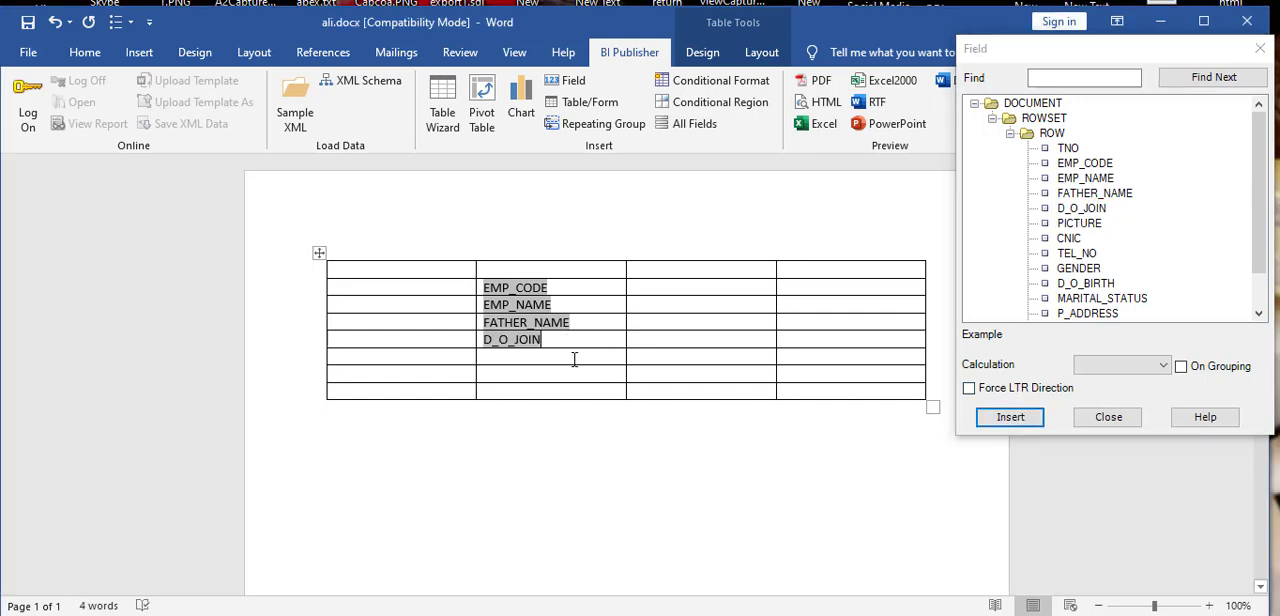
click(1069, 239)
click(1010, 417)
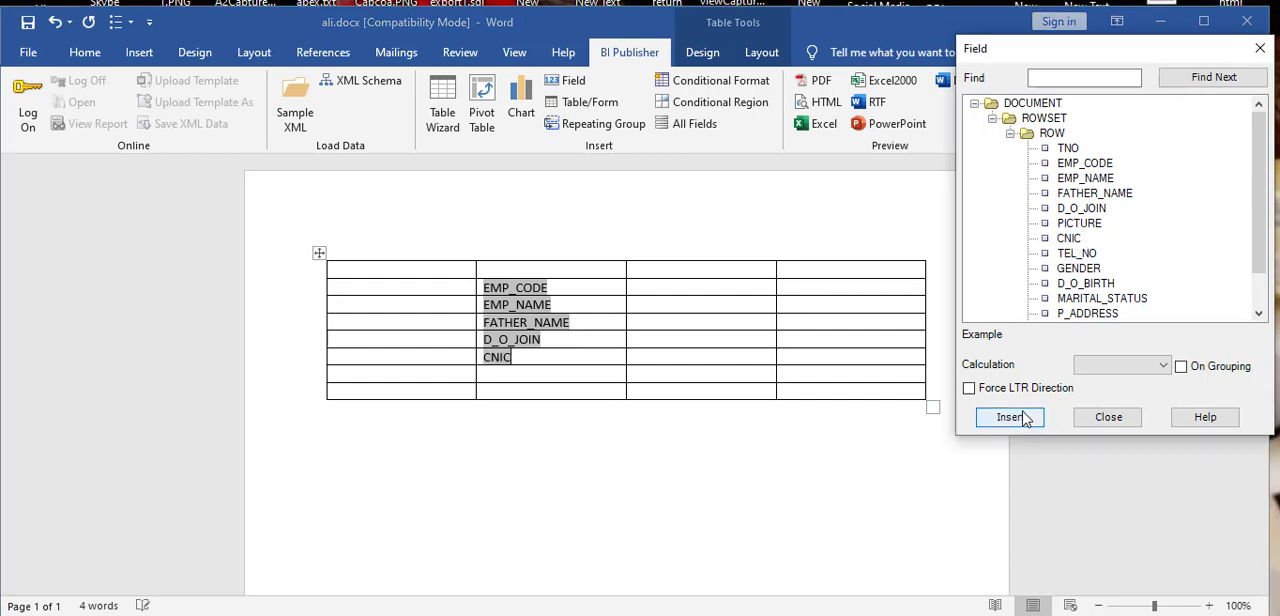
click(1090, 256)
click(1020, 418)
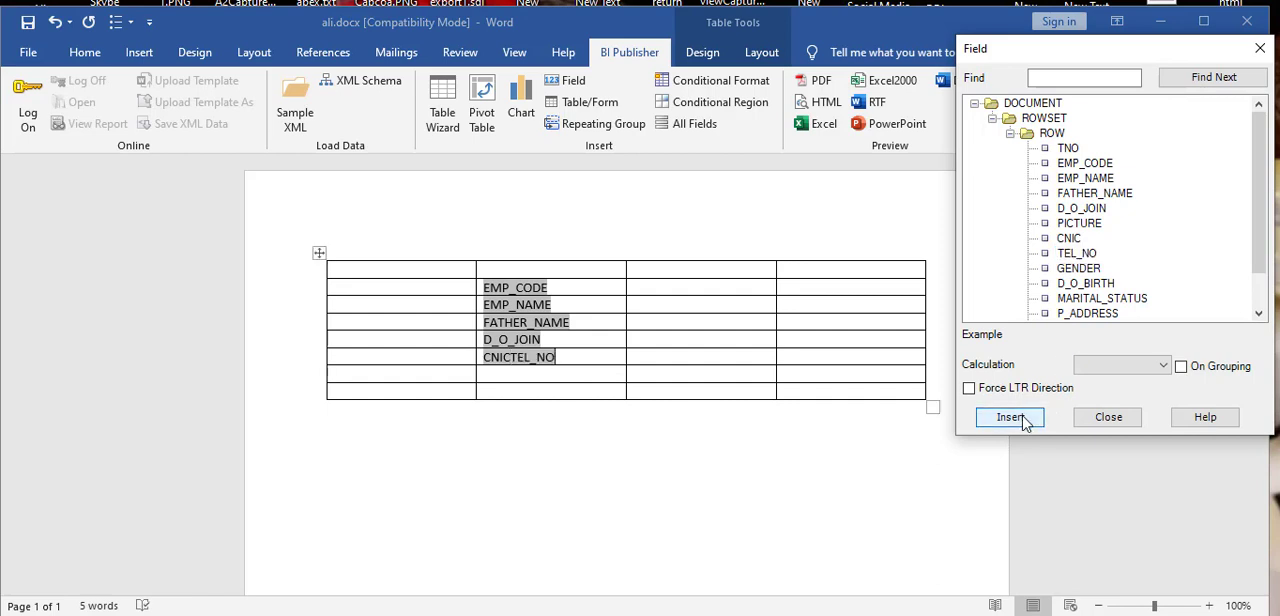
click(604, 358)
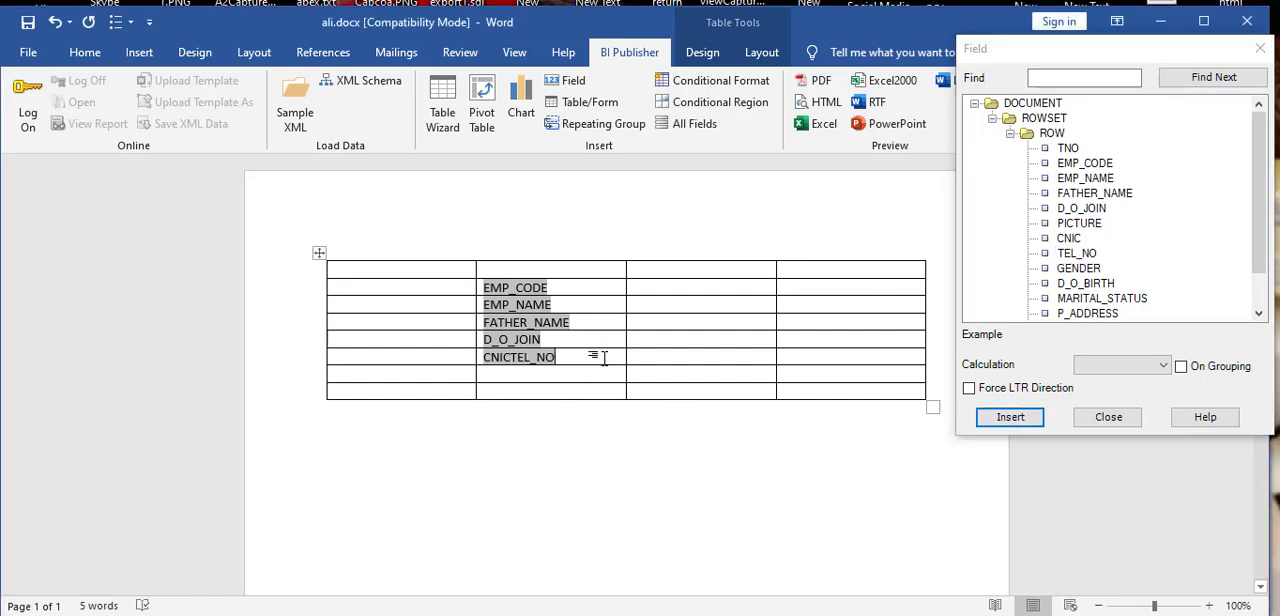
key(BackSpace)
key(BackSpace)
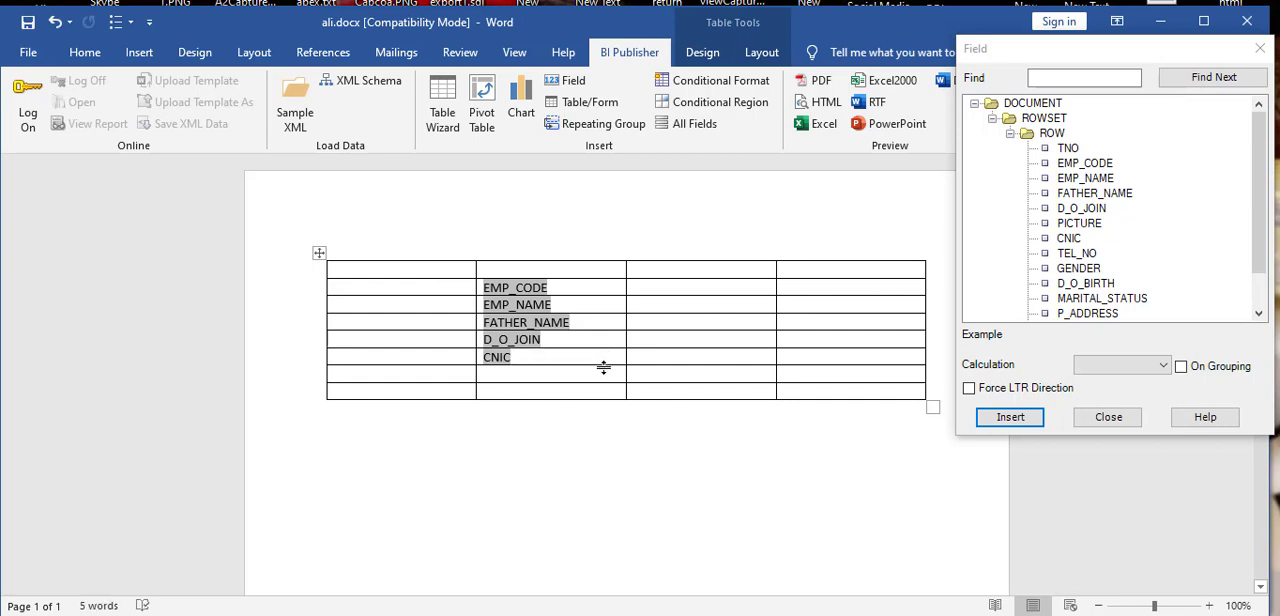
Step: Insert the TEL_NO and GENDER fields into the two cells below CNIC in the second column
click(606, 373)
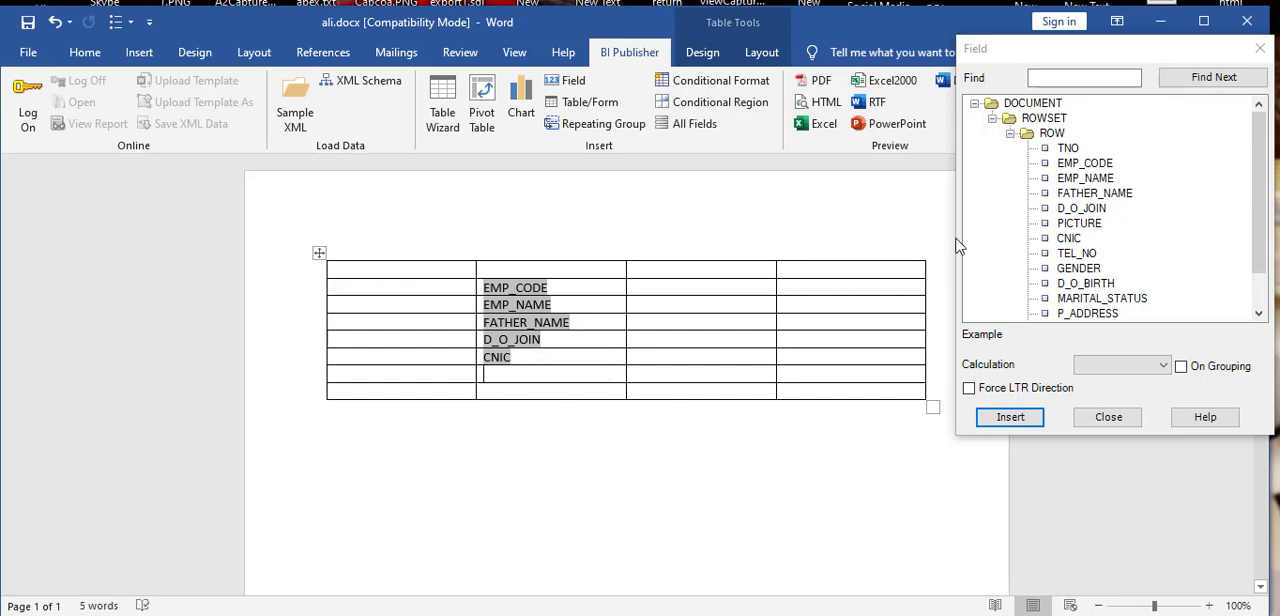
click(1073, 255)
click(1010, 417)
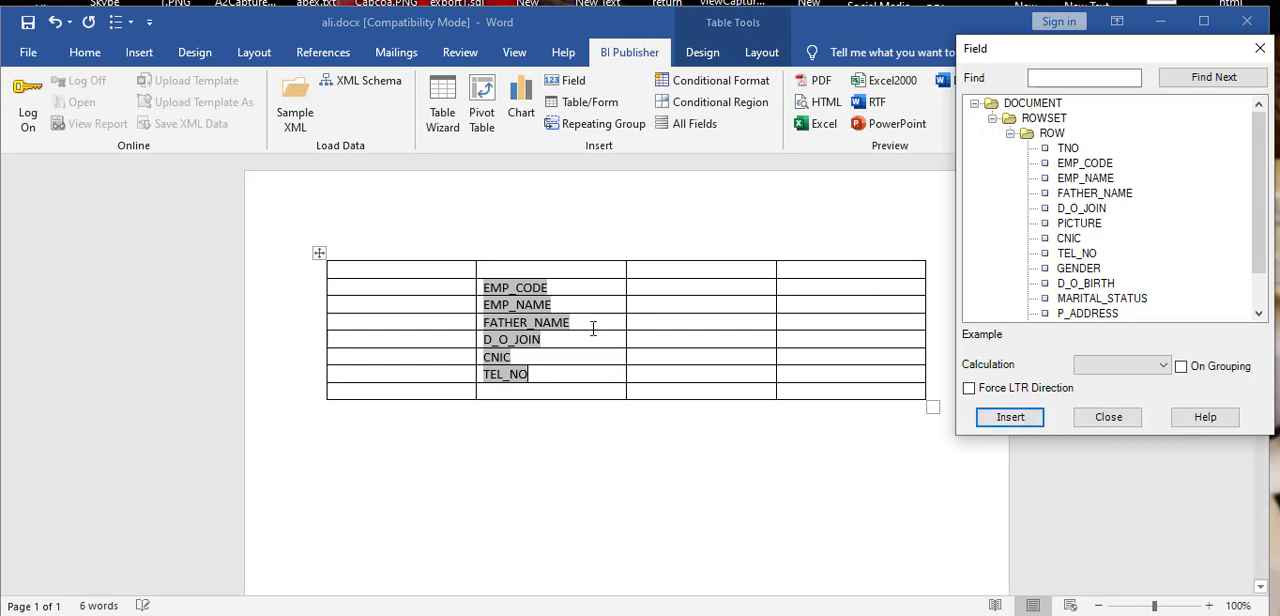
click(563, 397)
click(568, 395)
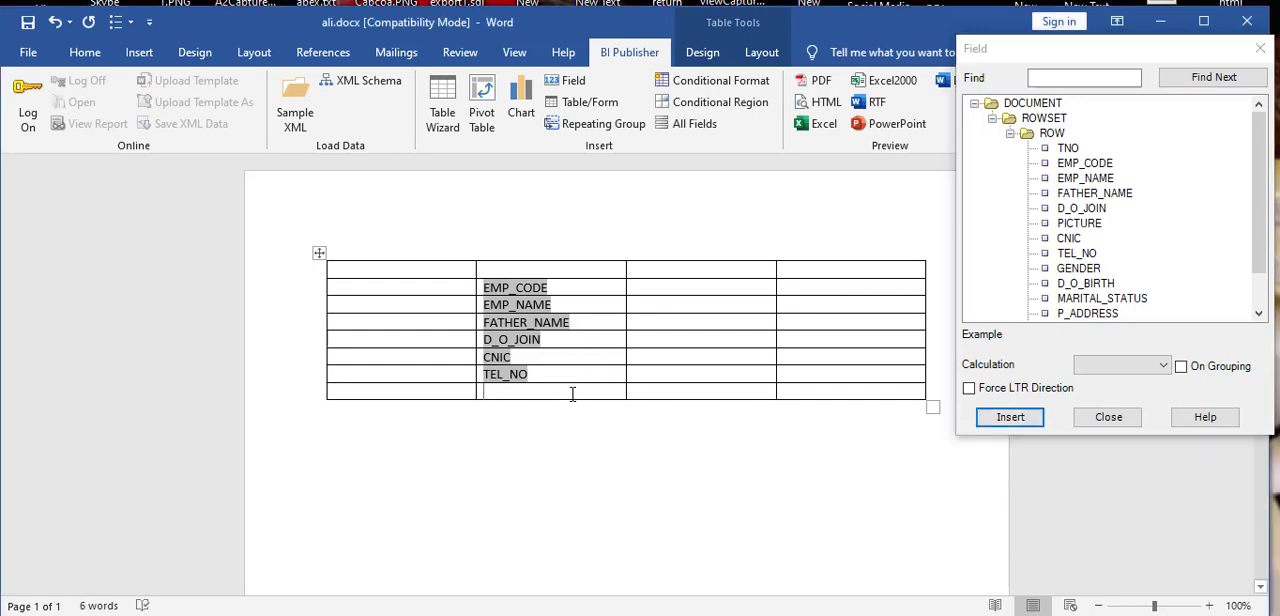
click(1076, 268)
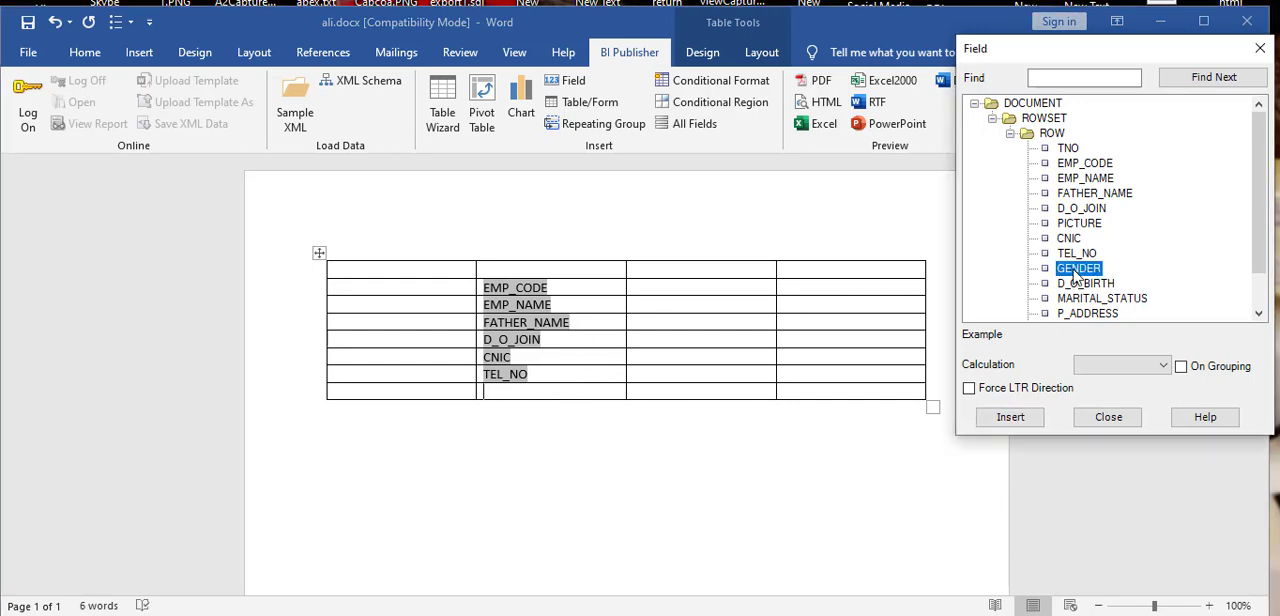
click(1012, 417)
Step: Insert the D_O_BIRTH and MARITAL_STATUS fields into the first and second rows of the fourth column
click(800, 267)
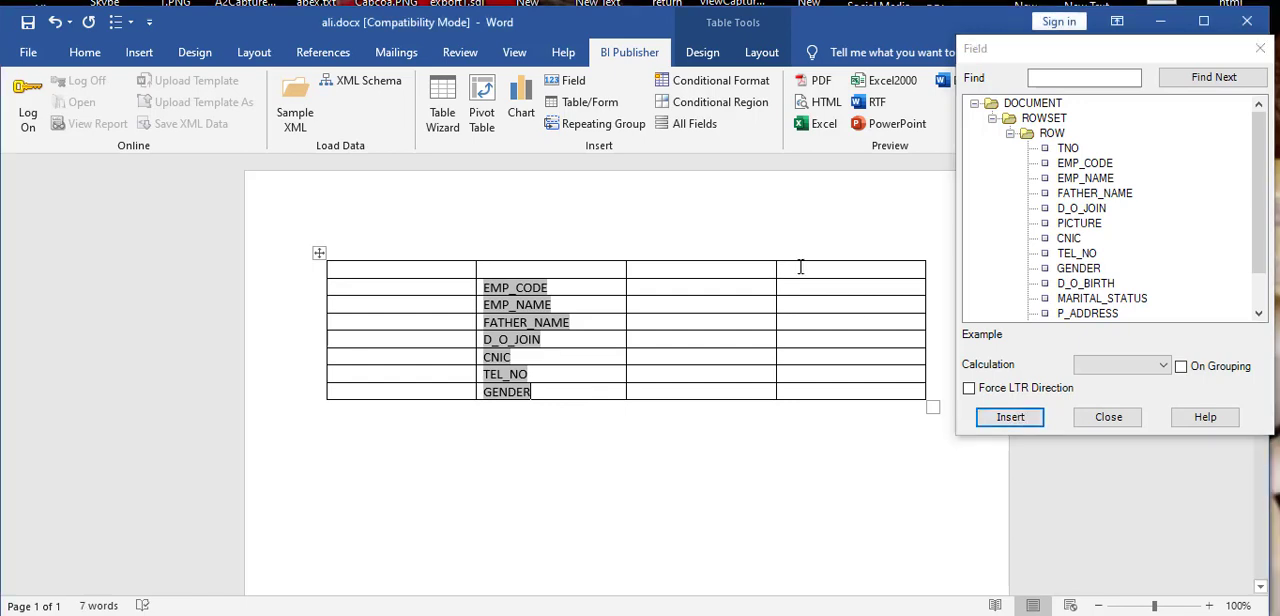
click(1067, 284)
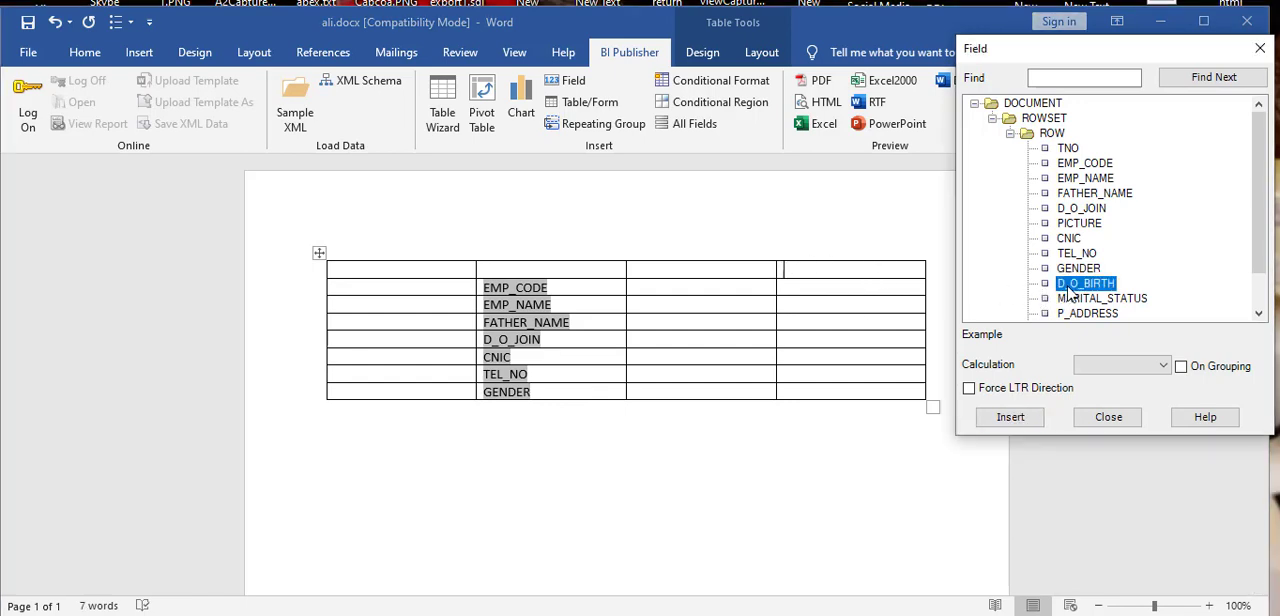
click(1012, 420)
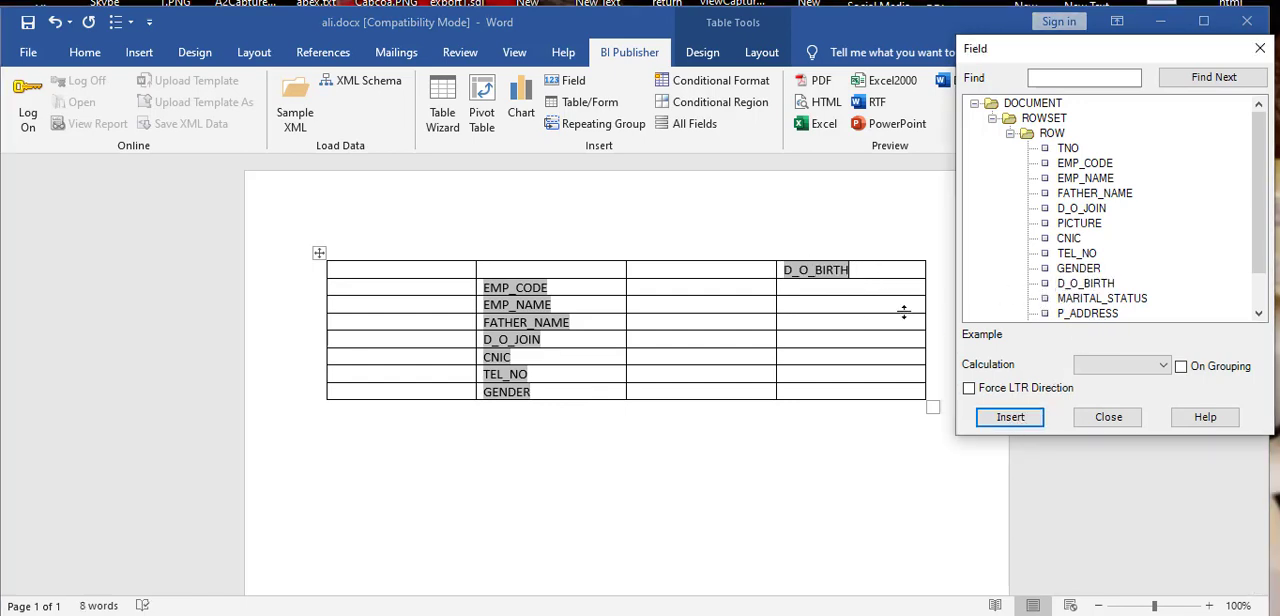
click(899, 273)
click(912, 292)
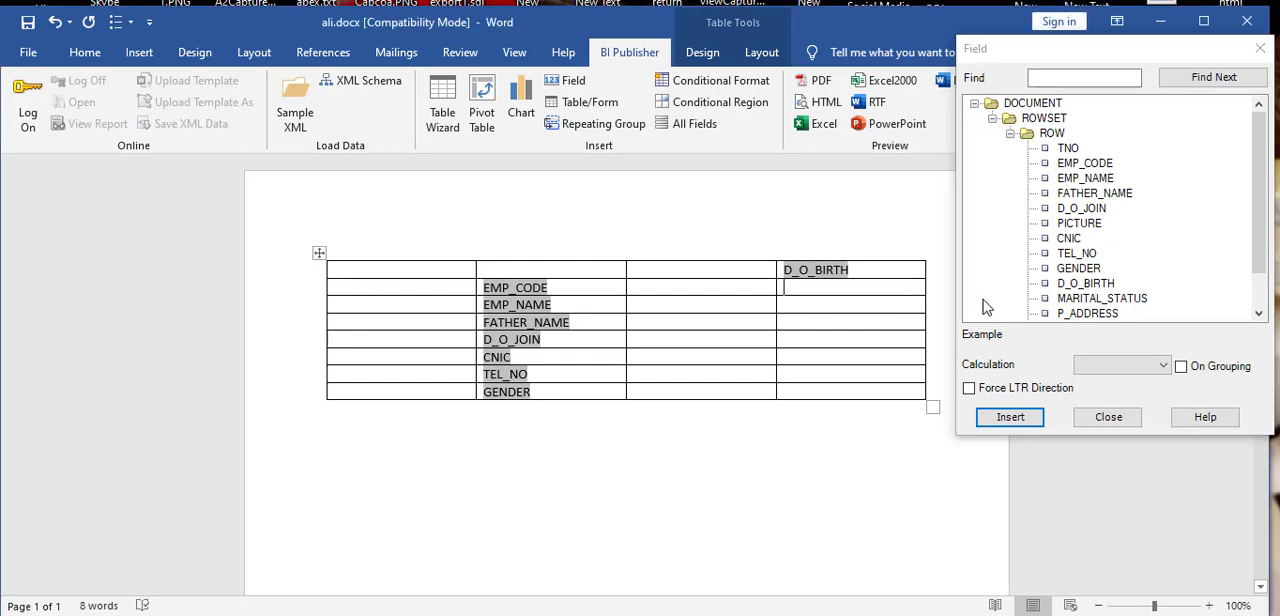
click(1070, 299)
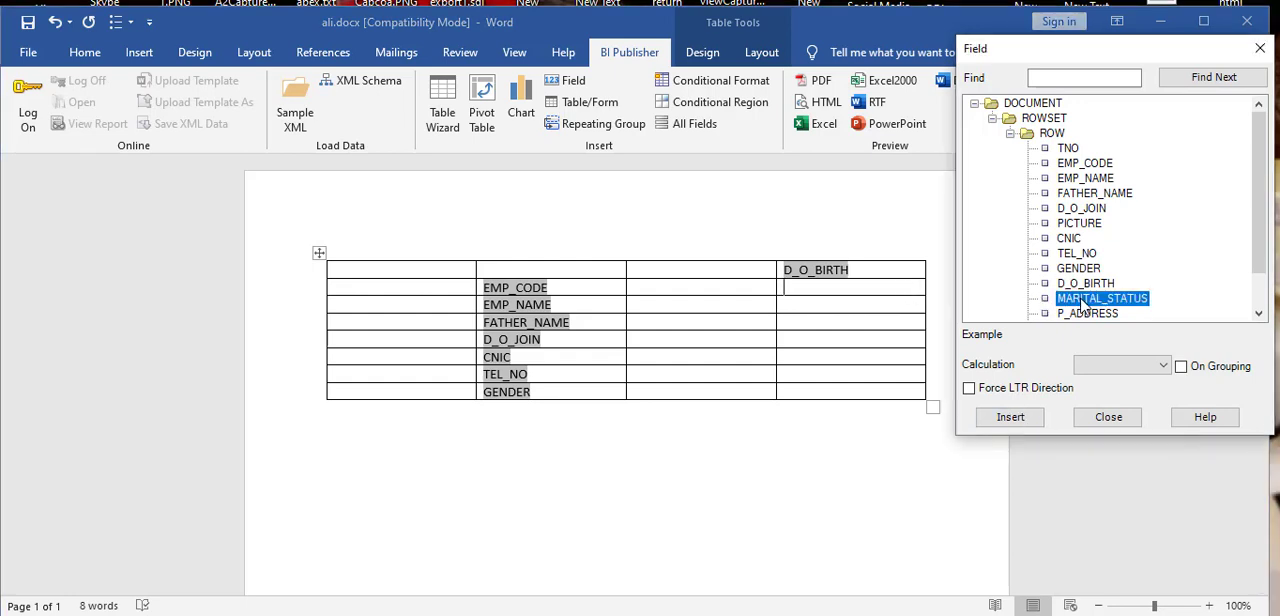
click(1010, 417)
Step: Insert the P_ADDRESS field into the cell directly below MARITAL_STATUS
scroll(1100, 300, down, 1)
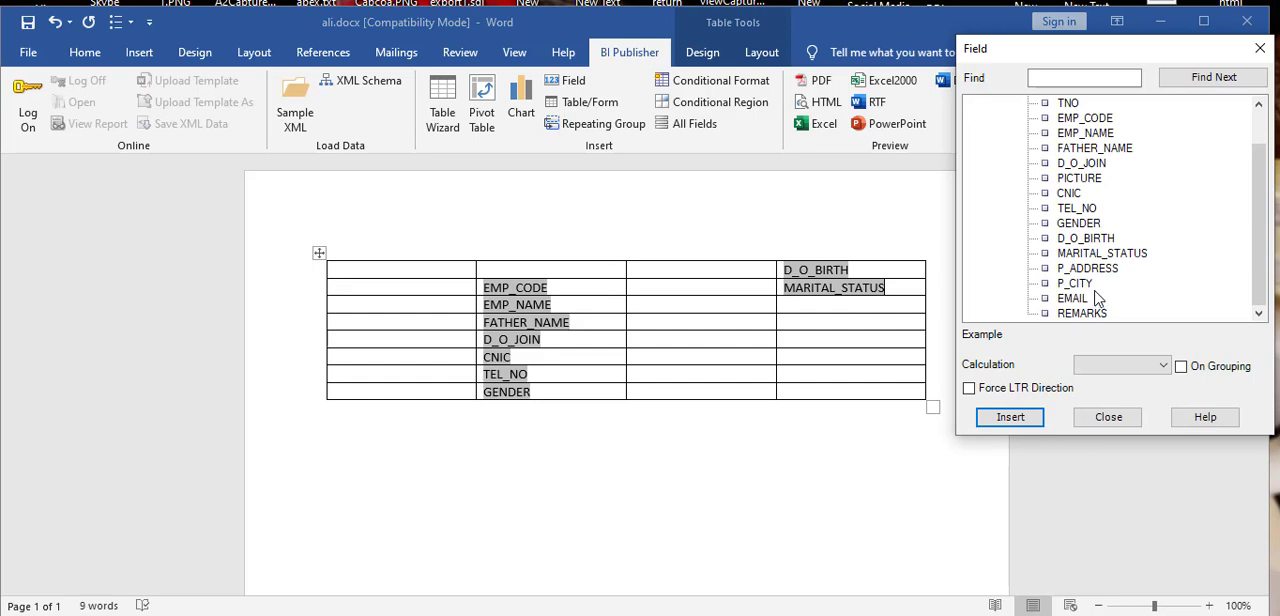
click(915, 303)
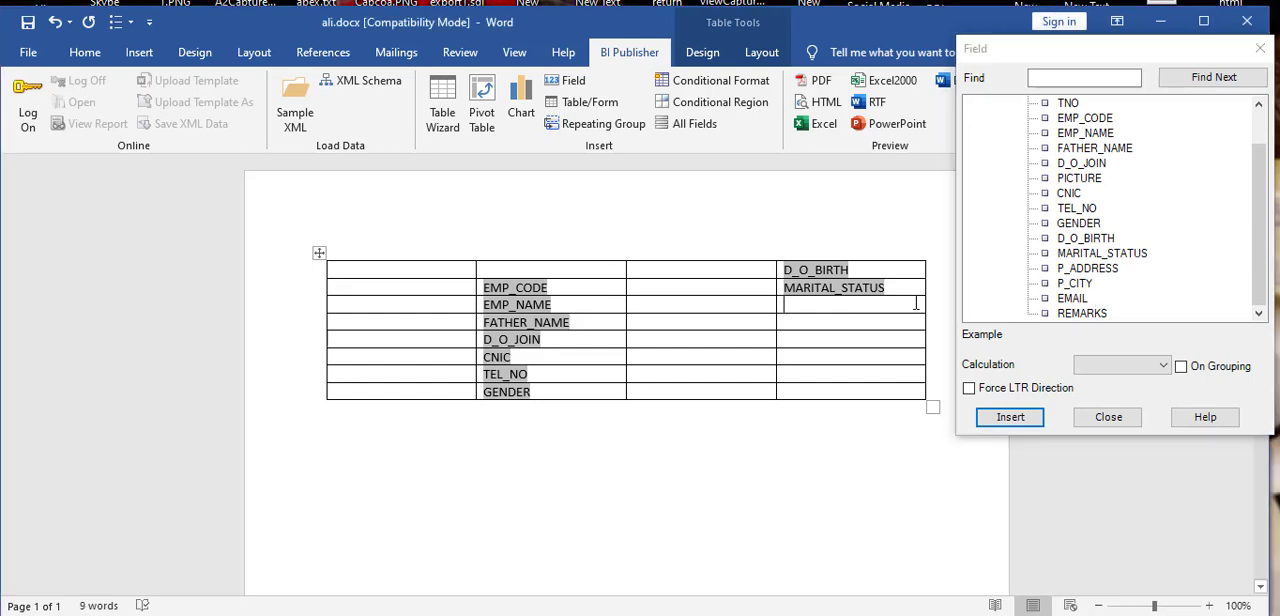
click(1084, 268)
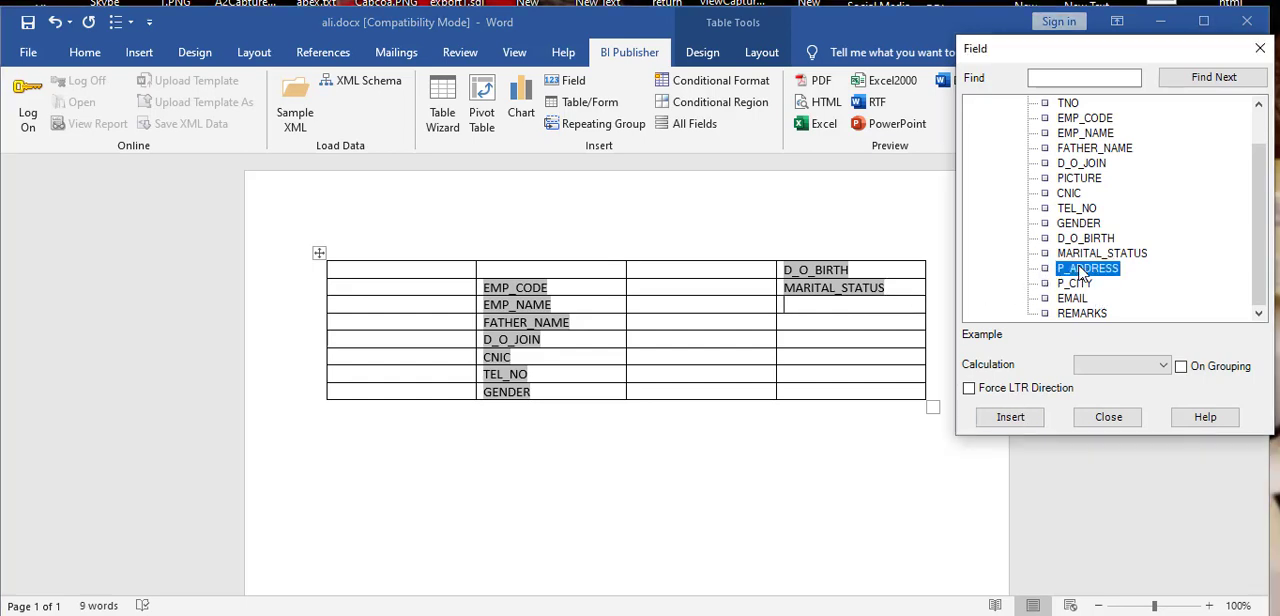
click(1010, 417)
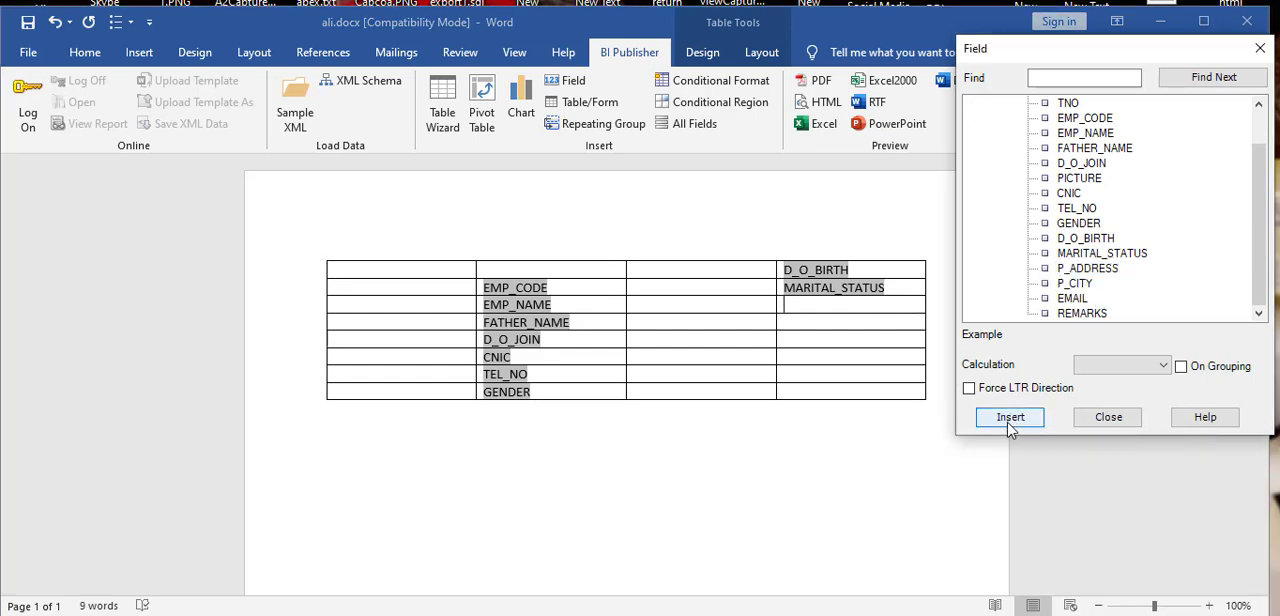
click(874, 330)
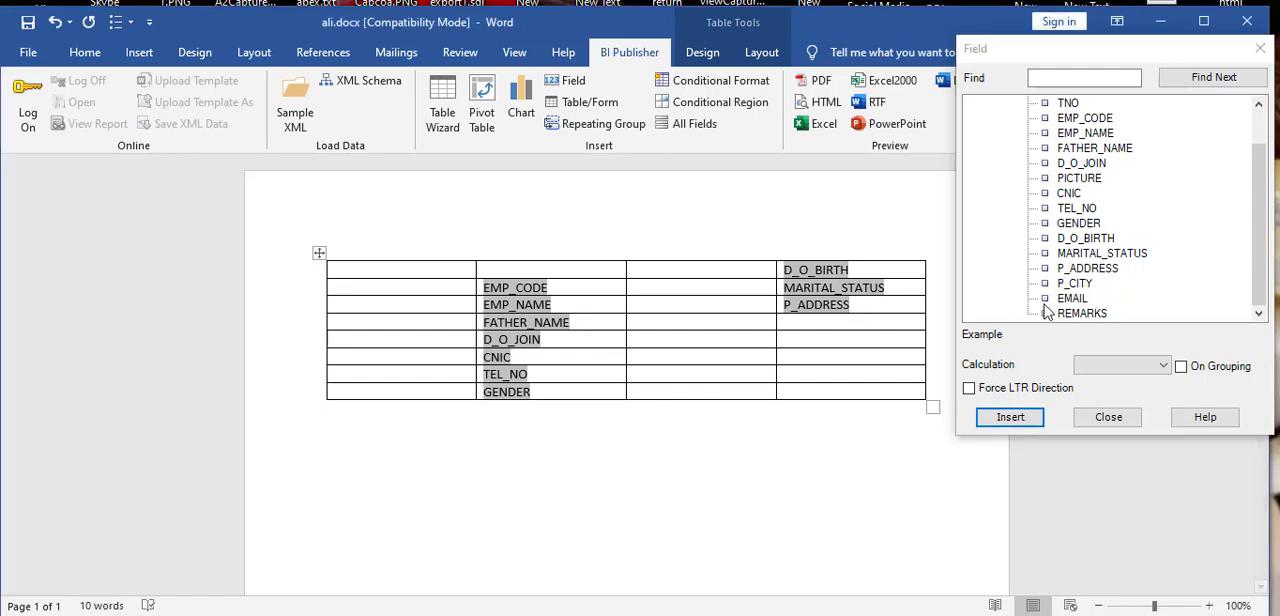
click(1076, 284)
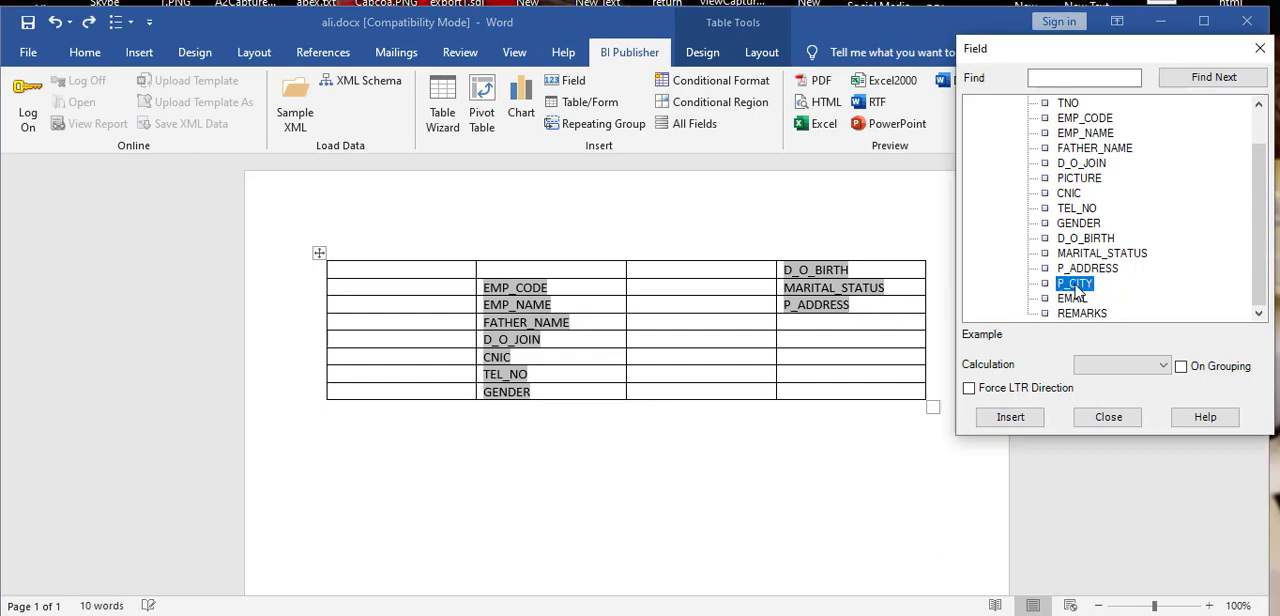
click(1018, 425)
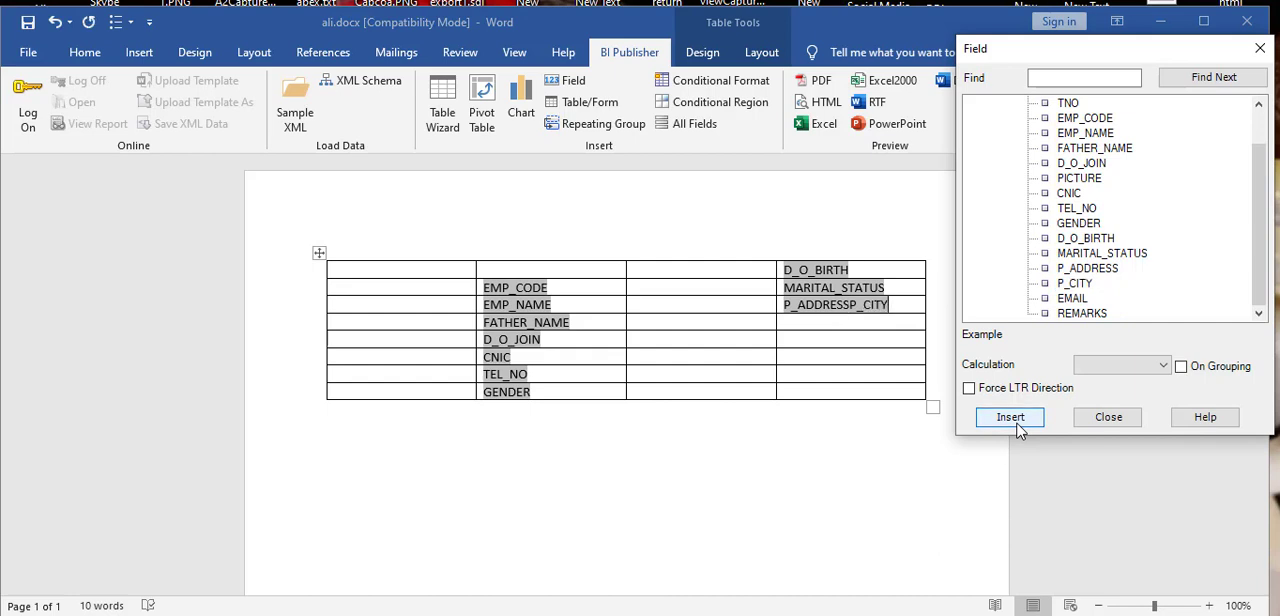
click(903, 308)
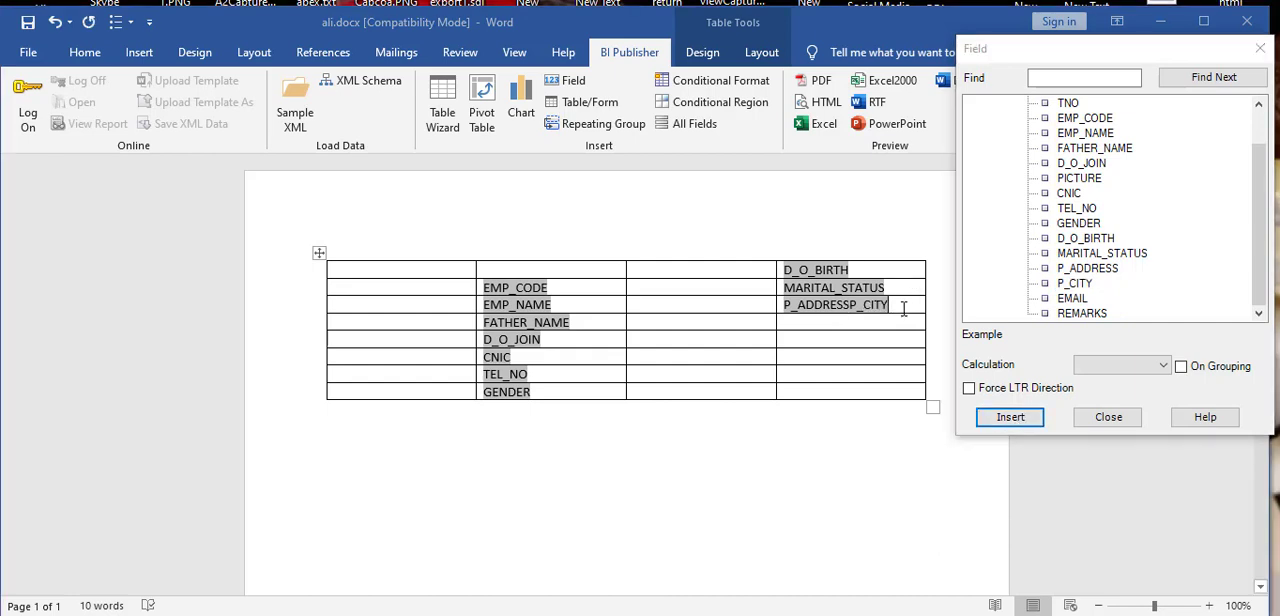
key(BackSpace)
key(BackSpace)
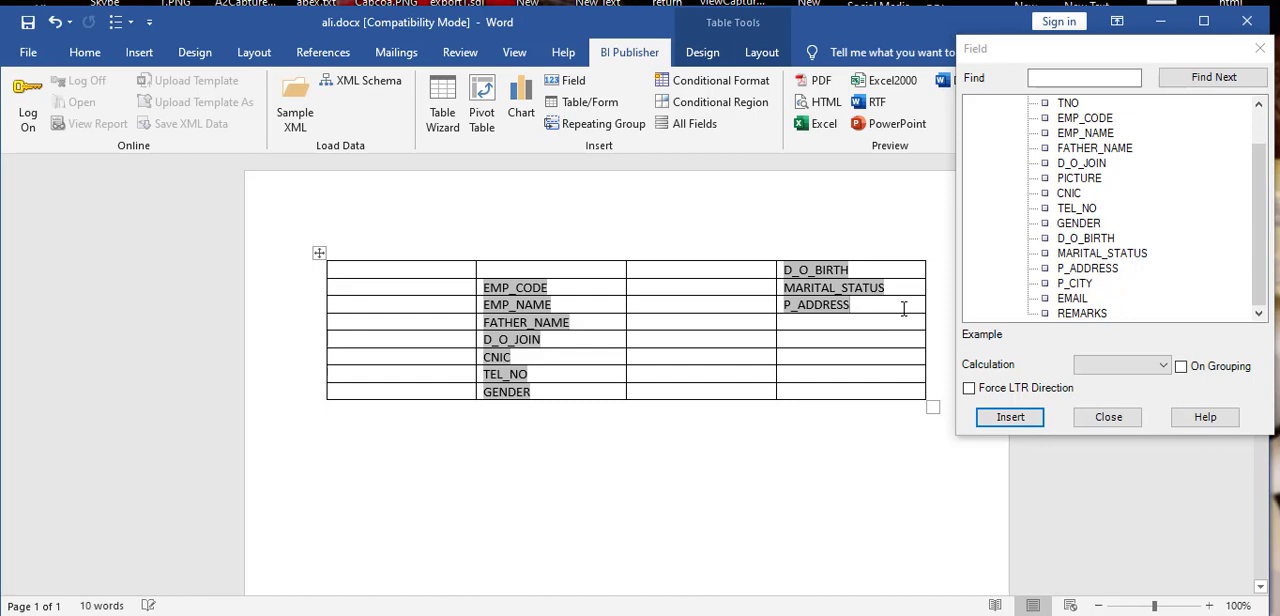
Step: Insert the P_CITY and EMAIL fields into the two cells below P_ADDRESS in the fourth column
click(894, 323)
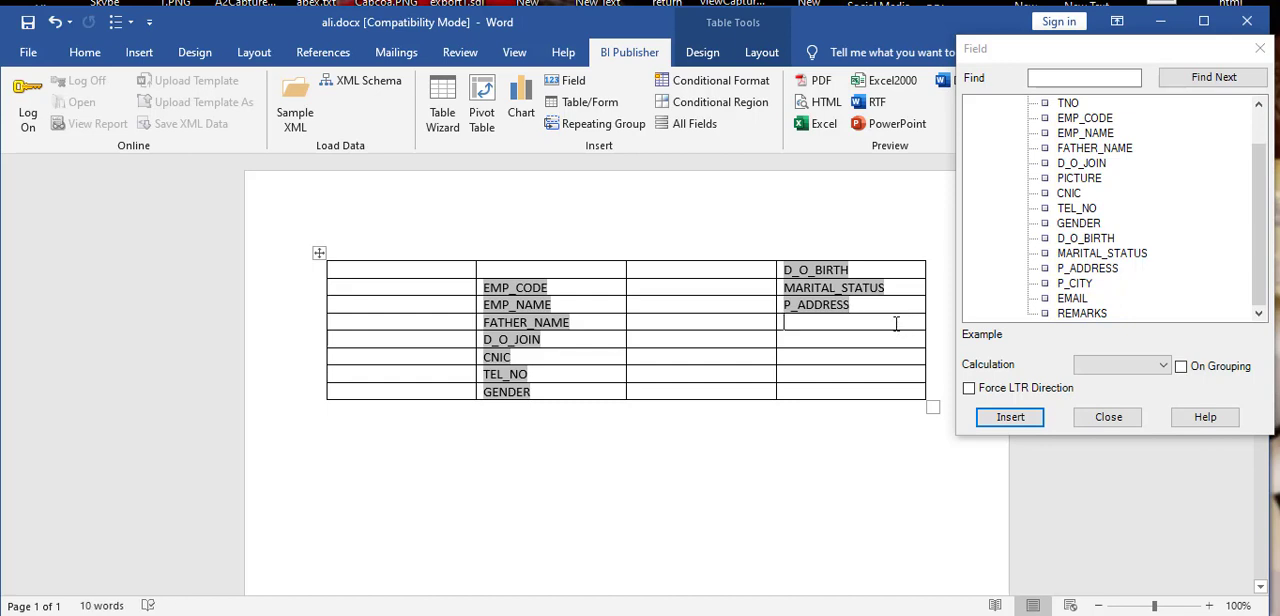
click(1075, 283)
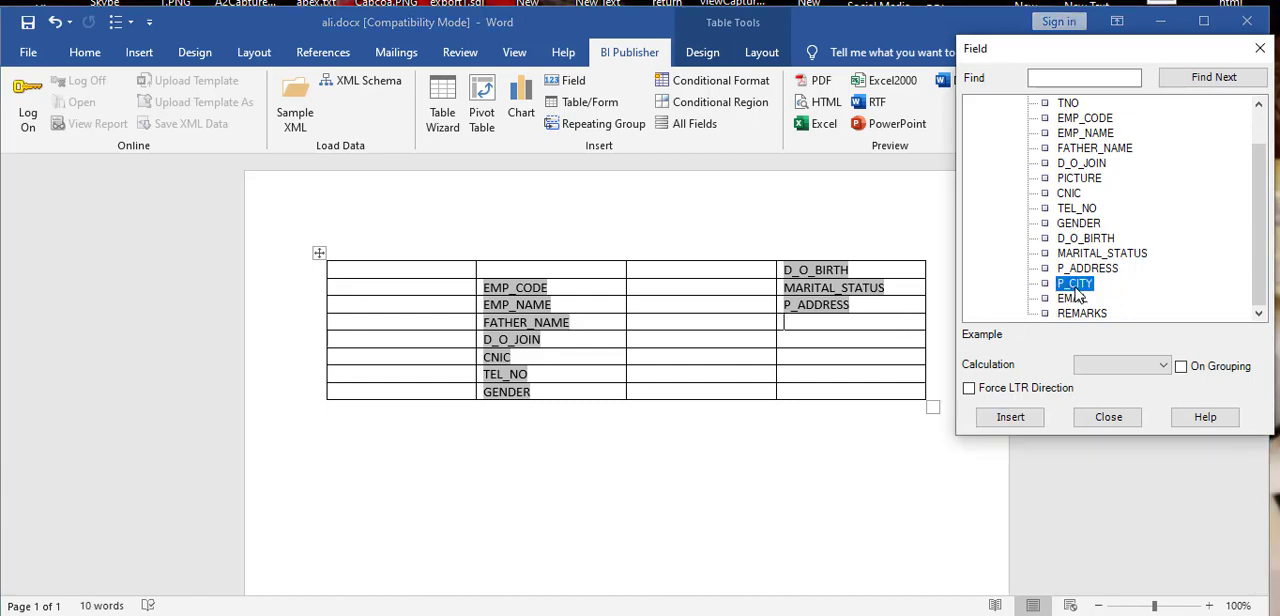
click(1015, 419)
click(902, 341)
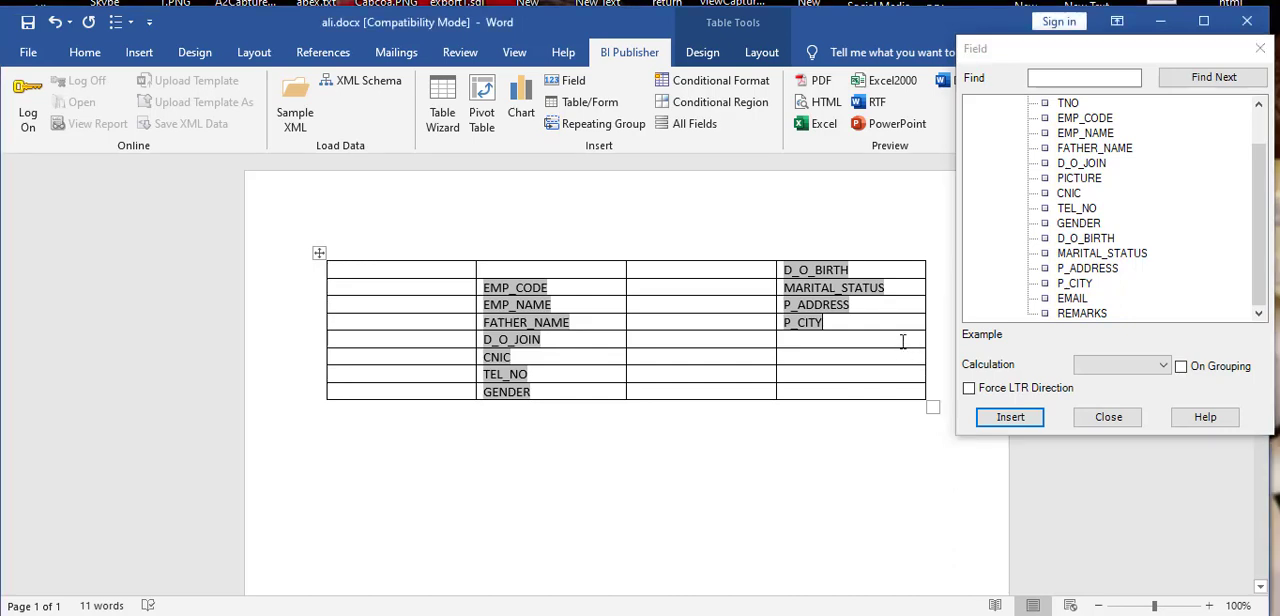
click(1071, 302)
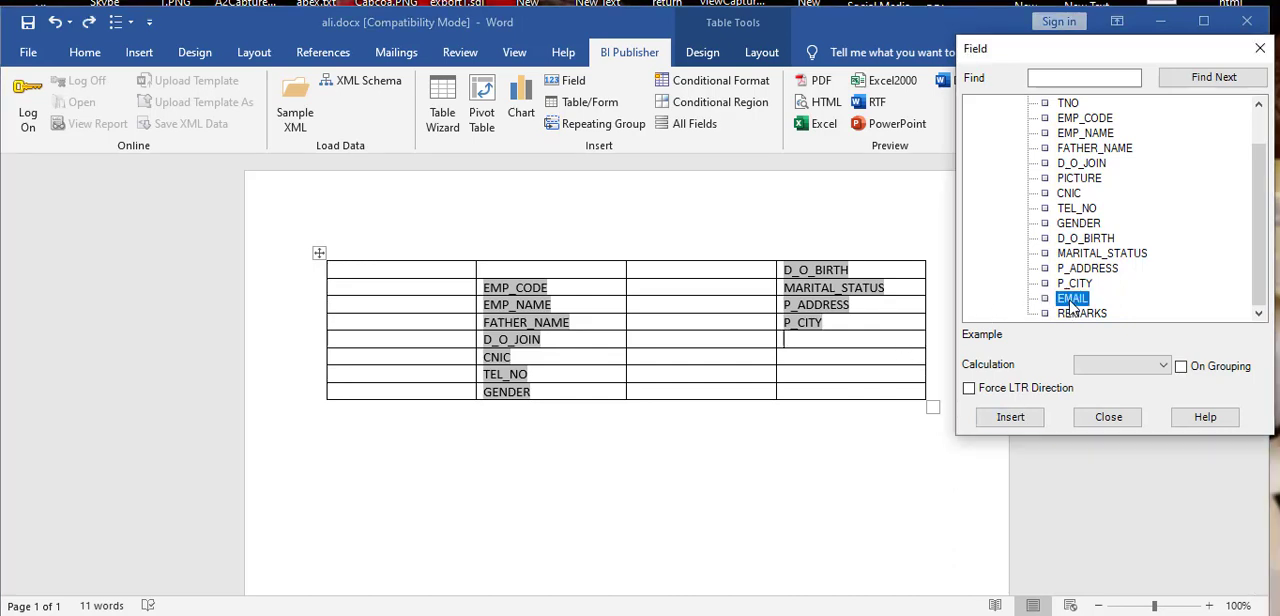
click(1018, 420)
Step: Insert the REMARKS field into the cell below EMAIL and close the Field dialog
click(854, 362)
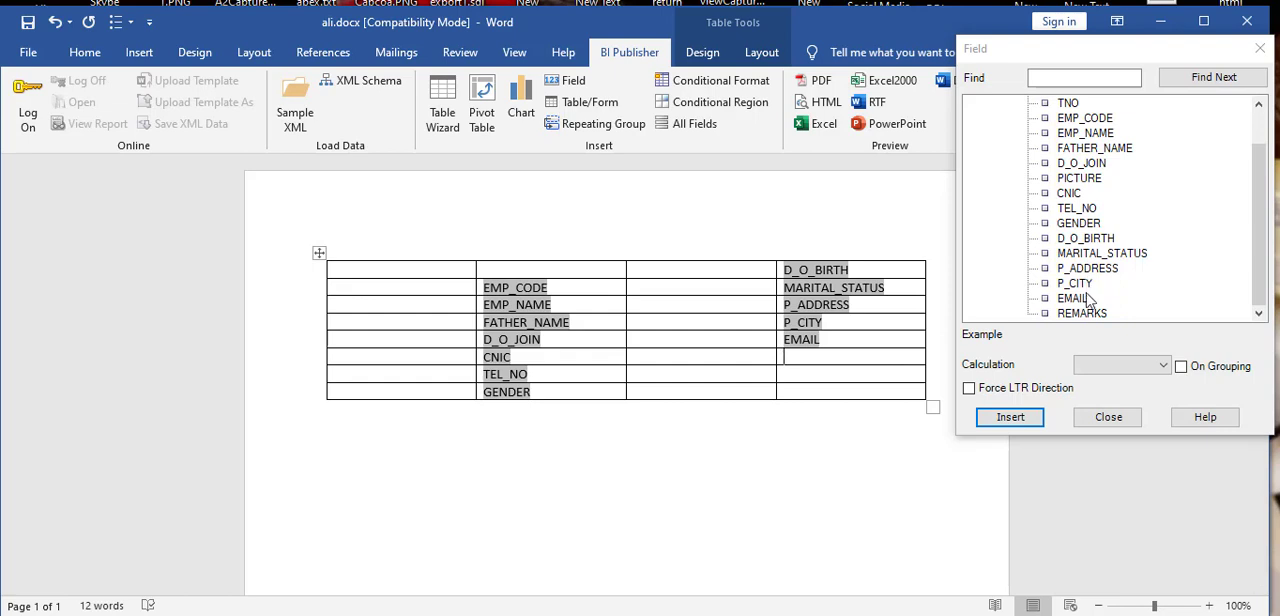
click(1084, 314)
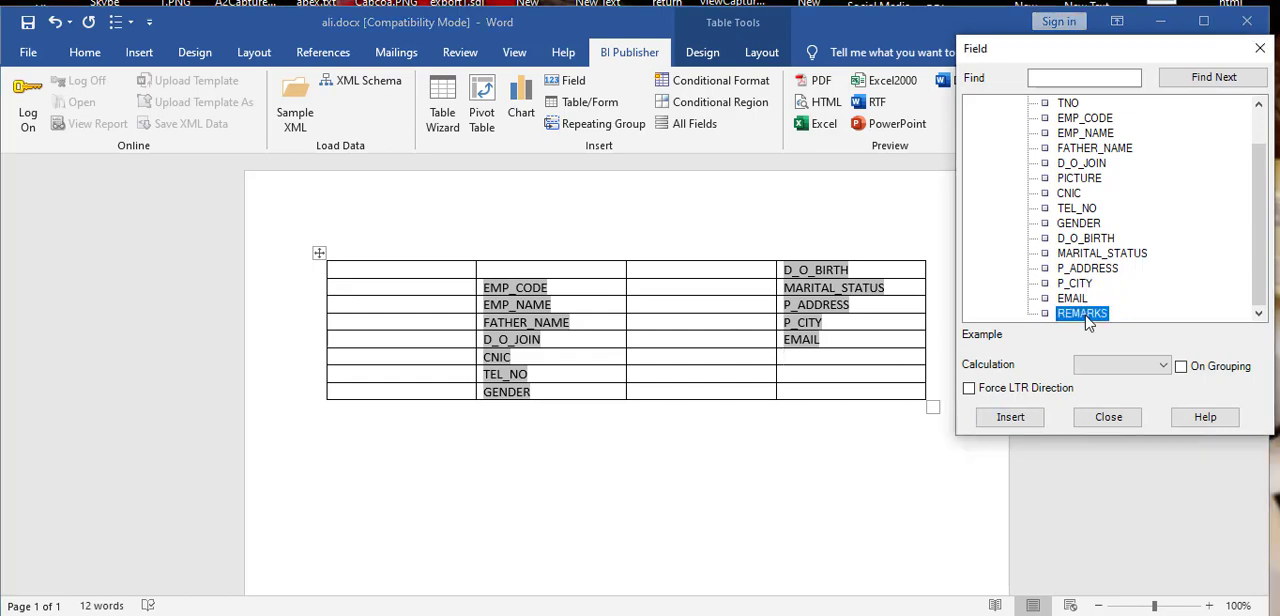
click(1007, 418)
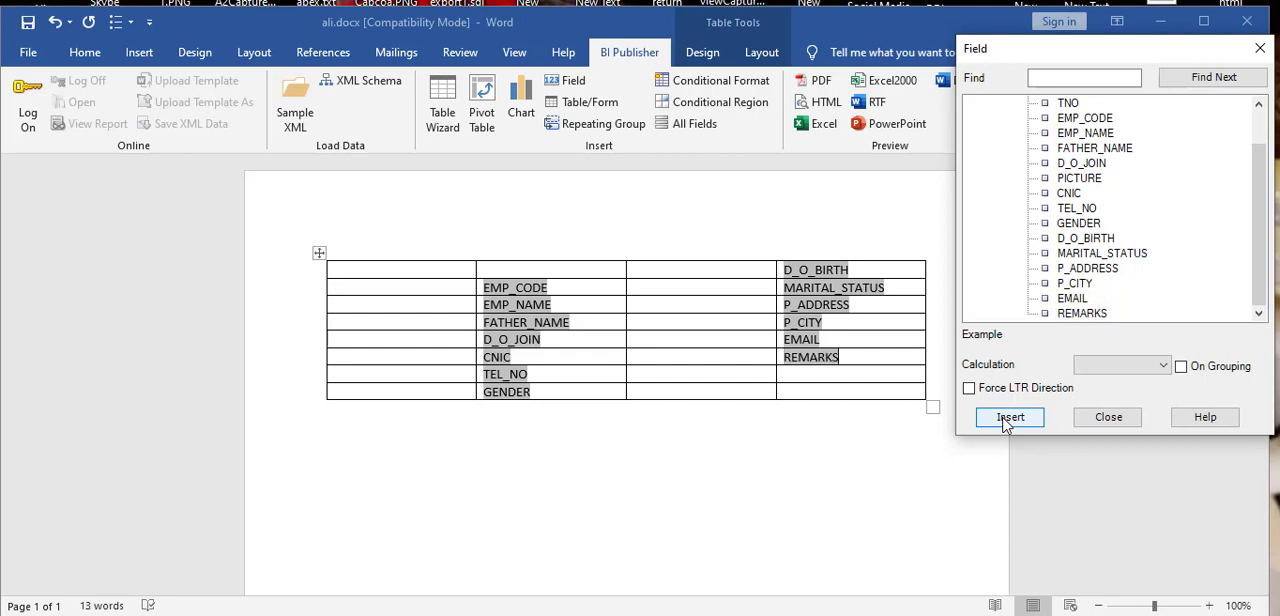
click(1108, 417)
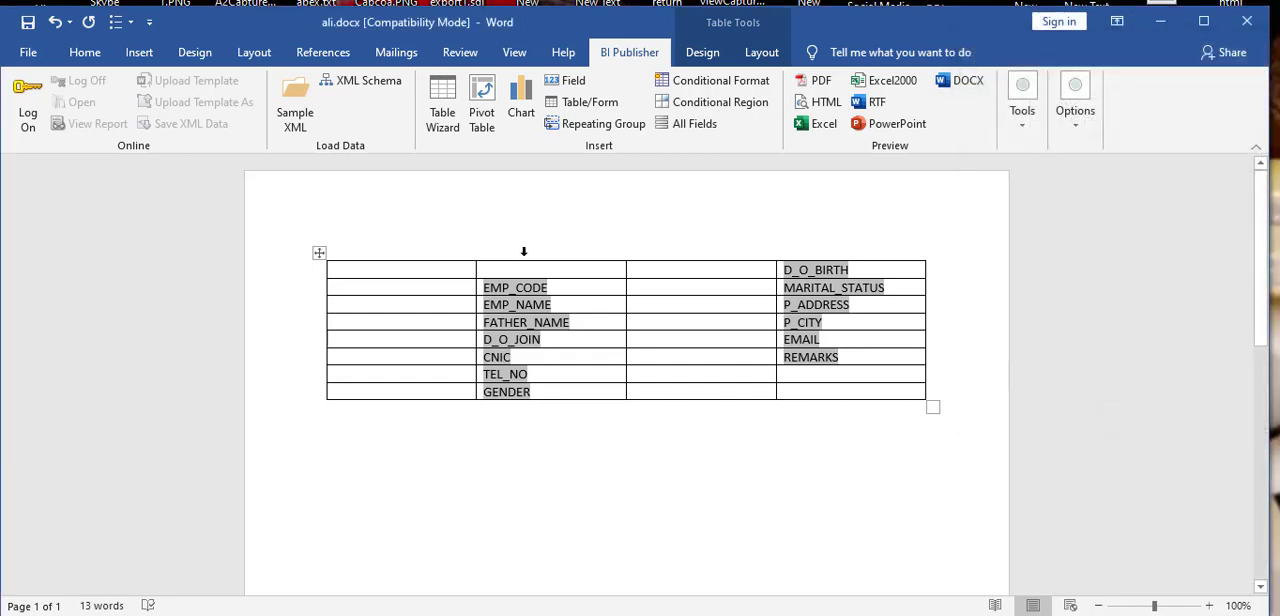
Step: Enter the label "Emp Code" in the first-column cell beside the EMP_CODE field
click(396, 284)
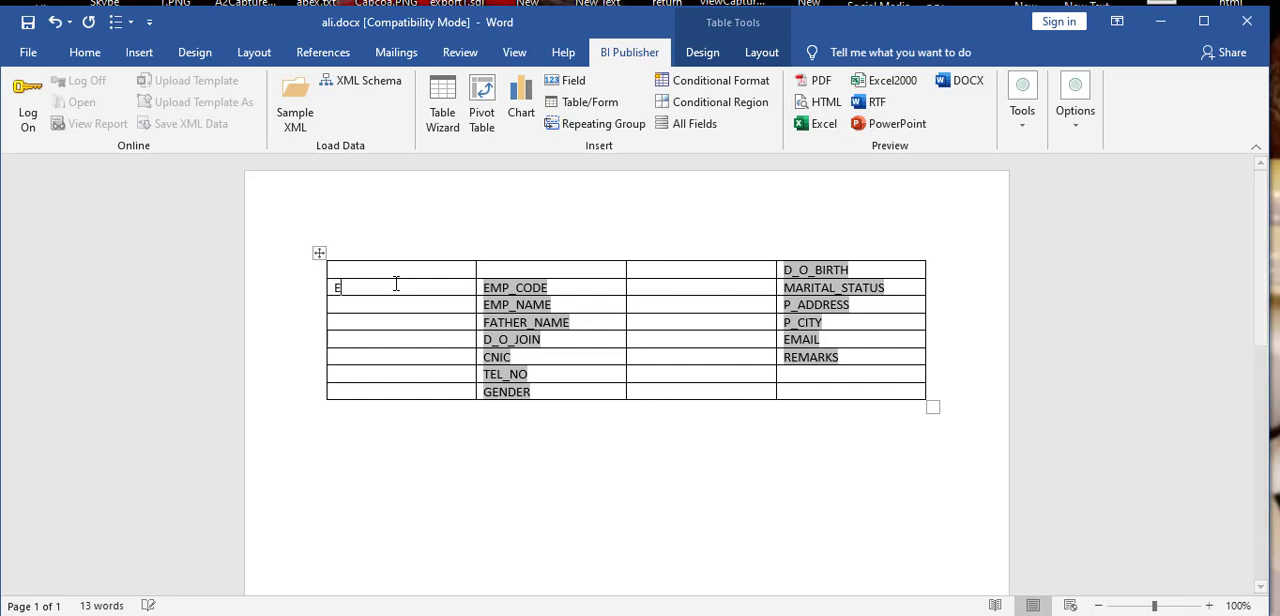
text(EMP cOD)
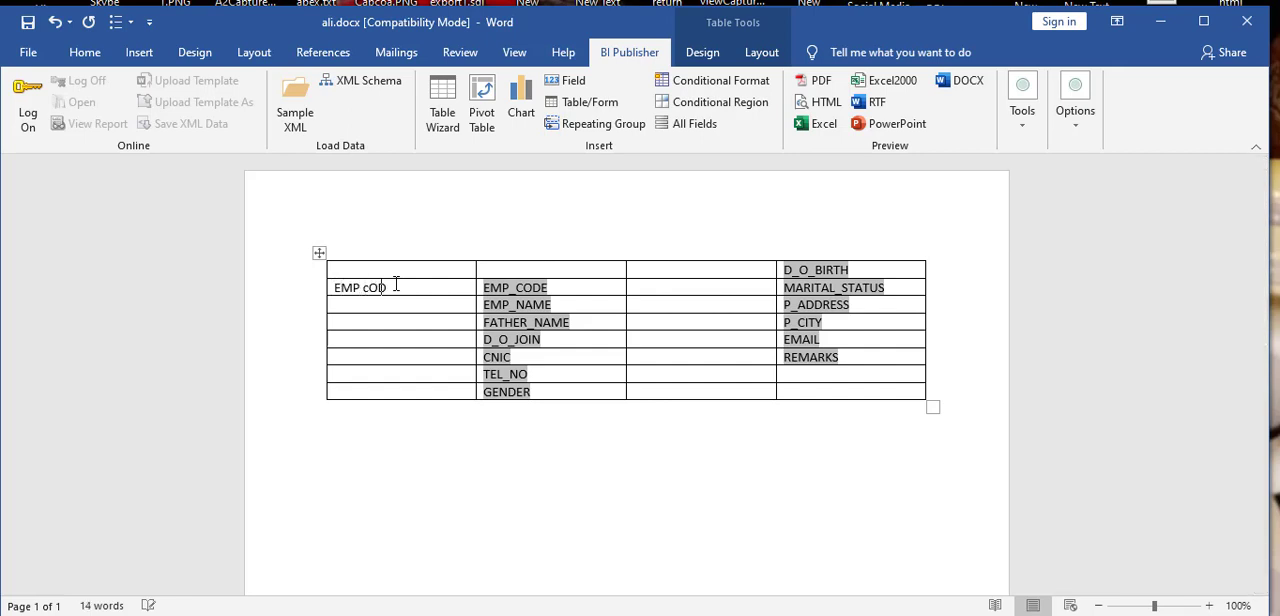
key(BackSpace)
key(BackSpace)
key(BackSpace)
key(BackSpace)
key(BackSpace)
key(BackSpace)
key(BackSpace)
key(BackSpace)
text(Emp CodeEmo)
Step: Label the EMP_NAME and FATHER_NAME rows "Emp Name" and "Father Name" in the first column
key(BackSpace)
text(p Name)
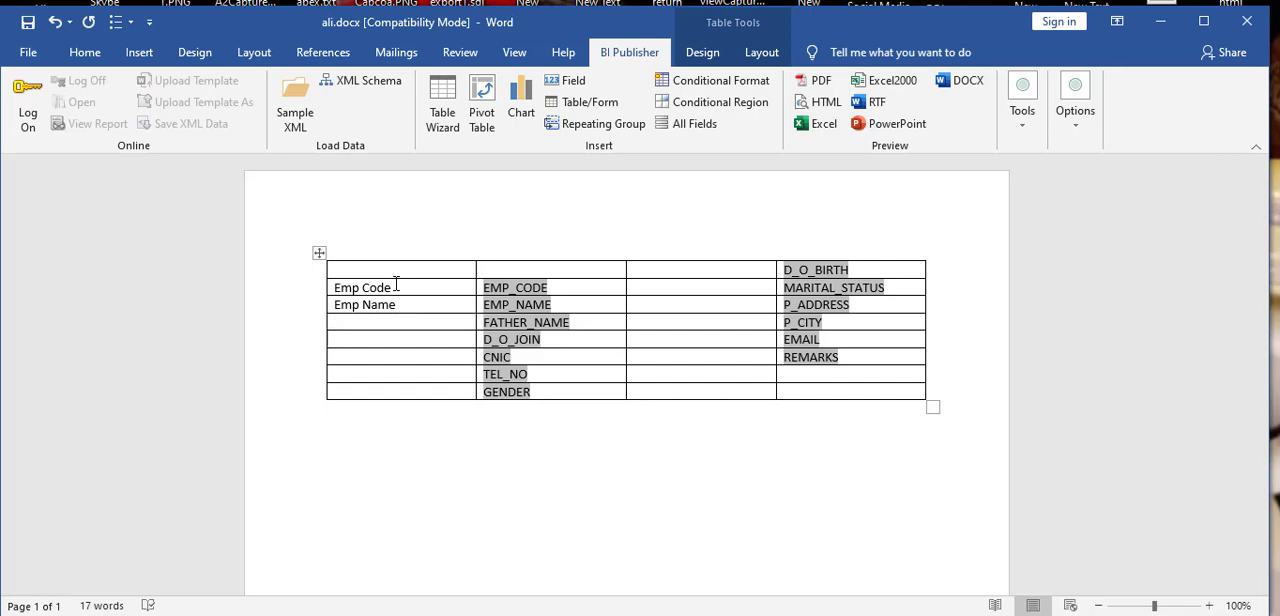
text(Father Name)
key(Tab)
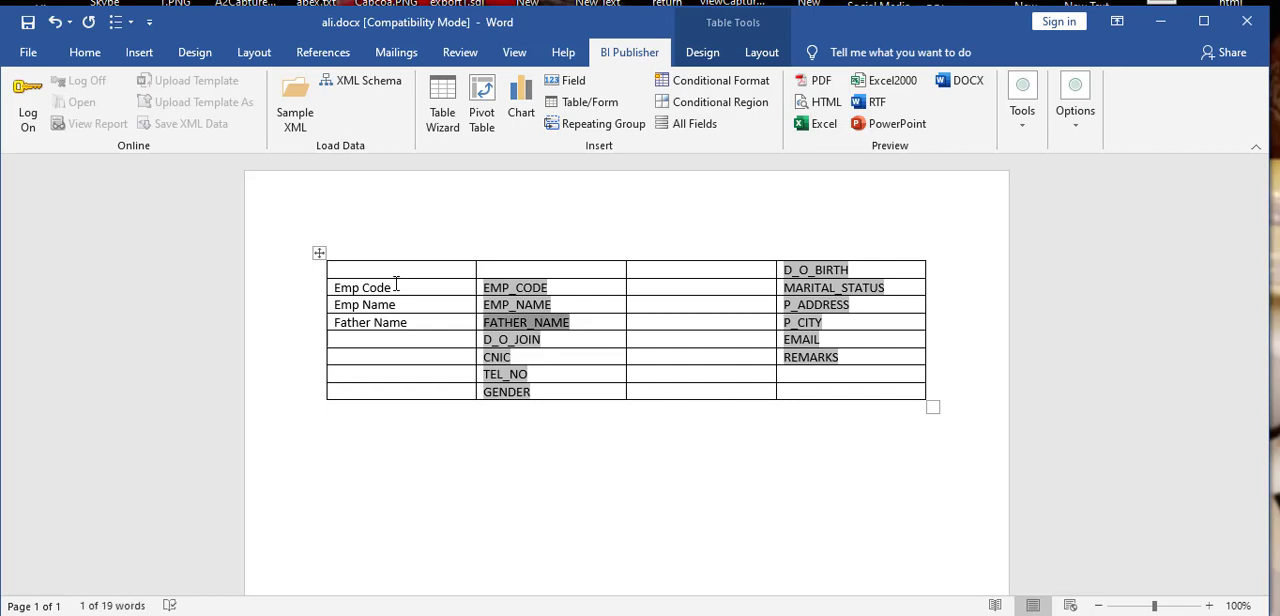
Step: Enter the date-of-joining label in the first-column cell beside the D_O_JOIN field
click(391, 340)
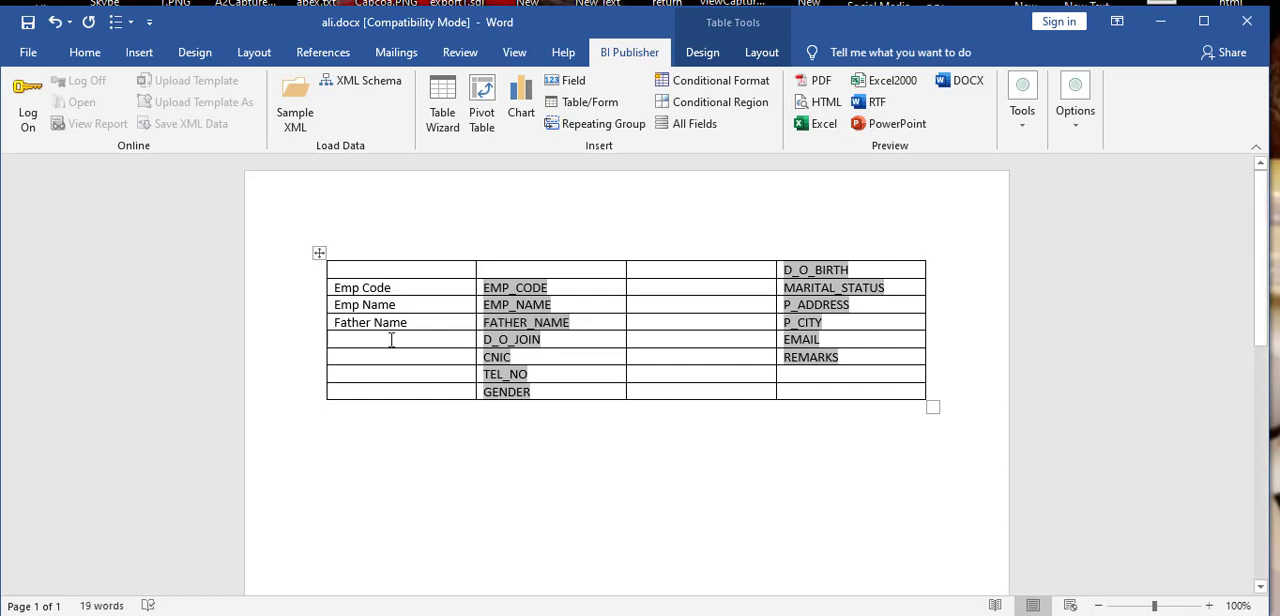
text(Fate)
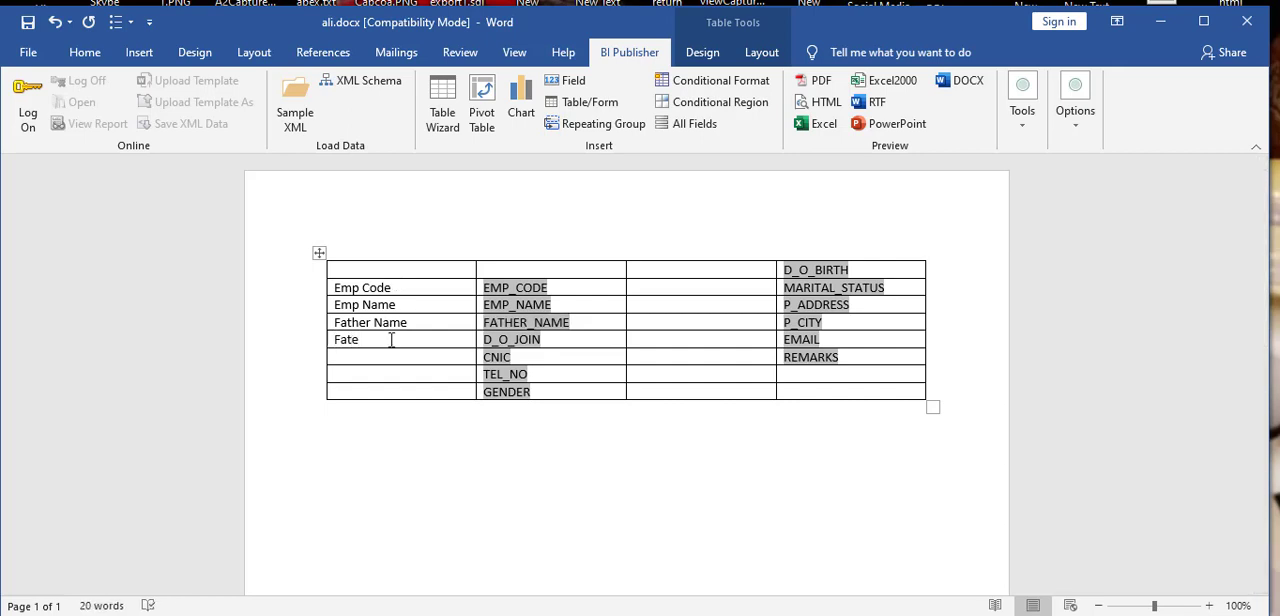
key(BackSpace)
key(BackSpace)
key(BackSpace)
key(BackSpace)
text(Date Of jo)
key(Down)
Step: Label the CNIC row "CNIC" and correct the label above it to "Date Of joining"
text(CNIN)
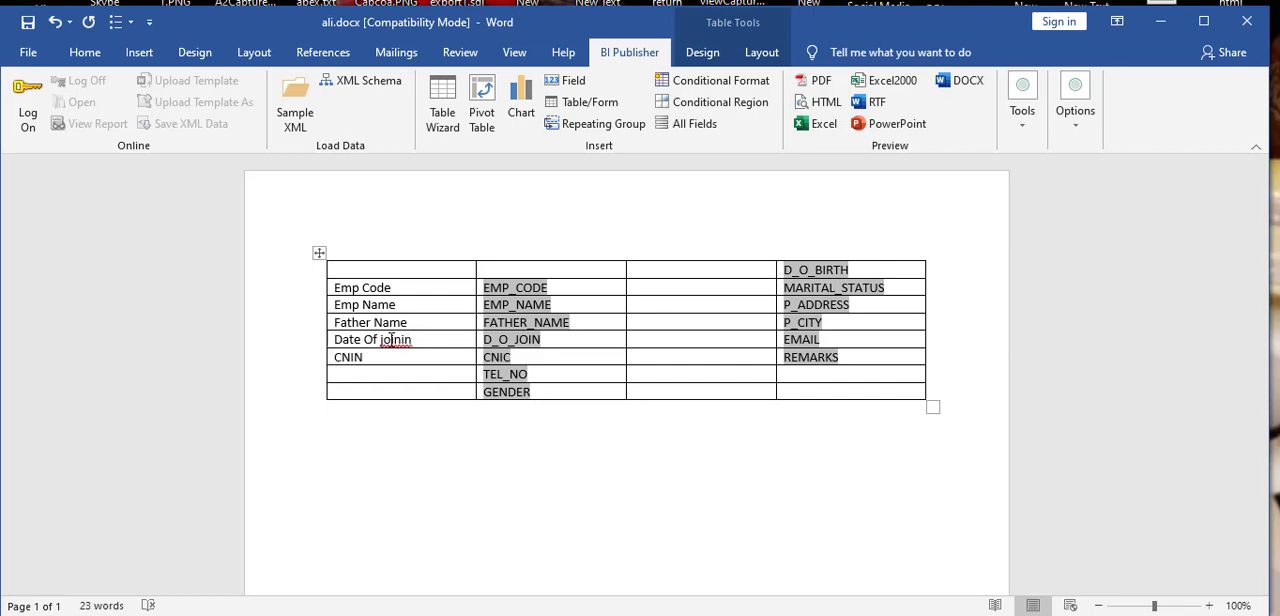
key(BackSpace)
text(c)
key(Down)
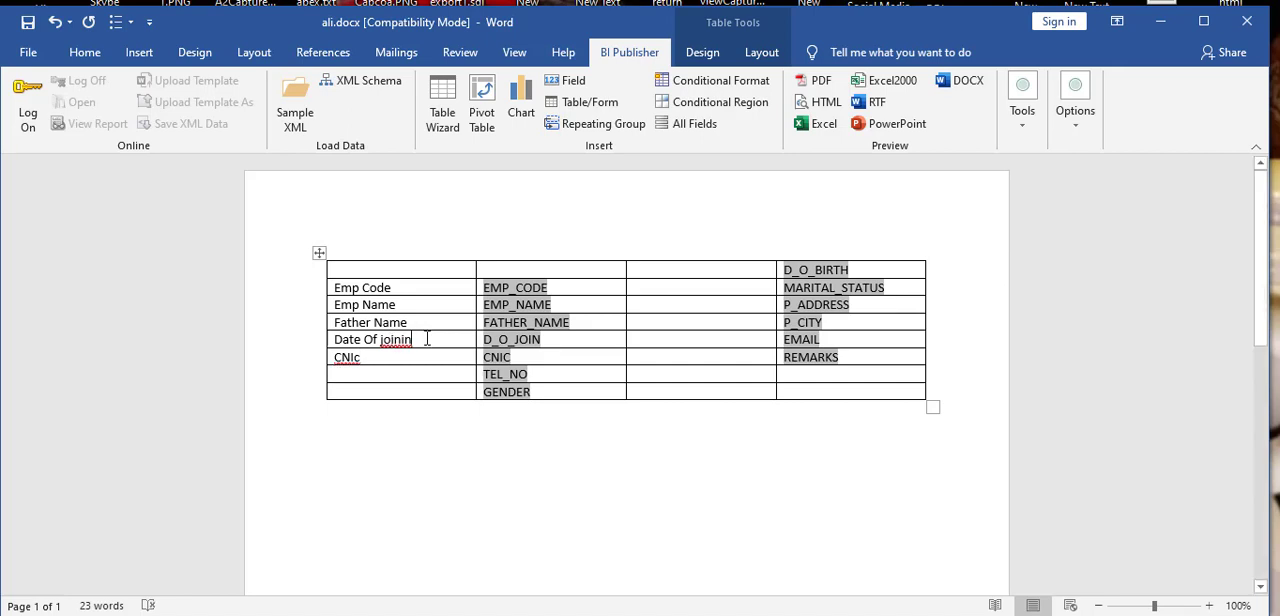
click(427, 339)
text(g)
key(BackSpace)
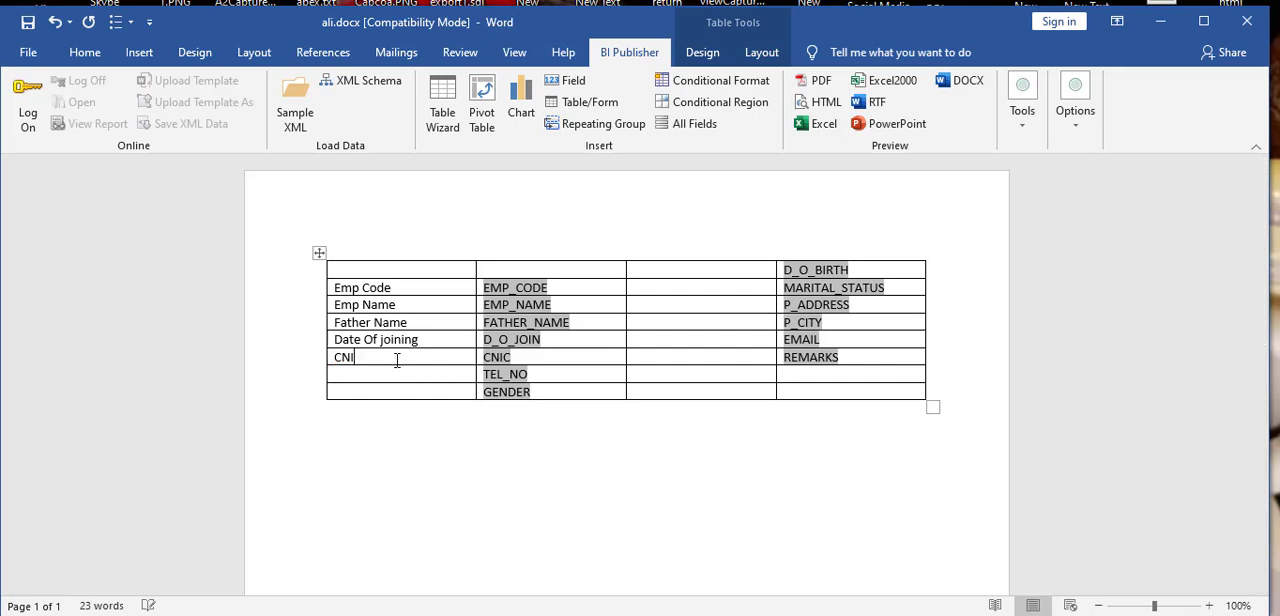
text(C)
Step: Label the TEL_NO and GENDER rows "Cell #" and "Sex" in the first column
key(Down)
text(Cell #)
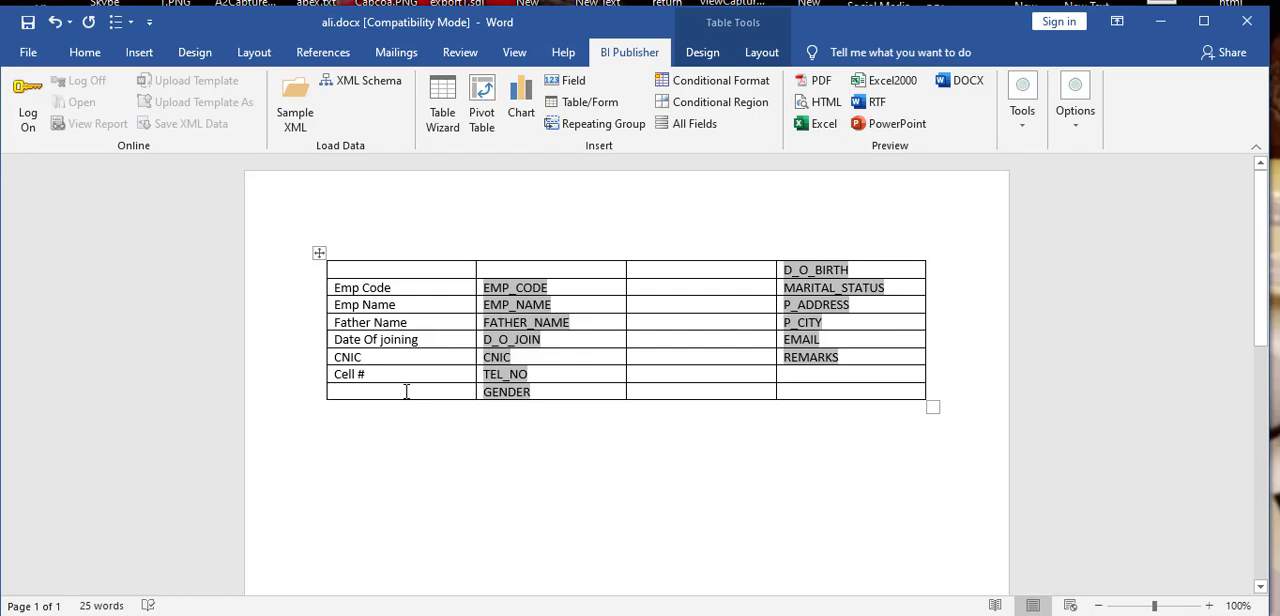
text(Sex)
Step: Move the D_O_BIRTH field from the top of the fourth column to the empty cell below REMARKS
click(811, 270)
key(ctrl+c)
key(Delete)
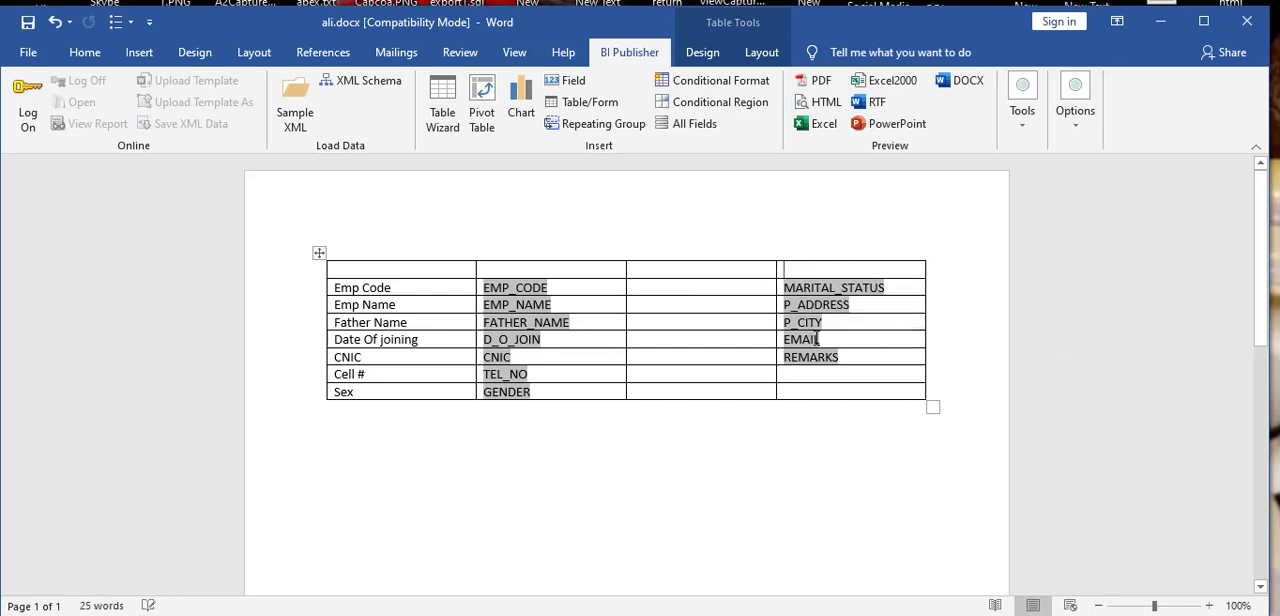
click(817, 374)
key(ctrl+v)
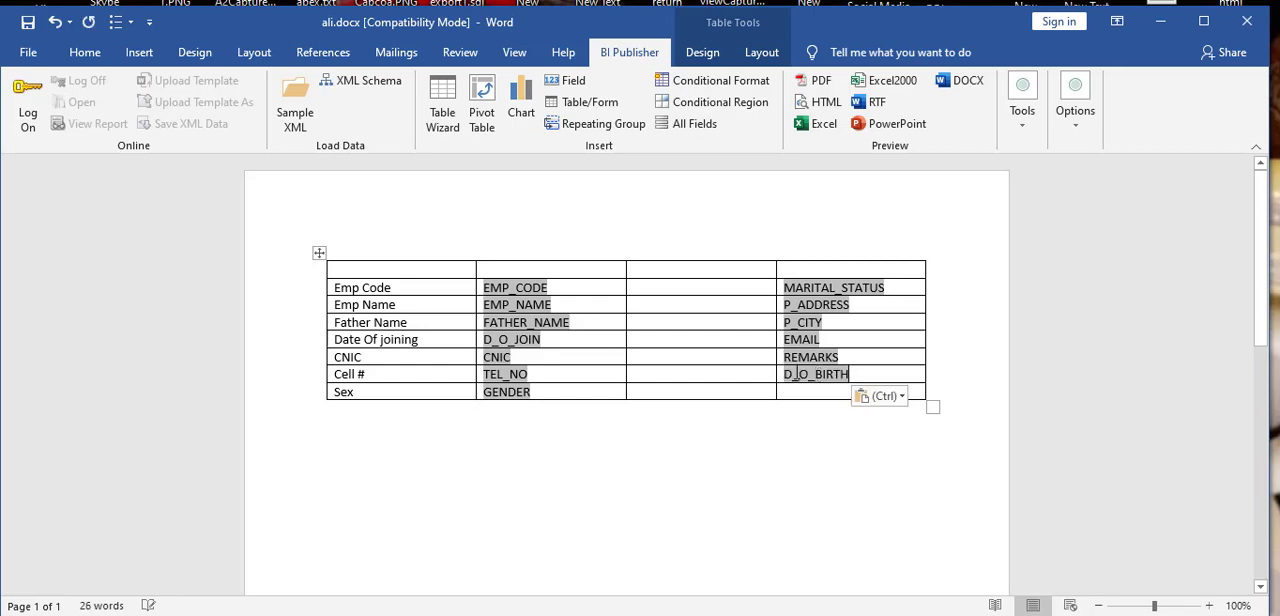
Step: Enter the labels "Martial Status" and "Address" in the third column beside the MARITAL_STATUS and P_ADDRESS fields
click(715, 290)
text(Ma)
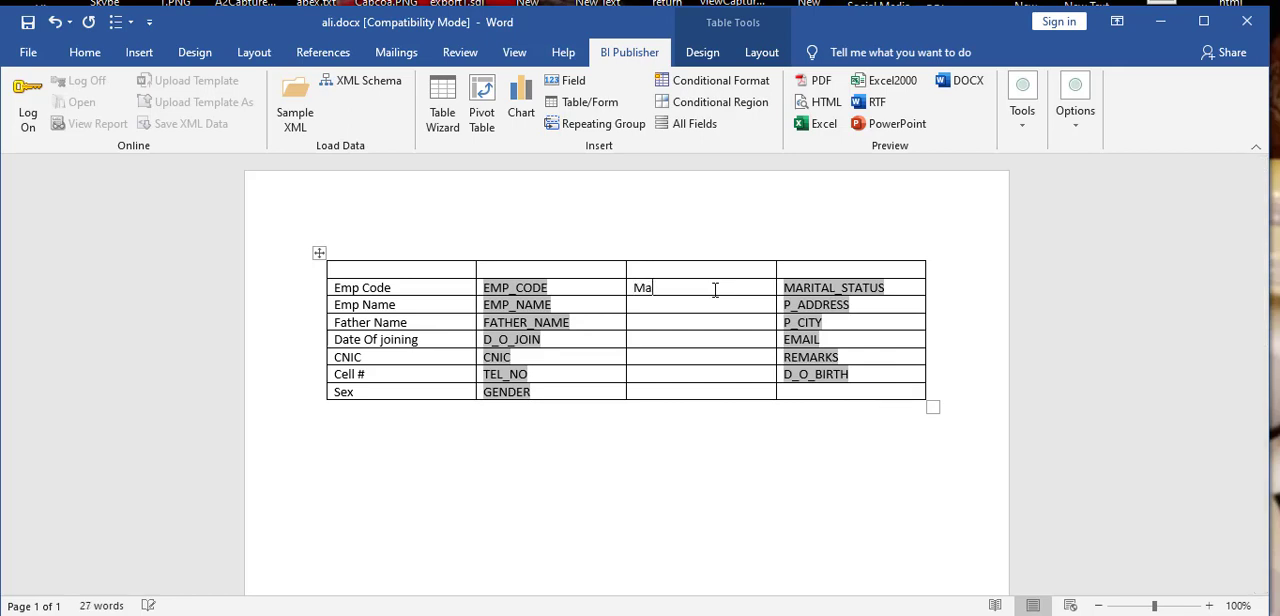
text(rtial Status)
key(Down)
text(Adr)
key(BackSpace)
text(dress)
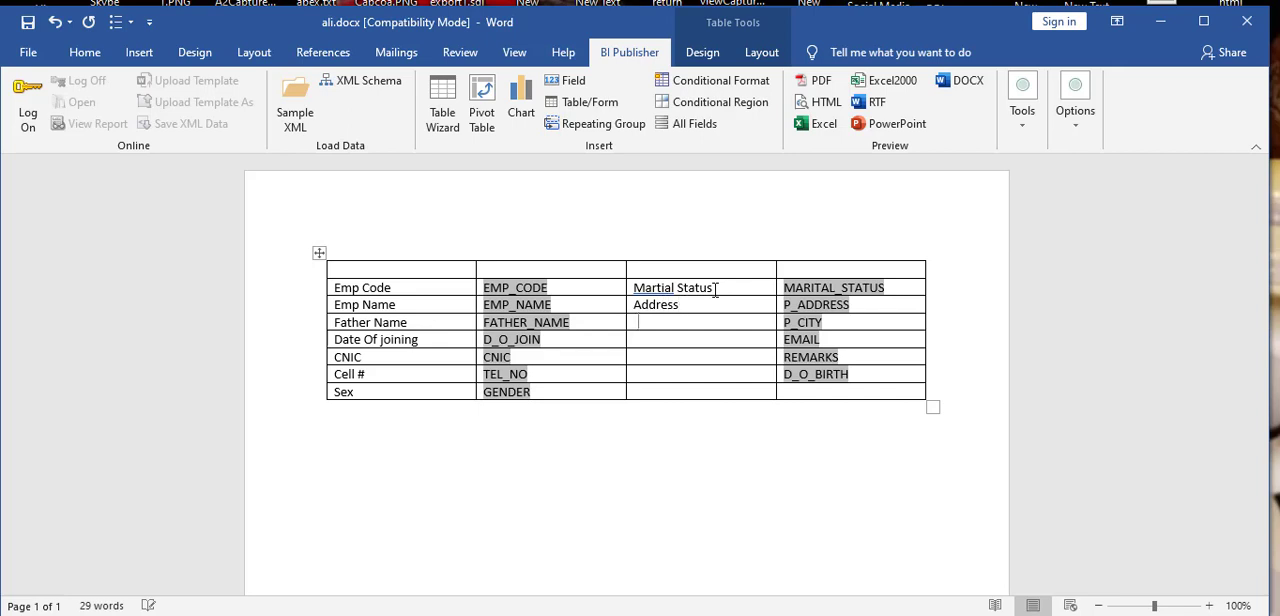
text(sCity)
text(Ema)
text(Remarks)
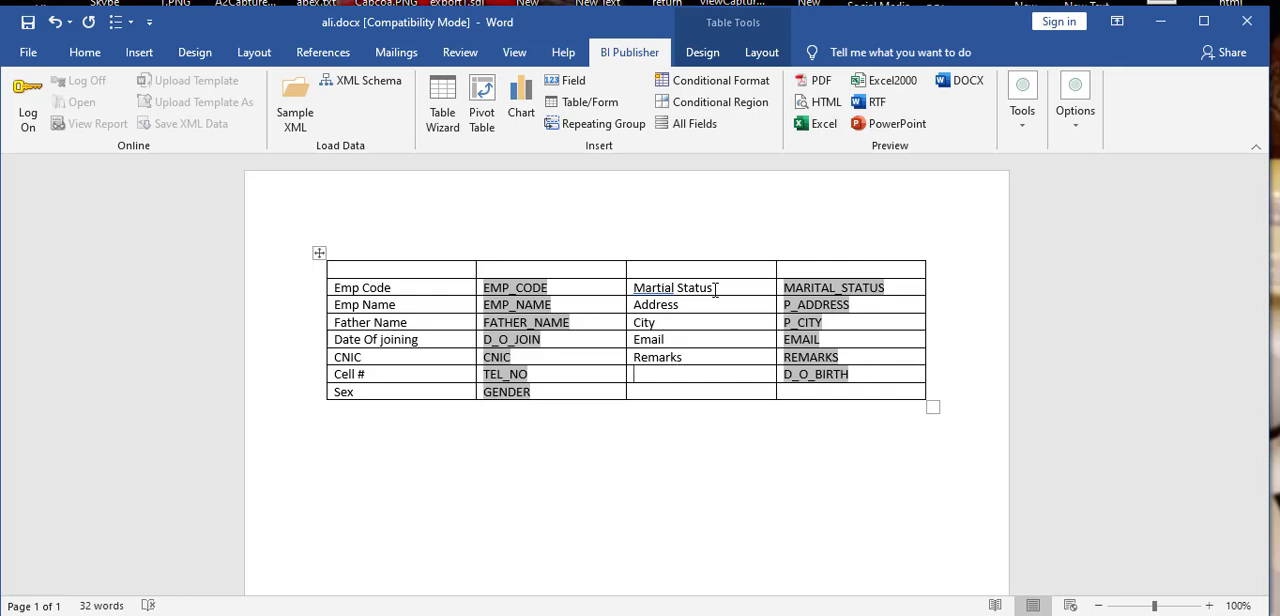
Step: Label the D_O_BIRTH field "Date Of Birth" in the third column and place the cursor in the table's first cell
text(Date Of Birth)
click(458, 268)
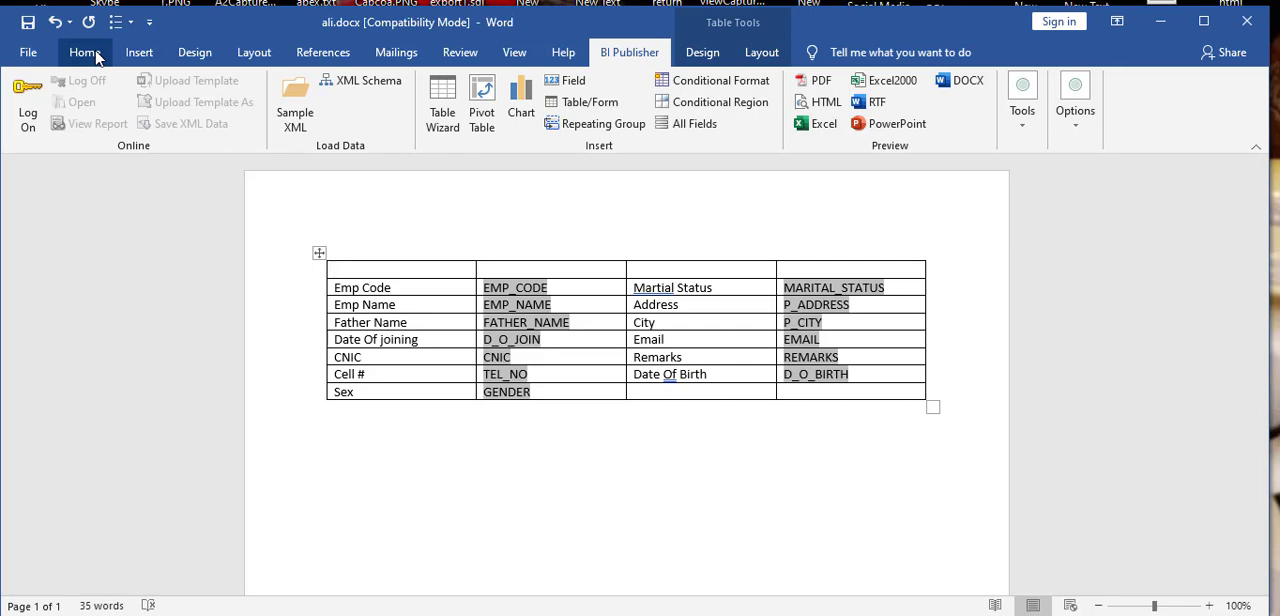
click(139, 55)
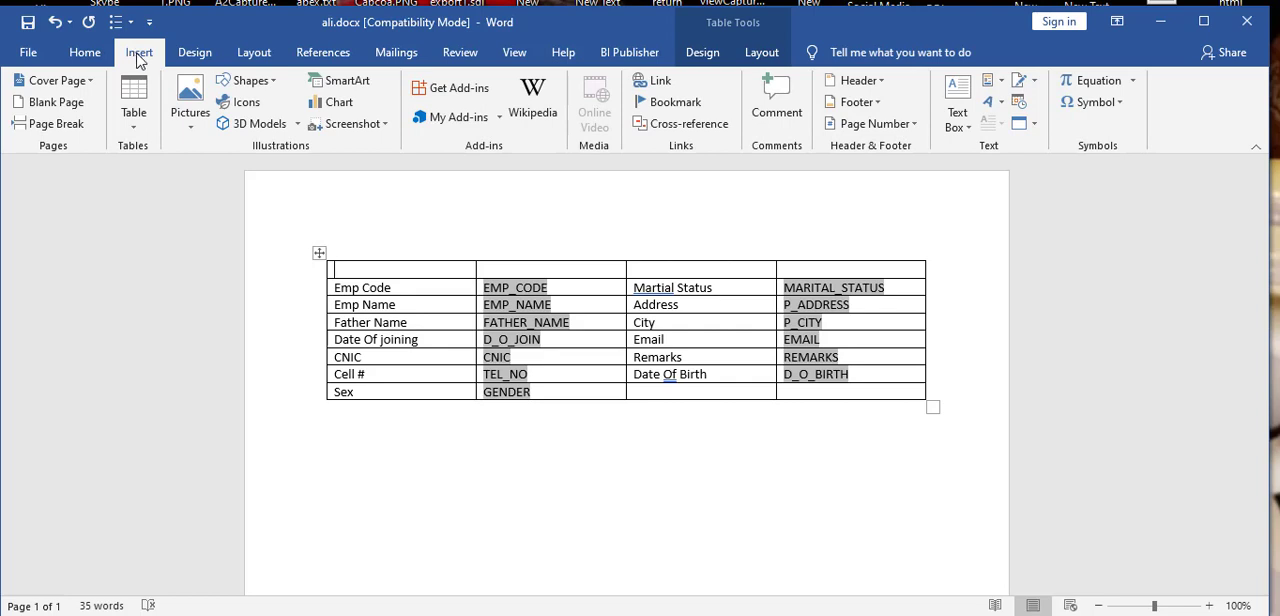
click(190, 110)
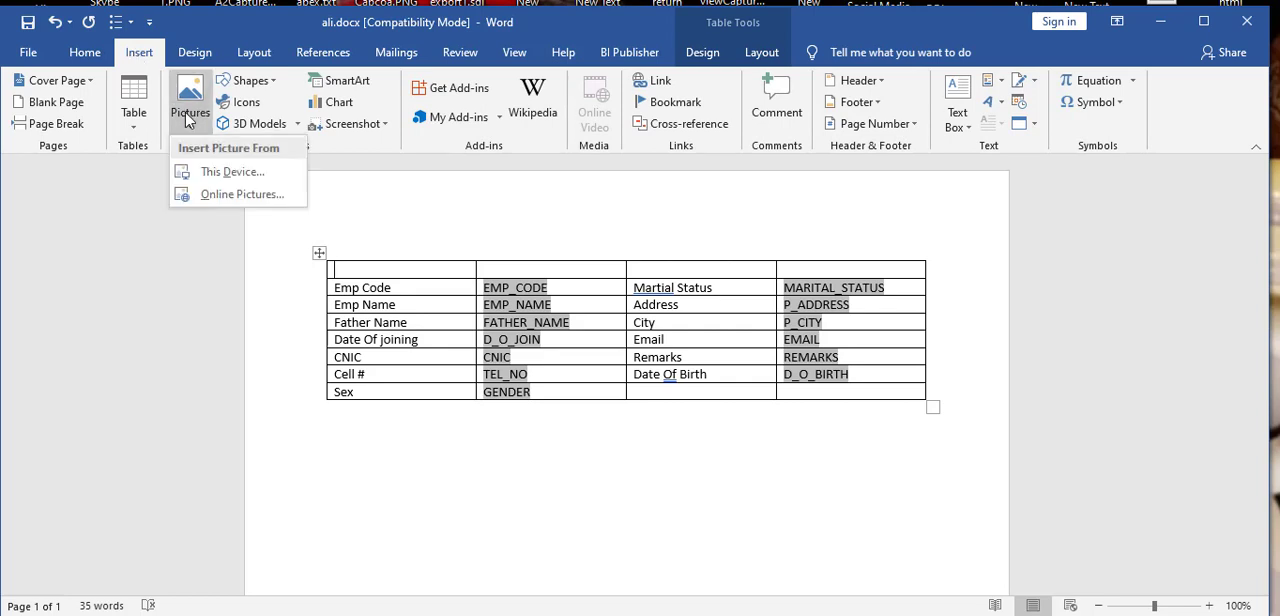
click(208, 194)
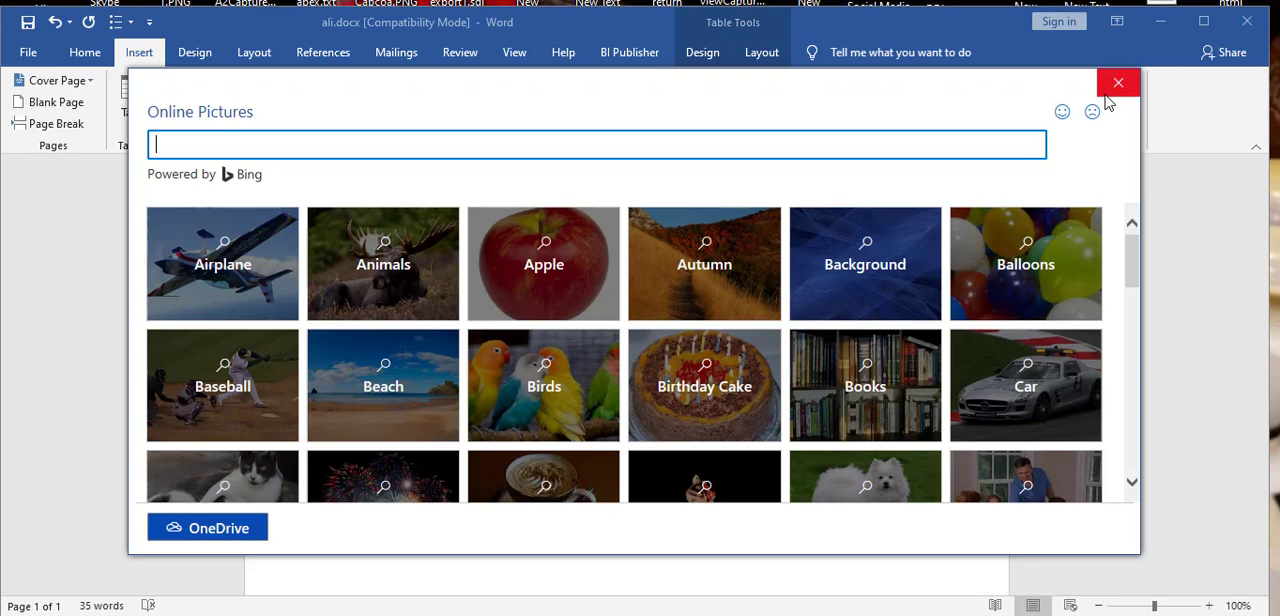
click(1118, 82)
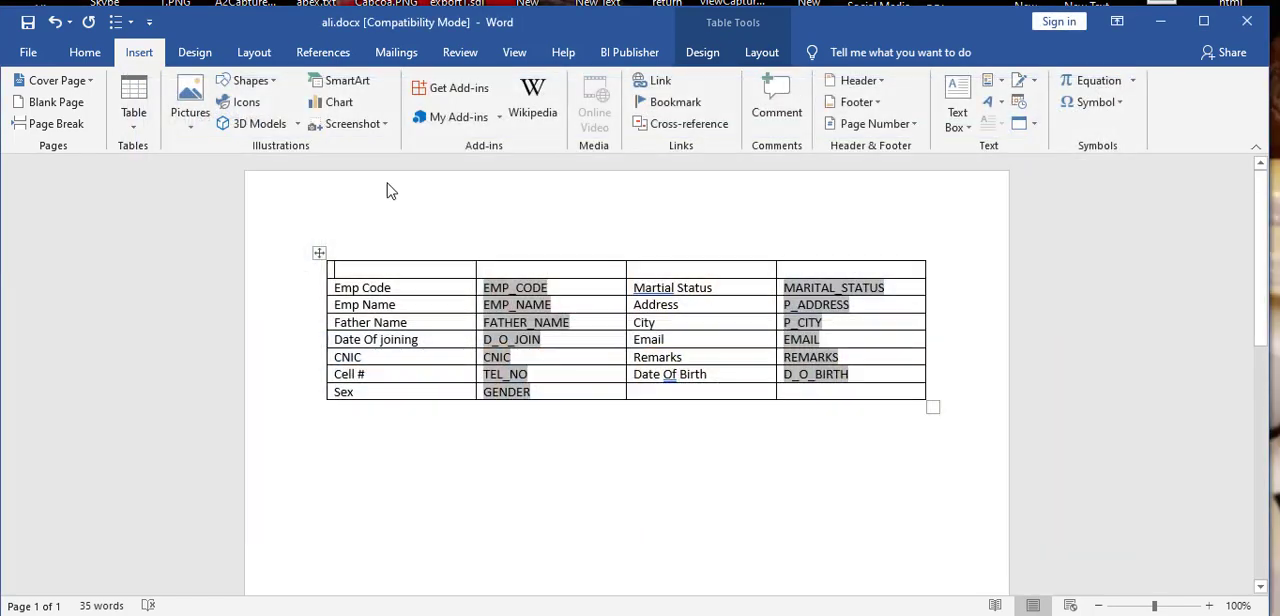
Step: Insert the picture you-vibes.png from the Desktop folder into the table's first cell
click(196, 117)
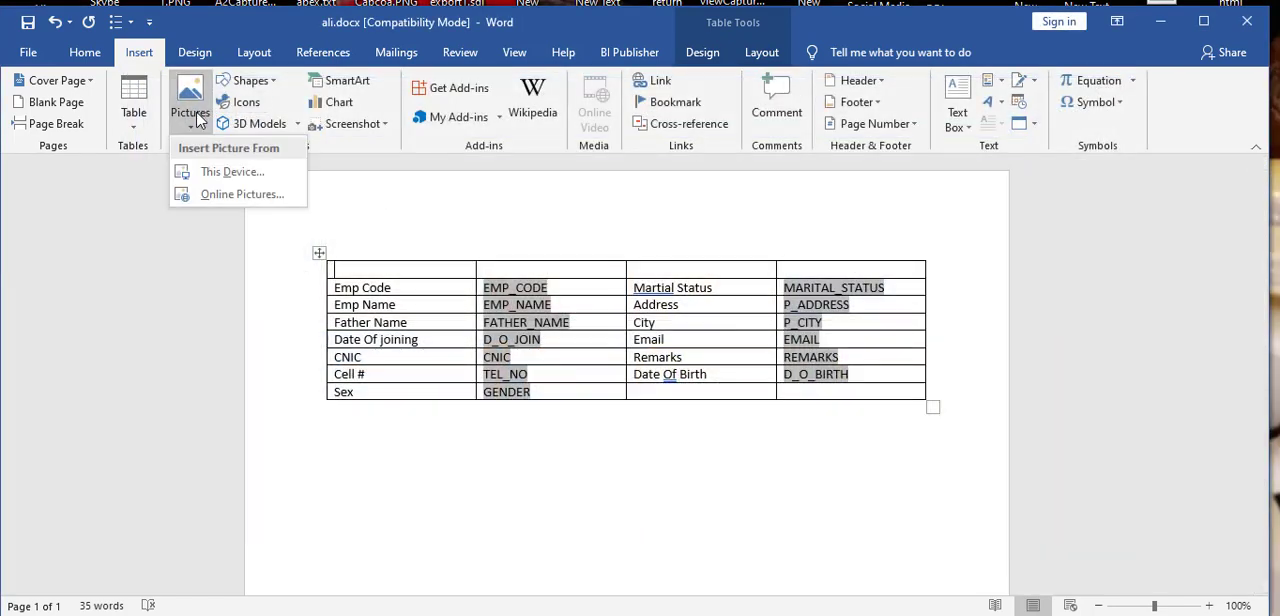
click(214, 171)
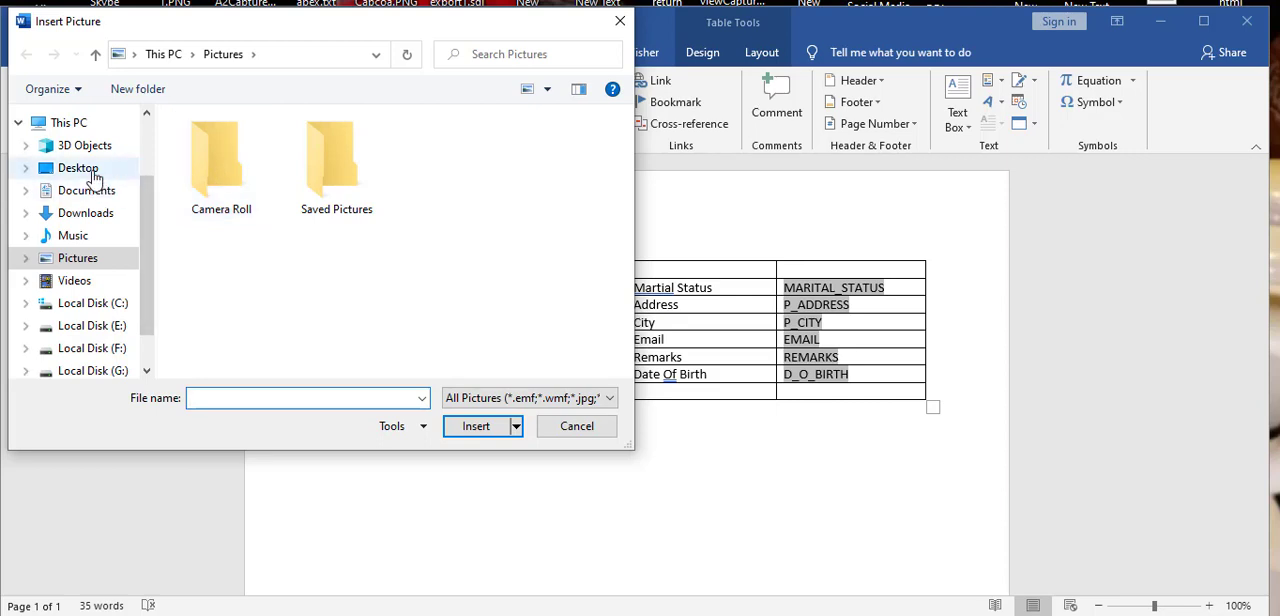
click(90, 172)
key(y)
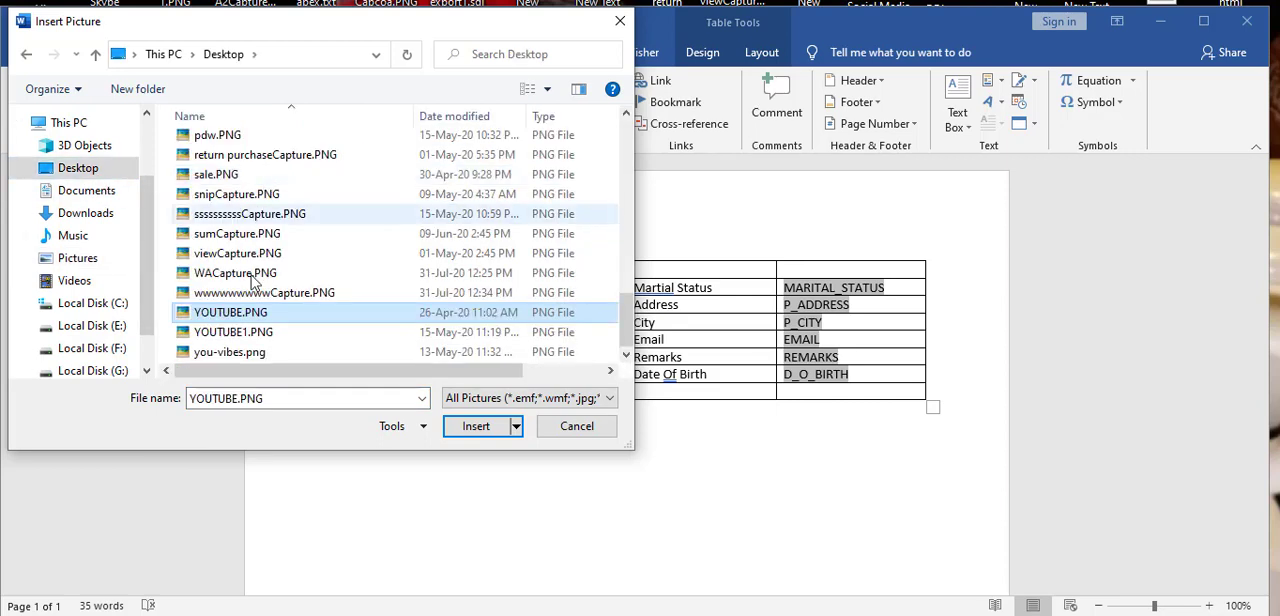
click(260, 352)
click(470, 432)
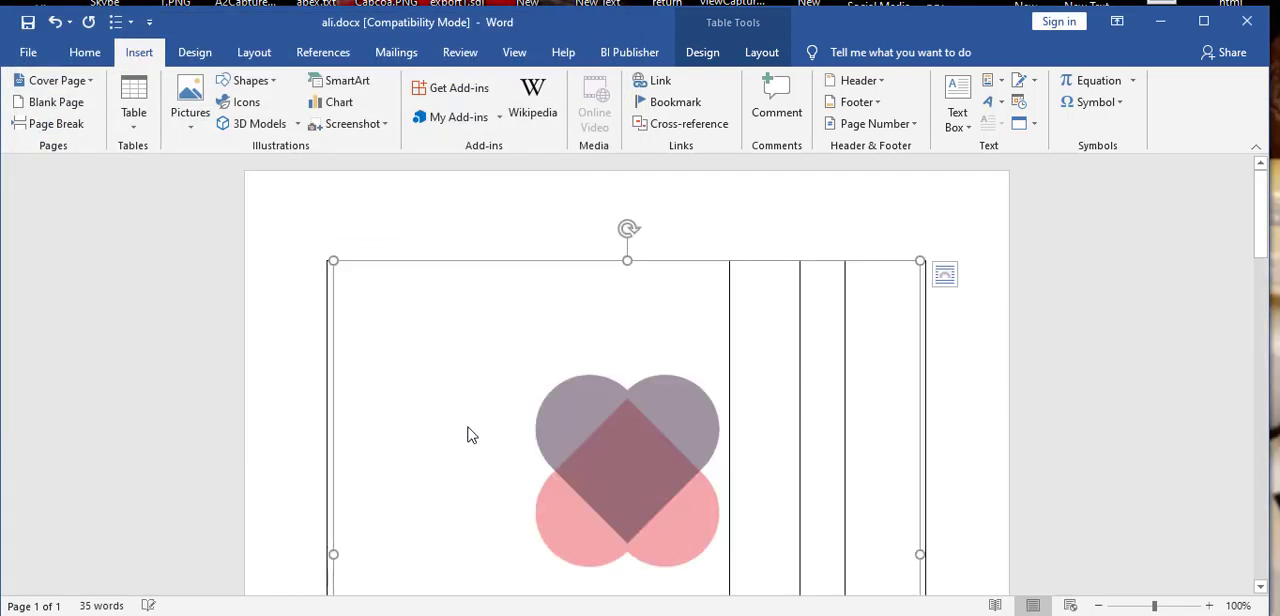
Step: Shrink the inserted logo to about 2.76" high and 3.43" wide
scroll(991, 337, down, 3)
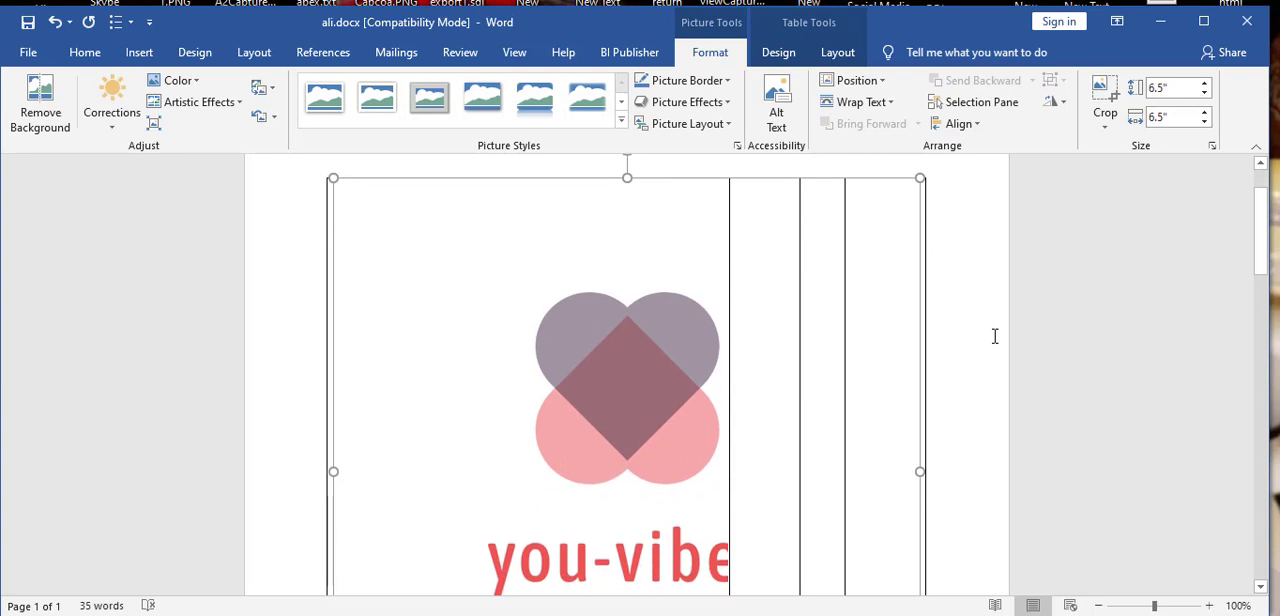
scroll(995, 336, down, 3)
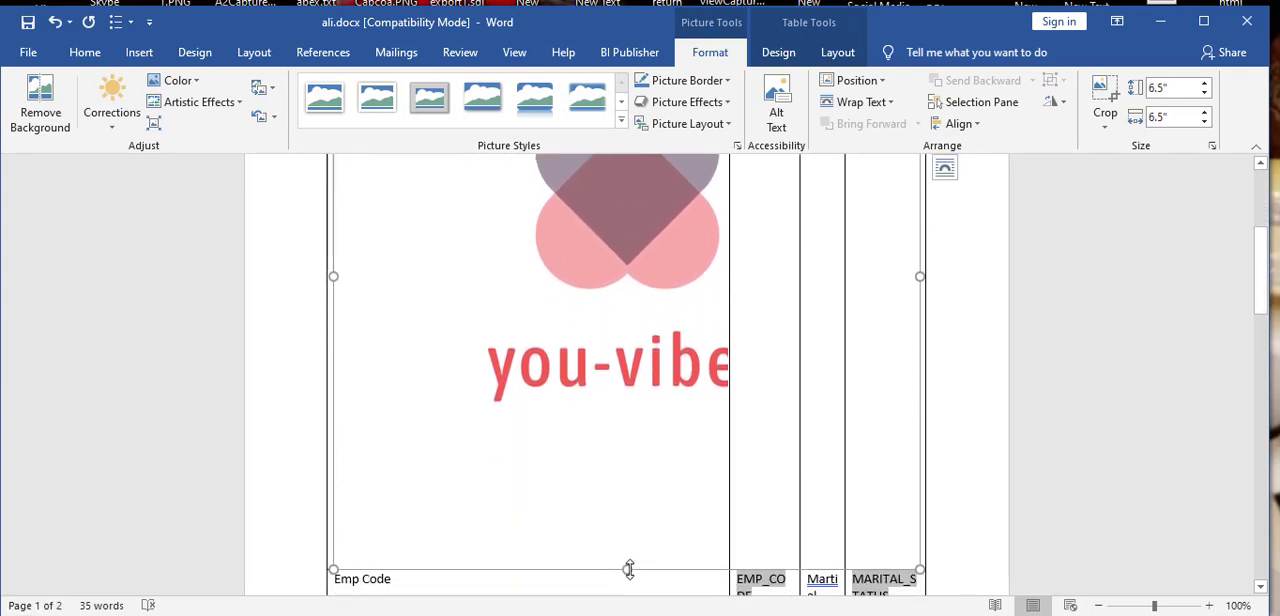
drag(629, 570, 580, 234)
scroll(1051, 314, up, 1)
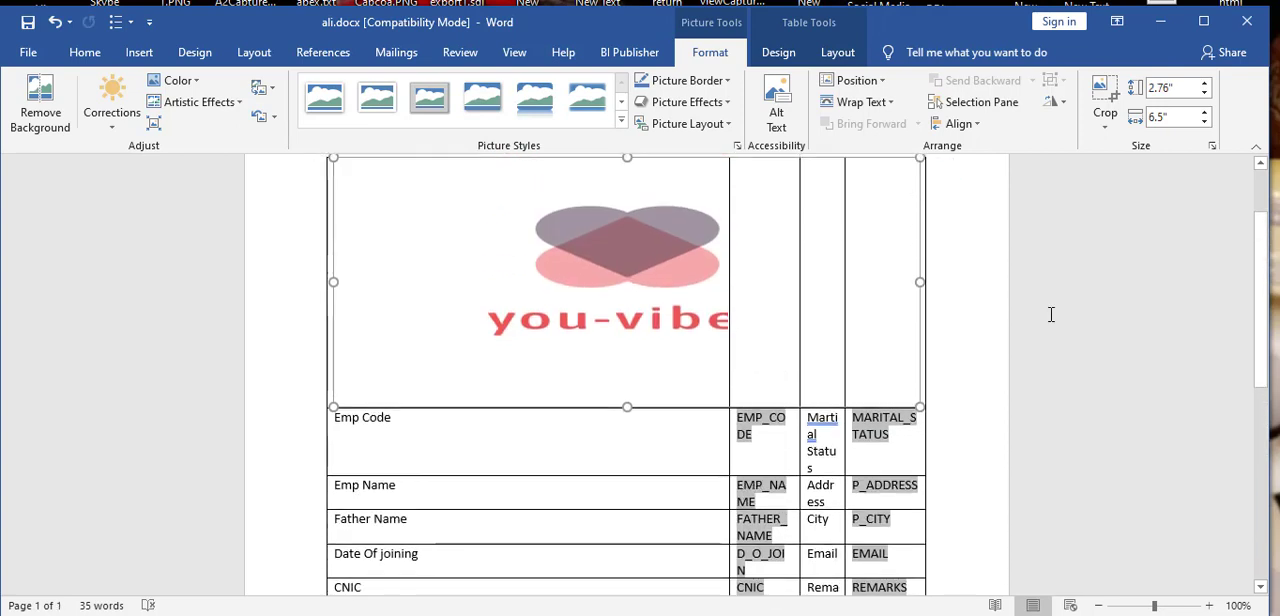
scroll(1051, 314, up, 1)
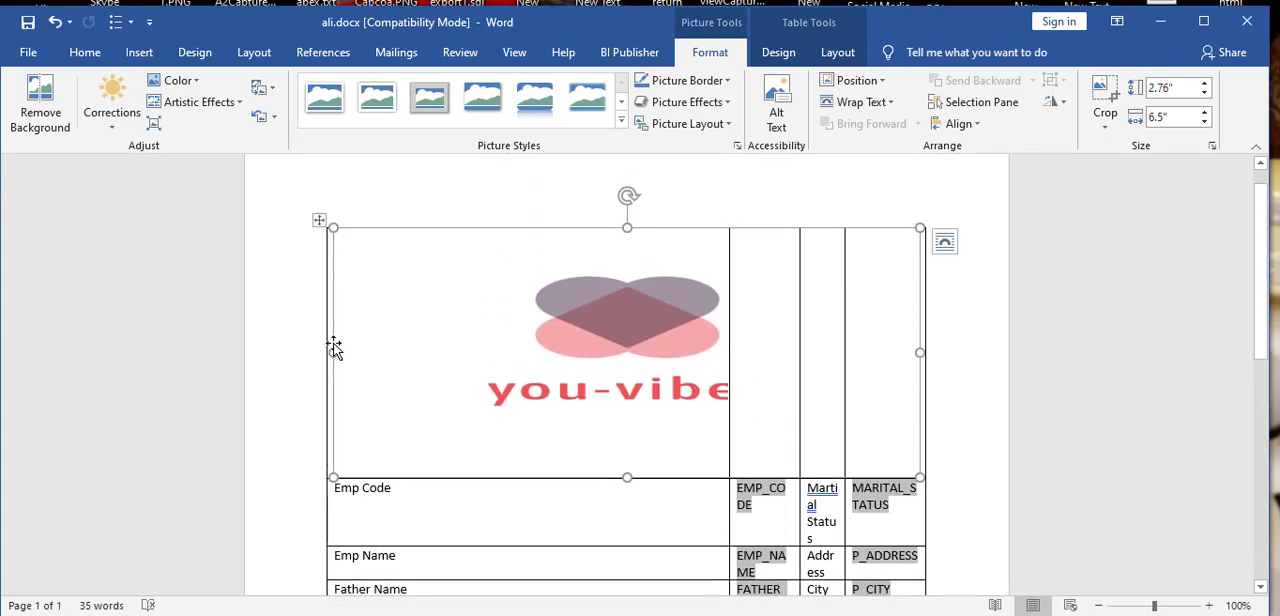
drag(333, 350, 610, 386)
Step: Reduce the logo further to about 0.99" high and 1.61" wide so the table columns even out
scroll(1039, 382, down, 2)
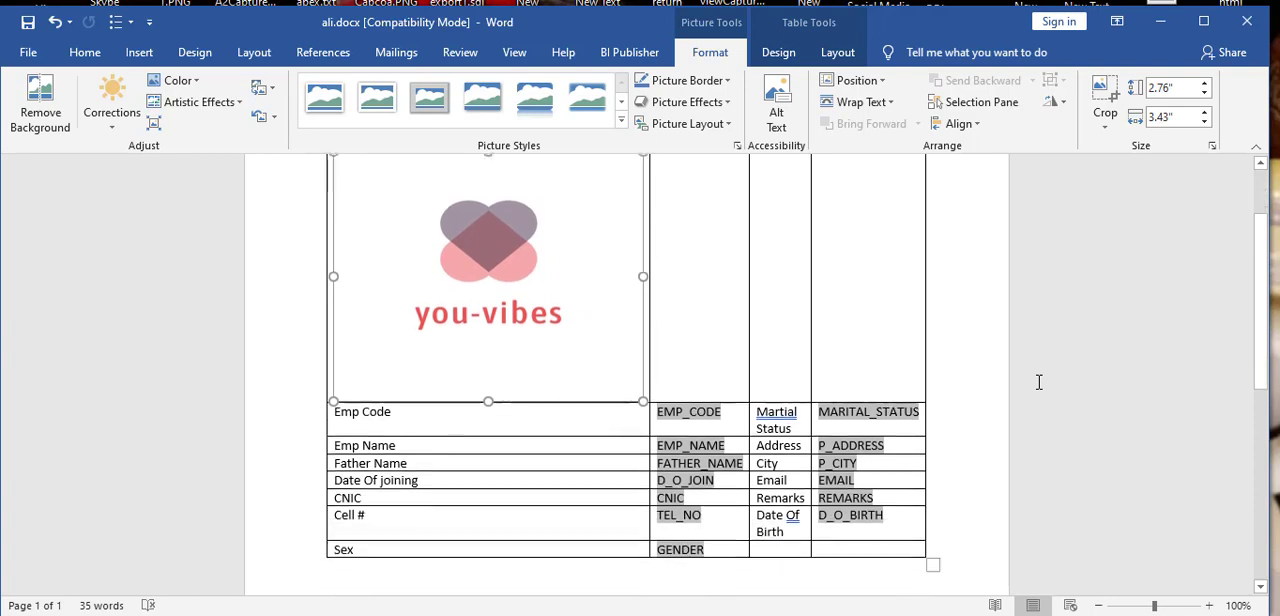
scroll(1038, 381, up, 1)
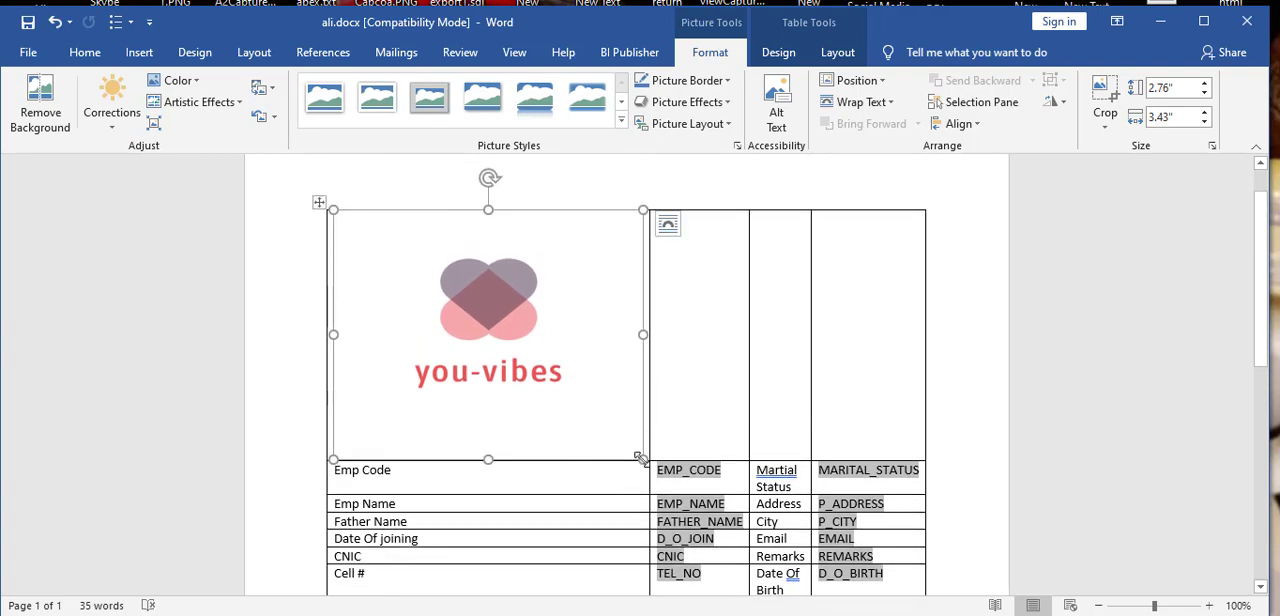
drag(640, 458, 586, 339)
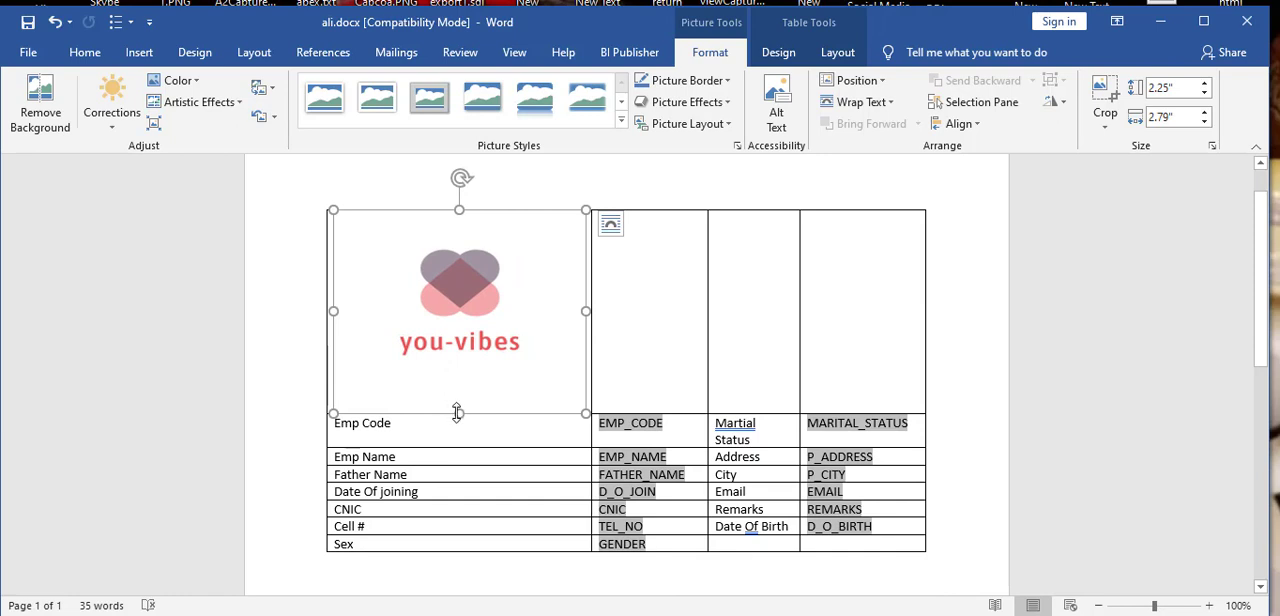
drag(456, 400, 459, 330)
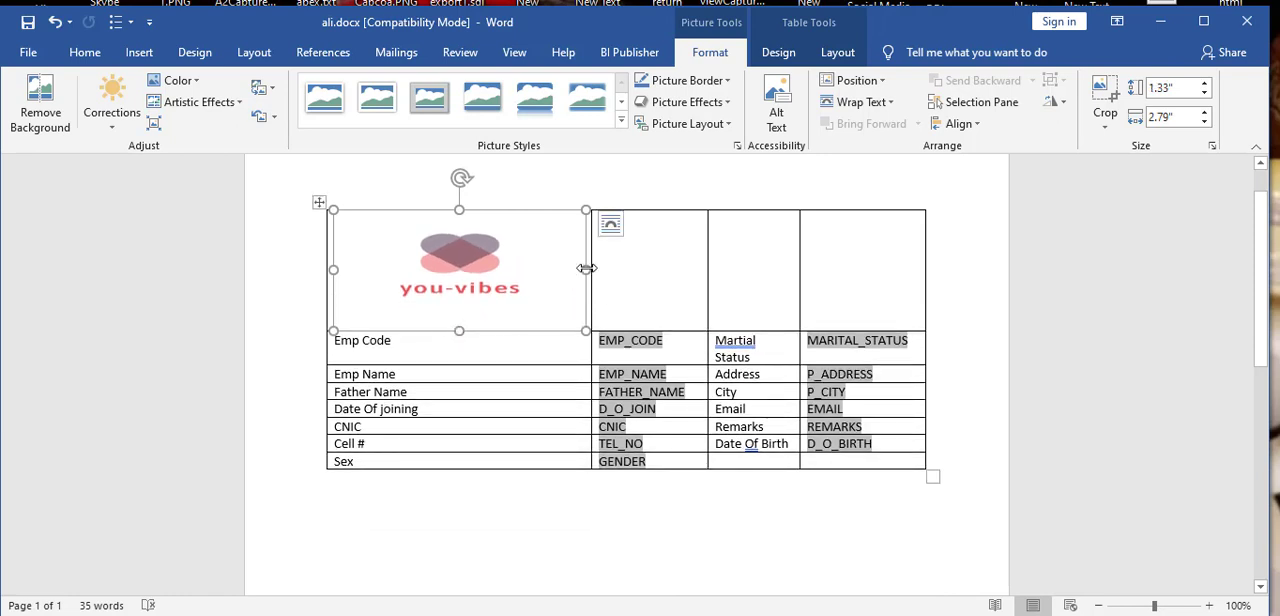
drag(586, 270, 479, 252)
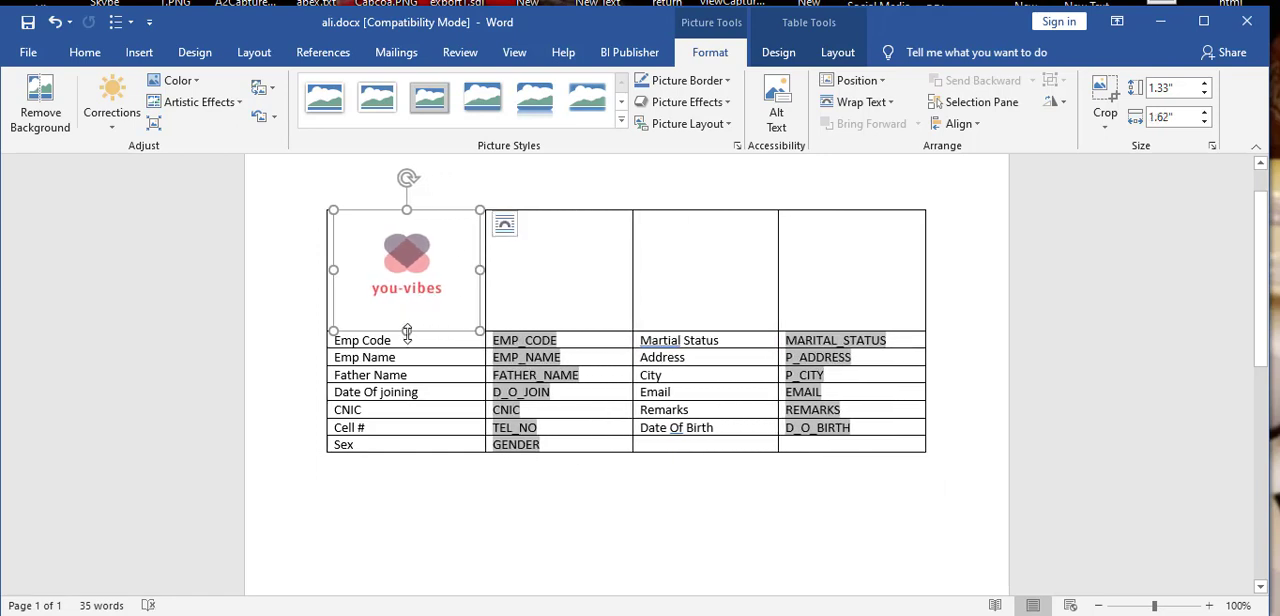
drag(407, 331, 406, 299)
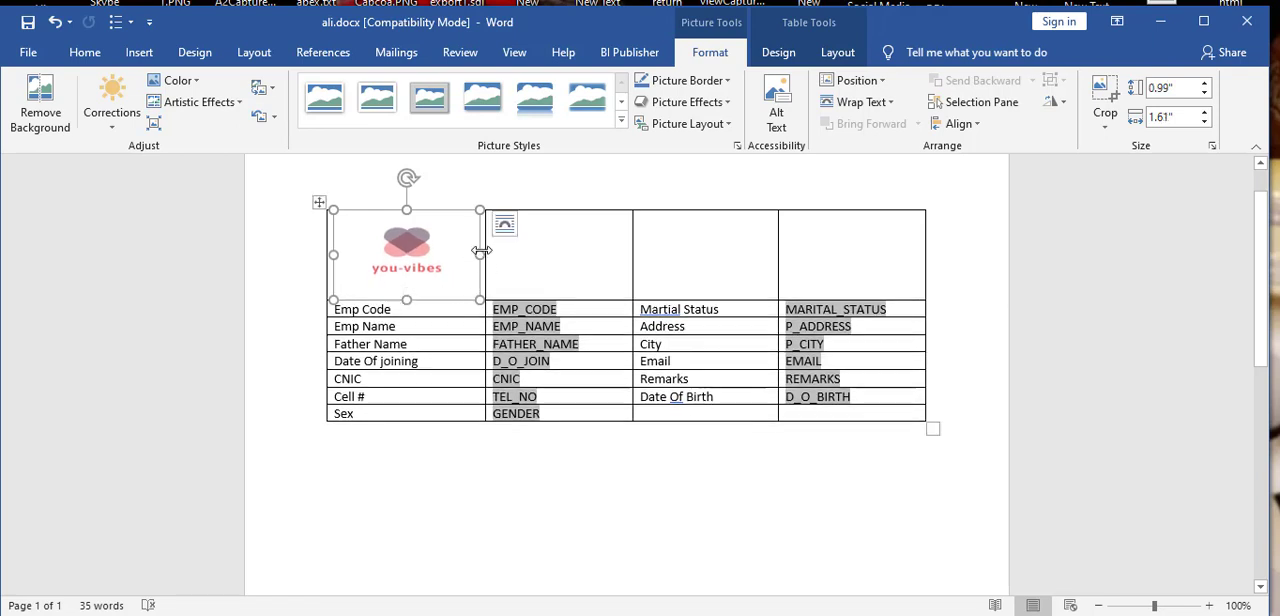
Step: Resize the logo in the table's first cell to about 0.55 in high and 1.56 in wide
drag(481, 254, 441, 255)
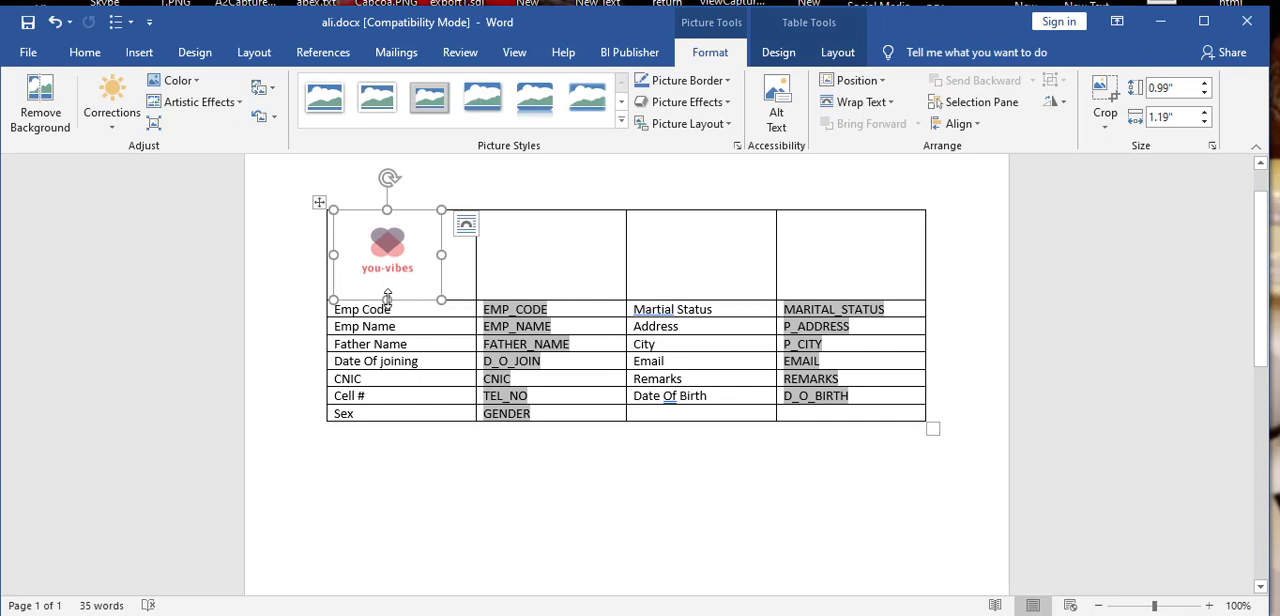
drag(387, 300, 475, 232)
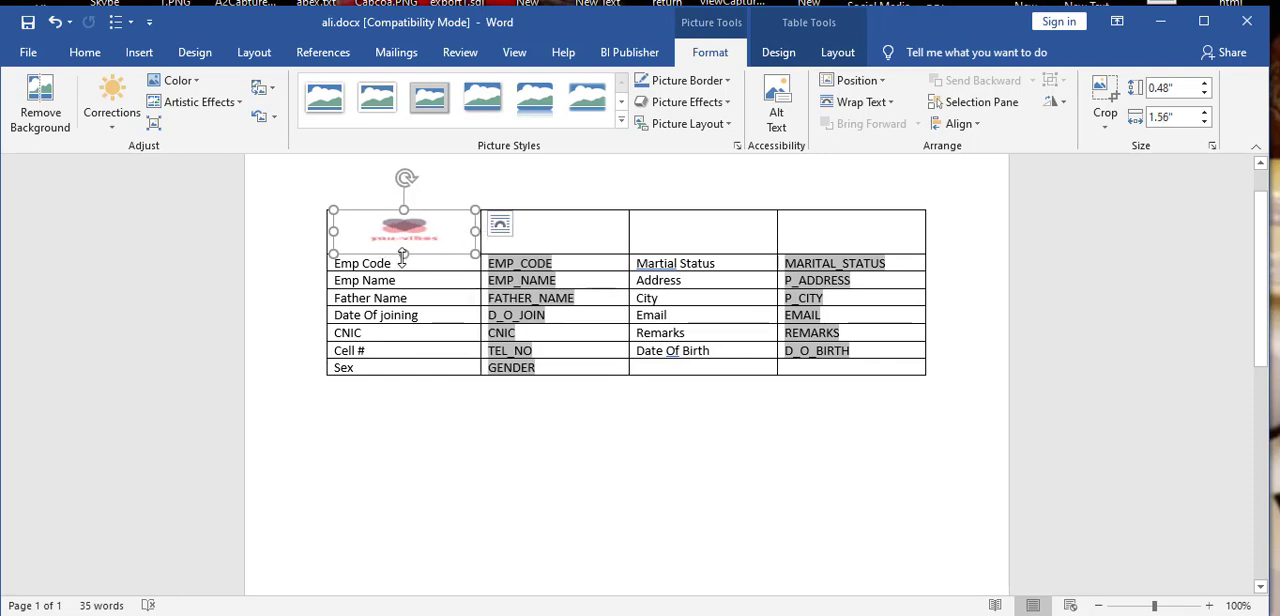
mouse_move(403, 255)
mouse_down()
mouse_move(403, 242)
mouse_move(403, 260)
mouse_up()
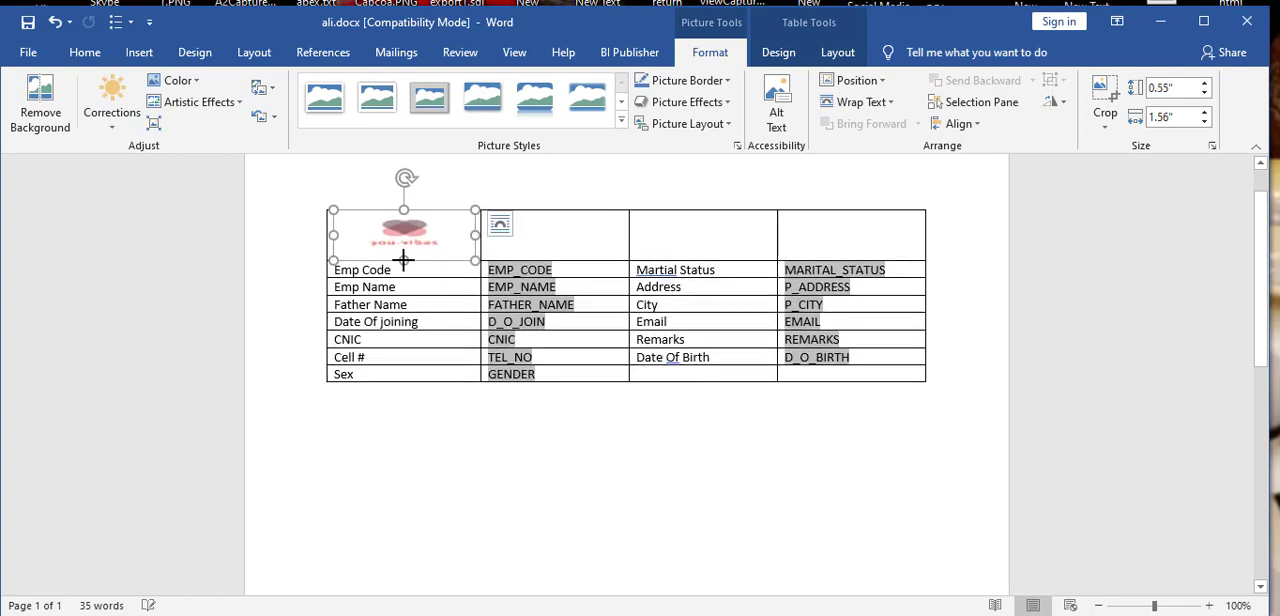
Step: Merge the second and third cells of the table's top row
click(554, 240)
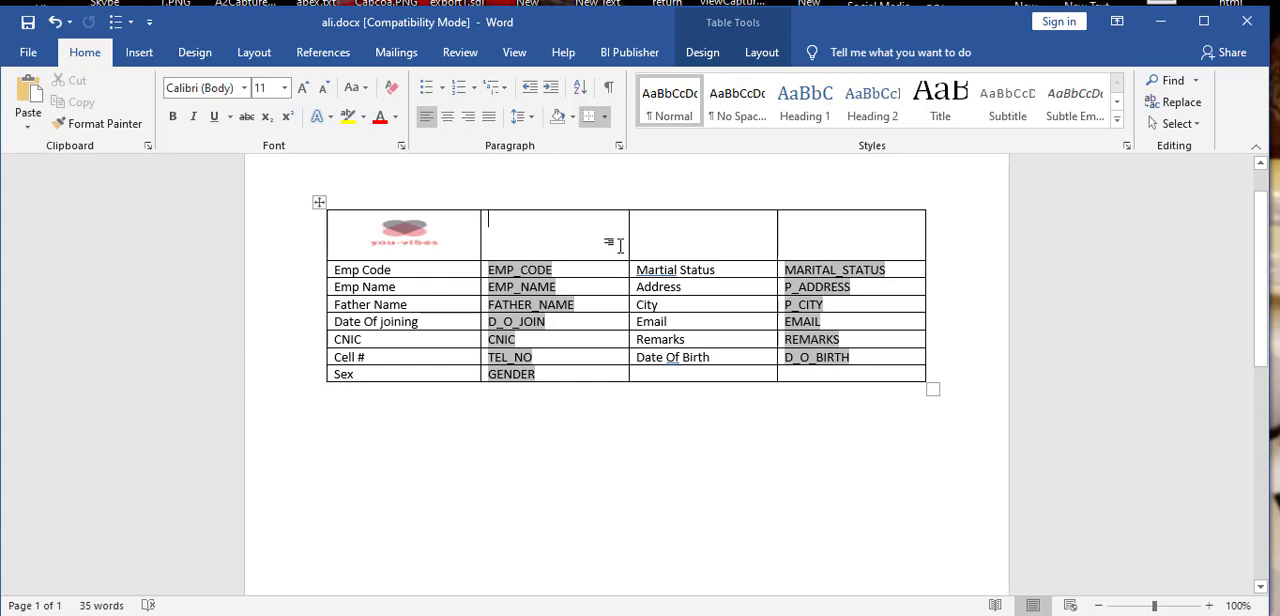
shift+click(655, 238)
right_click(655, 238)
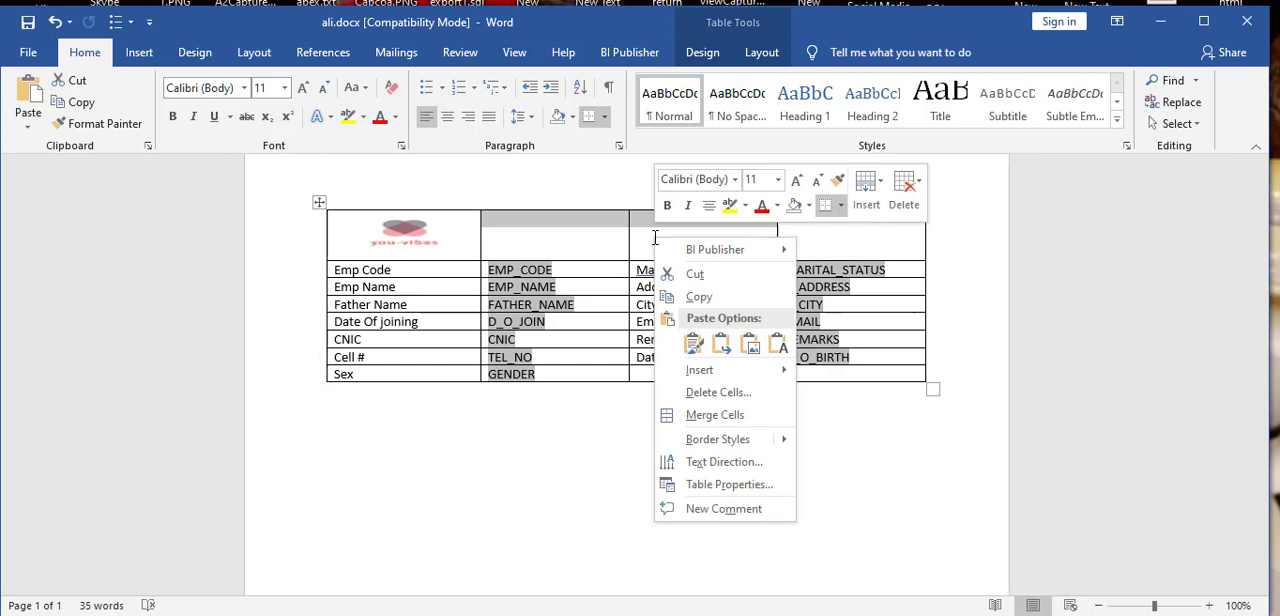
click(730, 416)
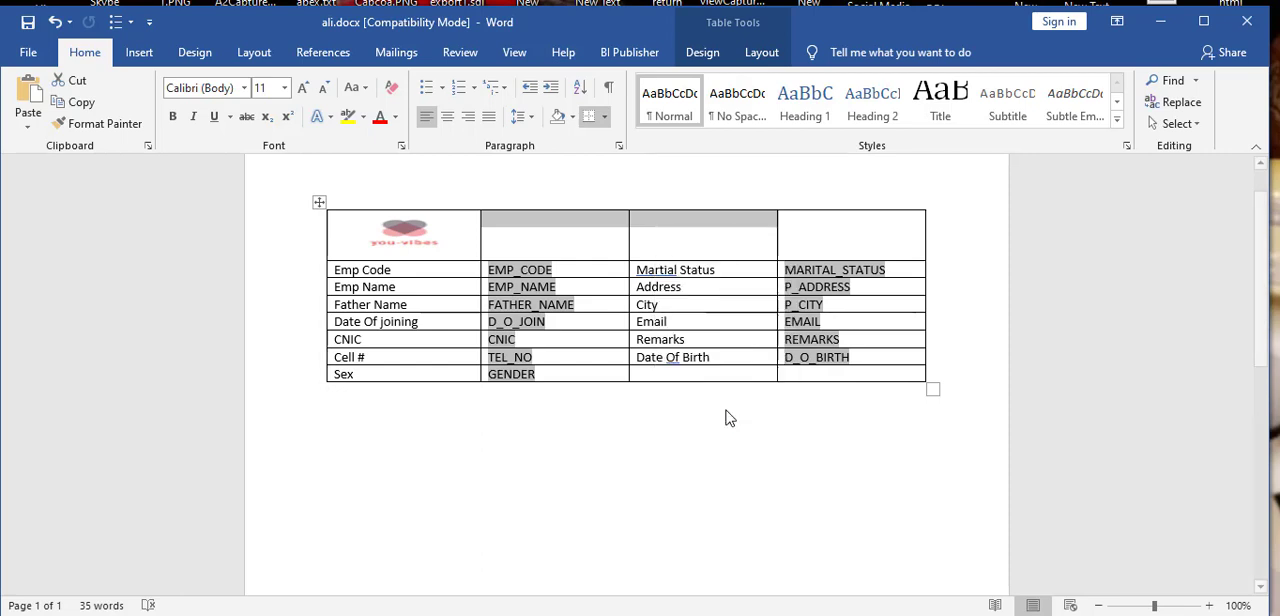
Step: Enter the title "Test Report Using BI With You-Vibes" in the merged cell of the top row
click(659, 241)
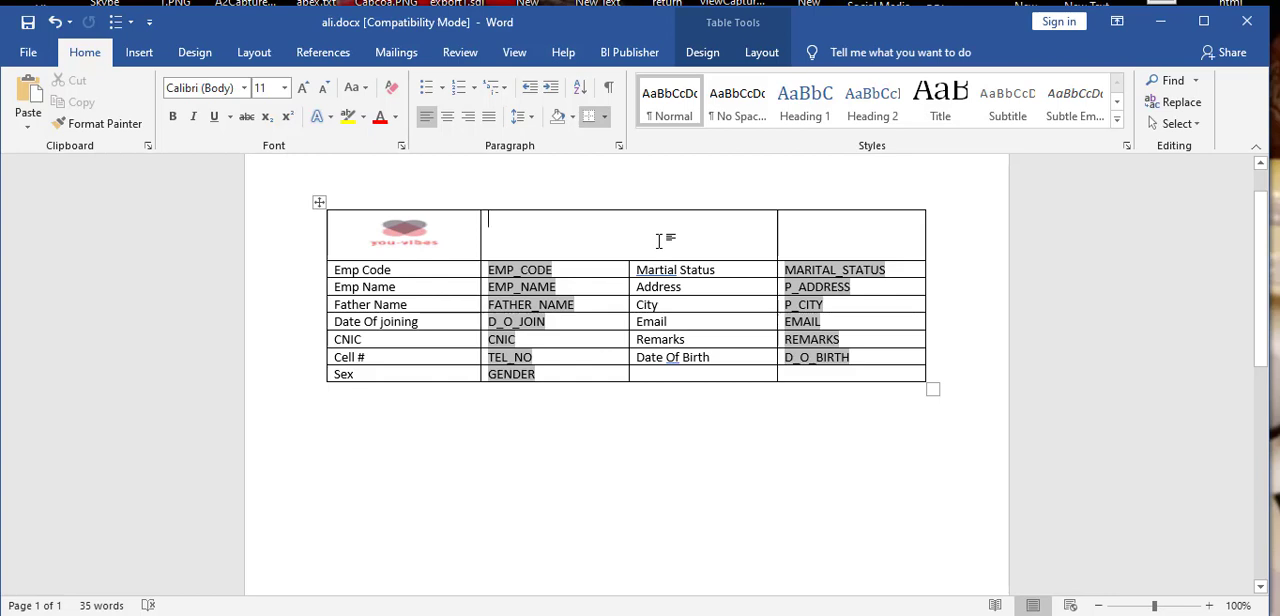
text(Test )
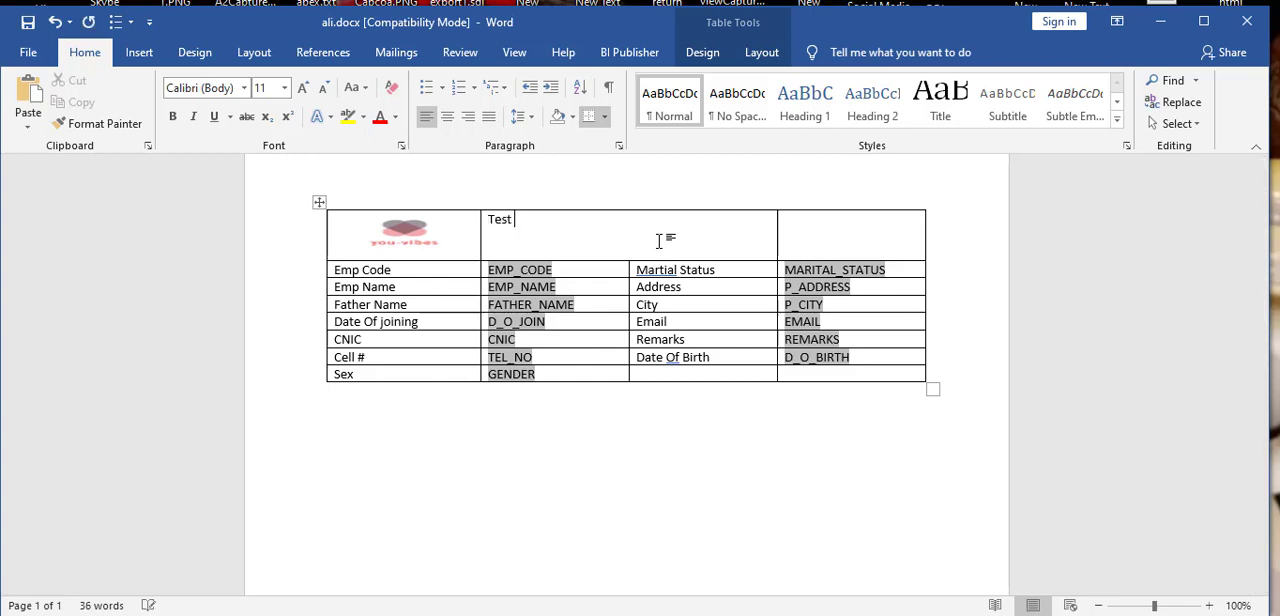
text(Reort)
key(BackSpace)
text(port Us)
text(ing B)
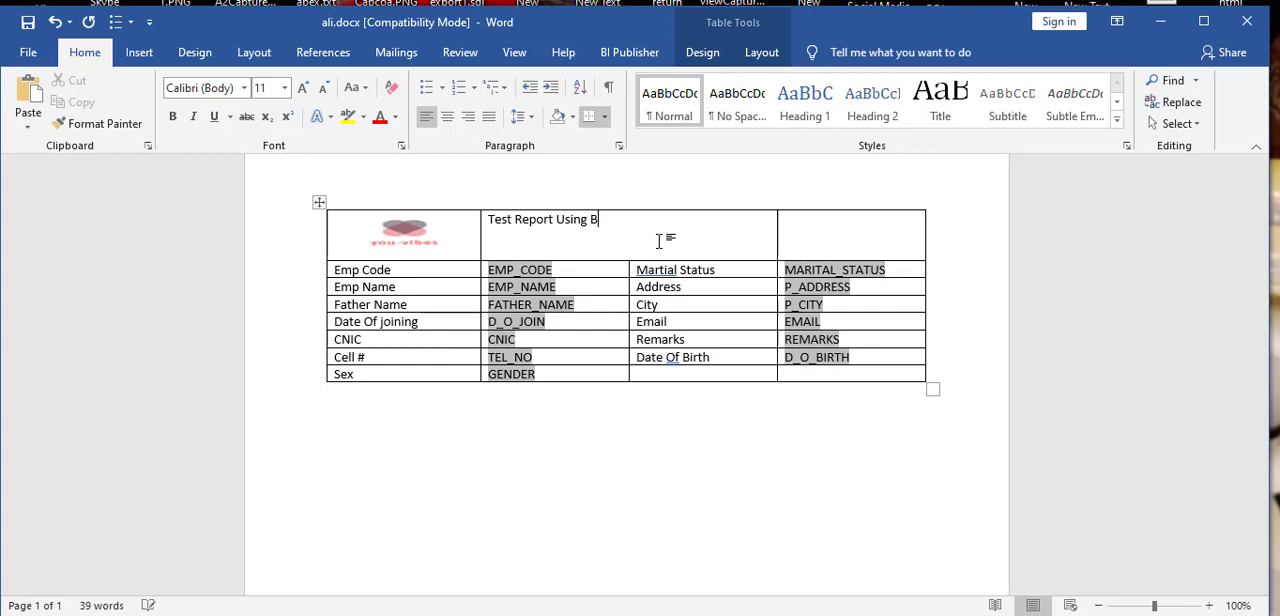
text(iI With You0Vibes)
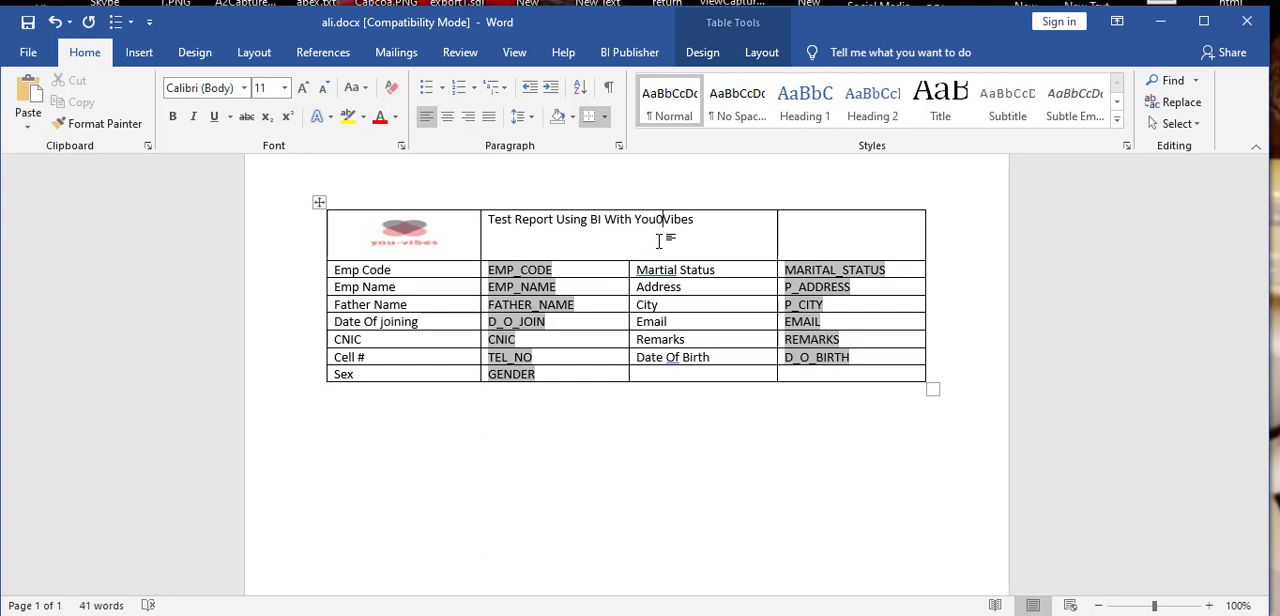
key(BackSpace)
text(-)
click(718, 220)
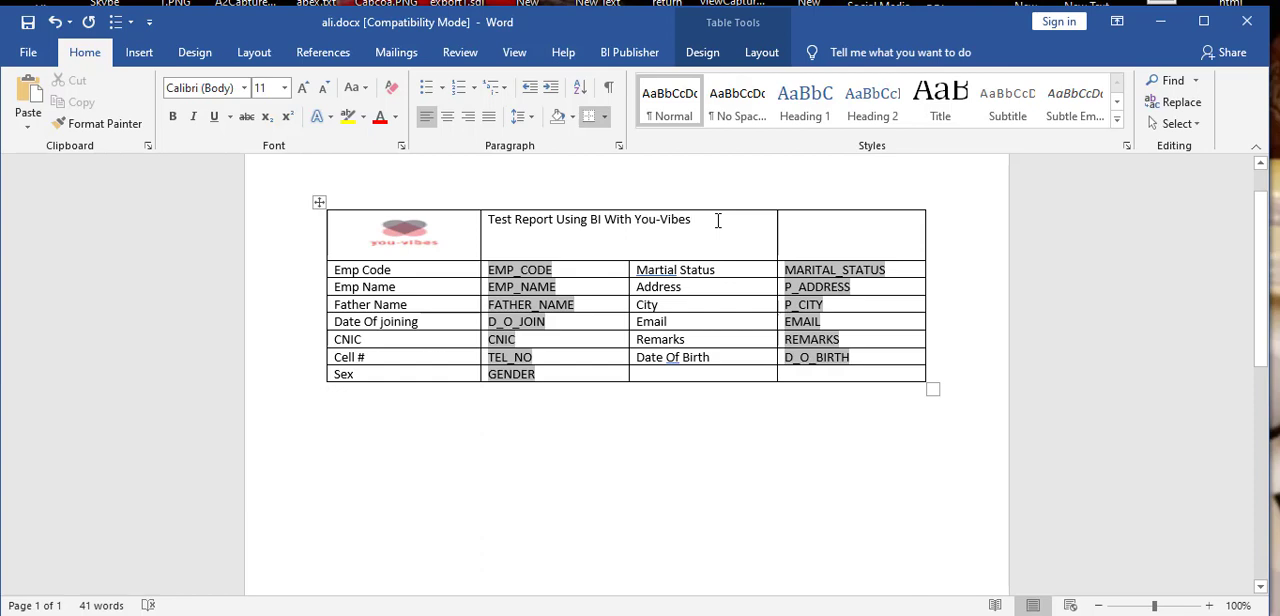
Step: Format the title text in the merged cell as green Tahoma, bold and italic
key(ctrl+a)
click(718, 220)
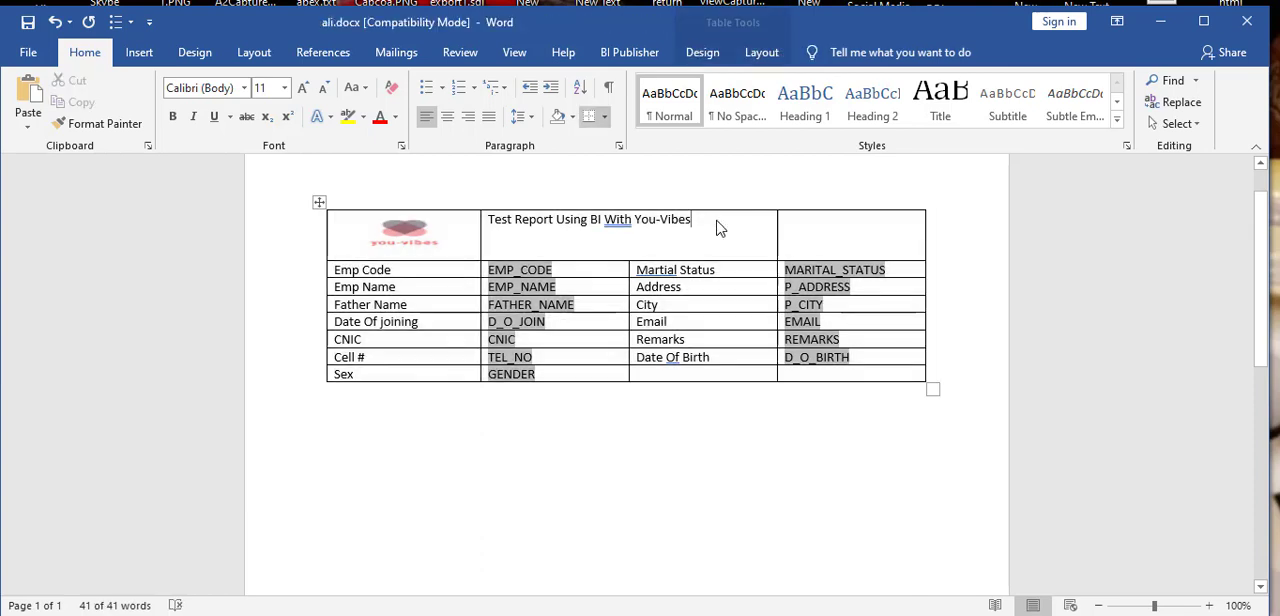
drag(698, 221, 497, 200)
click(396, 117)
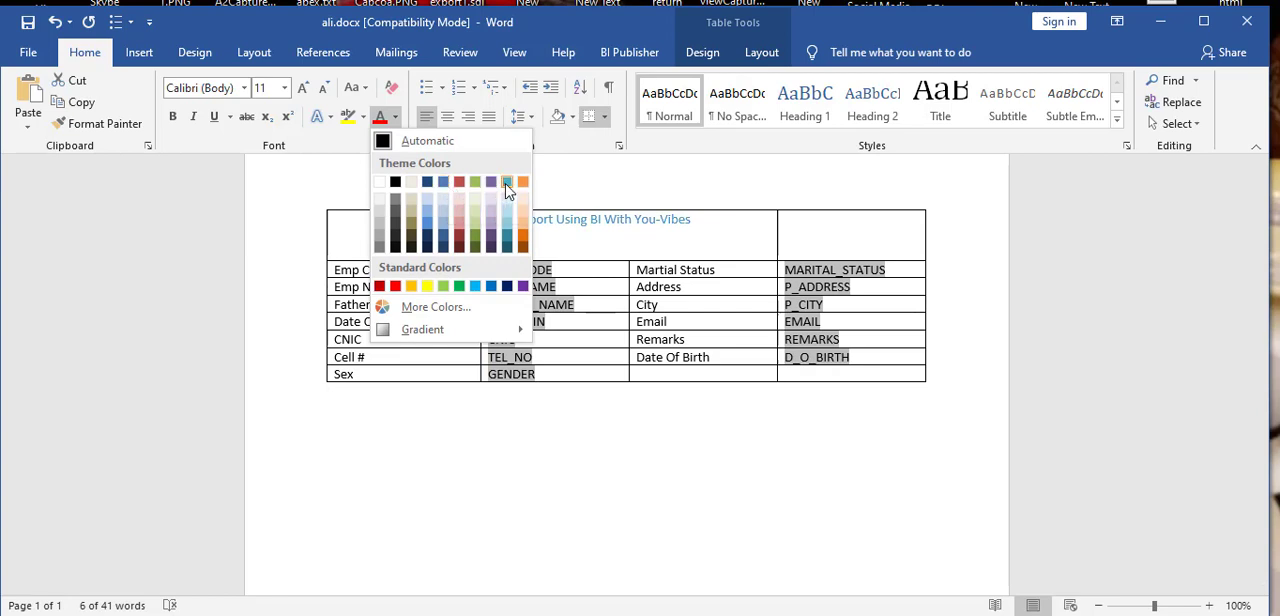
click(458, 287)
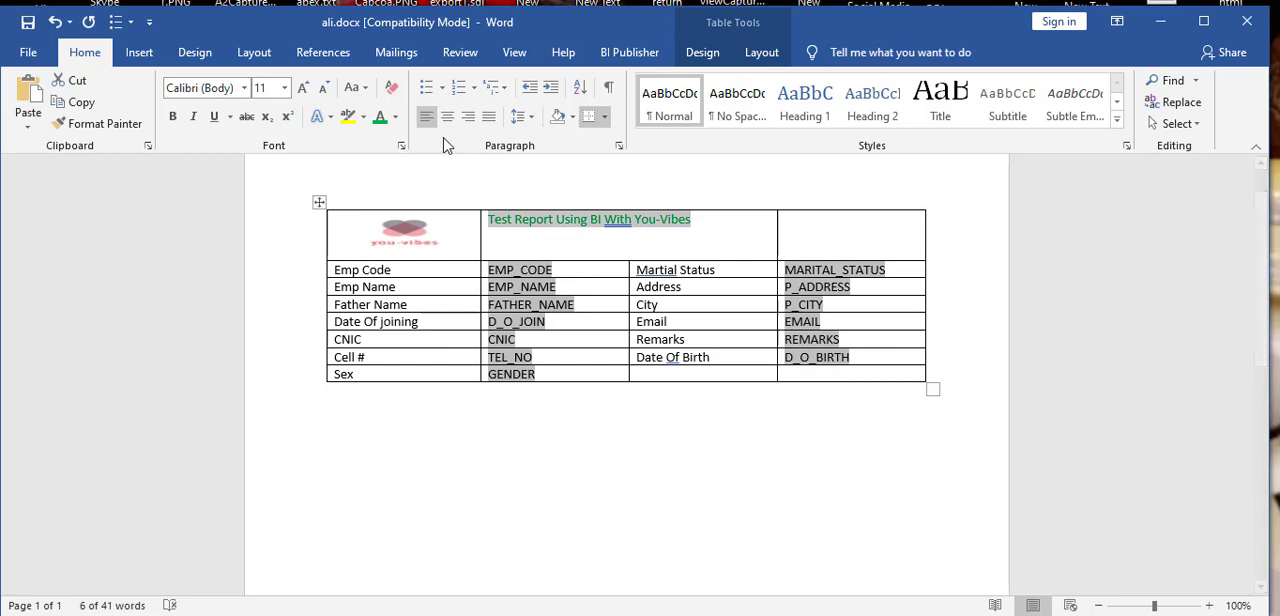
click(245, 88)
key(Down)
key(Return)
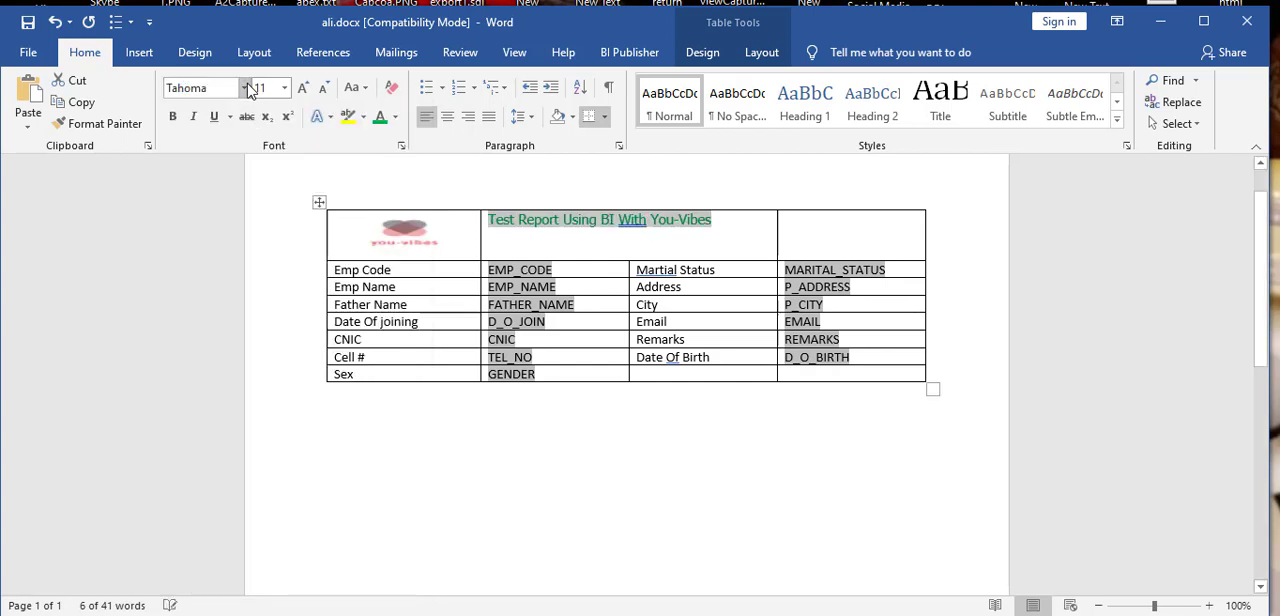
click(193, 117)
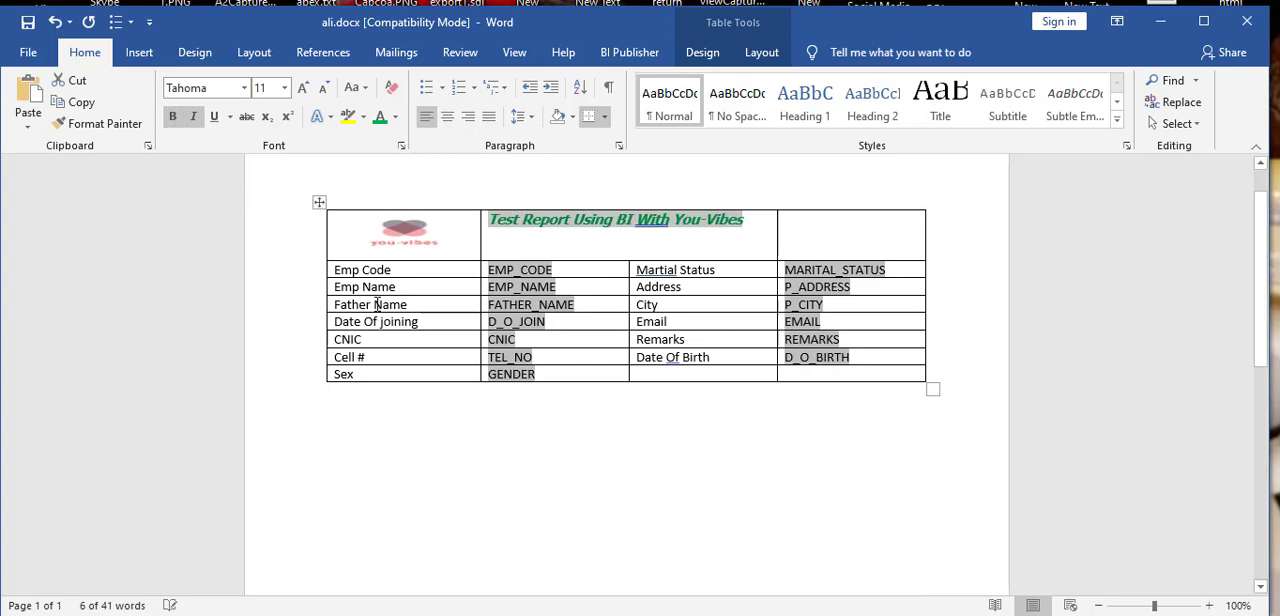
Step: Examine the EMP_CODE field's BI Publisher properties, including its aggregation functions and advanced code, and close them without changes
double_click(540, 272)
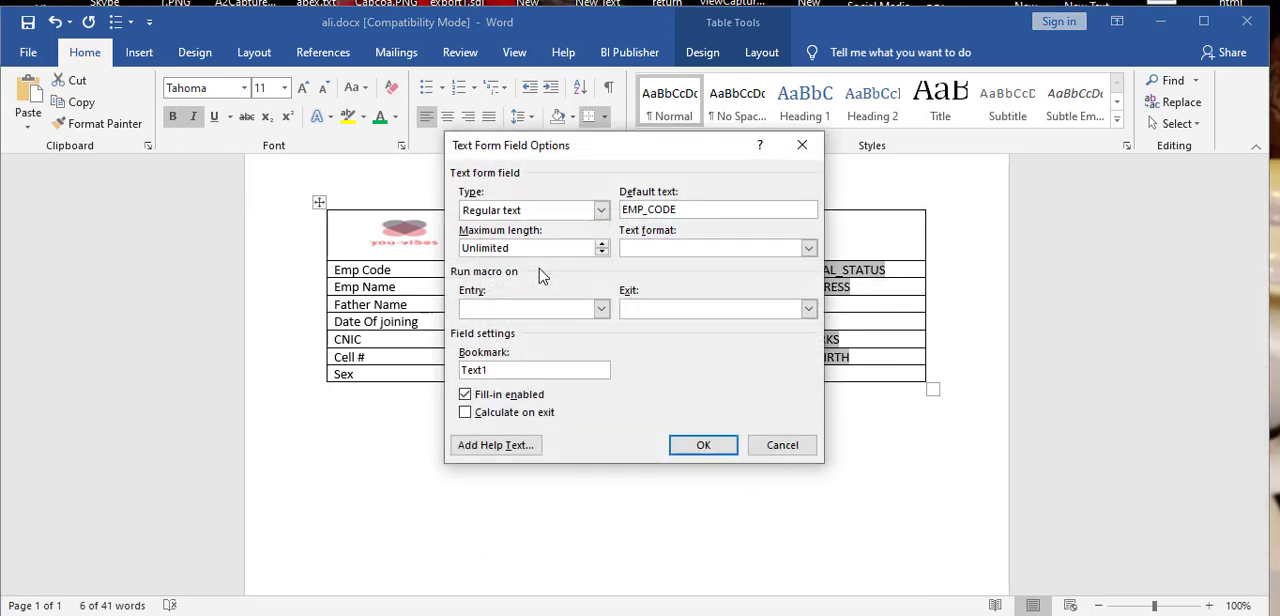
click(806, 445)
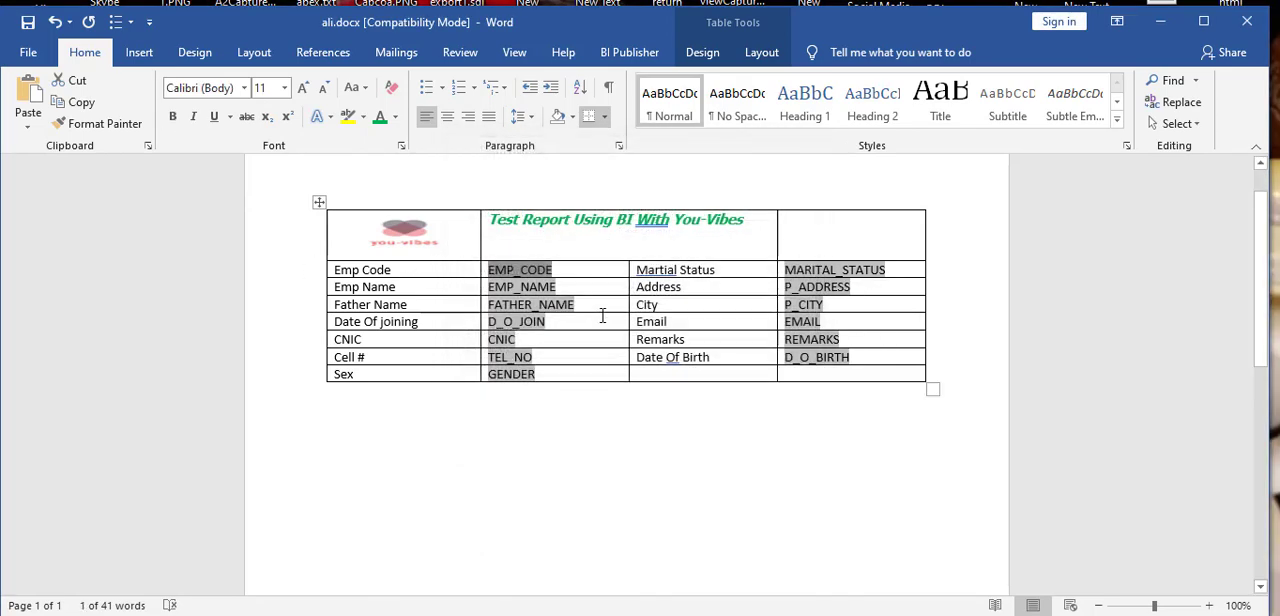
double_click(540, 272)
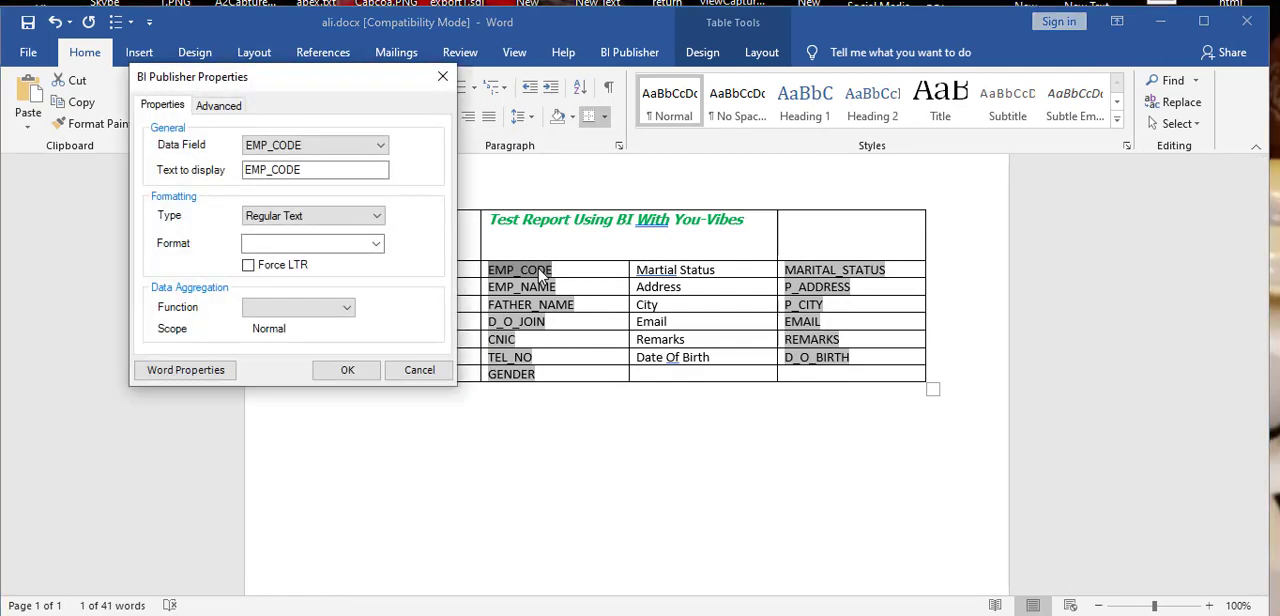
drag(301, 76, 543, 108)
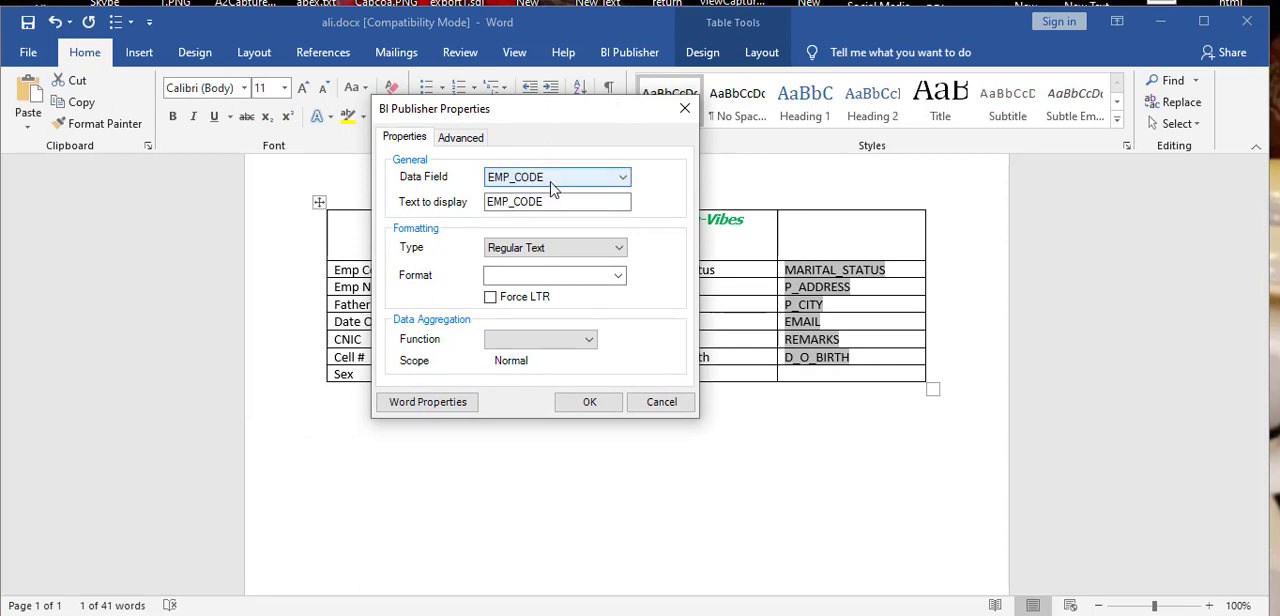
click(557, 202)
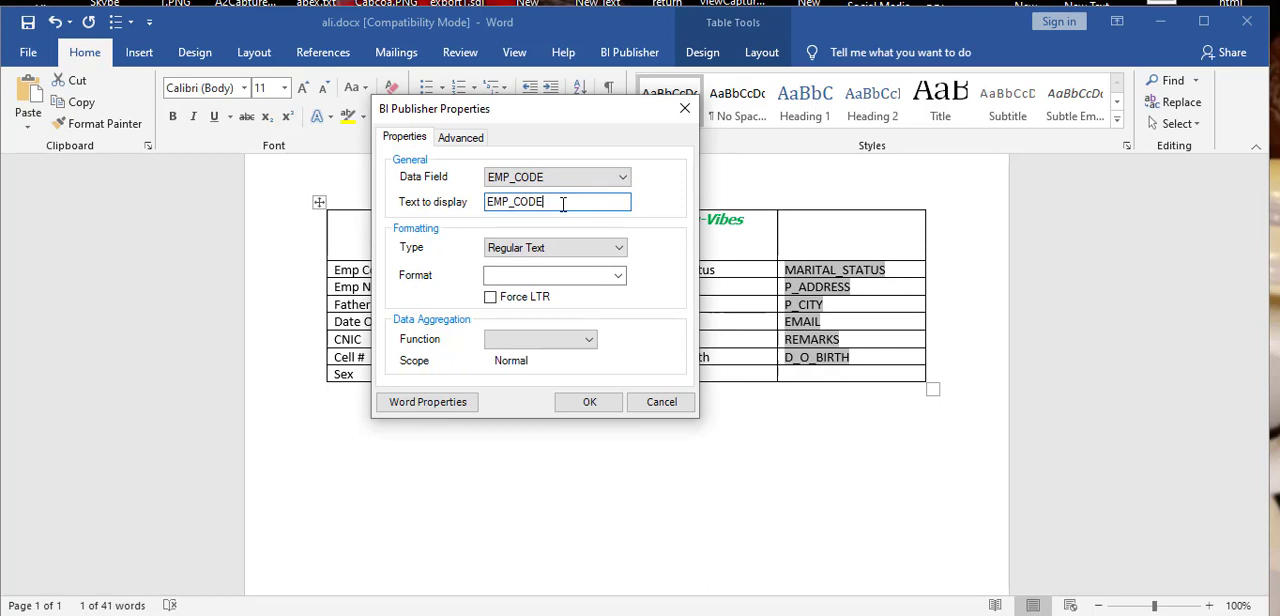
click(572, 257)
click(572, 262)
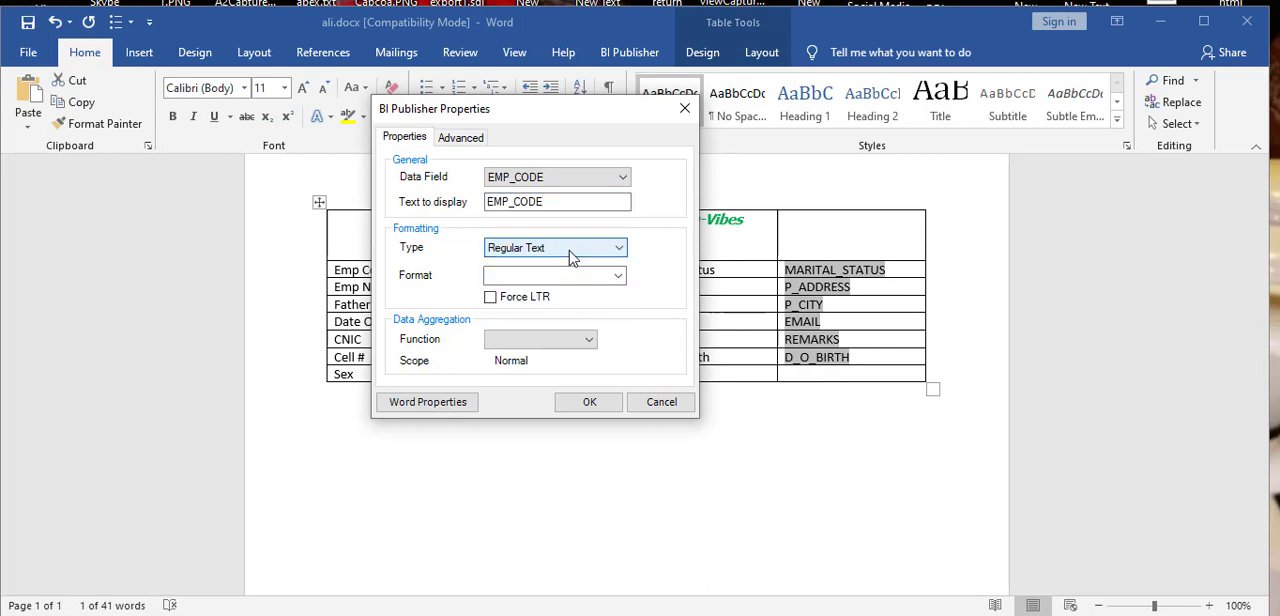
click(572, 257)
click(570, 260)
click(562, 340)
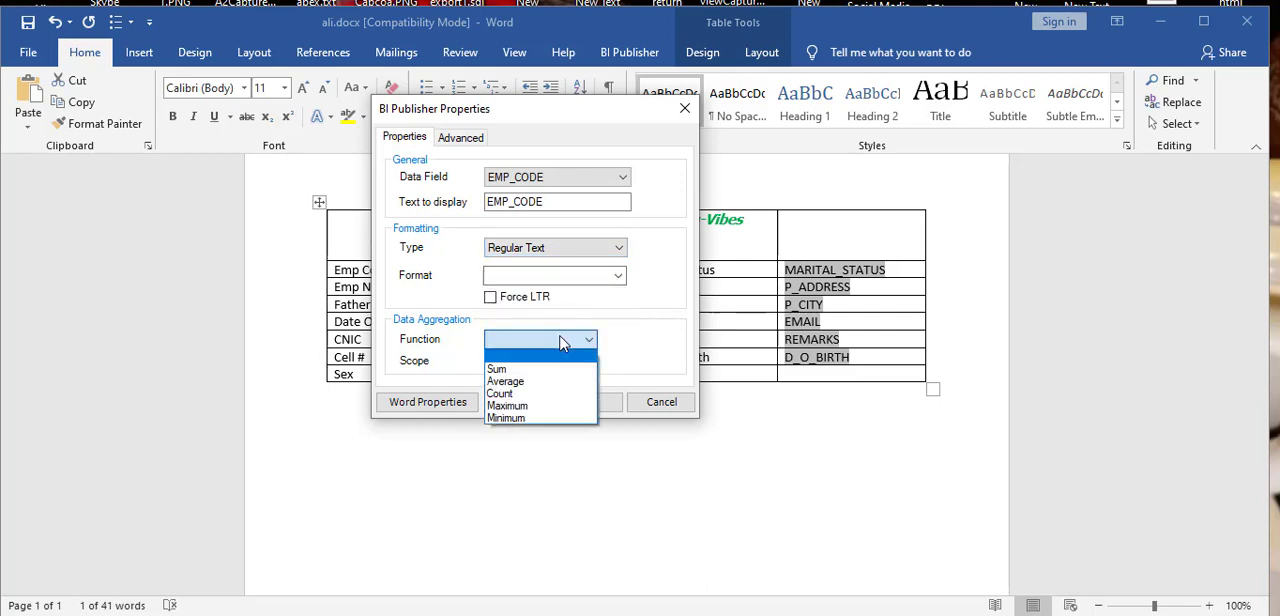
click(563, 342)
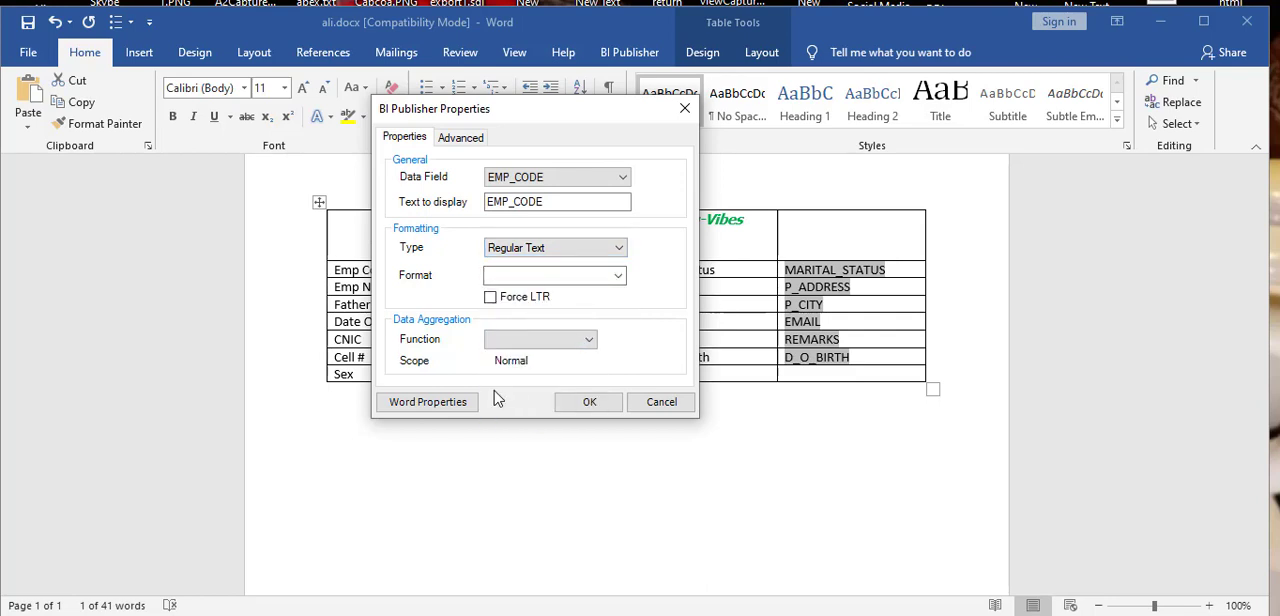
click(457, 139)
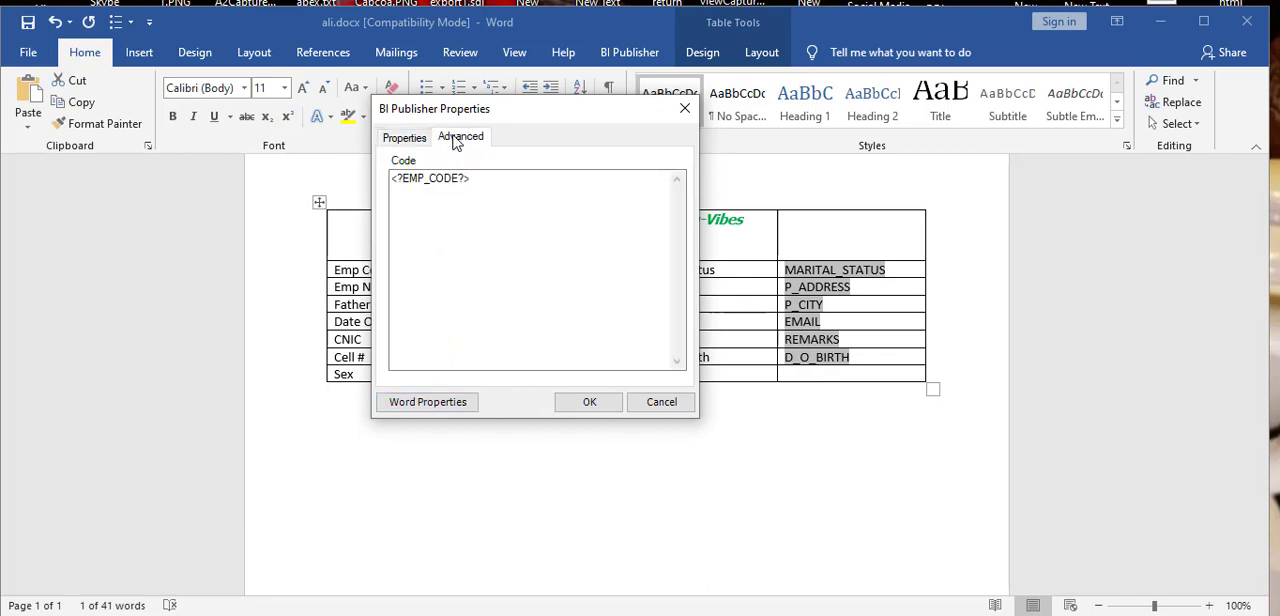
click(655, 413)
Step: View the P_CITY field's BI Publisher properties and close them without changes
click(815, 316)
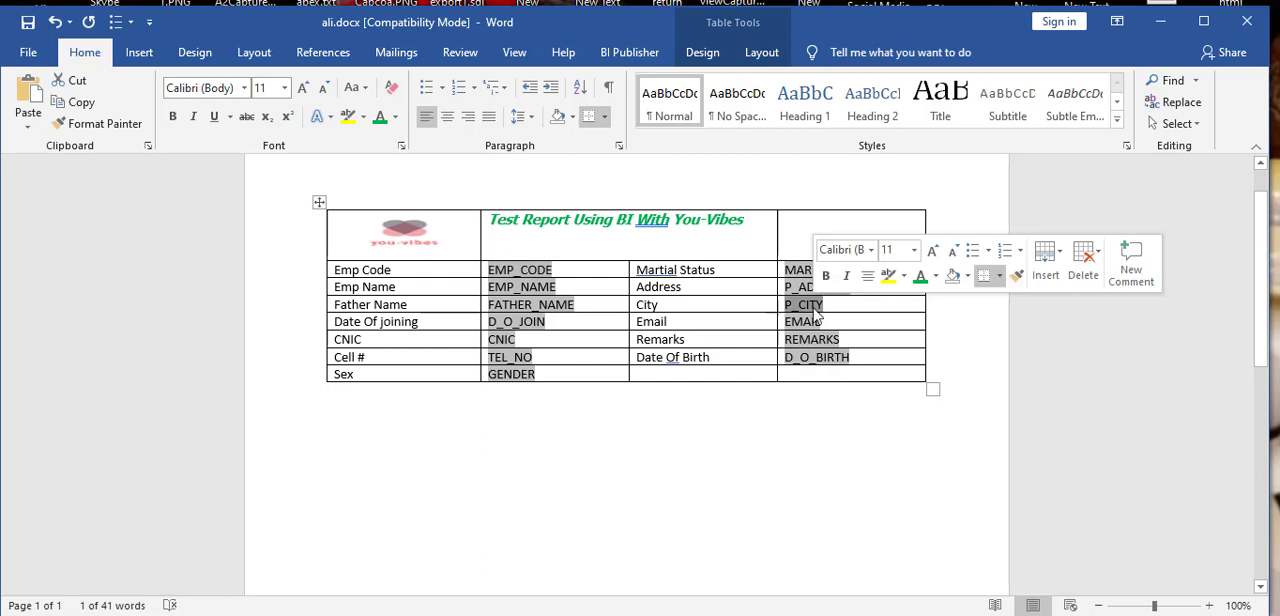
double_click(815, 316)
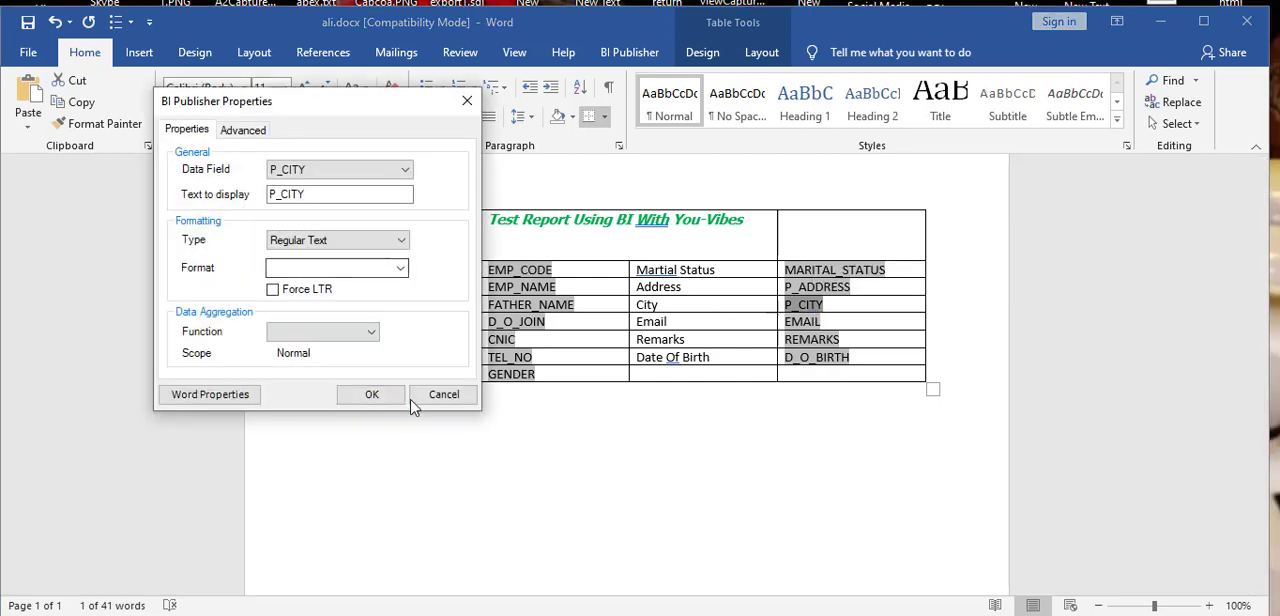
click(448, 394)
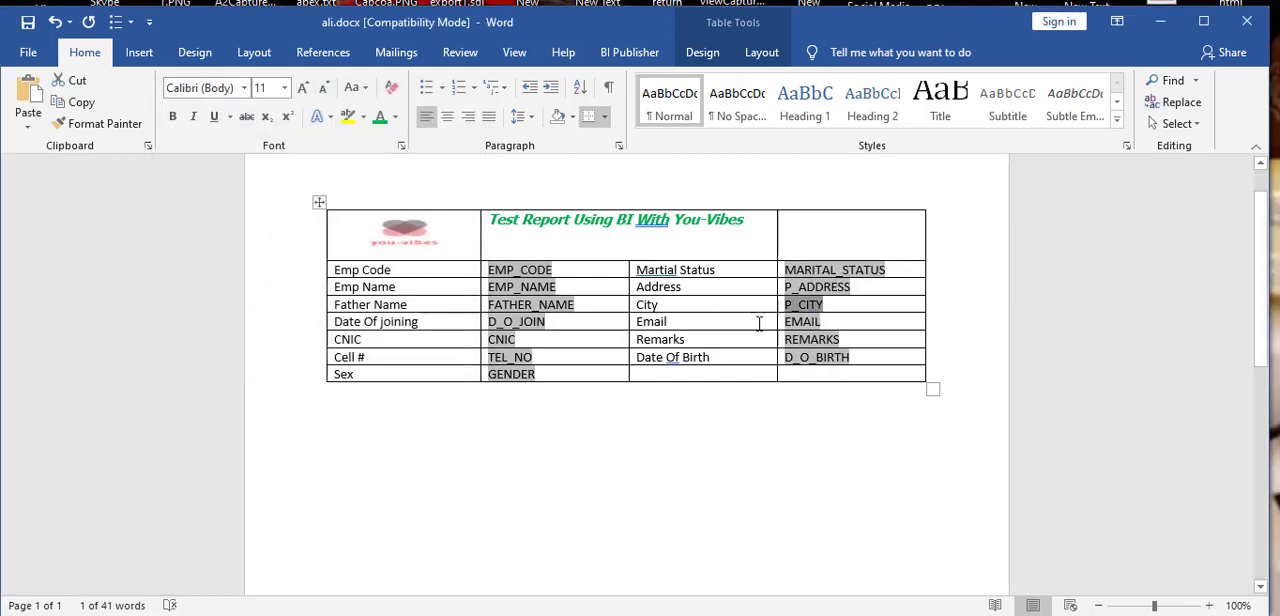
Step: Change the P_ADDRESS field's font color to dark red and deselect the field
click(865, 286)
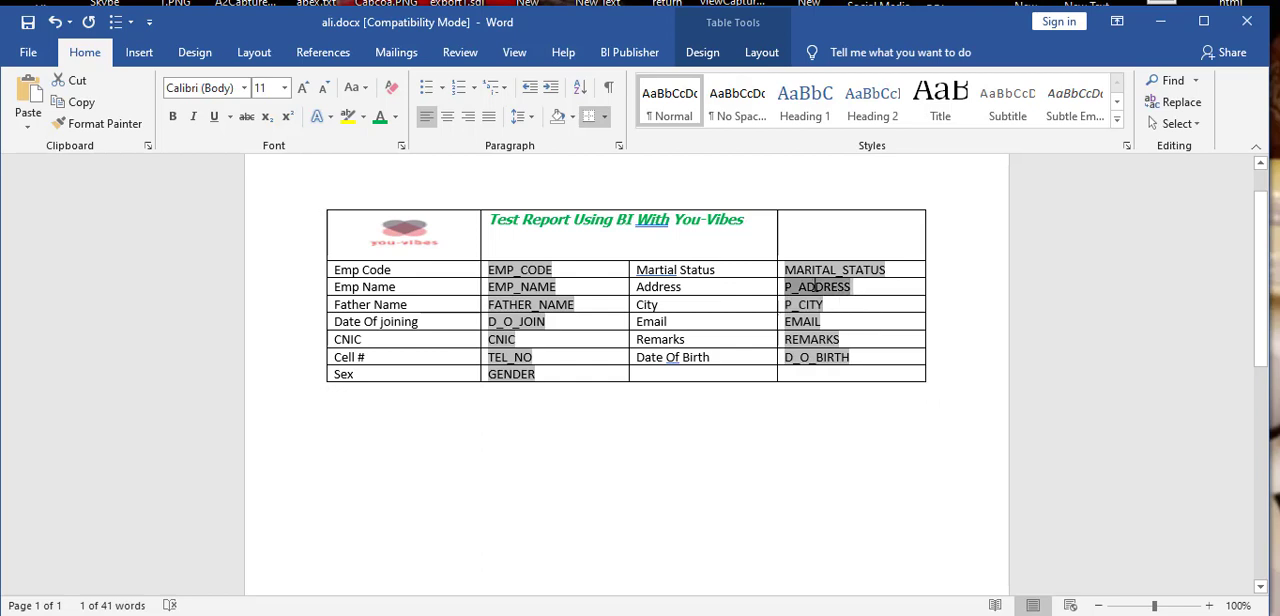
click(396, 122)
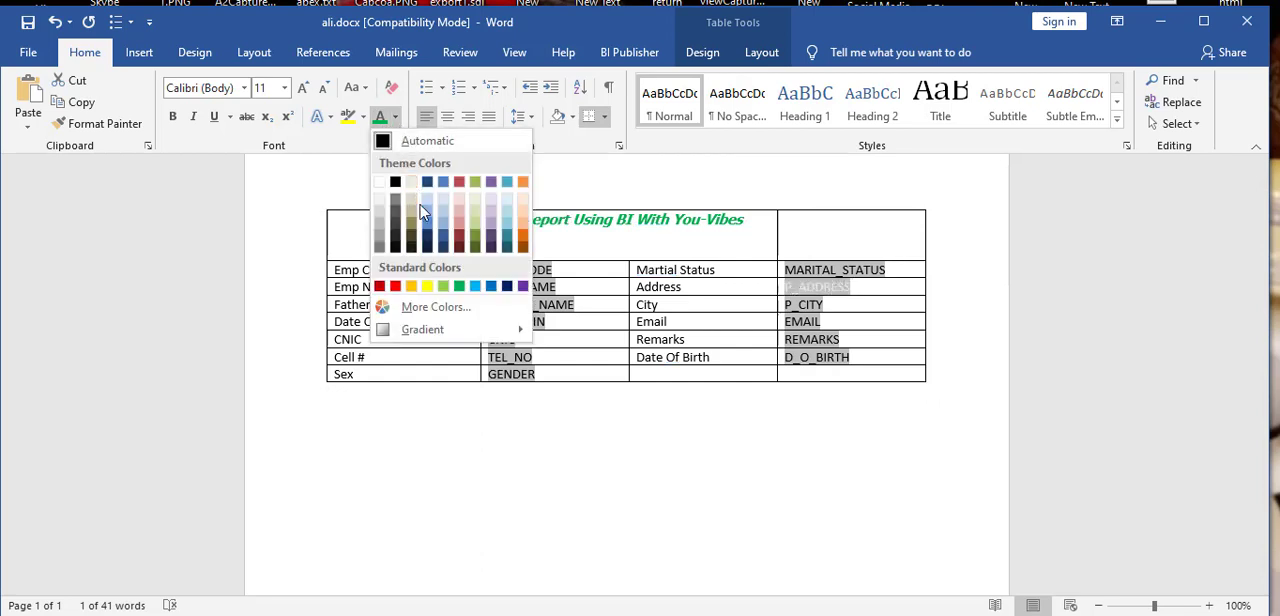
click(459, 243)
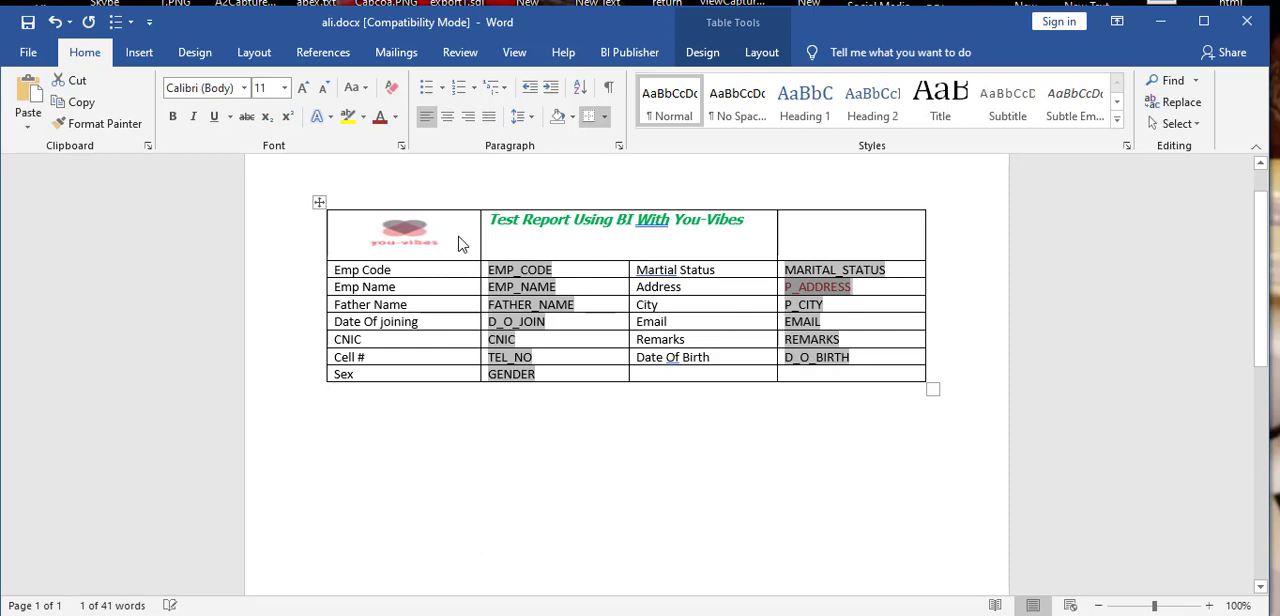
click(1058, 337)
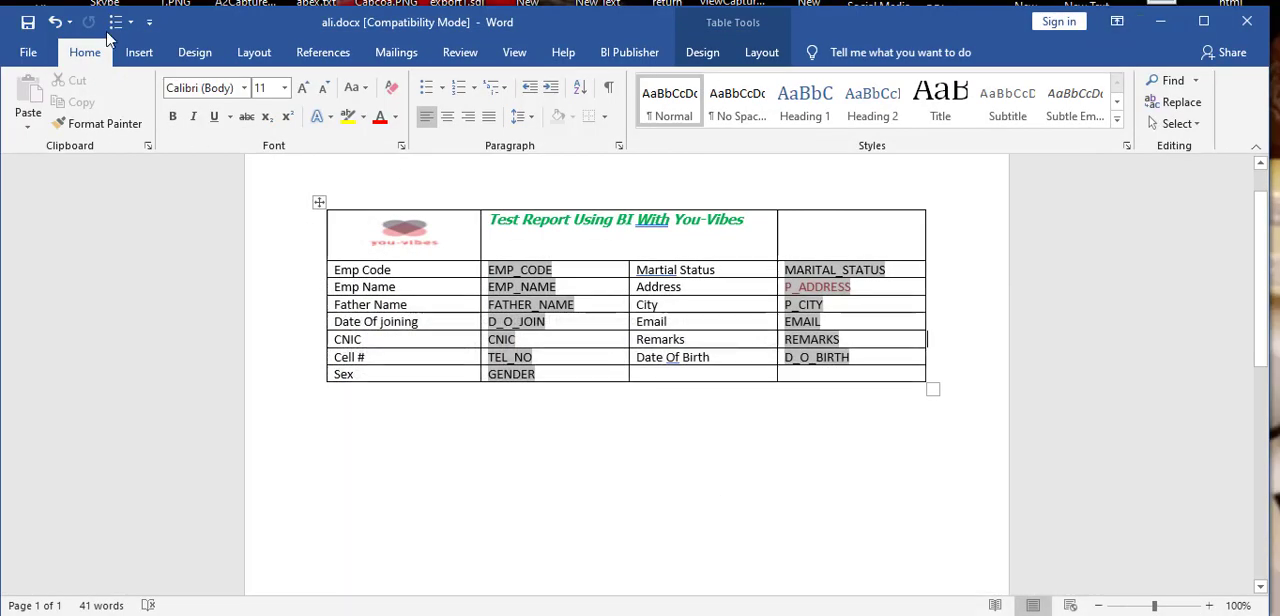
Step: Save the document, and save it as ali.rtf in Rich Text Format on the Desktop
click(30, 24)
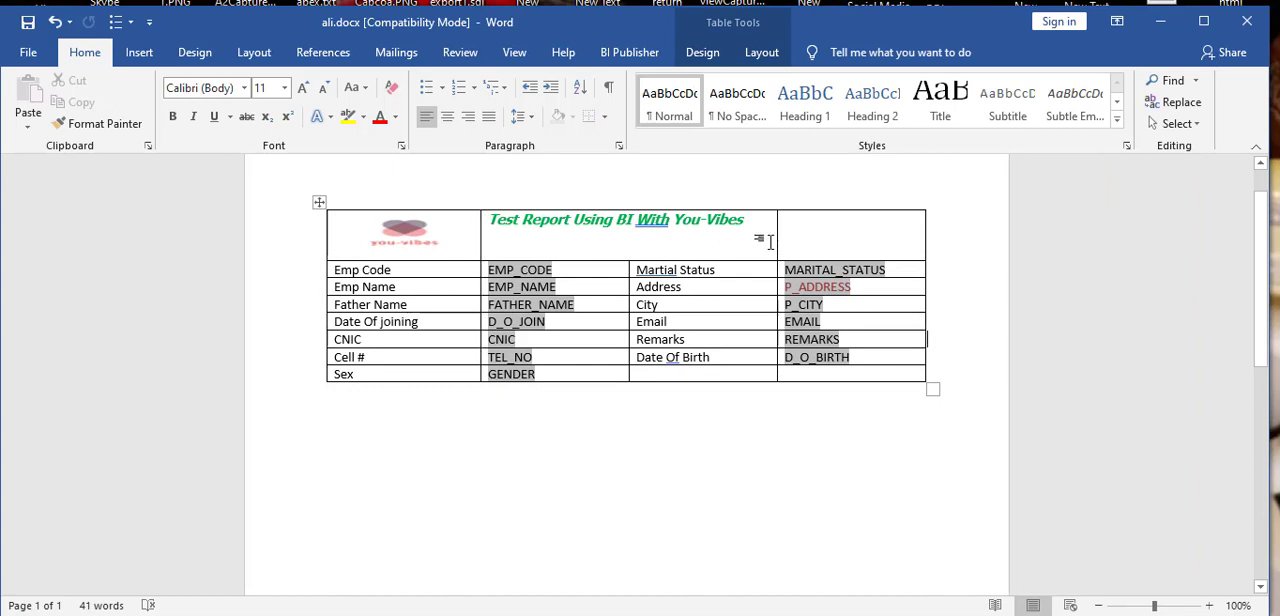
mouse_move(481, 203)
scroll(282, 228, up, 1)
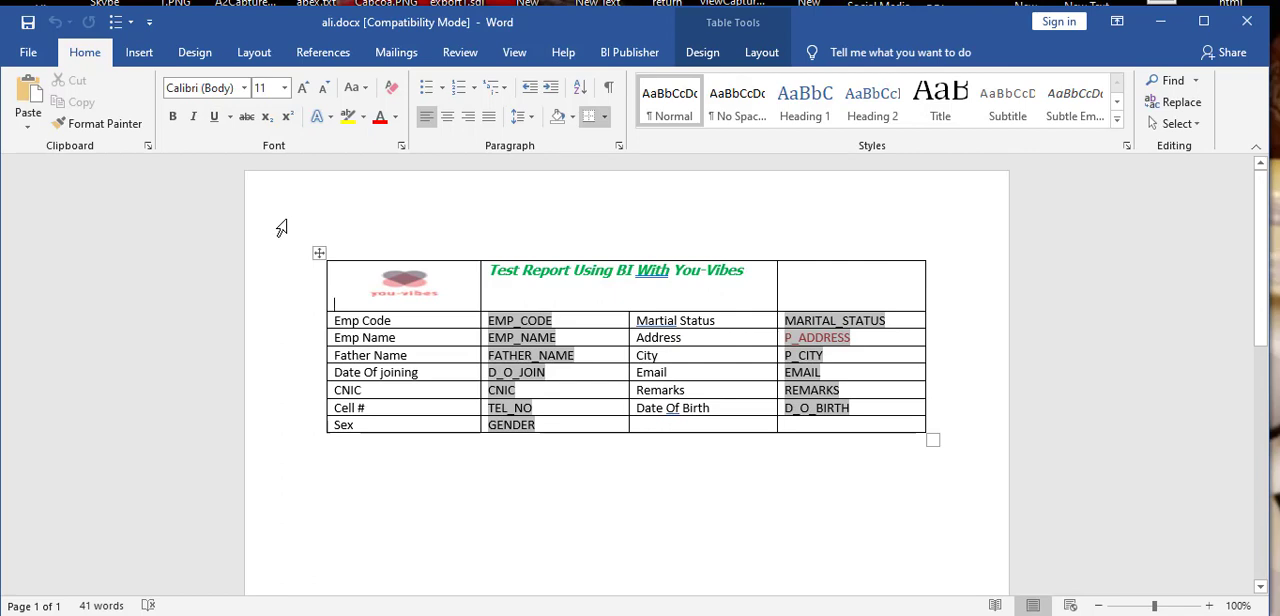
key(F12)
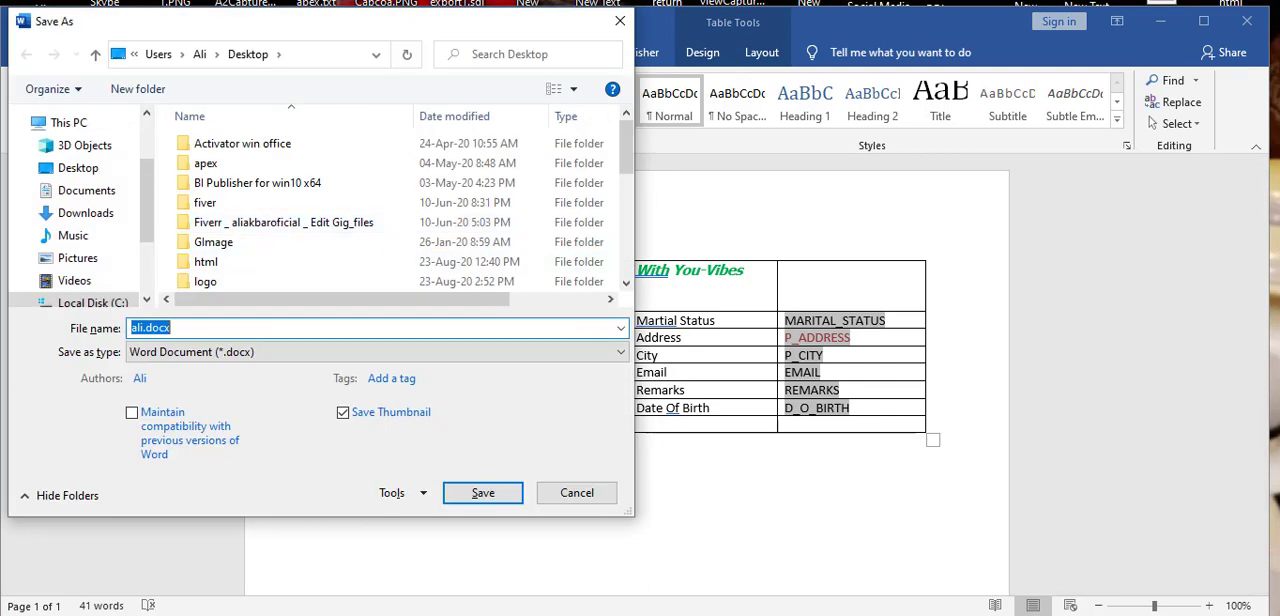
click(267, 353)
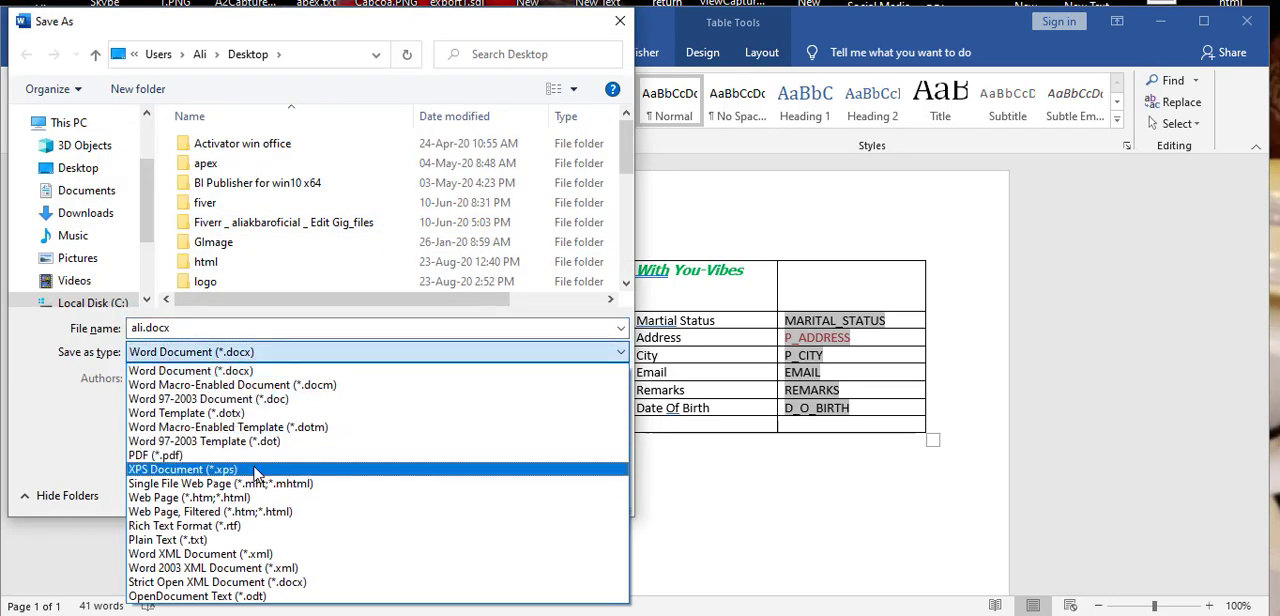
click(263, 529)
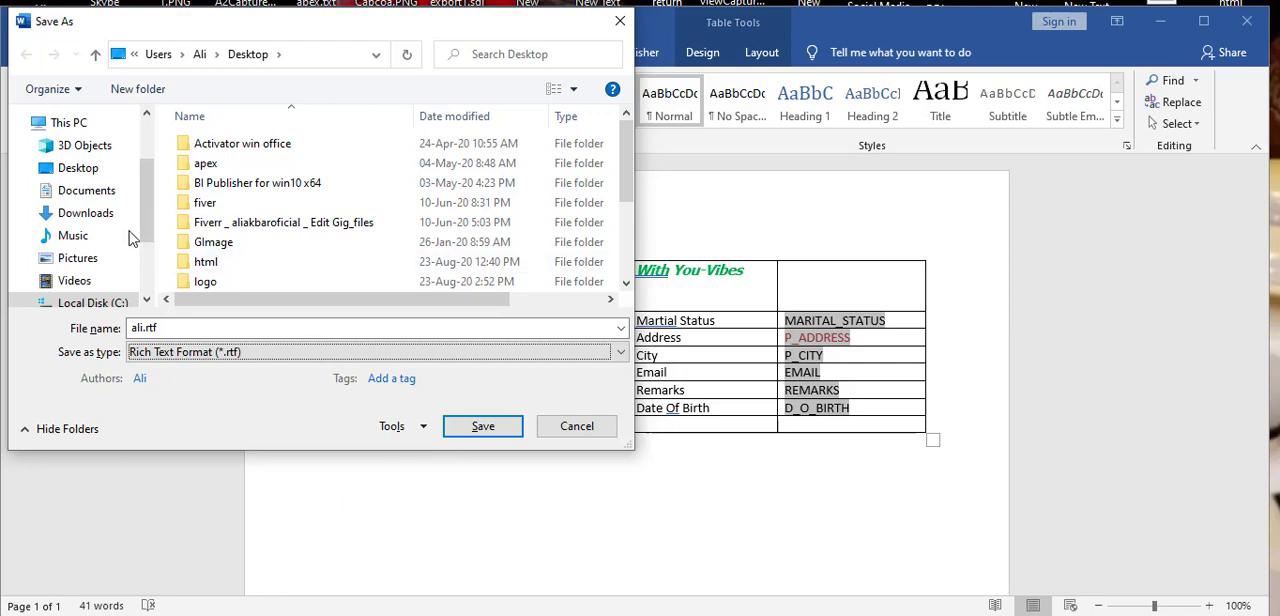
click(465, 427)
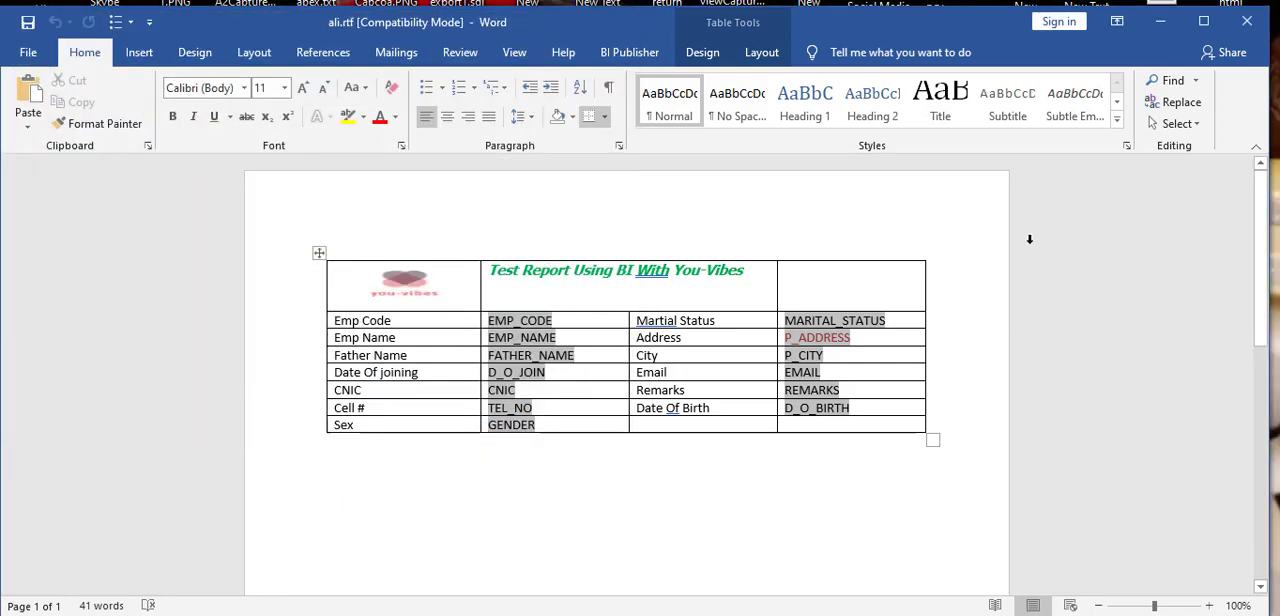
Step: Minimize Word, switch to Oracle APEX and open Report Layouts from Shared Components, consulting the notes on the layout steps
click(1162, 24)
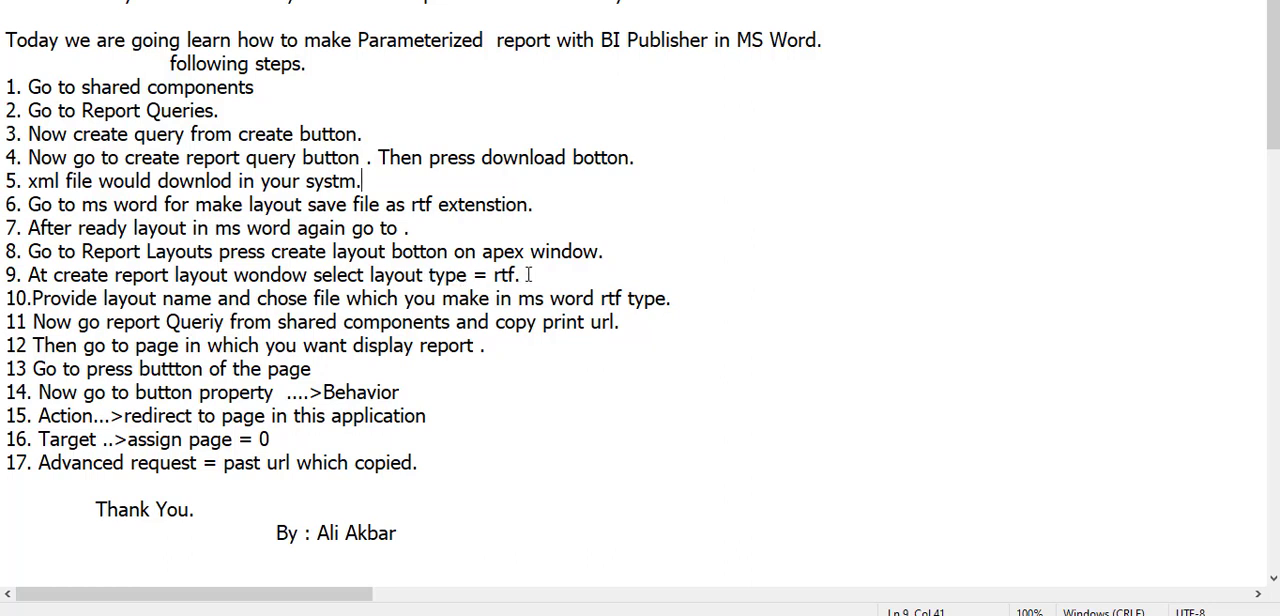
click(528, 274)
key(super+d)
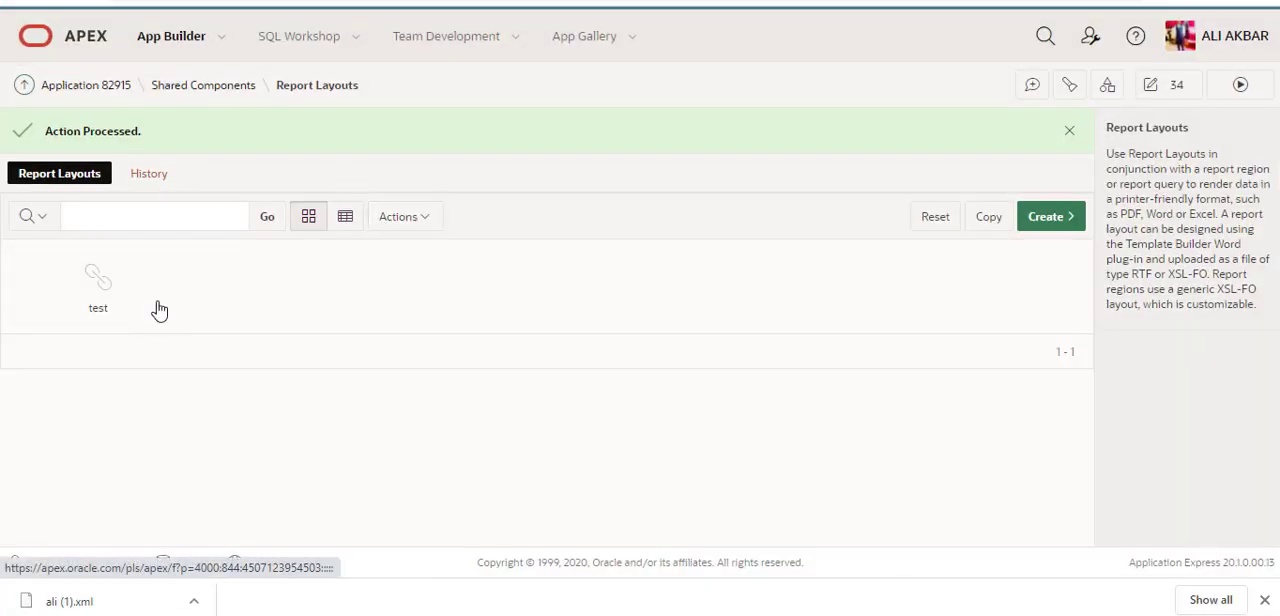
click(218, 89)
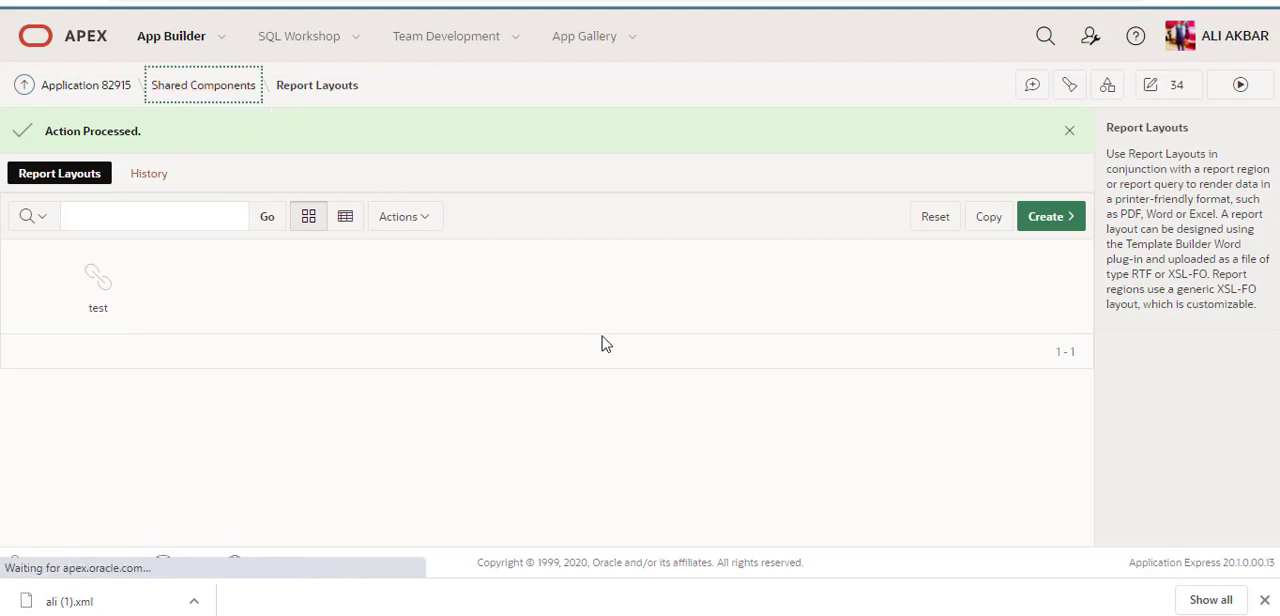
scroll(602, 344, down, 3)
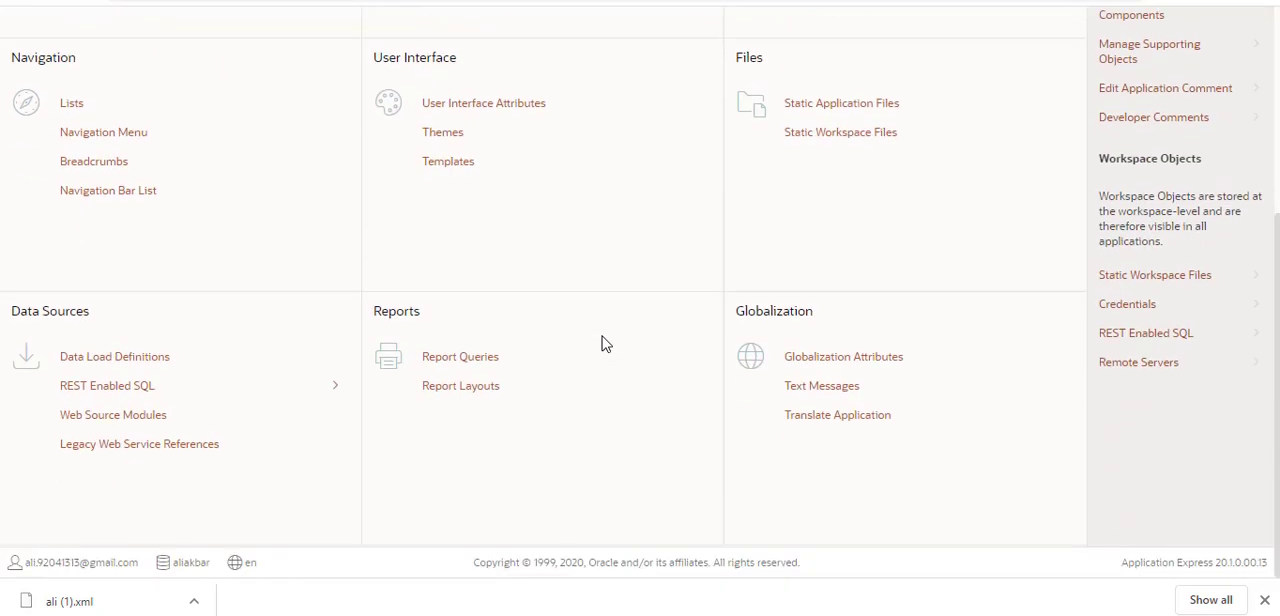
click(462, 390)
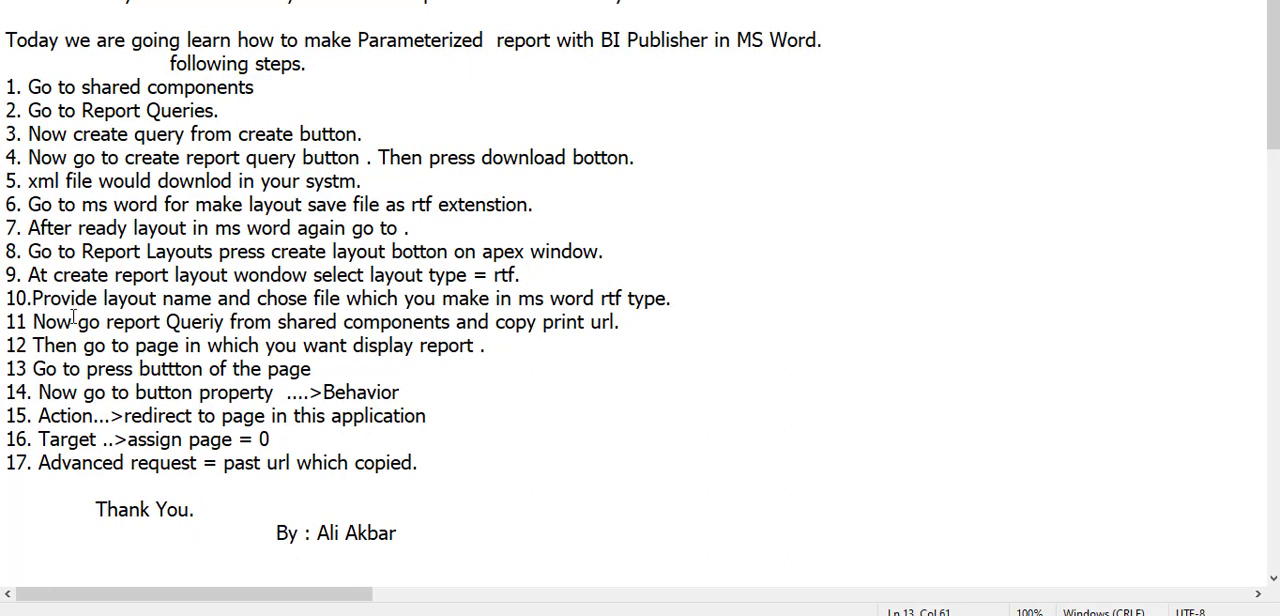
drag(118, 276, 170, 277)
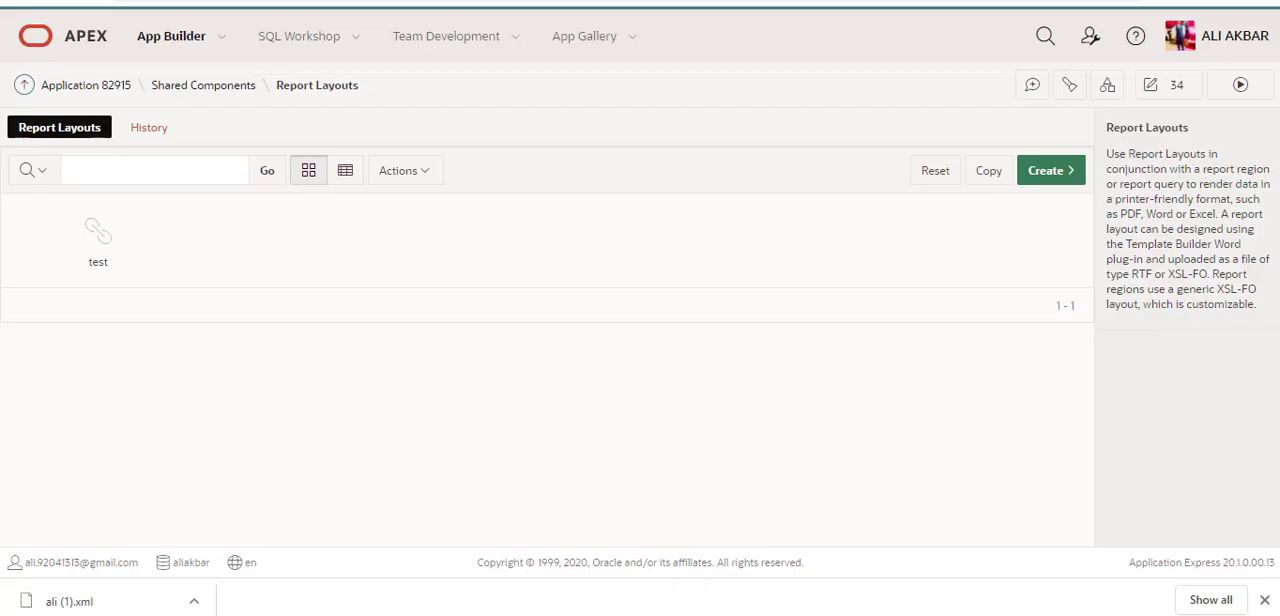
Step: Start a new report layout of type Named Columns (RTF) and name it ali
click(1054, 180)
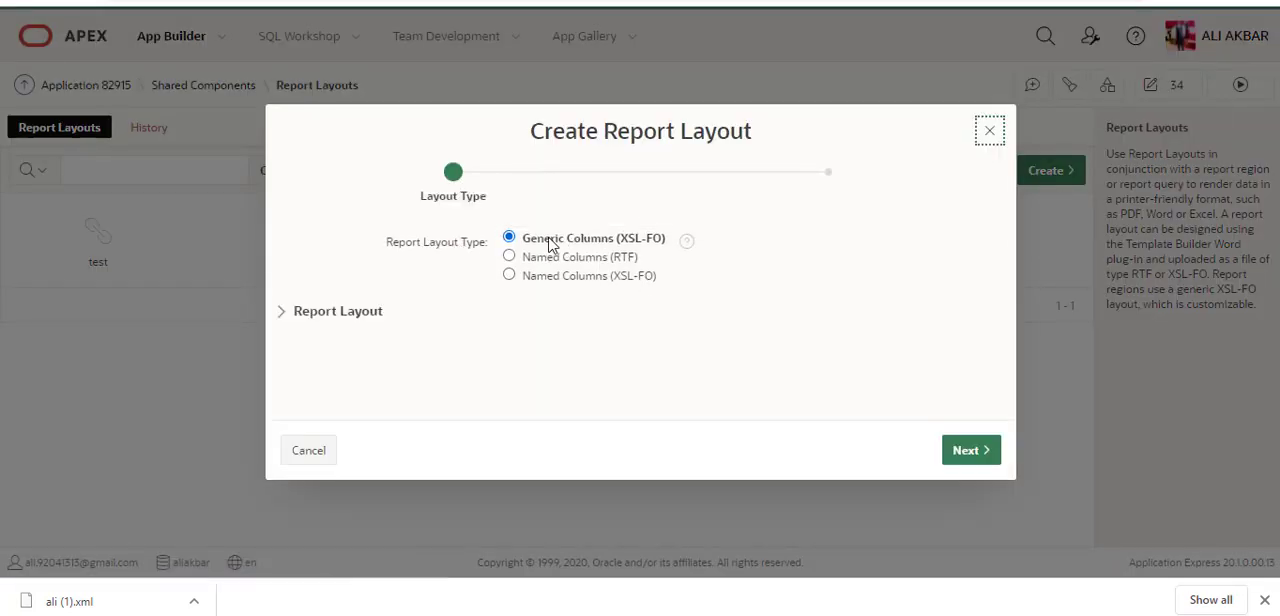
click(550, 259)
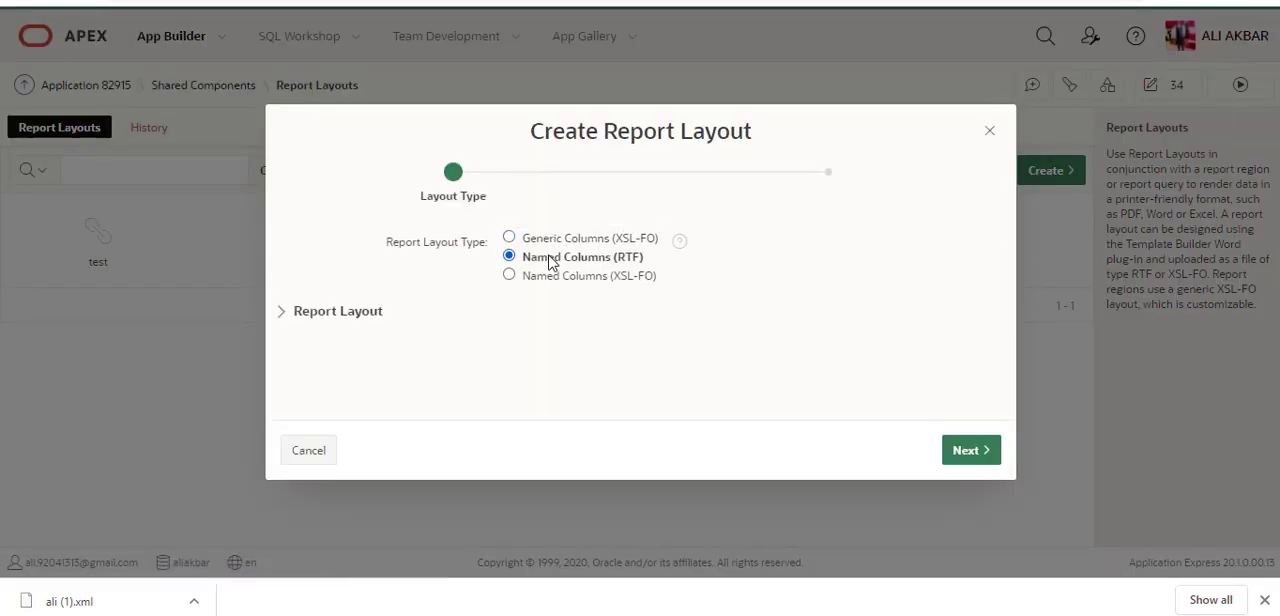
click(965, 452)
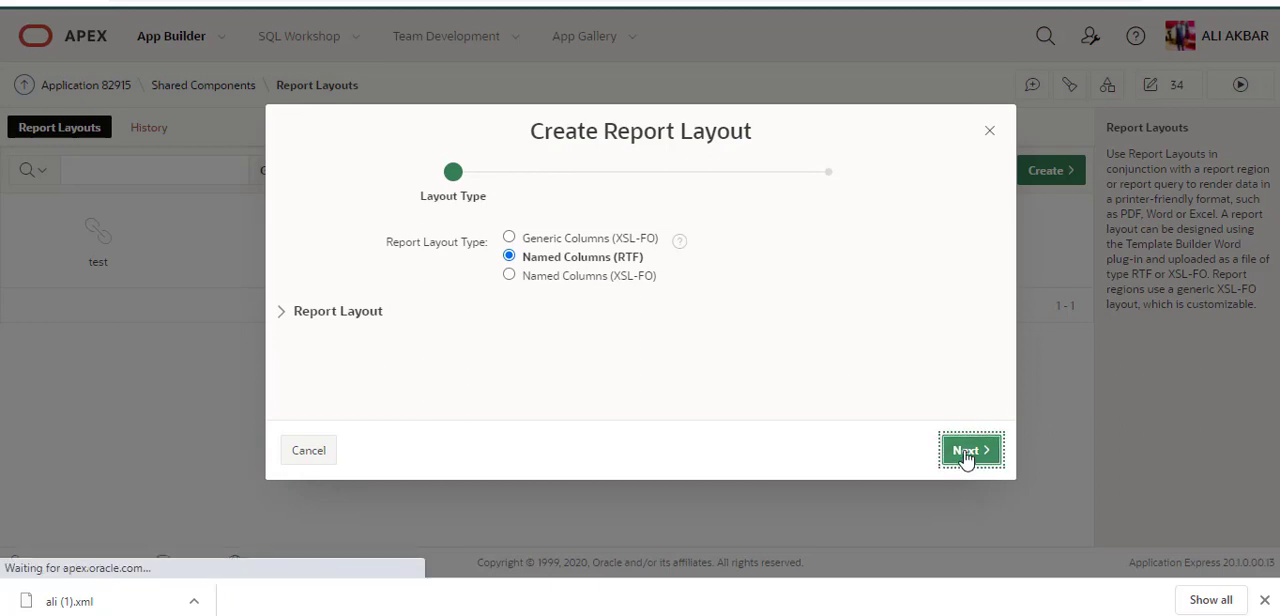
click(589, 325)
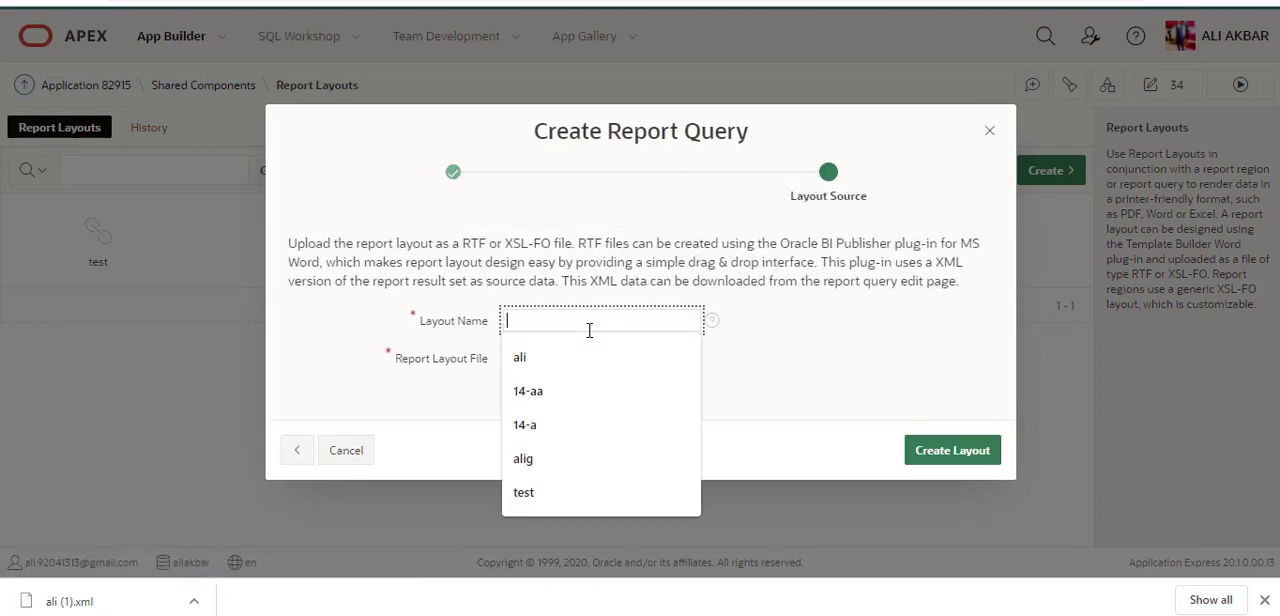
click(586, 360)
click(585, 360)
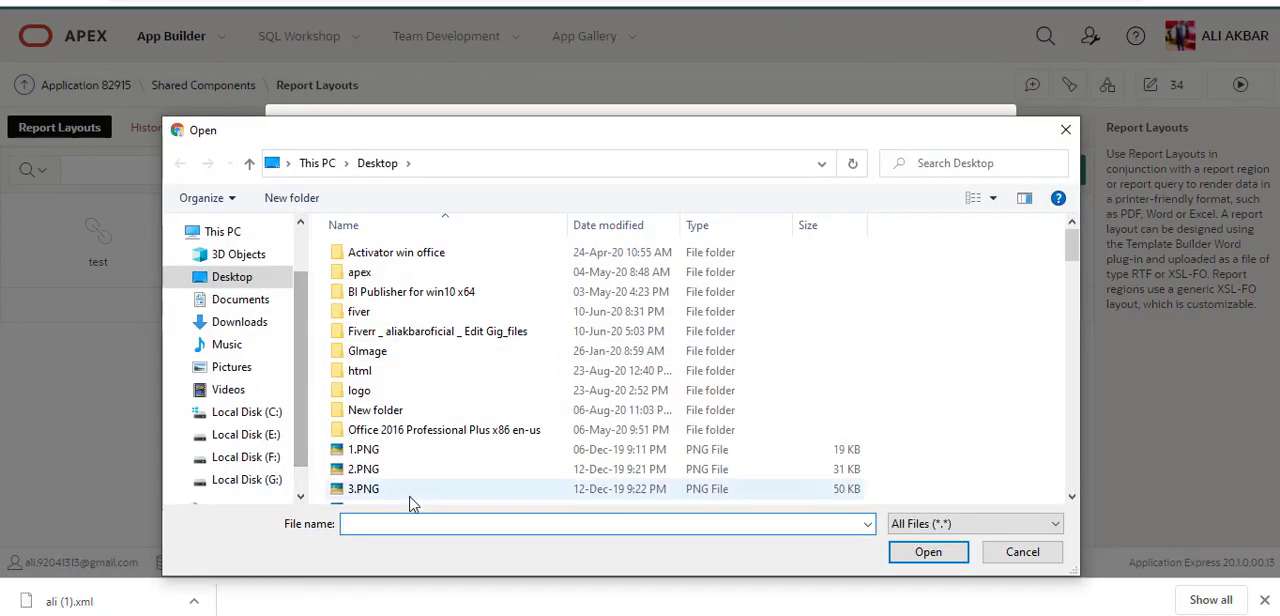
text(ali)
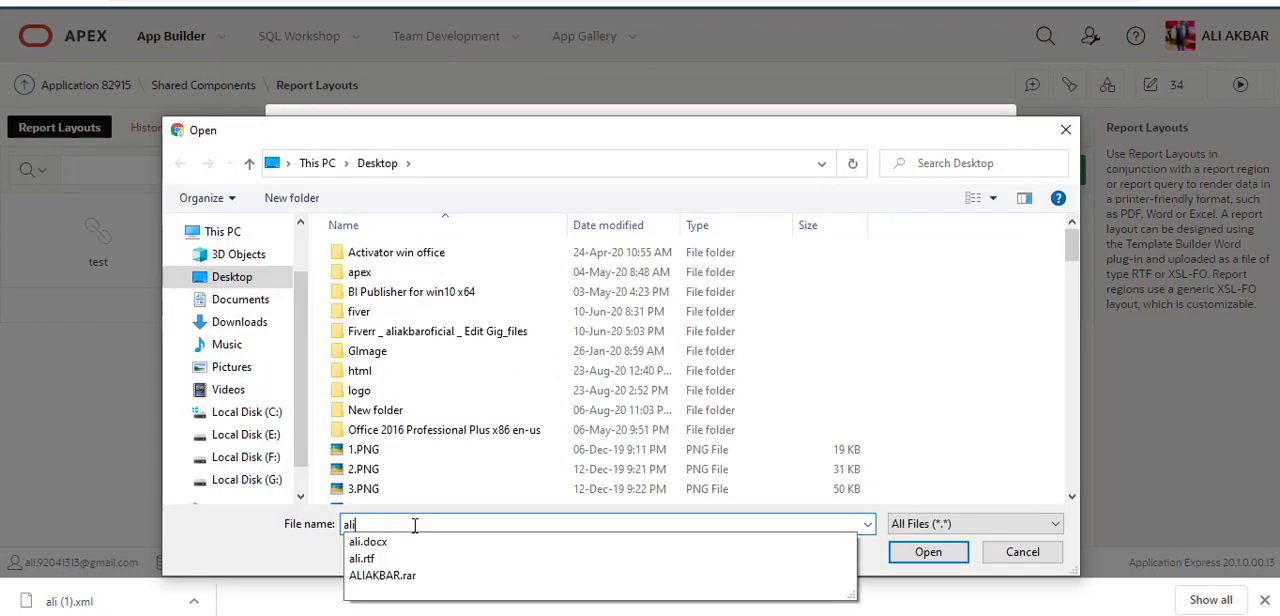
key(Down)
key(Down)
key(Return)
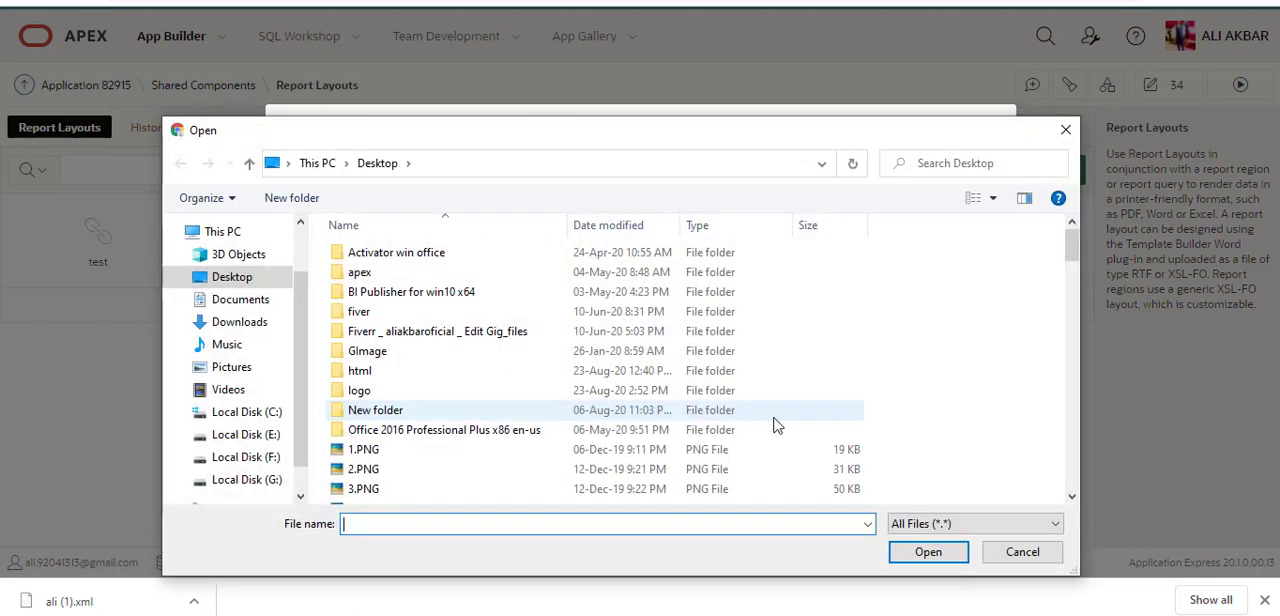
click(1016, 556)
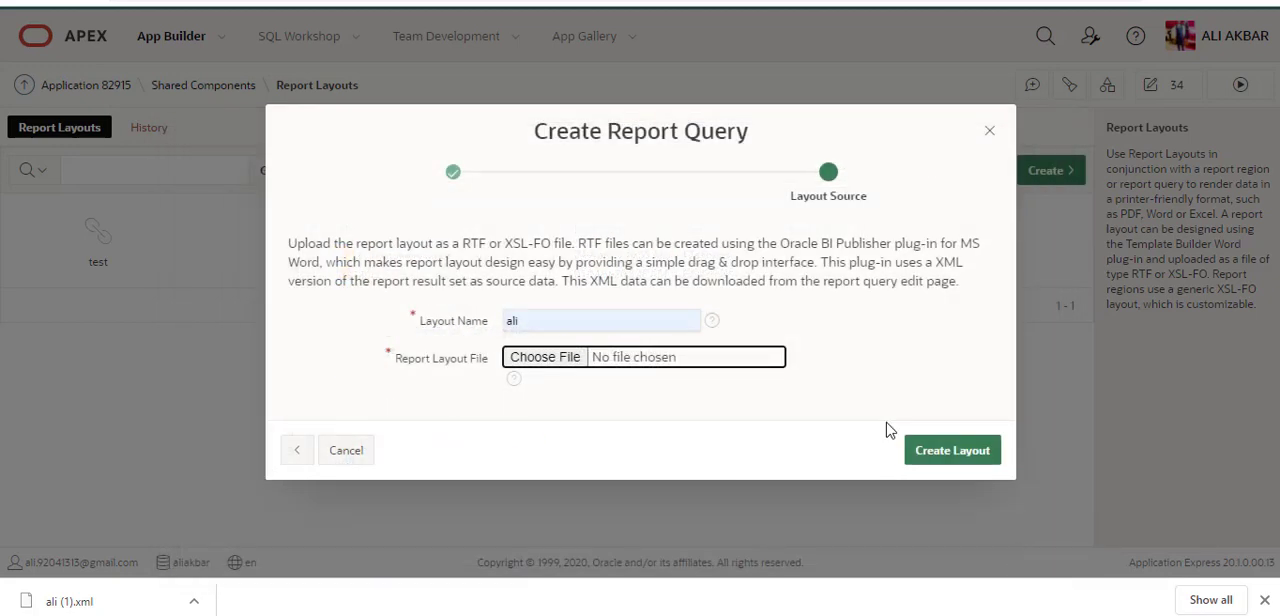
click(848, 376)
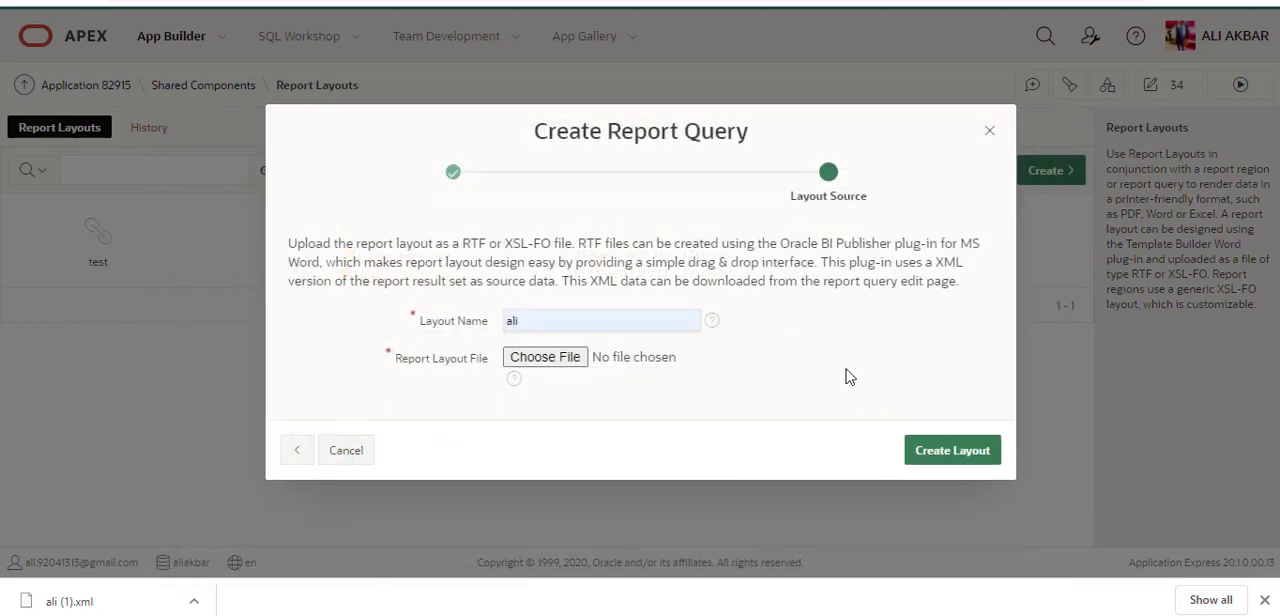
Step: Choose ali.rtf from the Desktop as the report layout file and create the layout
click(545, 357)
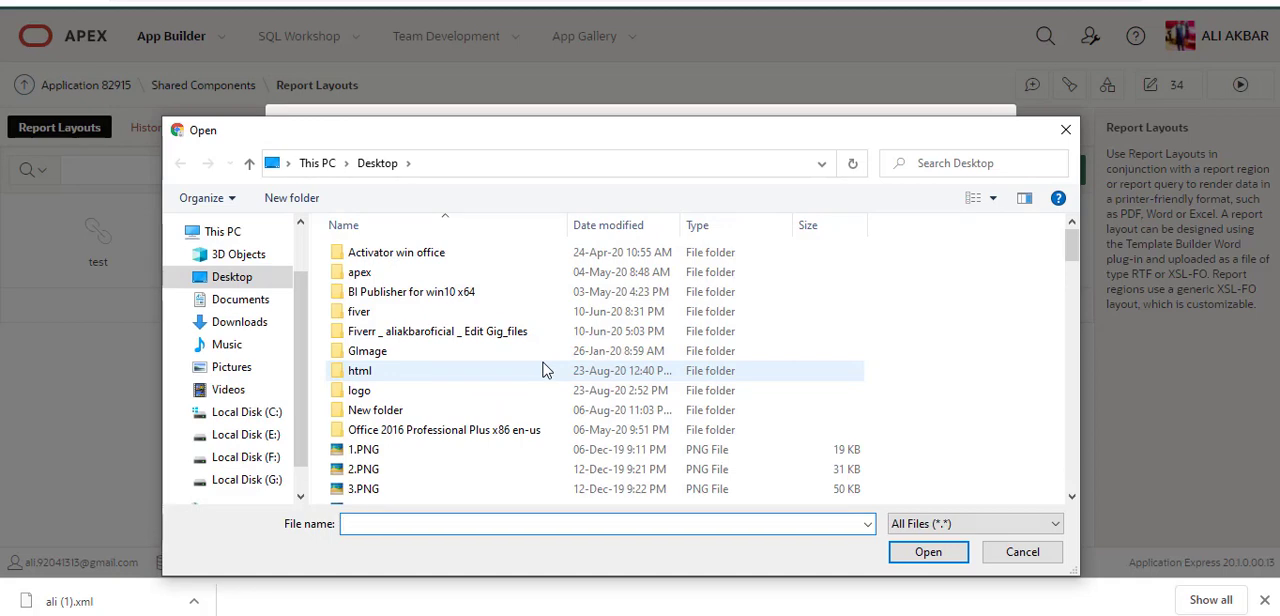
text(al)
key(Down)
key(Down)
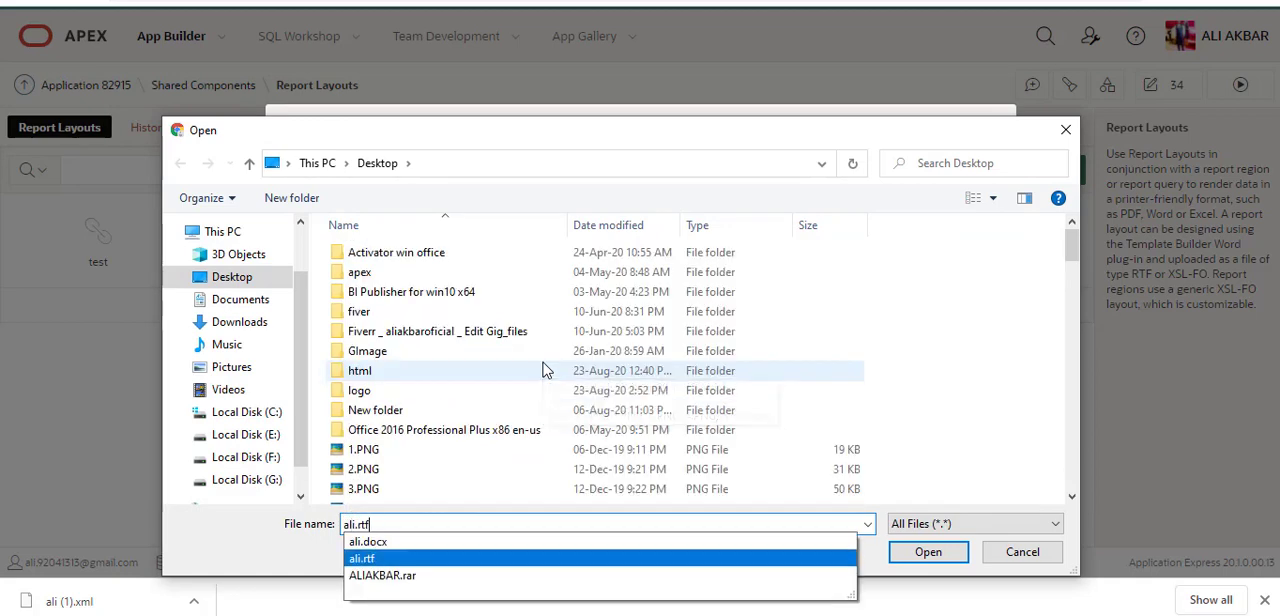
key(Return)
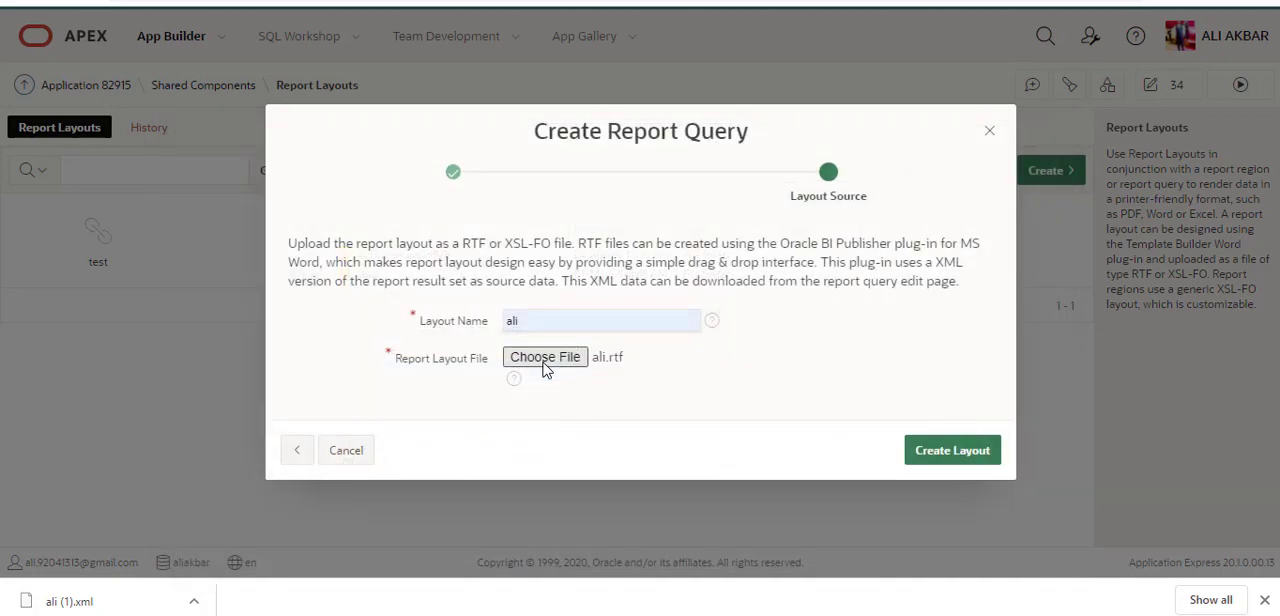
click(935, 453)
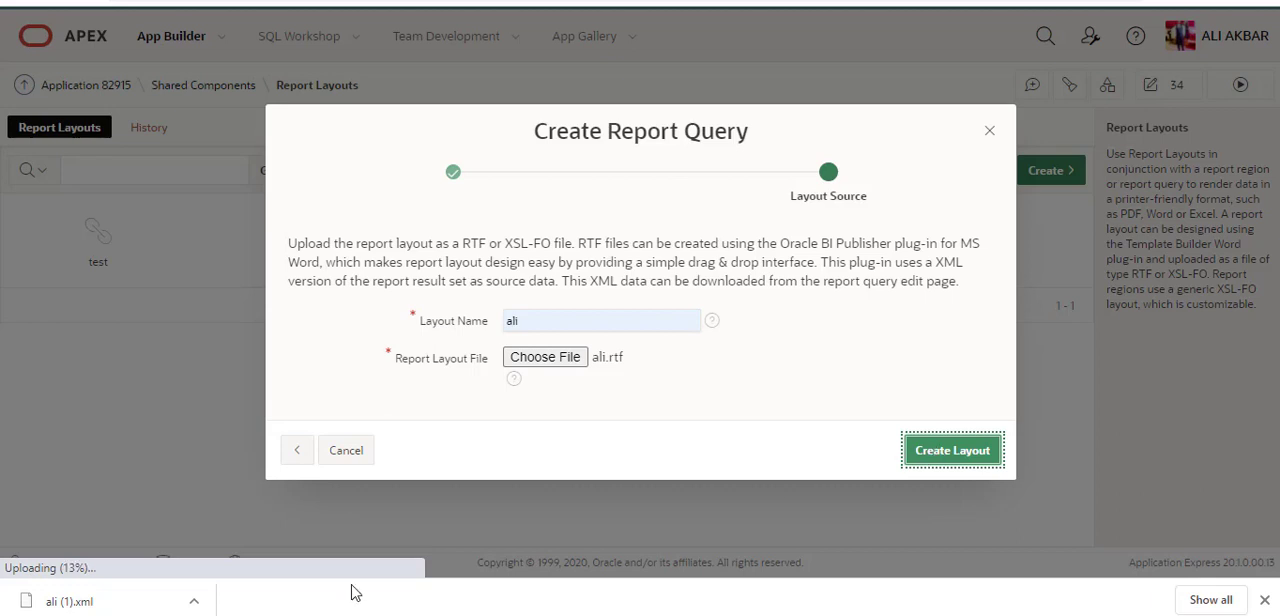
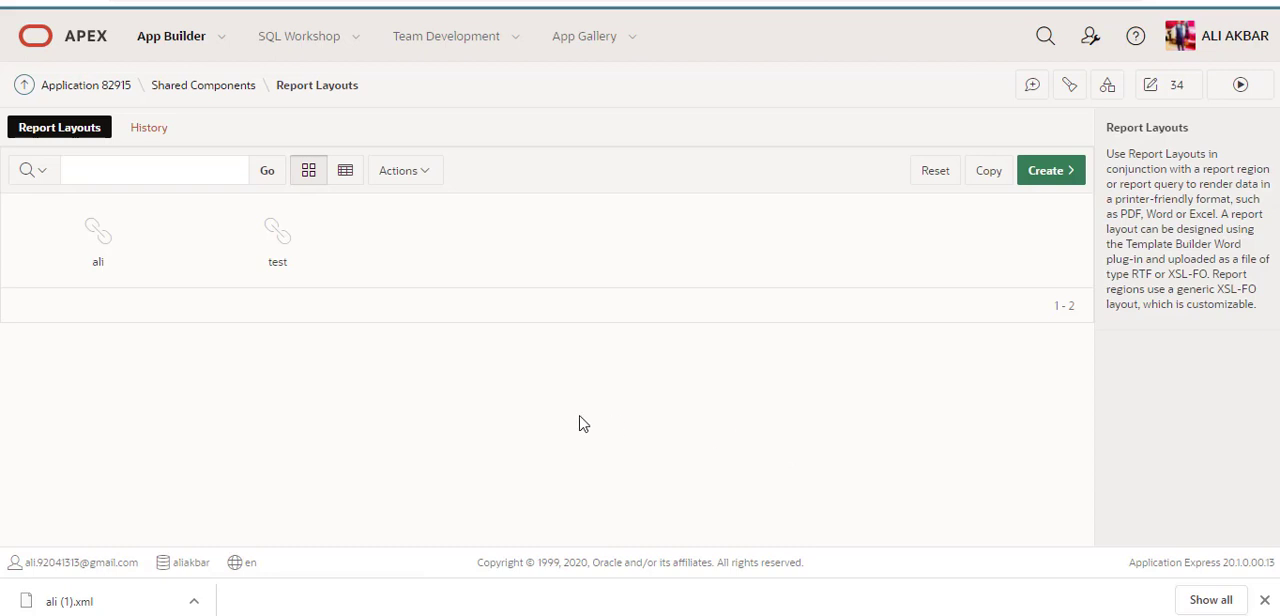
Step: Open the ali report query from the Report Queries in Shared Components, consulting the notes on the remaining steps
click(222, 90)
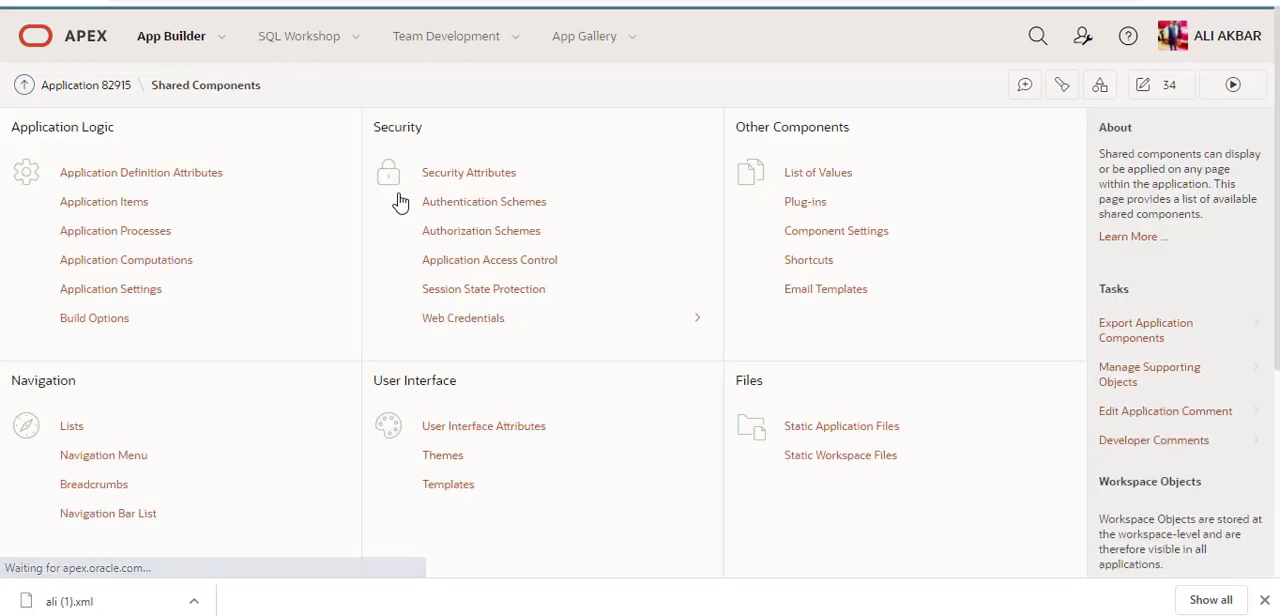
scroll(628, 363, down, 5)
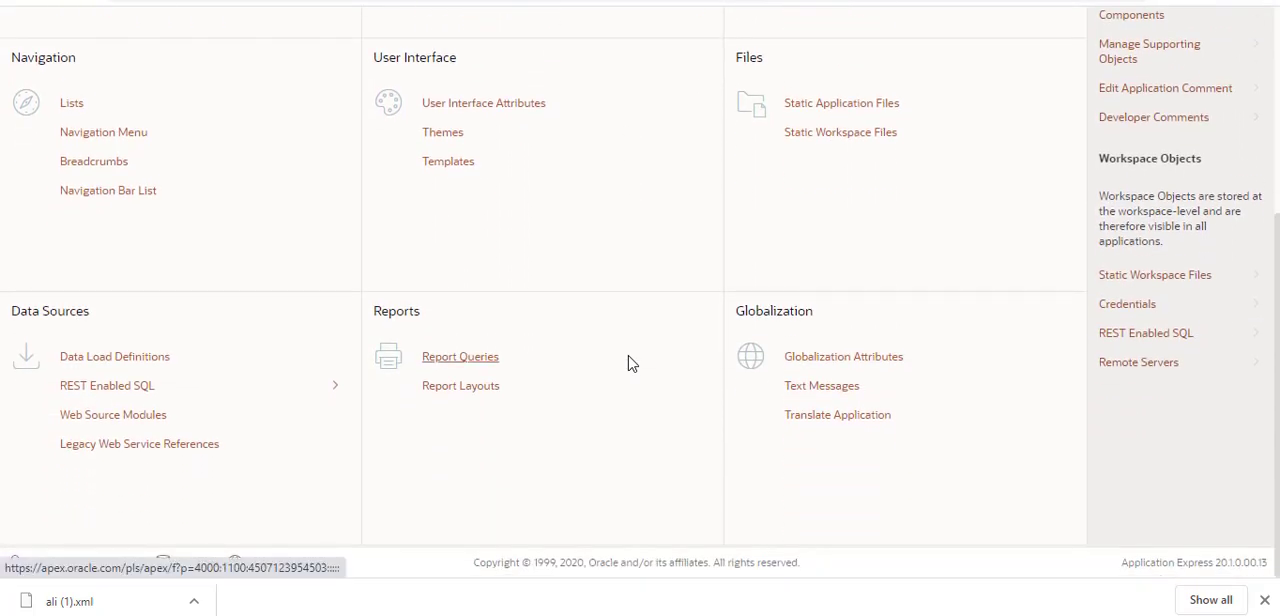
click(480, 356)
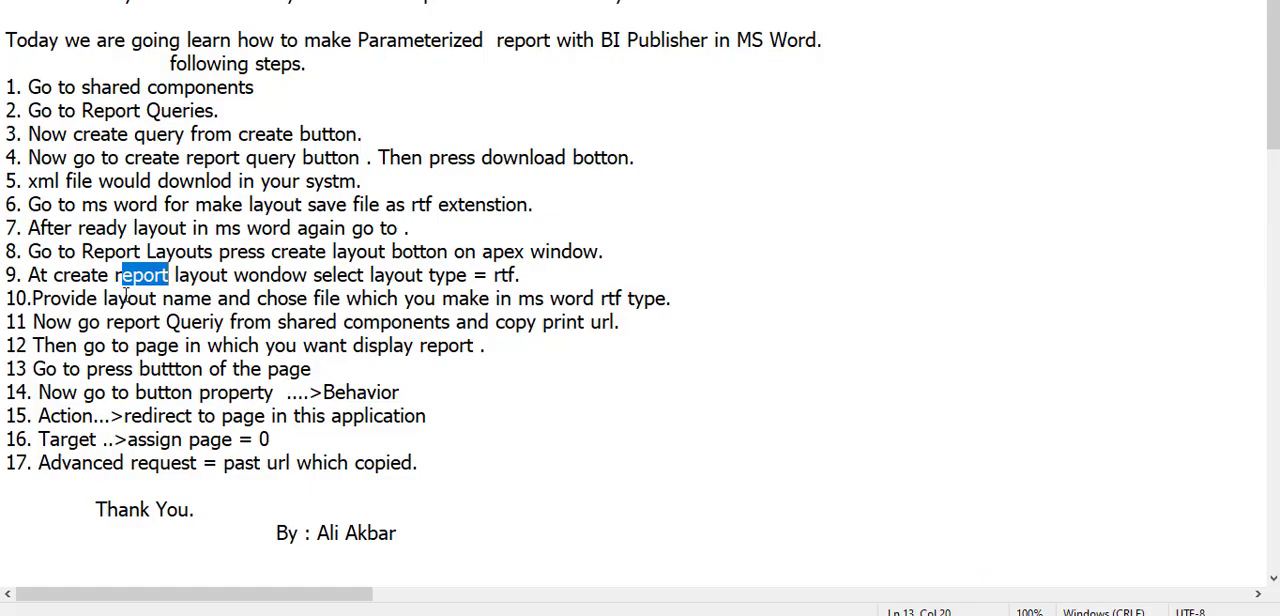
click(150, 300)
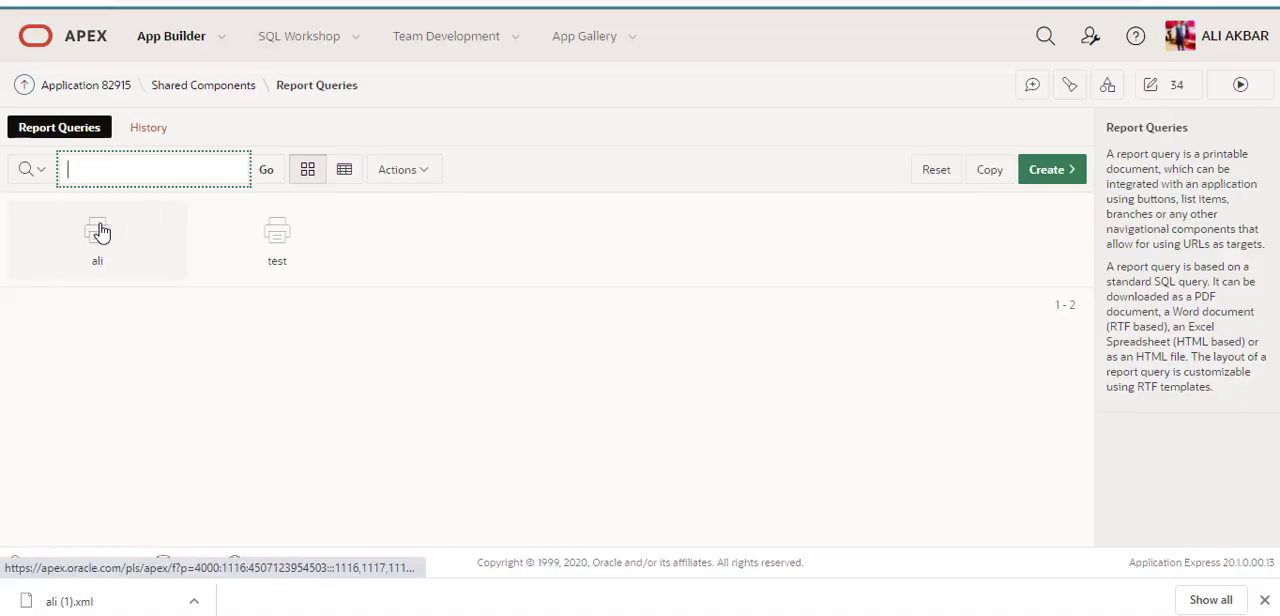
click(100, 231)
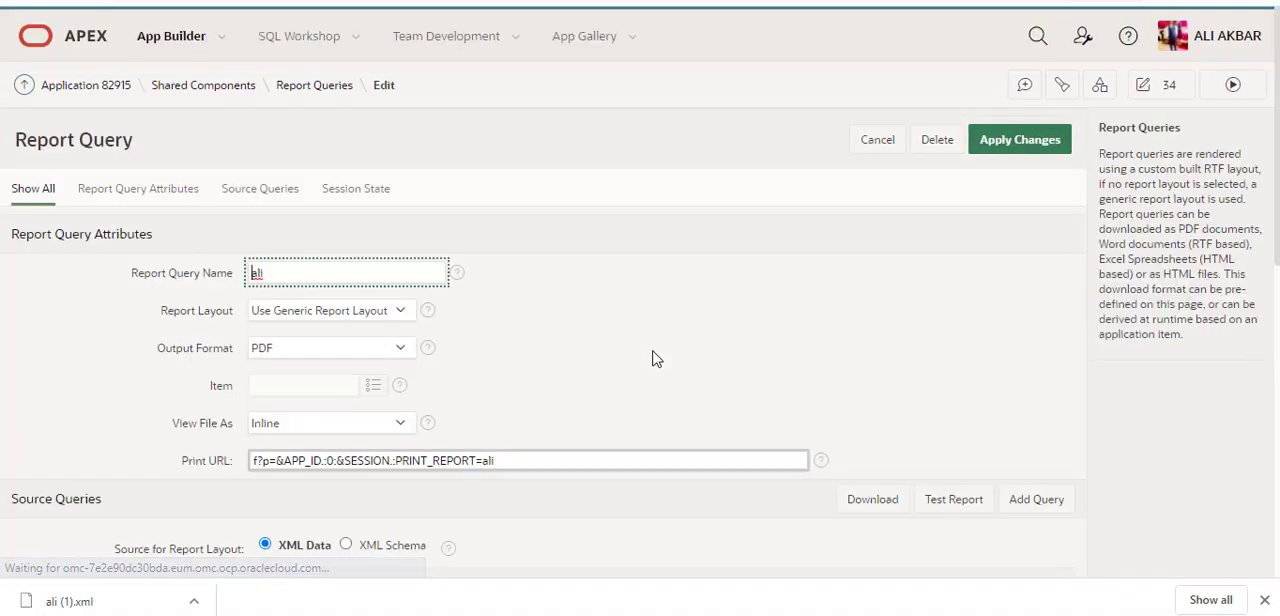
Step: Set the ali report query's Report Layout to ali and apply the changes
scroll(654, 358, down, 3)
scroll(654, 358, up, 2)
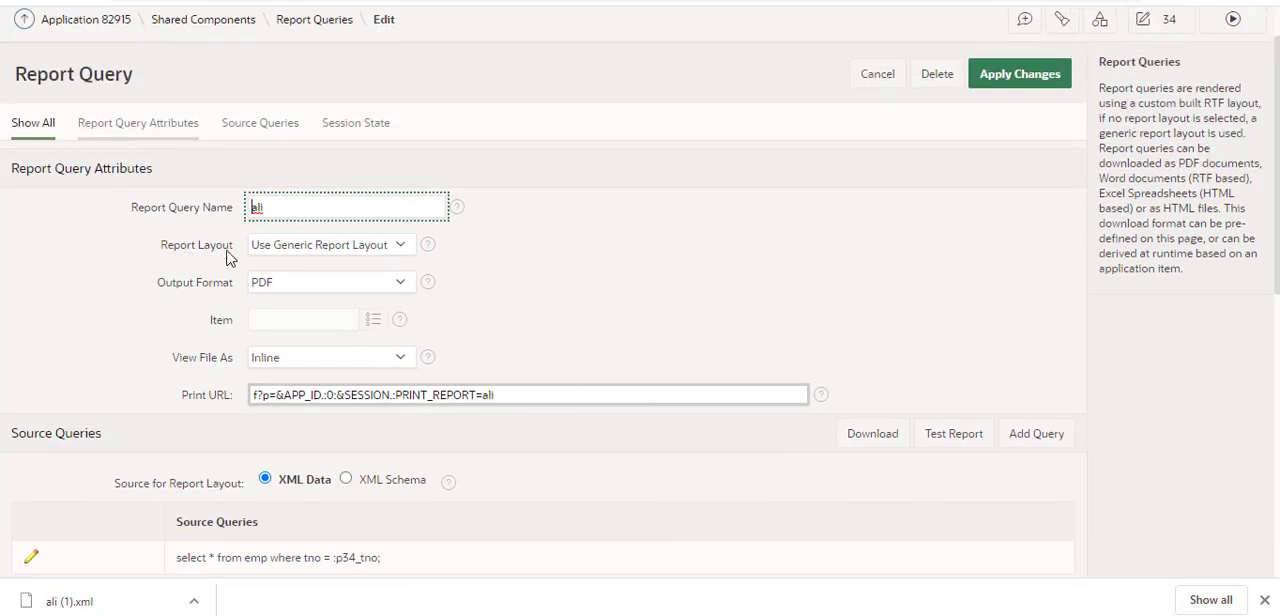
click(354, 257)
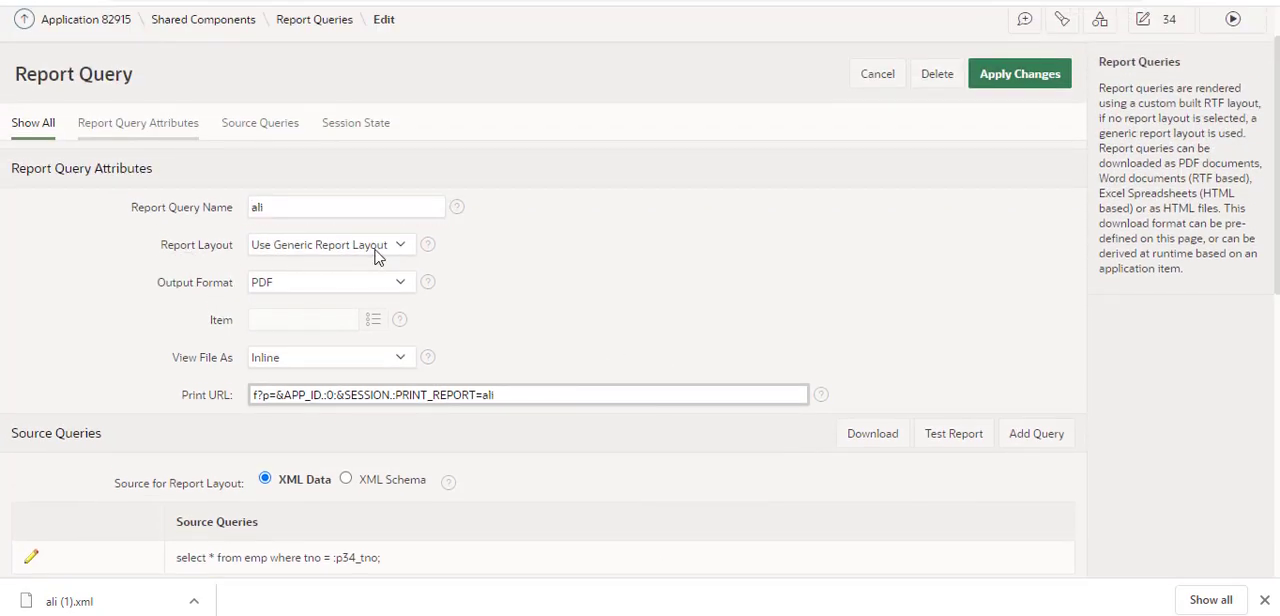
click(374, 254)
click(370, 279)
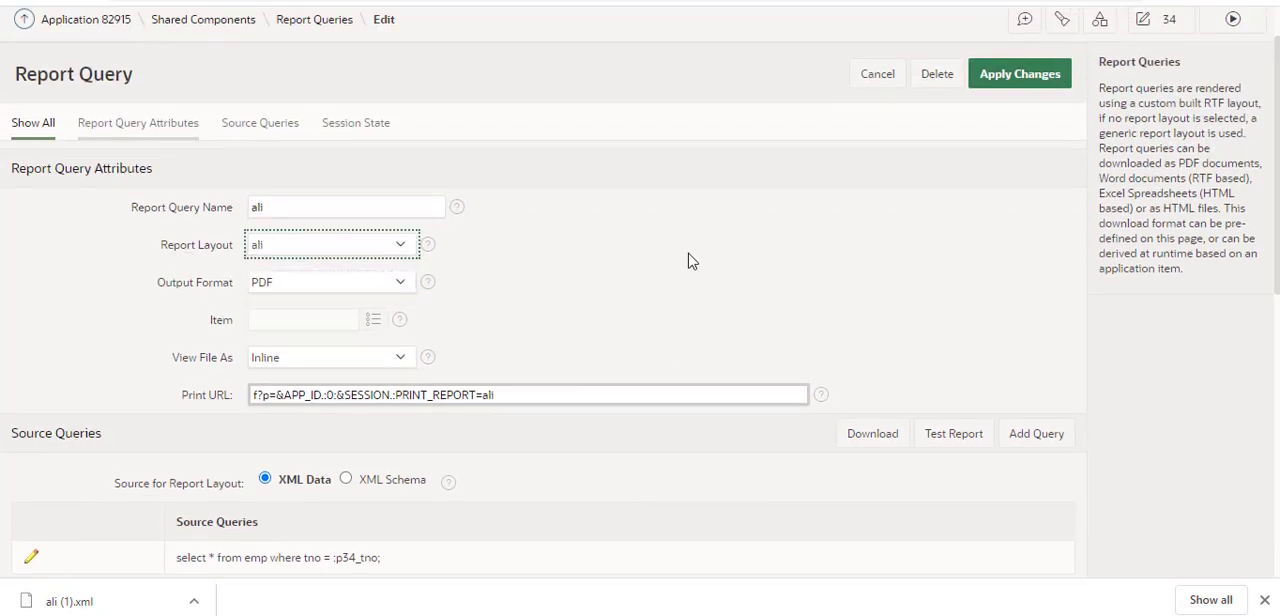
click(1020, 82)
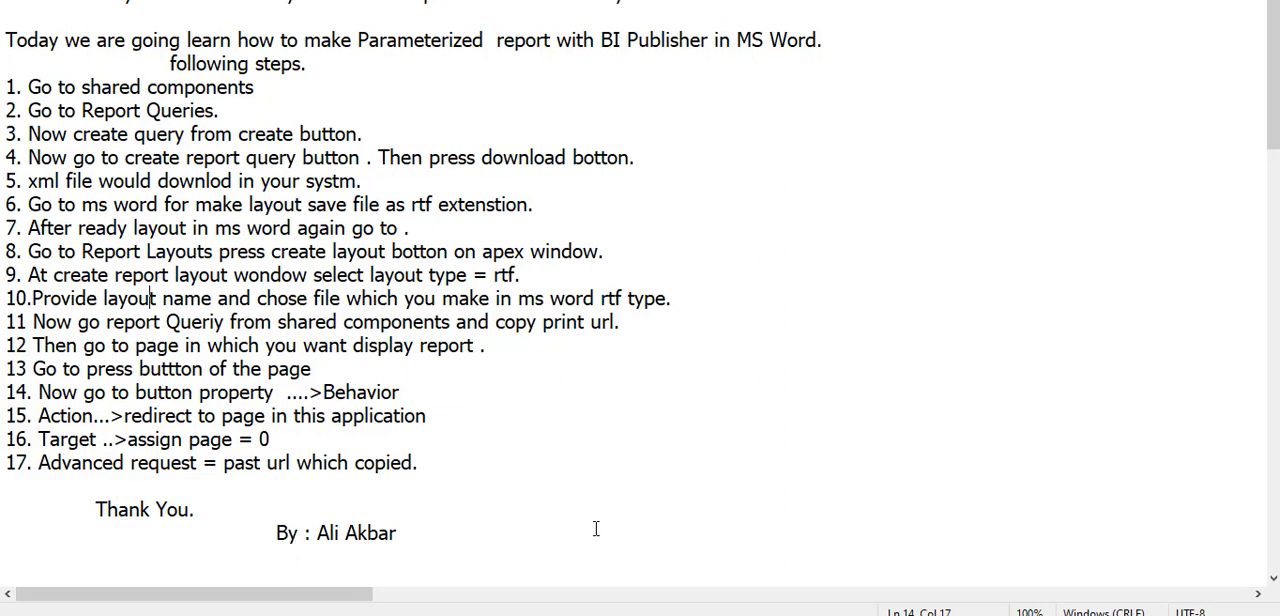
Step: Switch from the notes back to Oracle APEX and reopen the ali report query through Shared Components
key(alt+Tab)
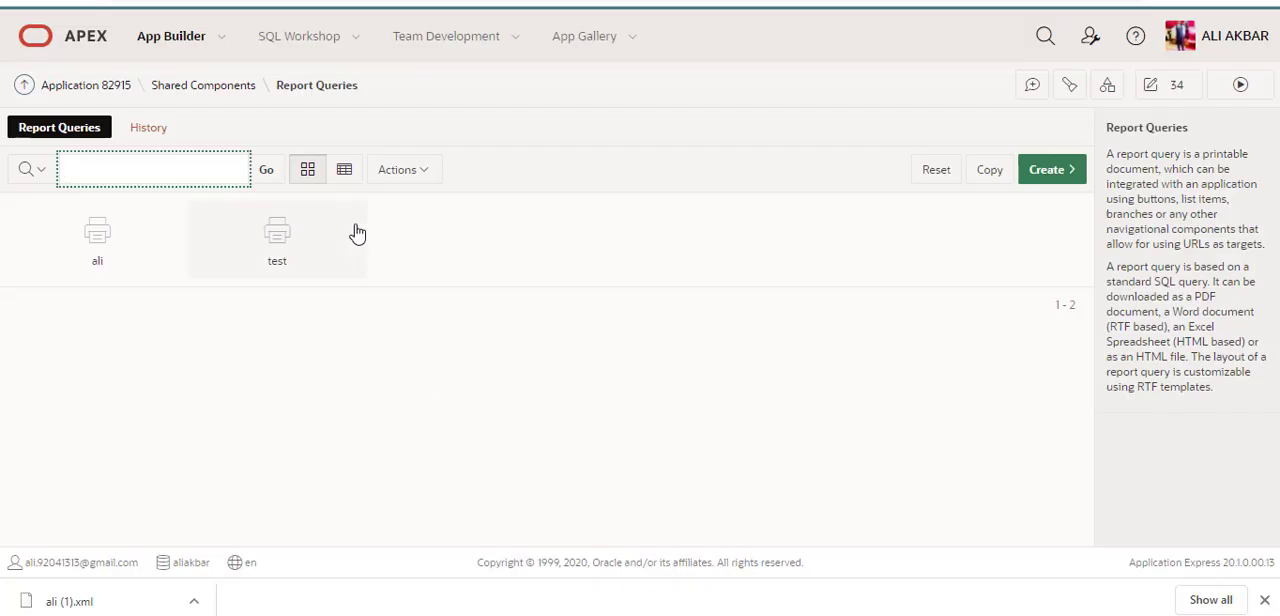
click(222, 85)
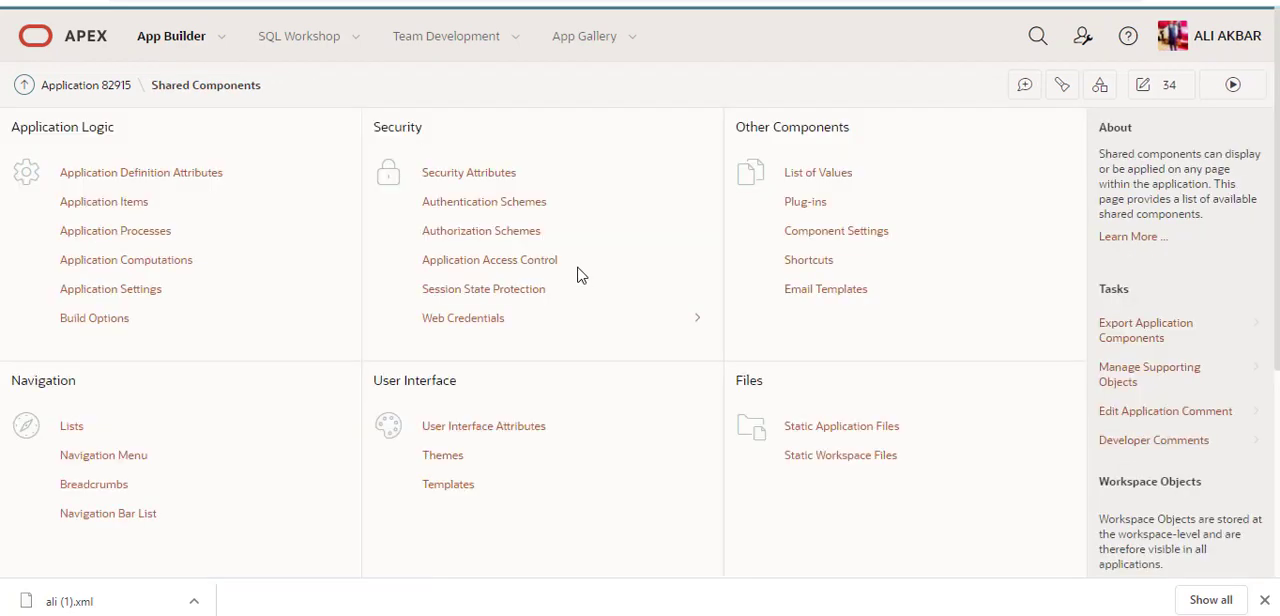
scroll(577, 275, down, 3)
click(483, 362)
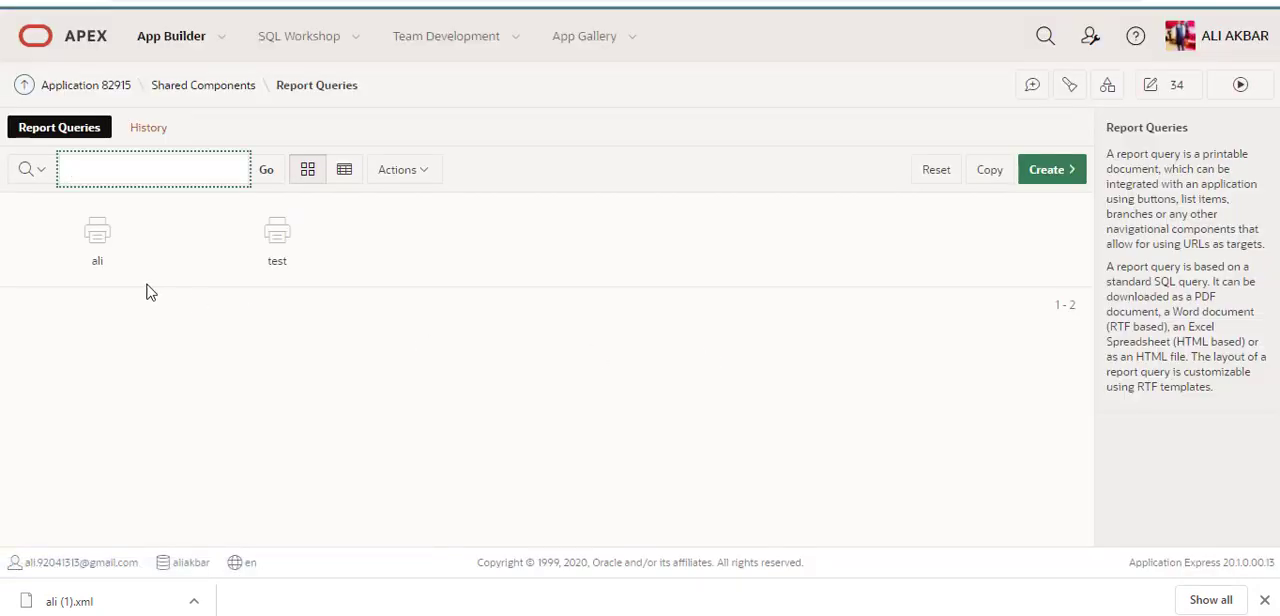
click(91, 257)
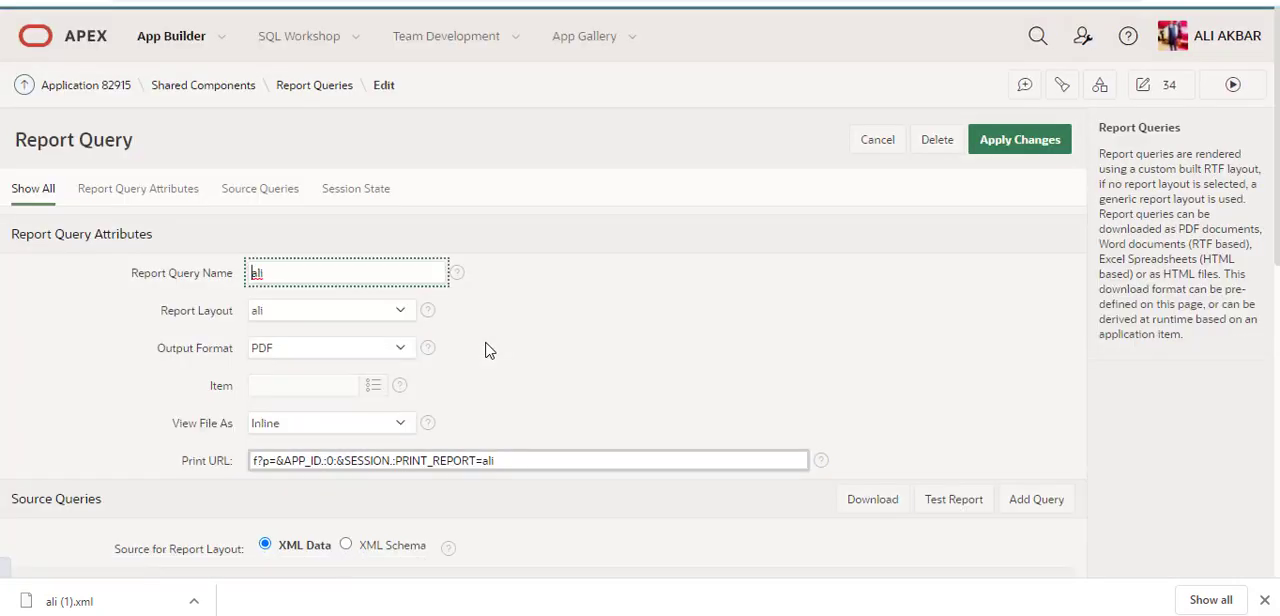
Step: Select the PRINT_REPORT=ali part of the query's Print URL for use as the request value, and apply the changes
scroll(488, 345, down, 2)
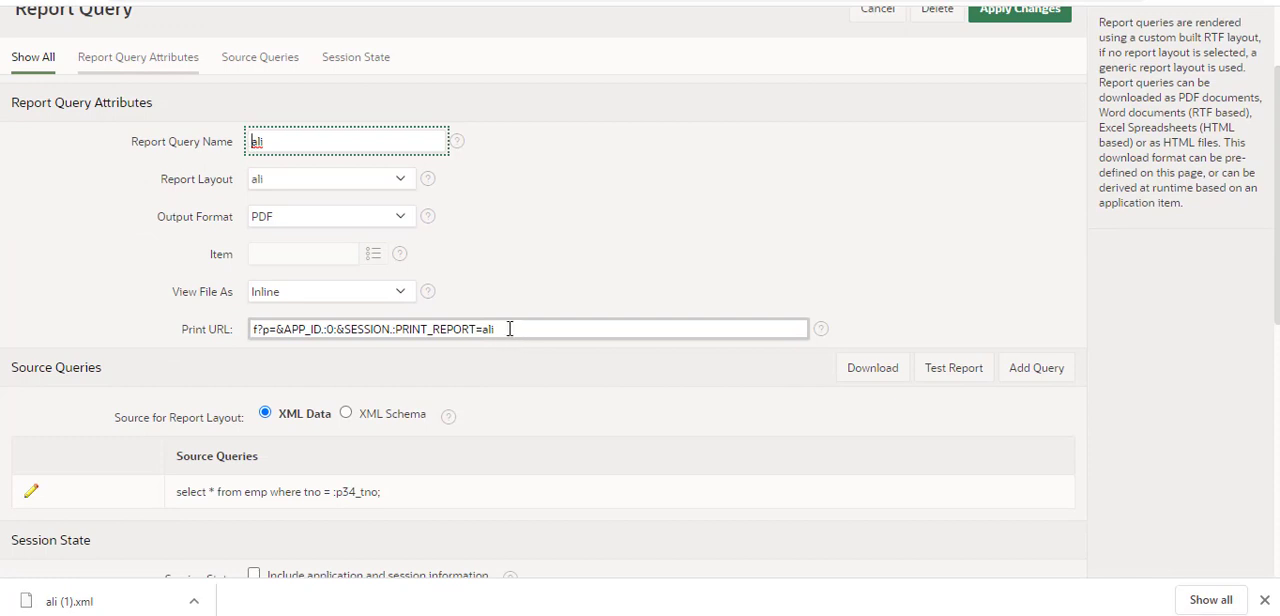
click(507, 329)
drag(486, 328, 409, 327)
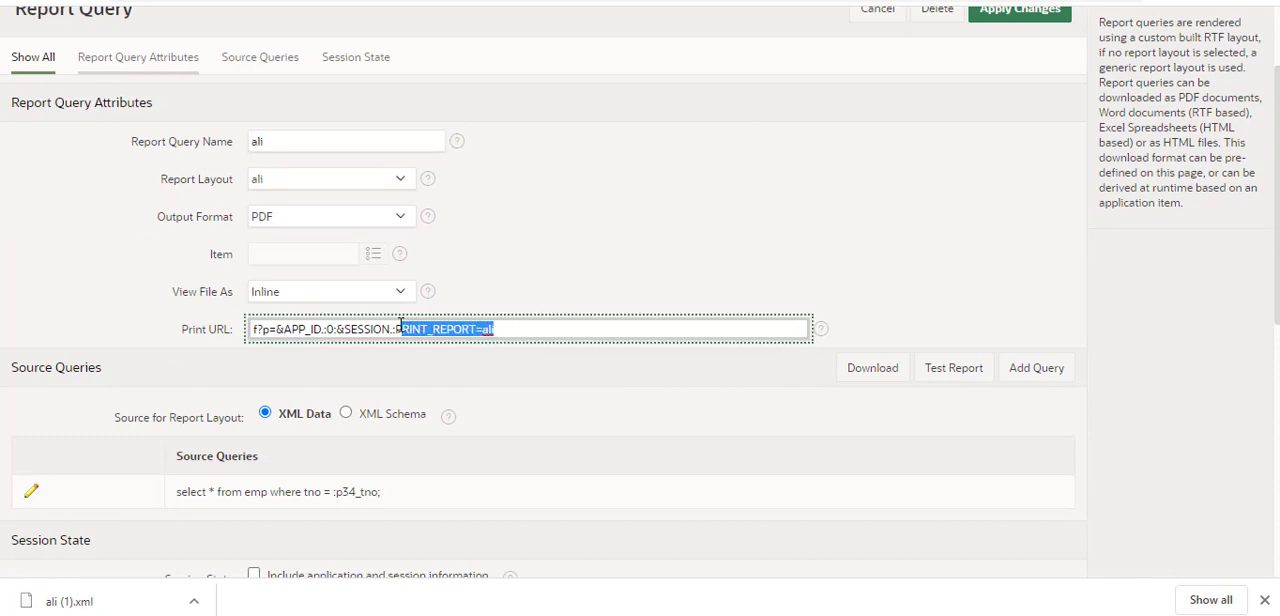
key(ctrl+a)
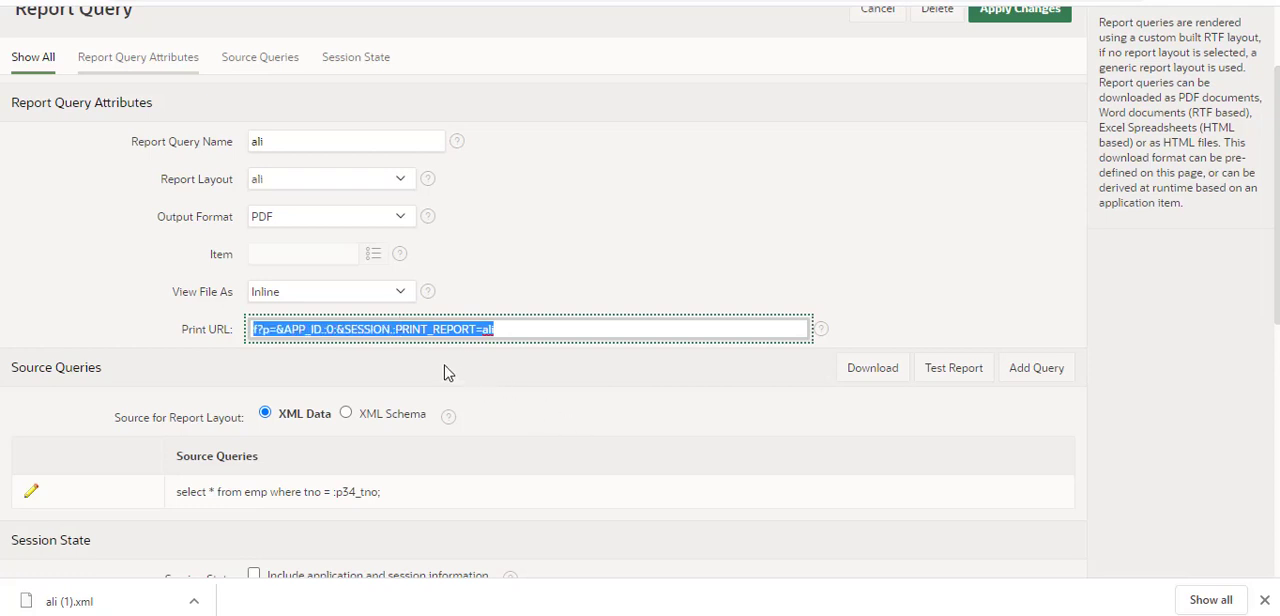
click(400, 331)
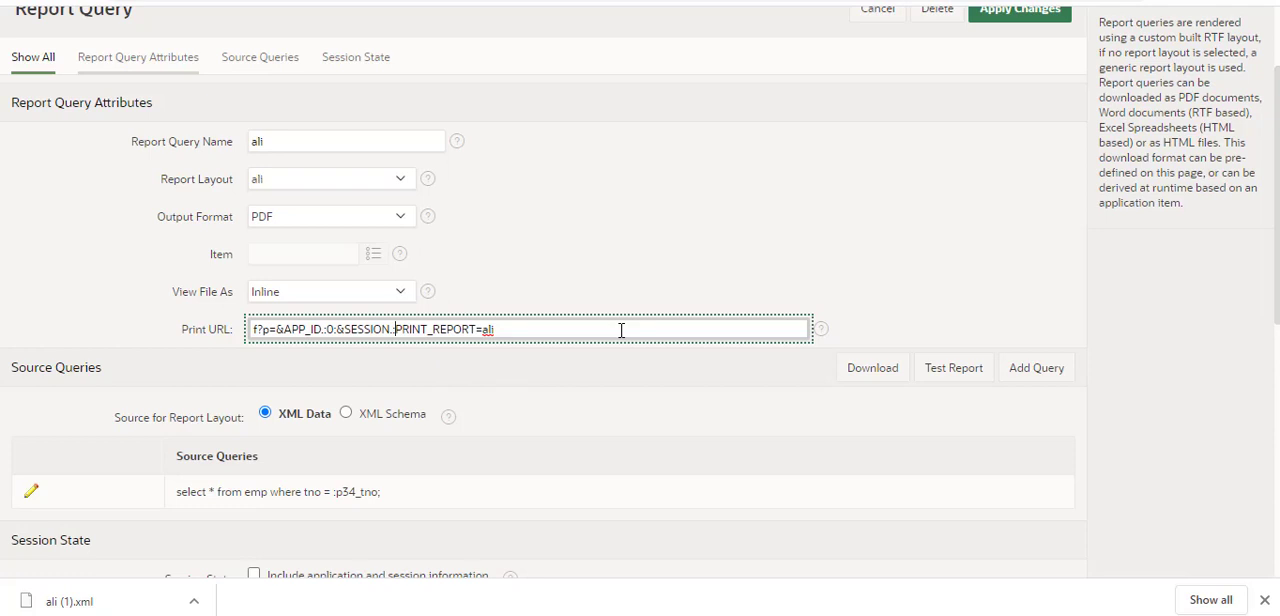
key(shift+End)
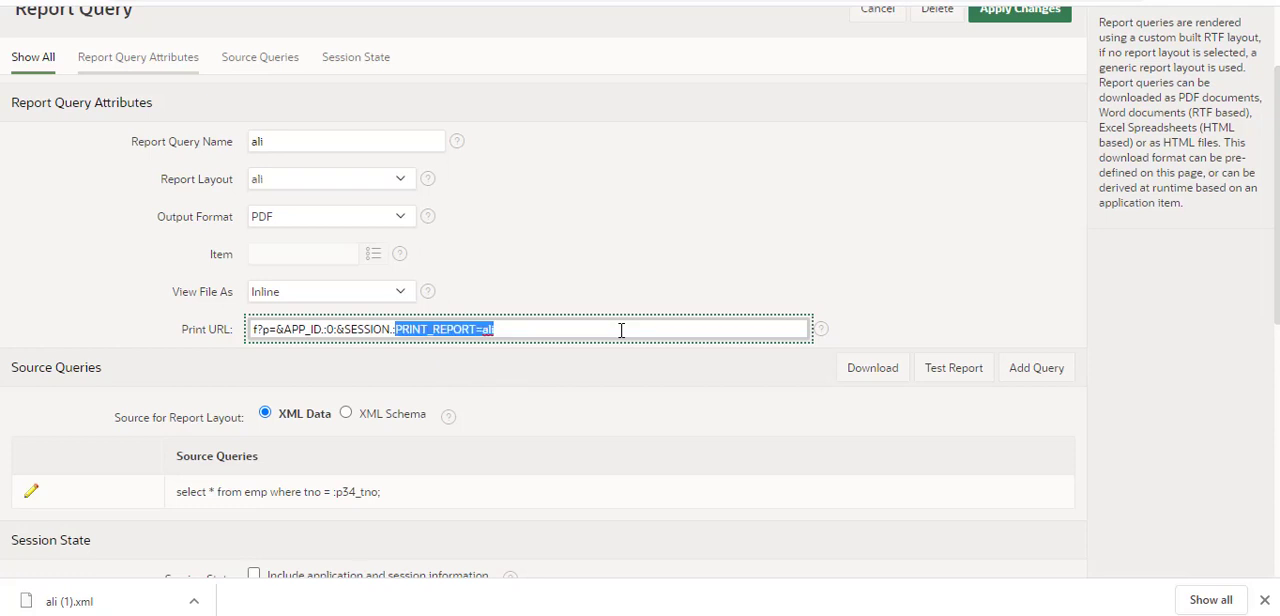
scroll(1071, 297, up, 2)
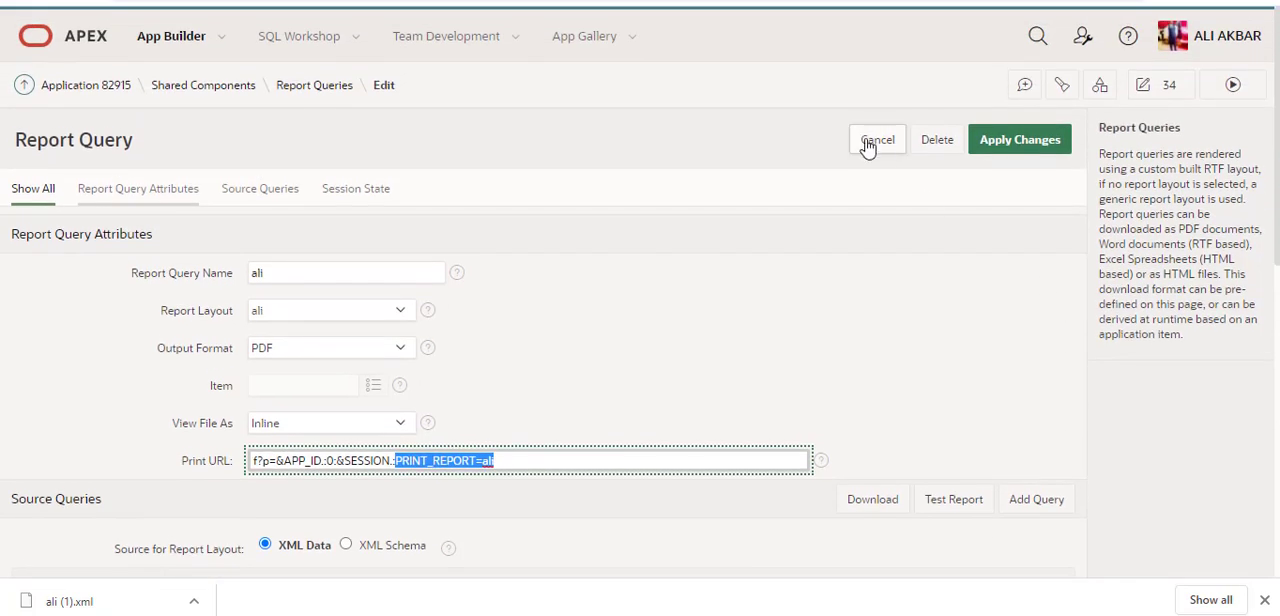
click(1034, 135)
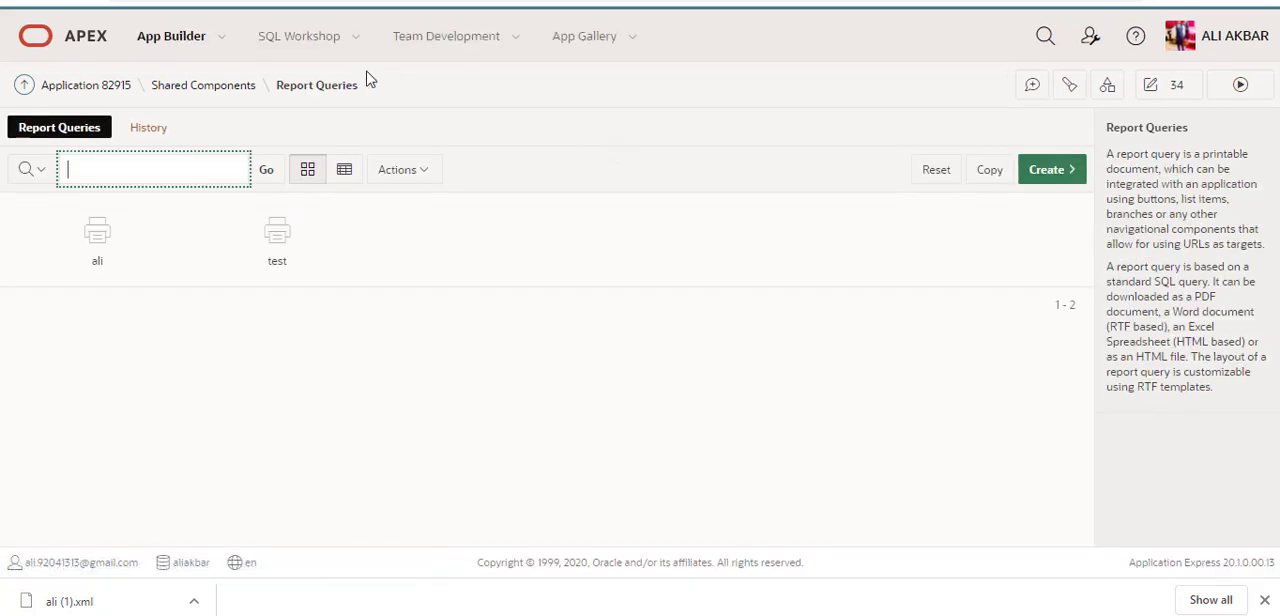
Step: Switch to the running Human Resource application and open its BI Publisher With Parameter page, page 34, in Page Designer
key(ctrl+Tab)
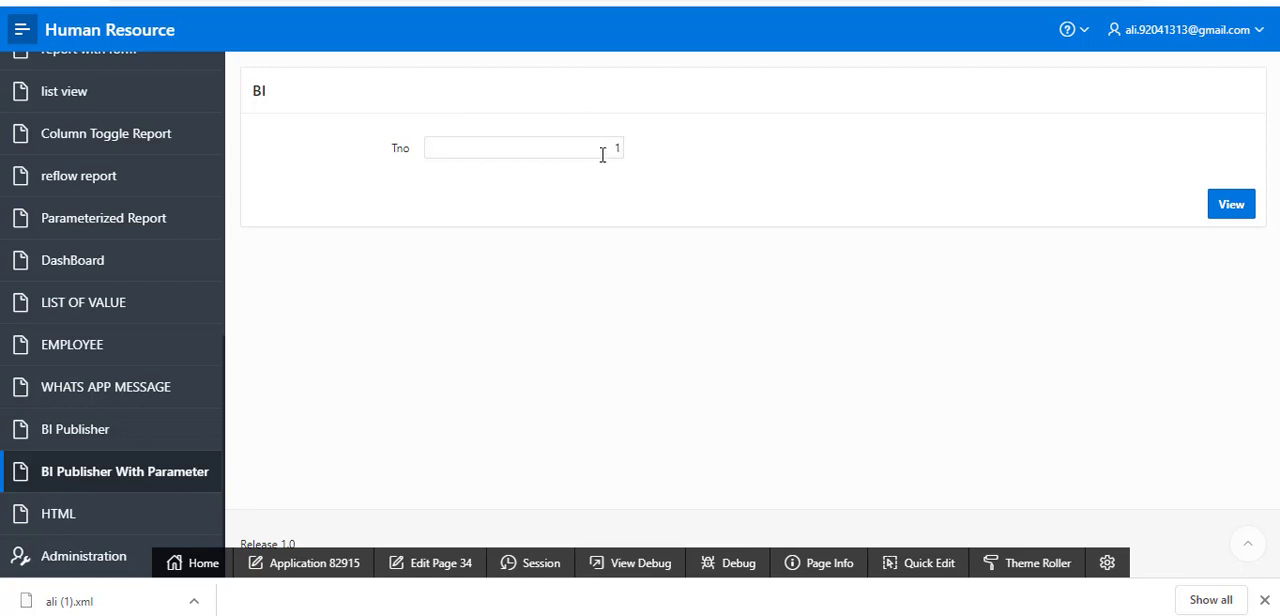
click(538, 147)
click(451, 568)
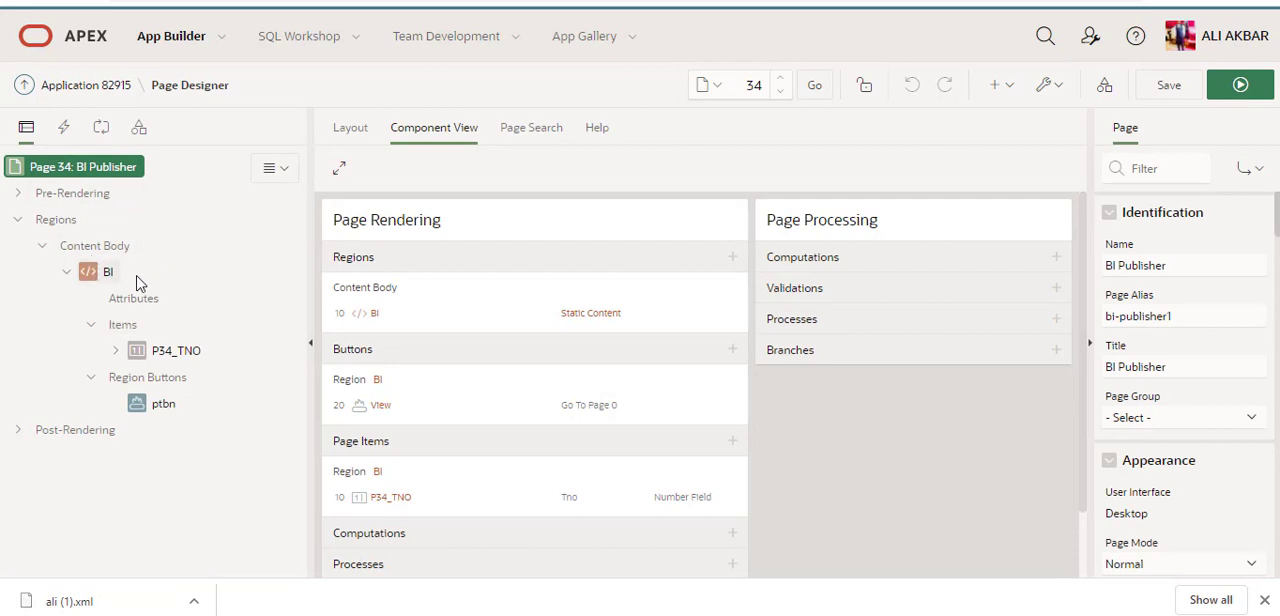
Step: Review the properties of the BI region and the name of its P34_TNO number field
click(107, 280)
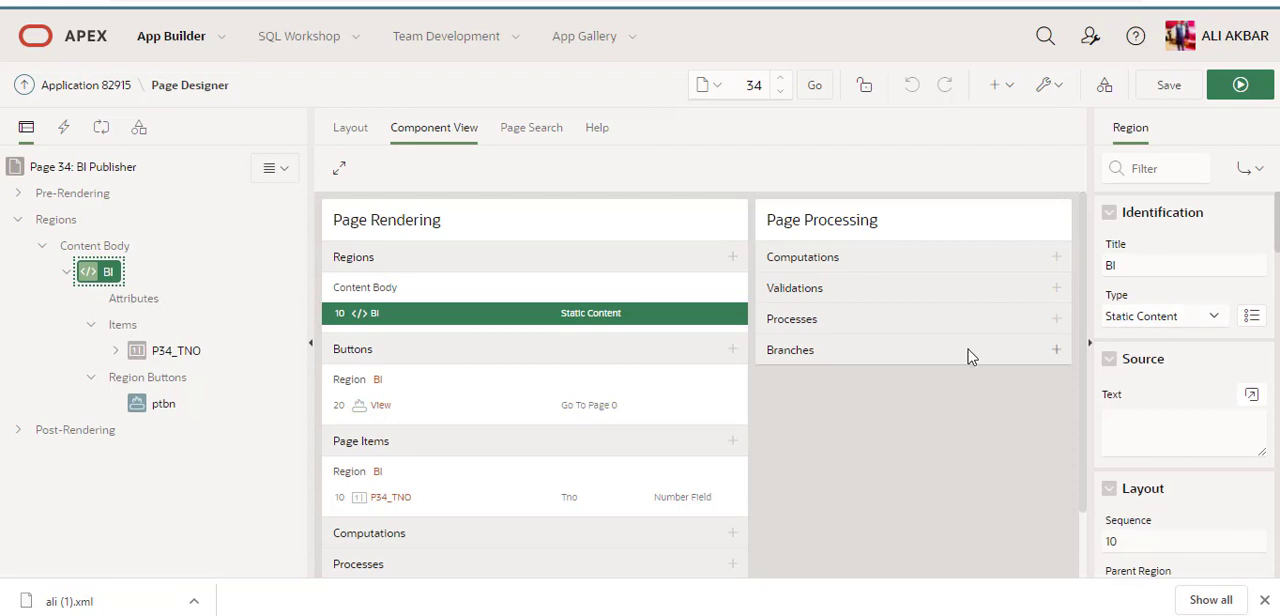
click(189, 352)
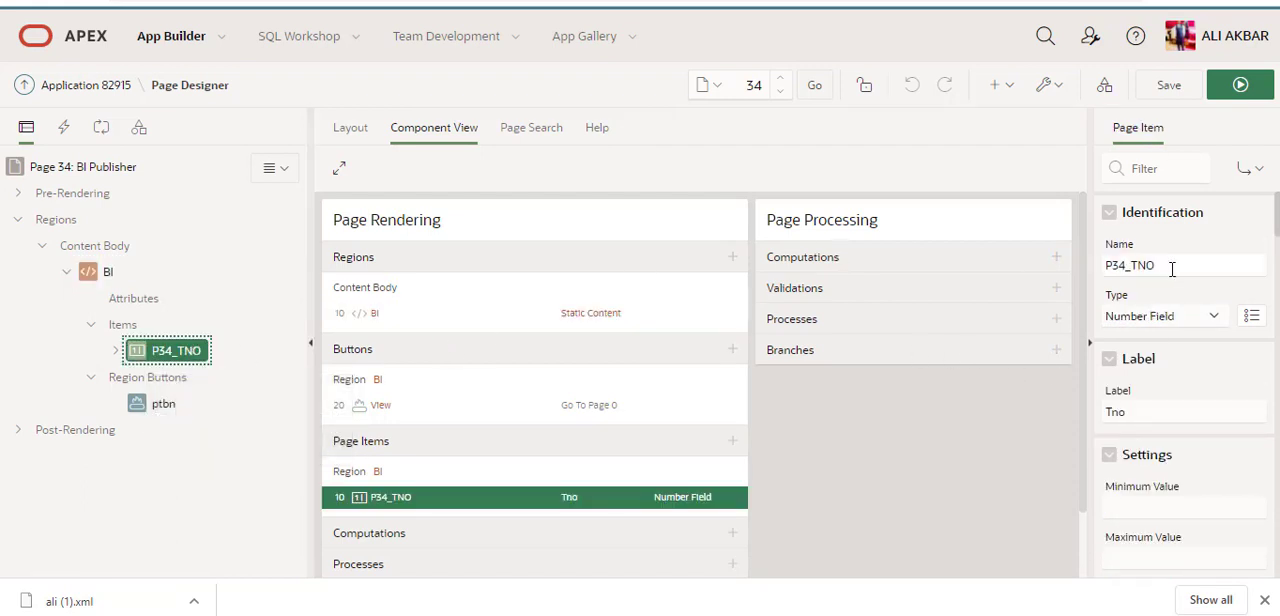
click(1172, 269)
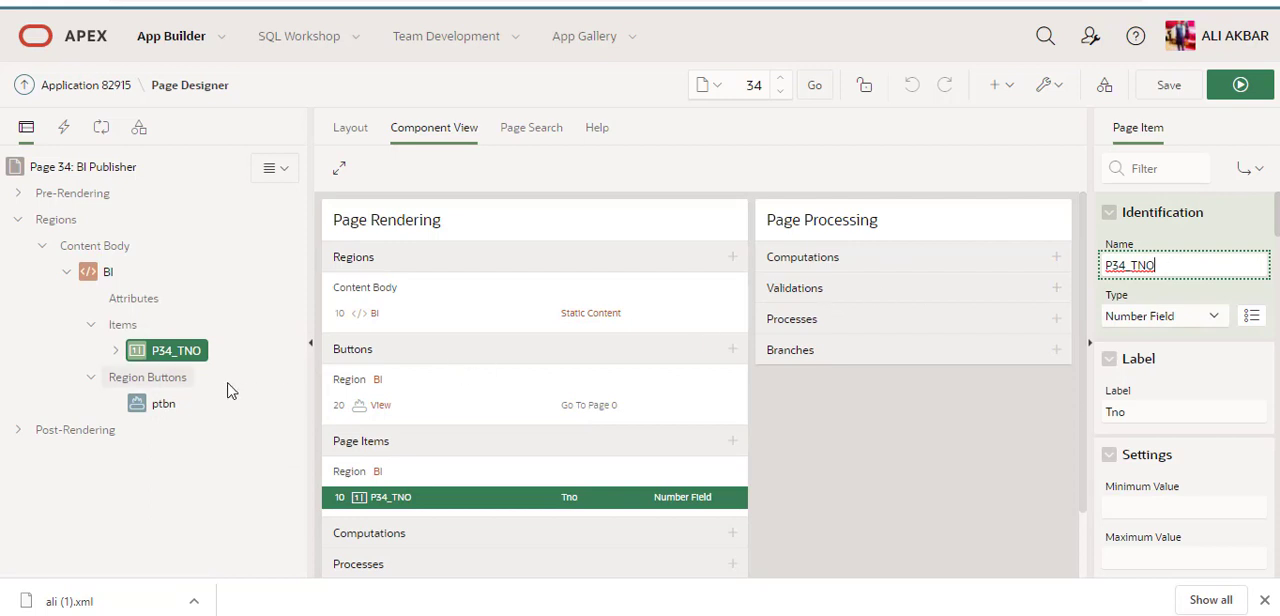
Step: Set the ptbn button's behavior action to Redirect to Page in this Application
click(156, 410)
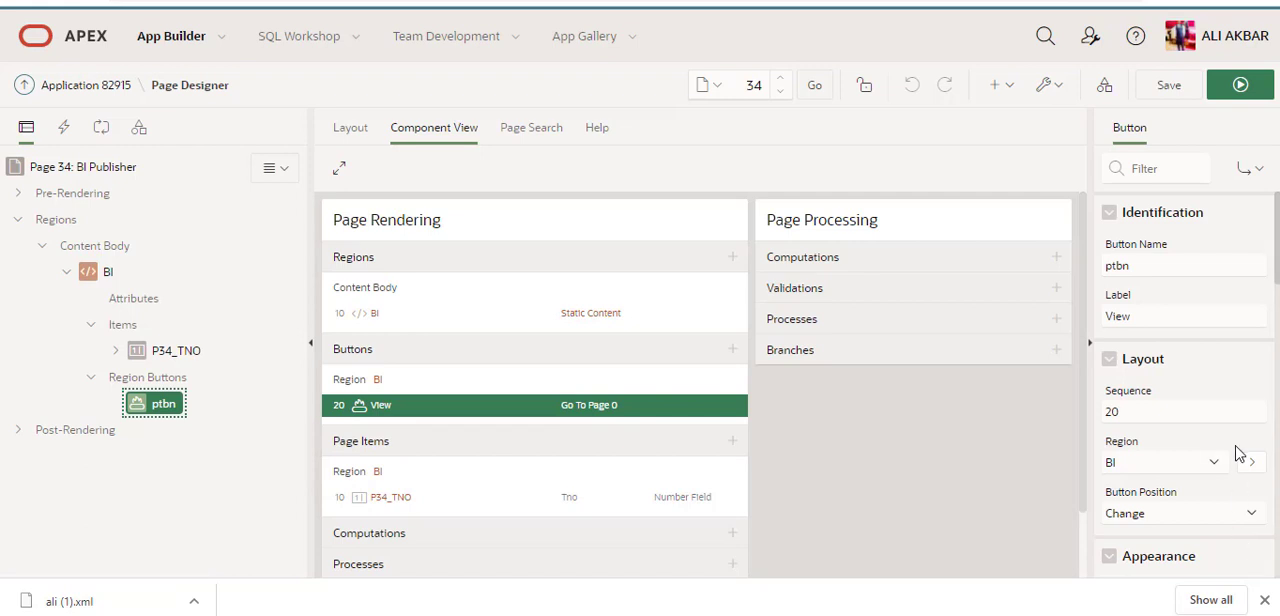
scroll(1238, 452, down, 5)
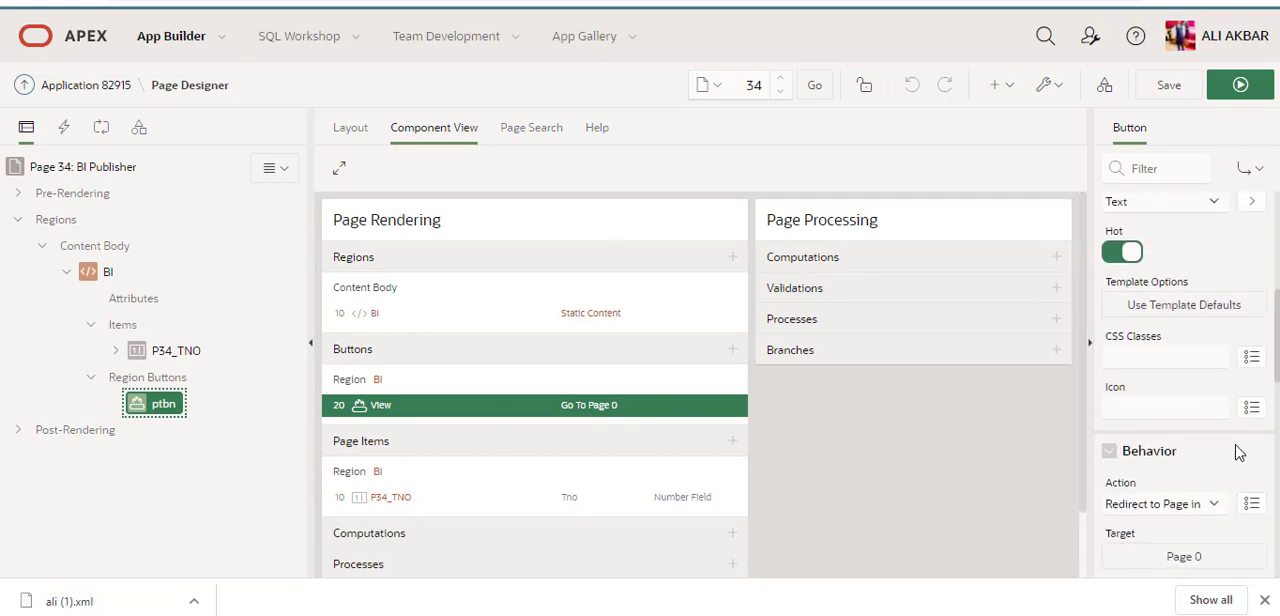
scroll(1238, 452, down, 3)
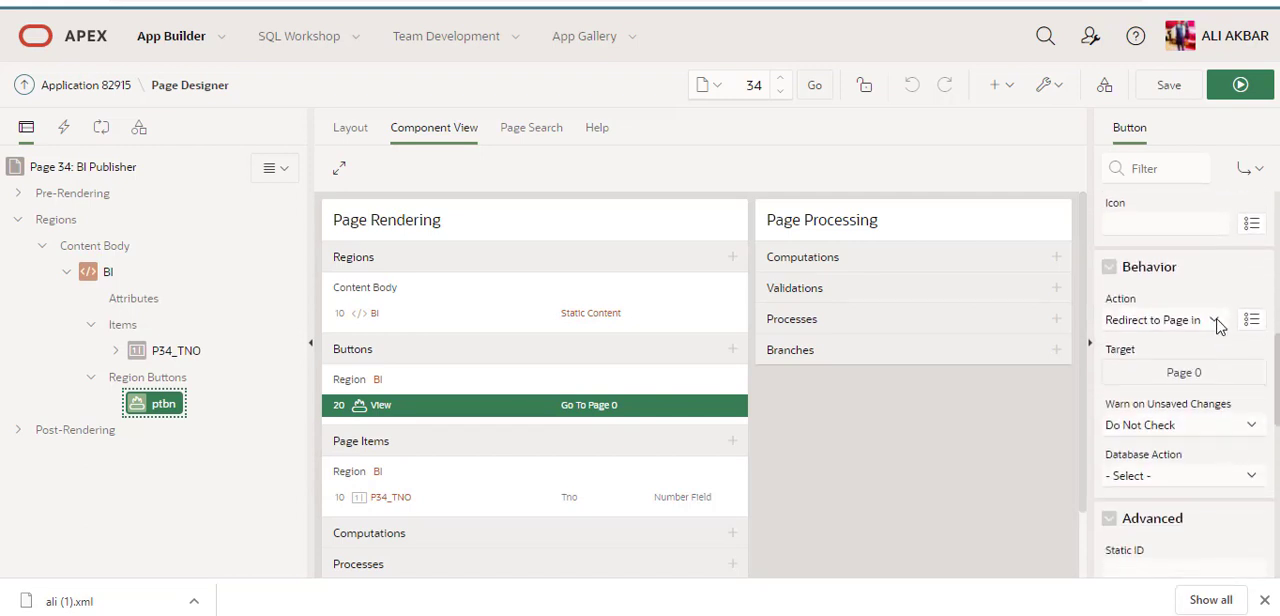
click(1215, 321)
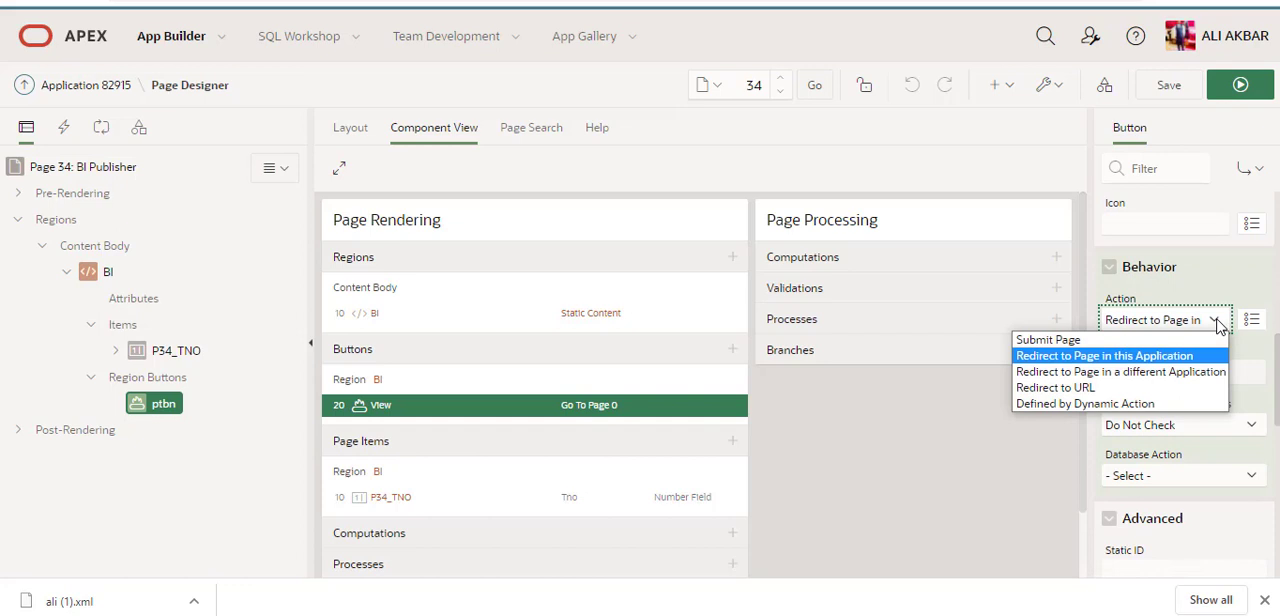
click(1140, 357)
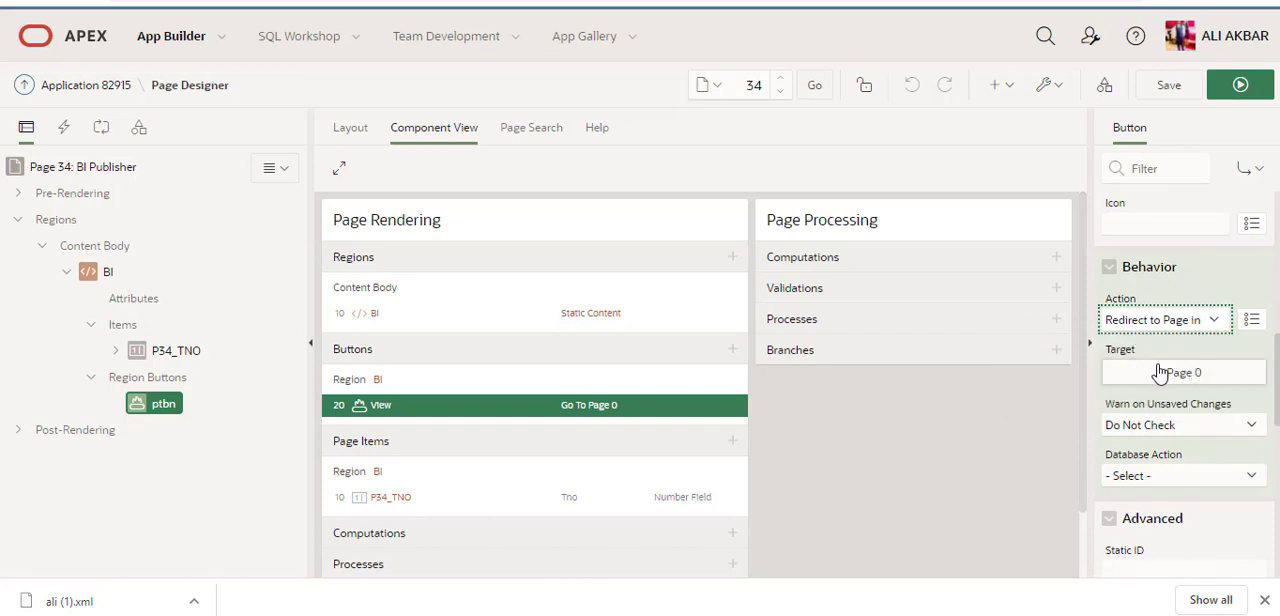
Step: Check that the ptbn button's link target uses page 0 and the request PRINT_REPORT=ali, and accept the target
click(1172, 375)
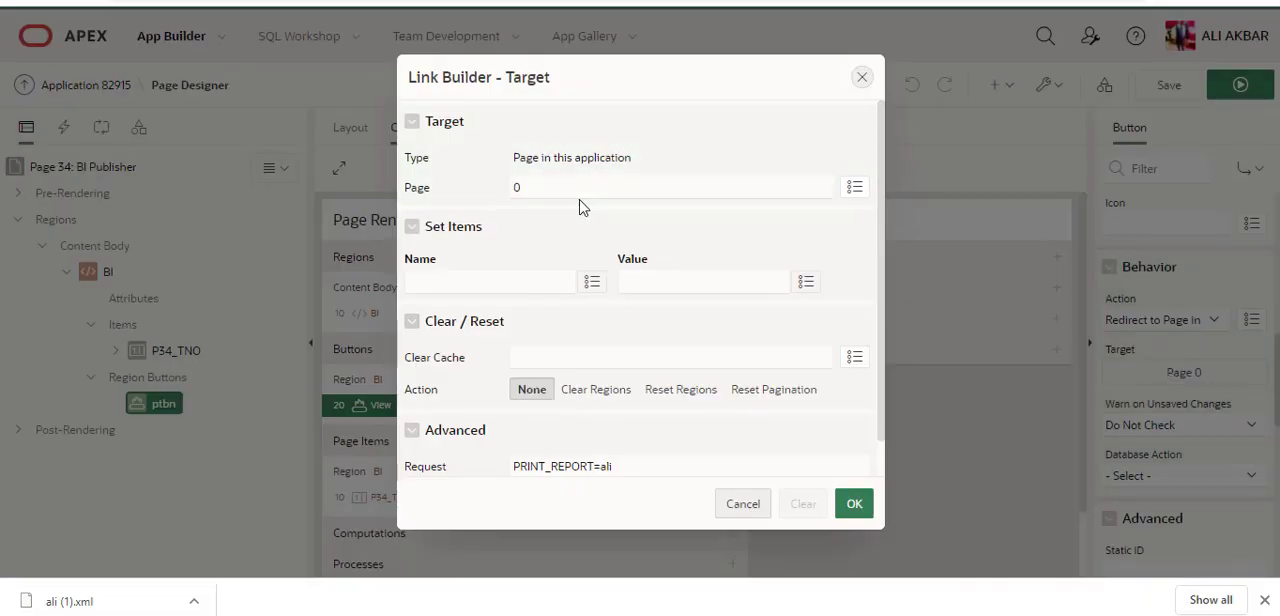
click(598, 187)
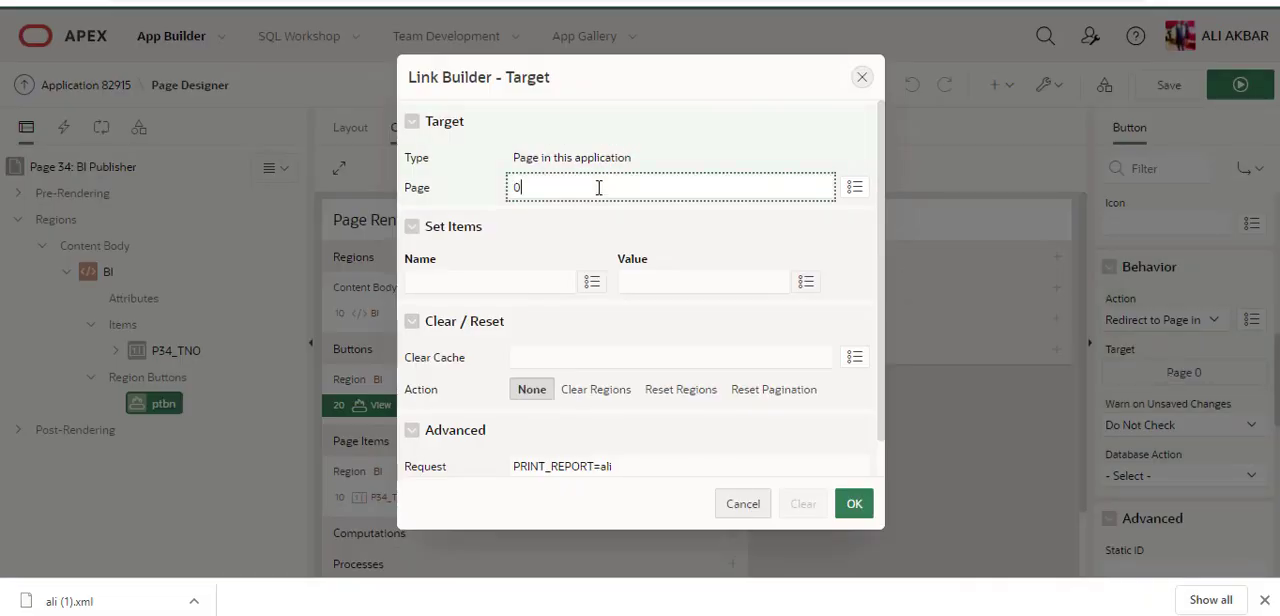
double_click(640, 457)
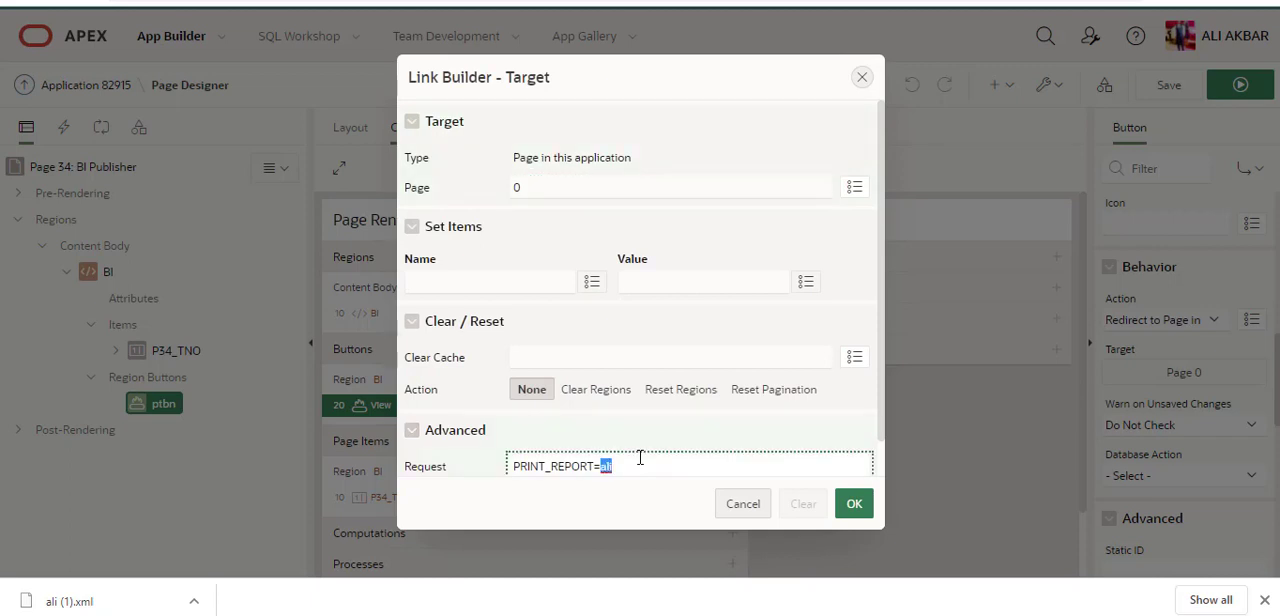
drag(639, 465, 515, 457)
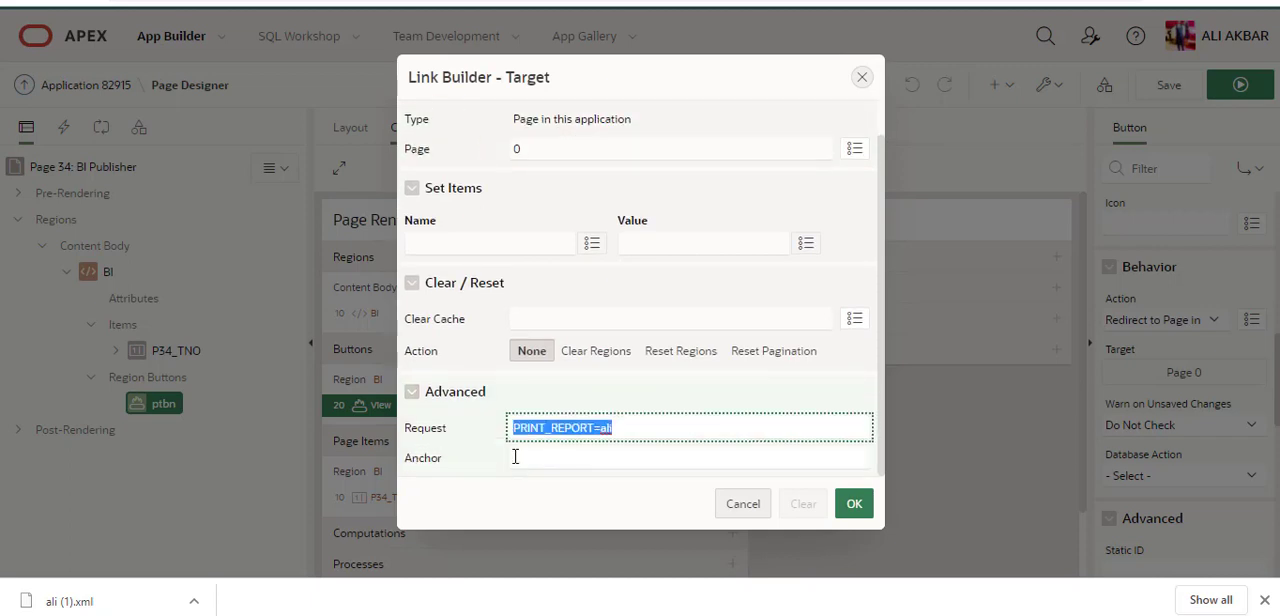
key(Right)
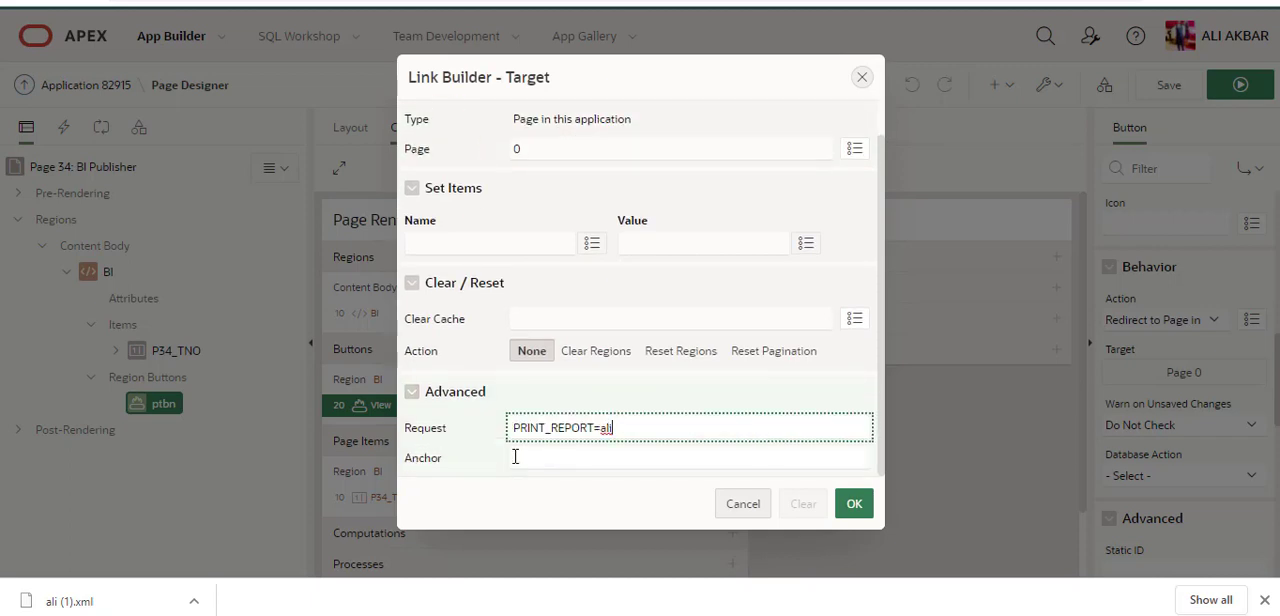
click(850, 504)
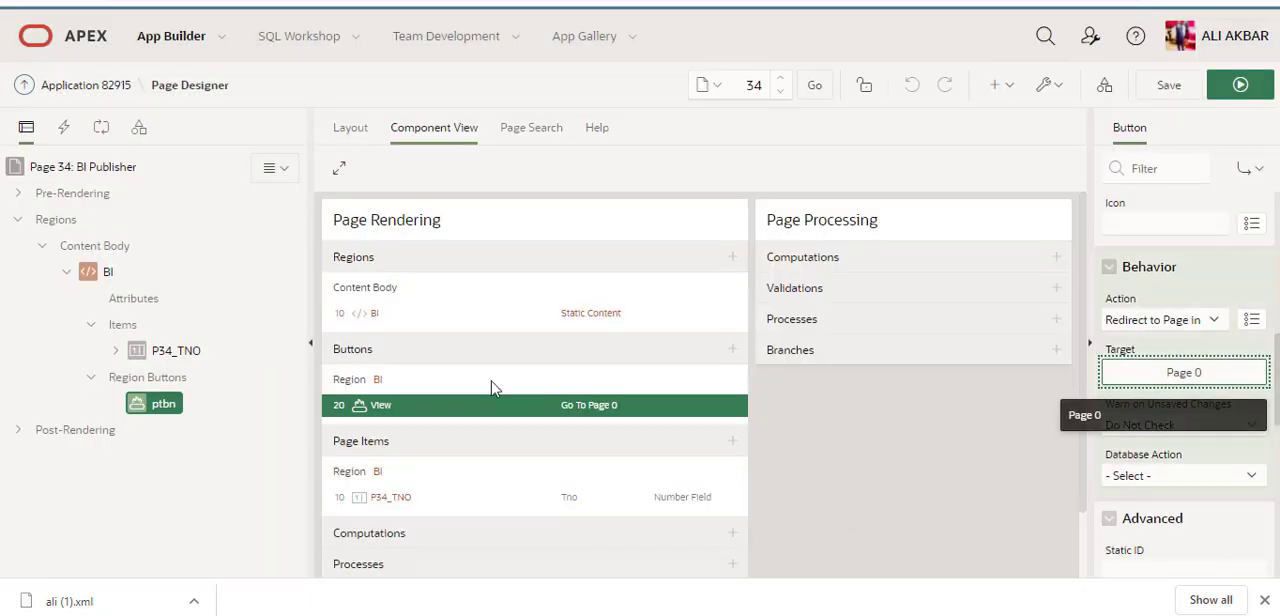
Step: Expand the dynamic action under P34_TNO and inspect the PL/SQL code of its true action
click(117, 352)
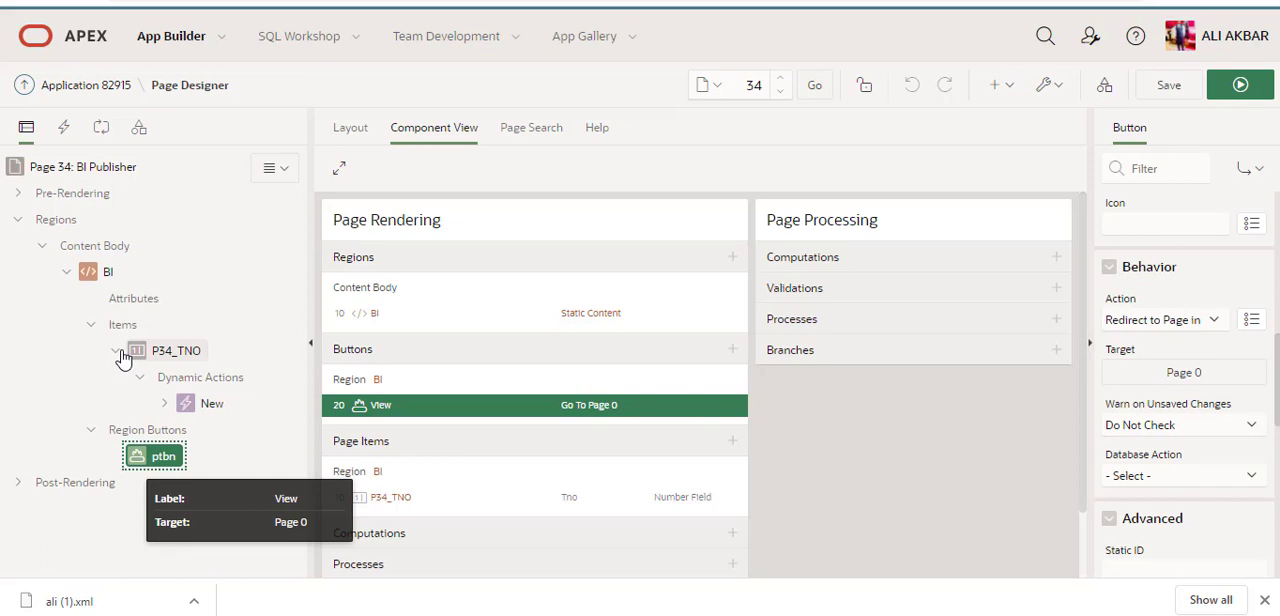
click(184, 405)
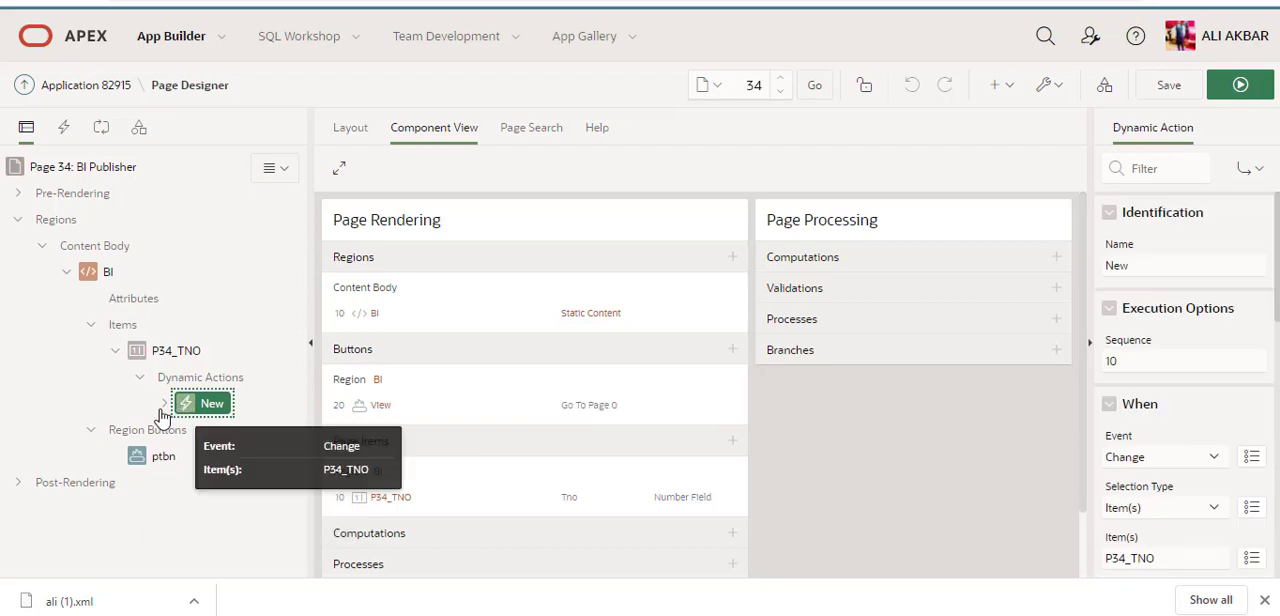
click(165, 404)
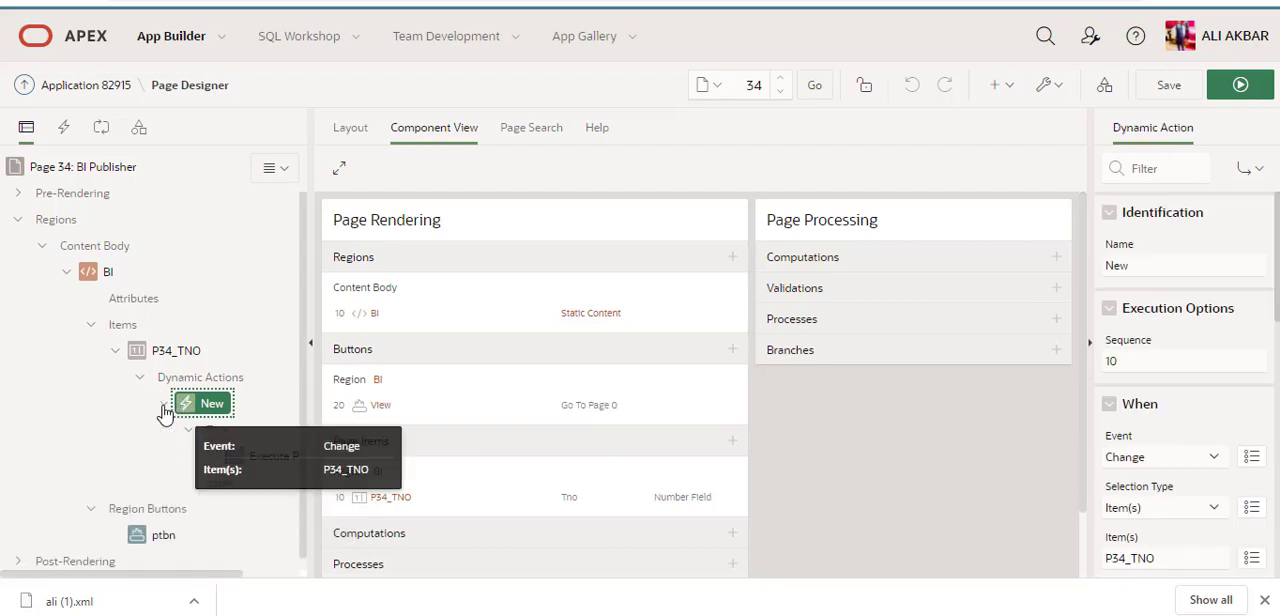
click(237, 460)
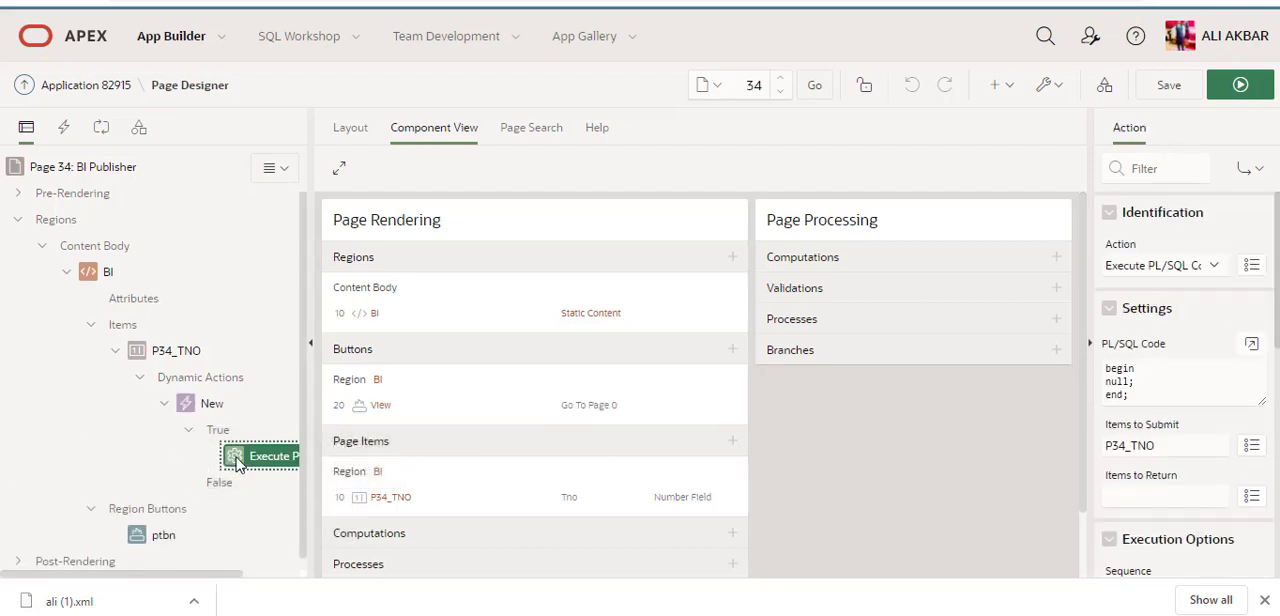
click(1253, 345)
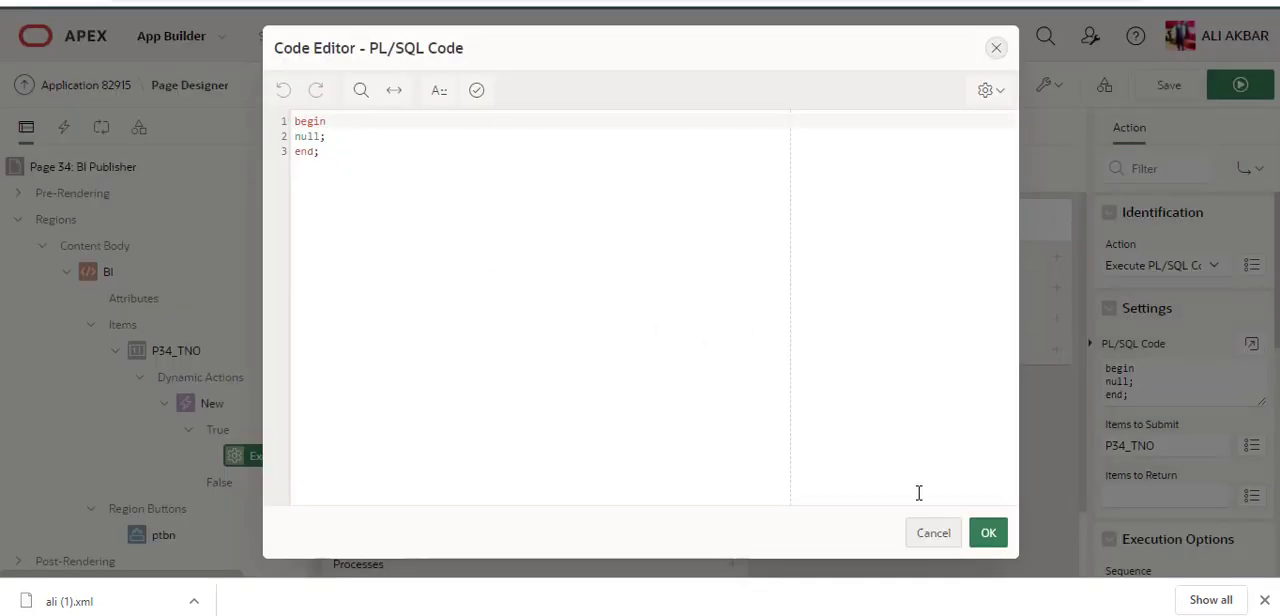
click(927, 531)
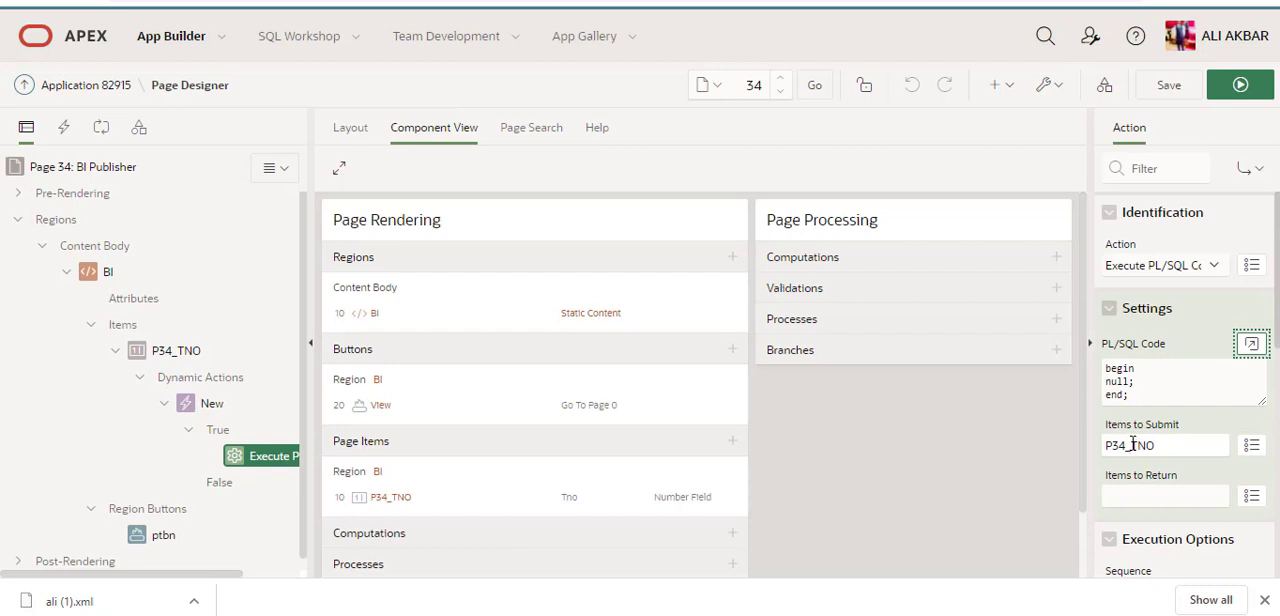
Step: Check the Items to Submit setting and the available action types of the Execute PL/SQL Code action
scroll(1133, 443, down, 1)
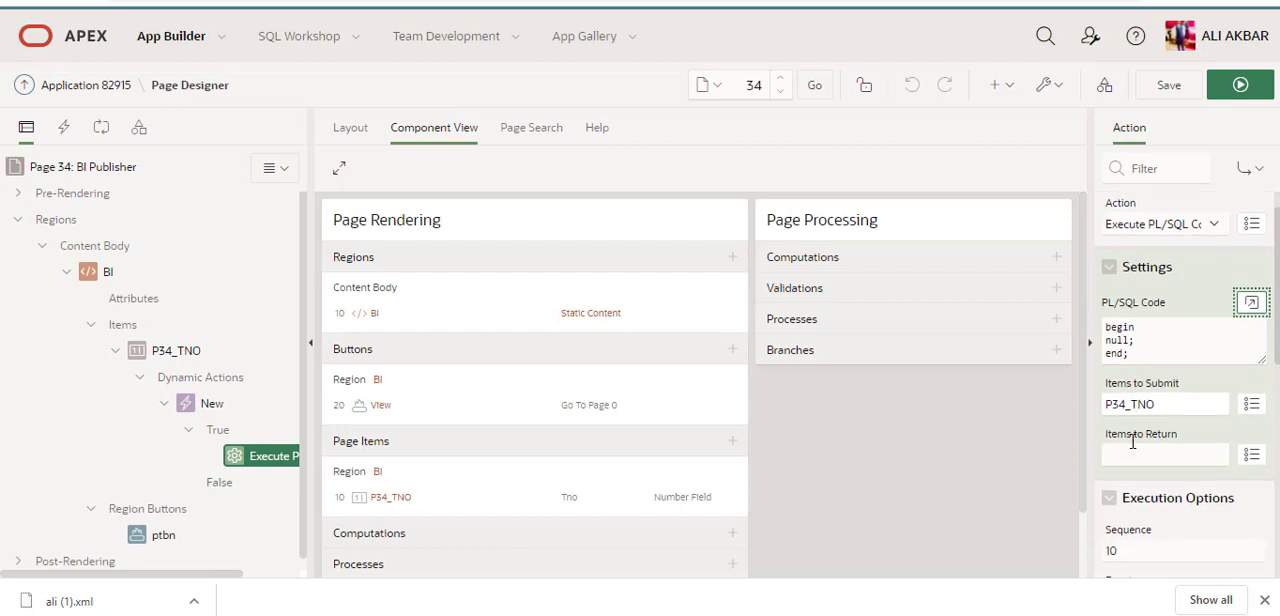
click(1180, 409)
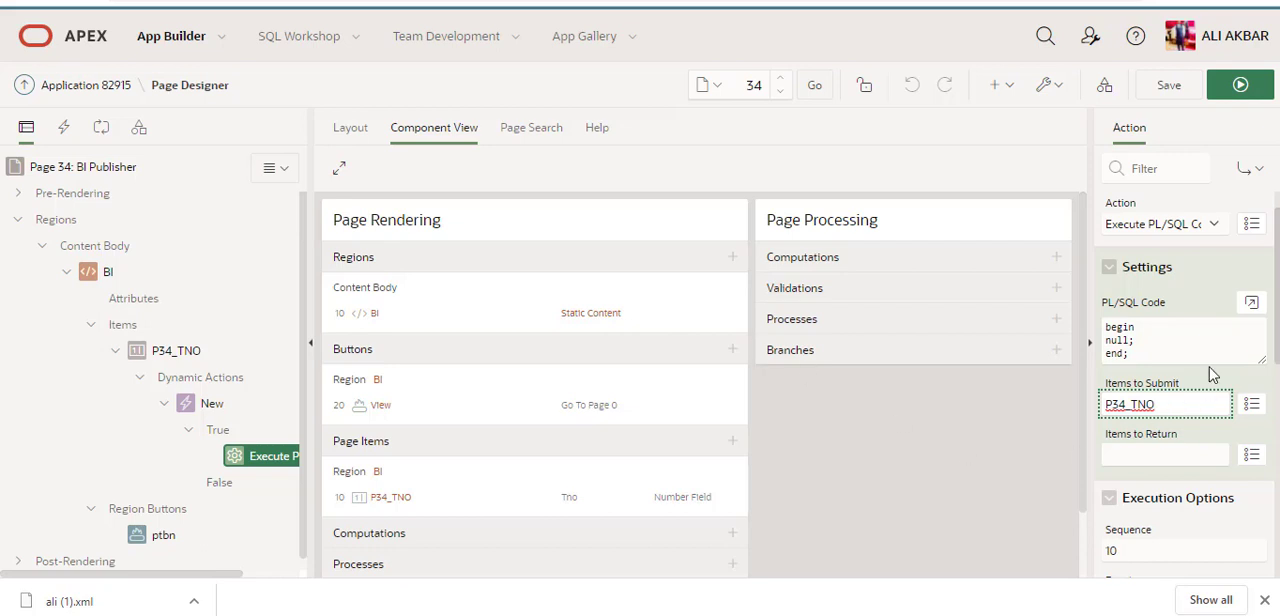
scroll(1180, 459, up, 1)
click(1213, 267)
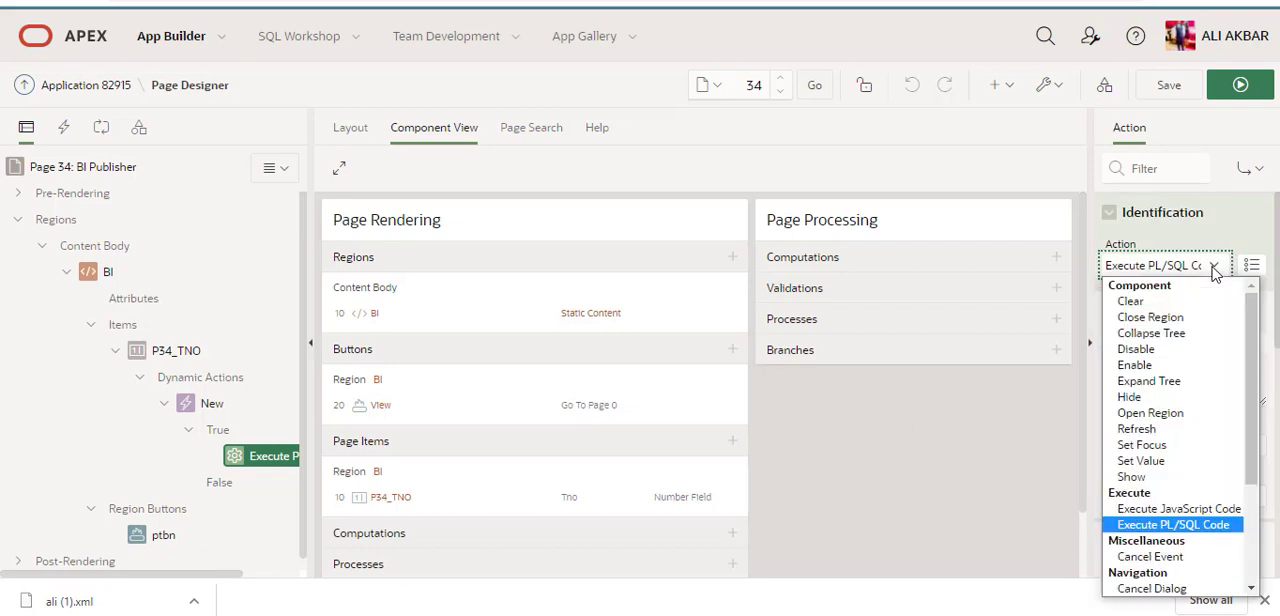
click(1213, 268)
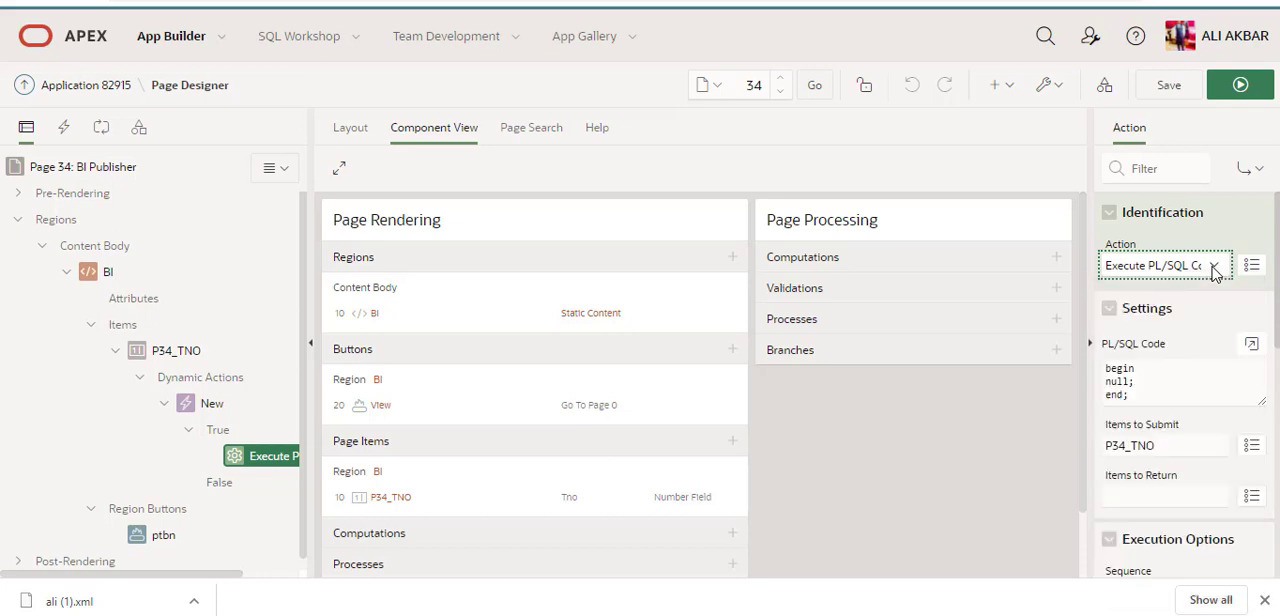
Step: Switch to the running Human Resource application and inspect page 34's session state for P34_TNO, checking it again after reloading the page
click(193, 359)
key(ctrl+Tab)
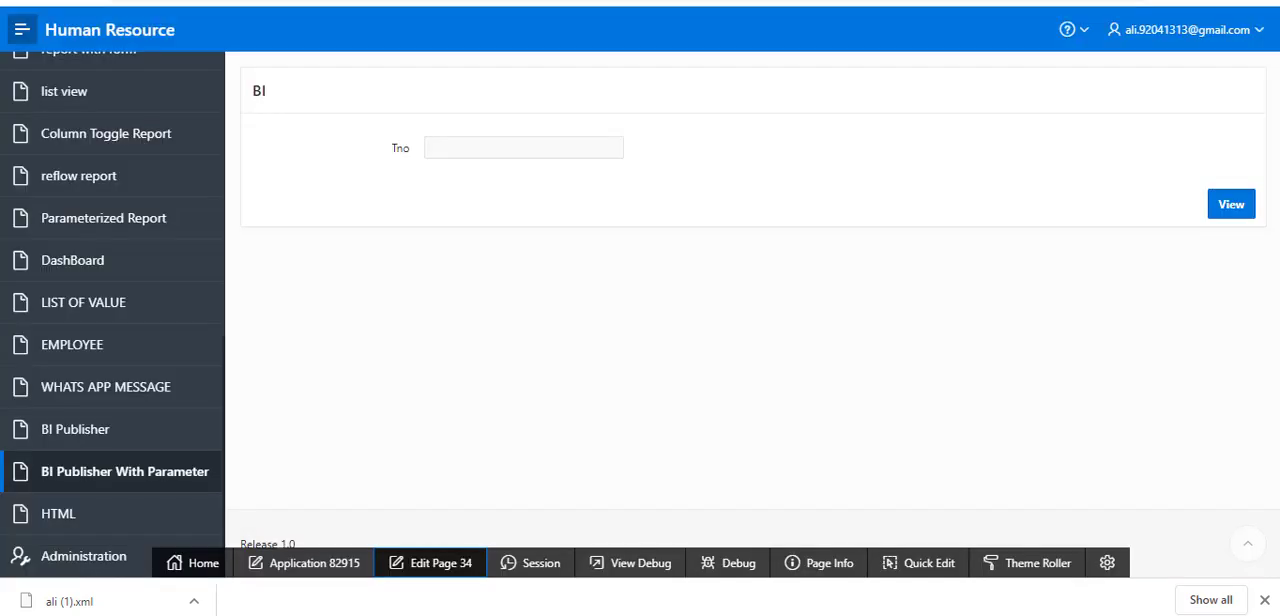
click(541, 568)
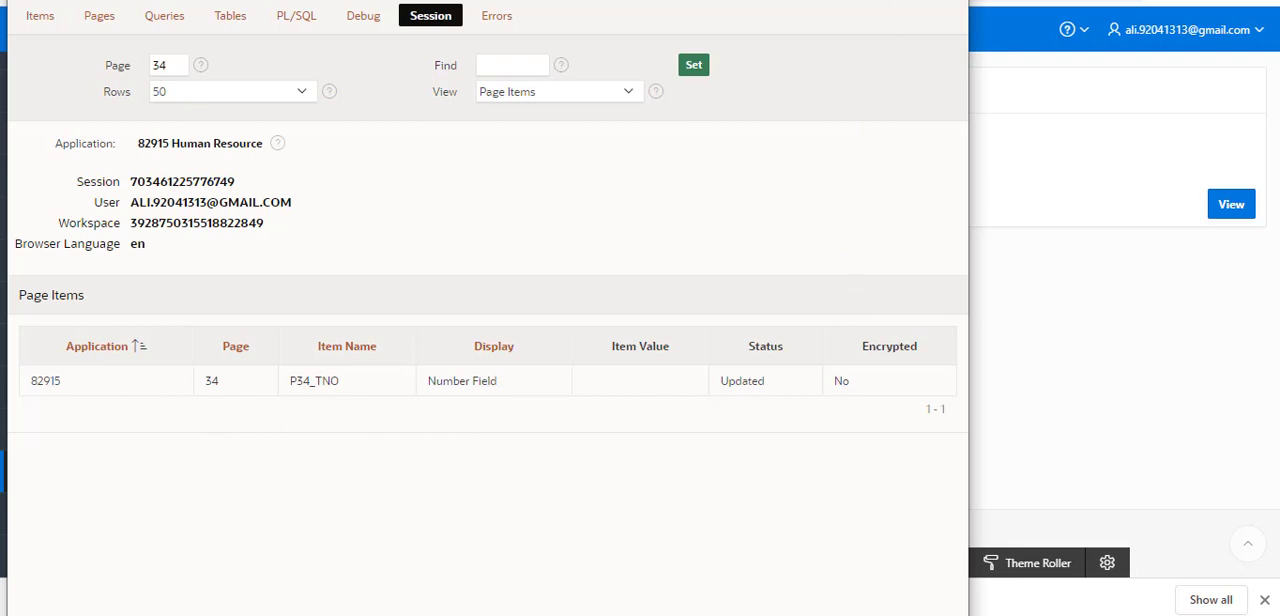
click(946, 0)
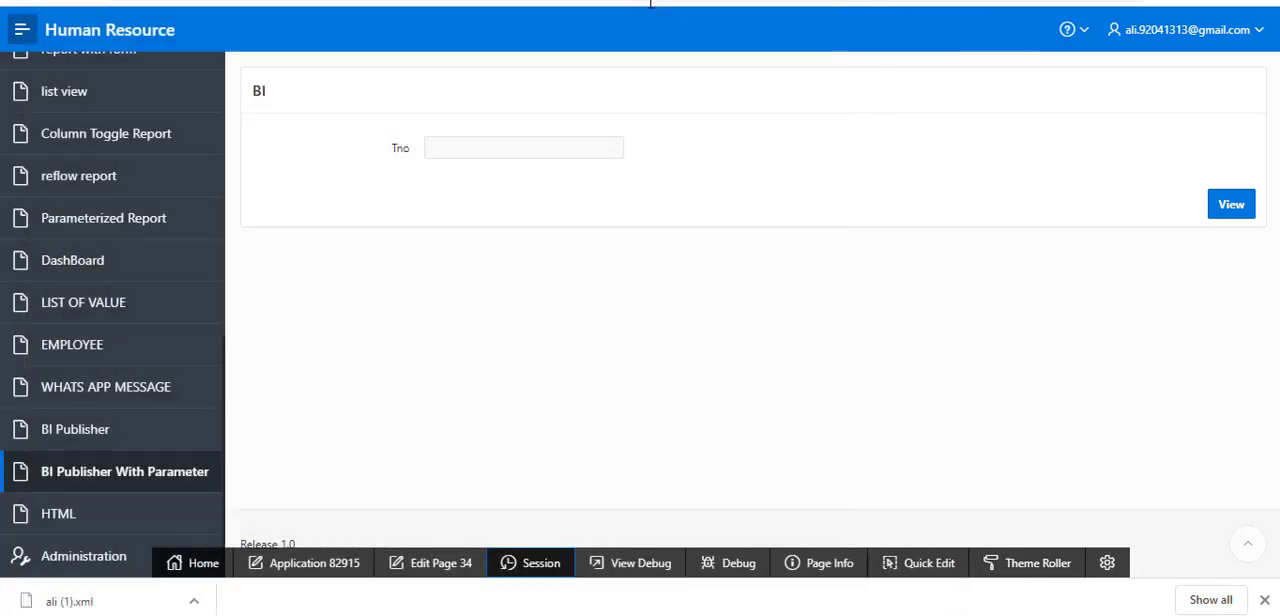
click(88, 2)
click(730, 97)
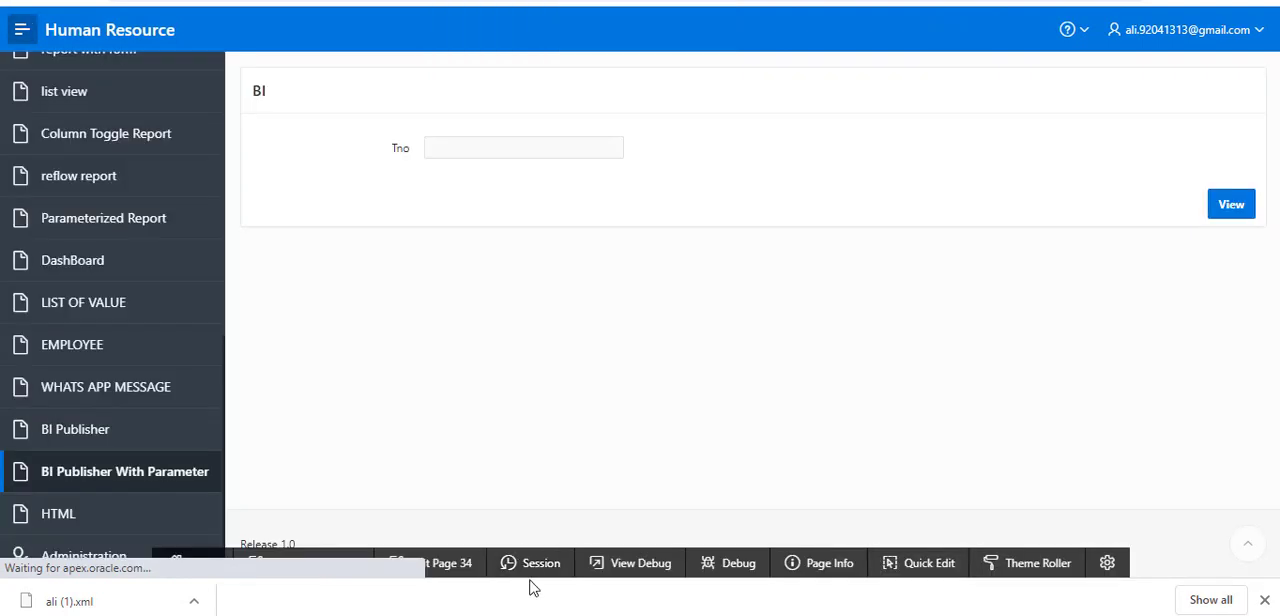
click(530, 563)
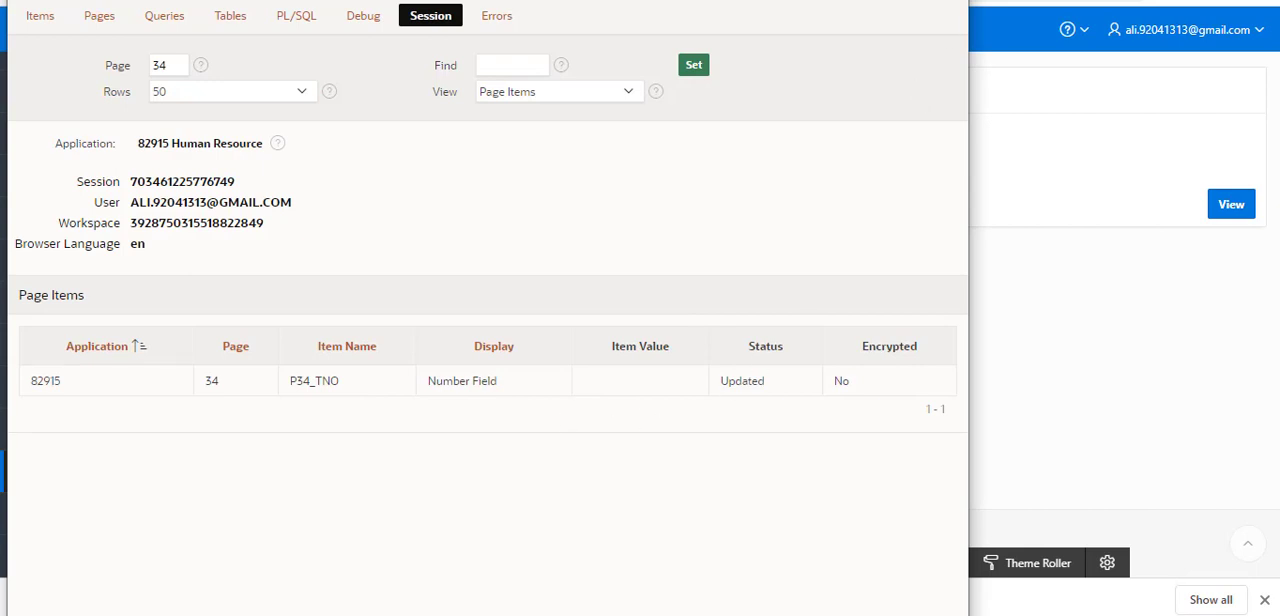
key(alt+F4)
Step: Return to Page Designer and recheck the PL/SQL code and submitted item of P34_TNO's dynamic action
key(ctrl+shift+Tab)
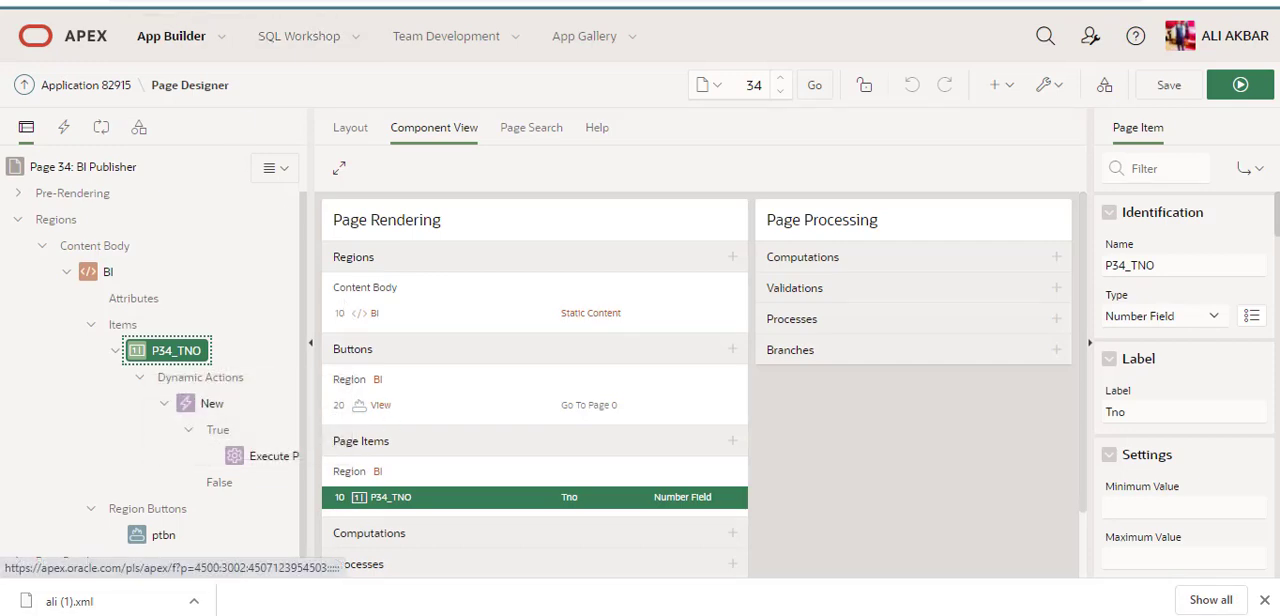
key(ctrl+Tab)
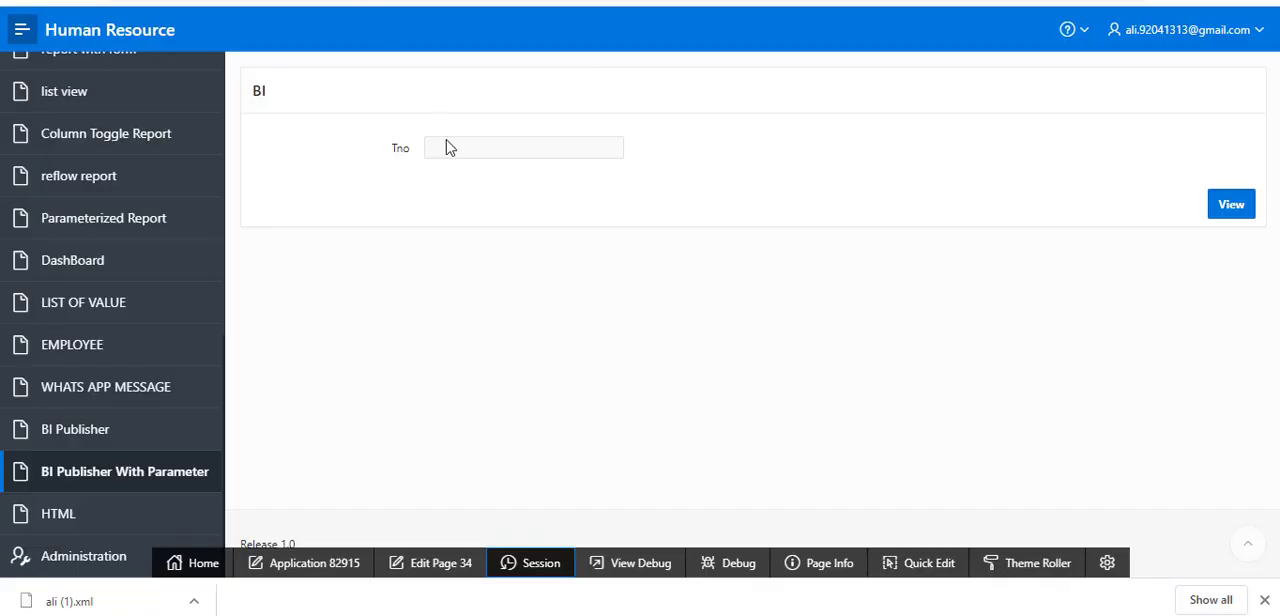
key(ctrl+Tab)
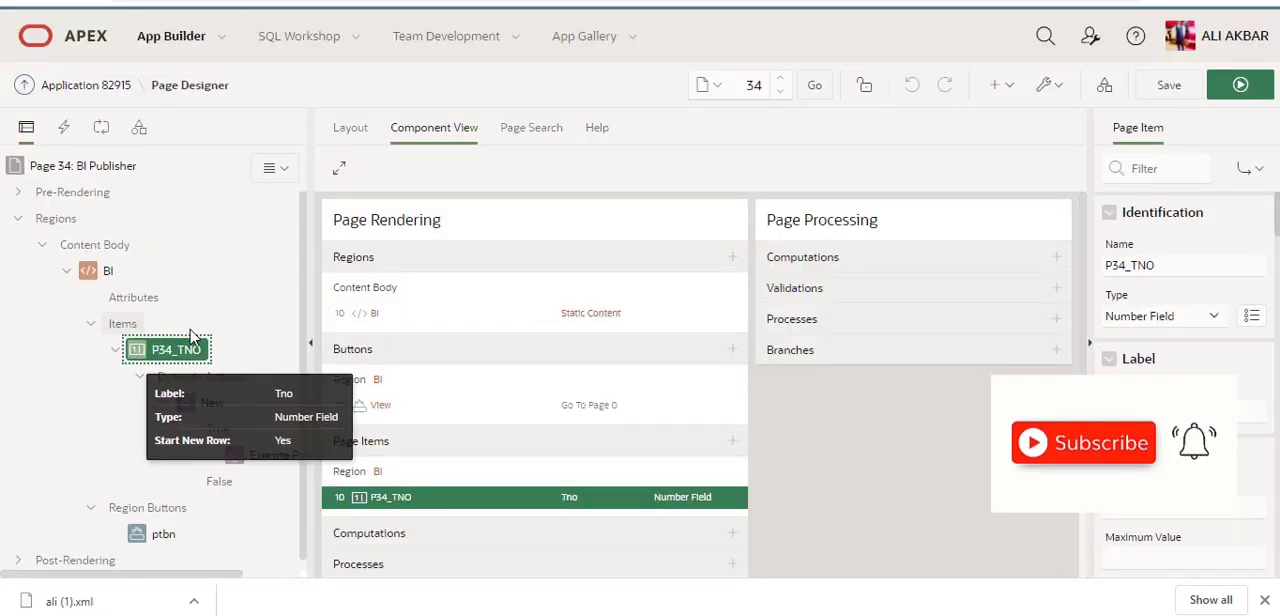
scroll(193, 336, down, 1)
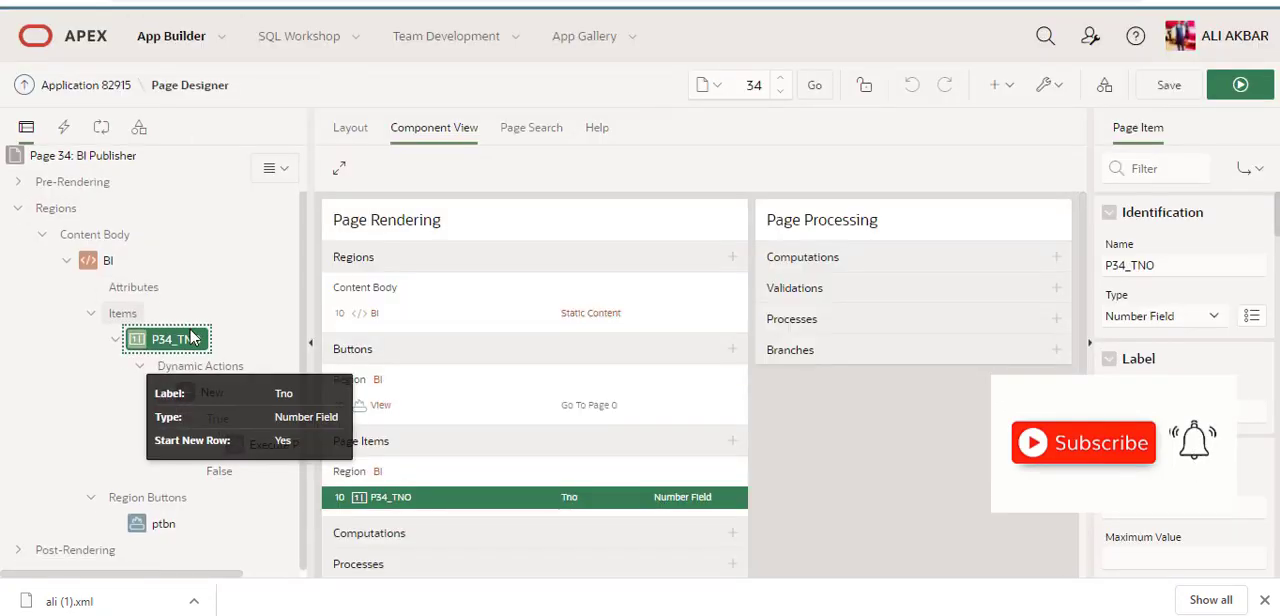
click(160, 523)
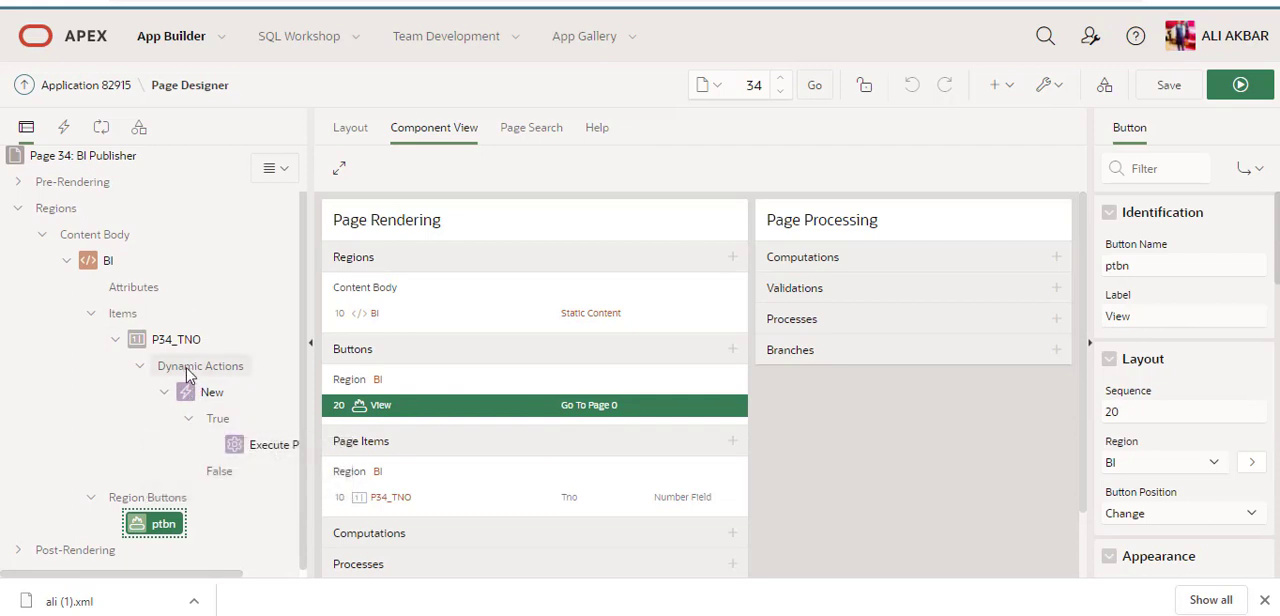
click(178, 340)
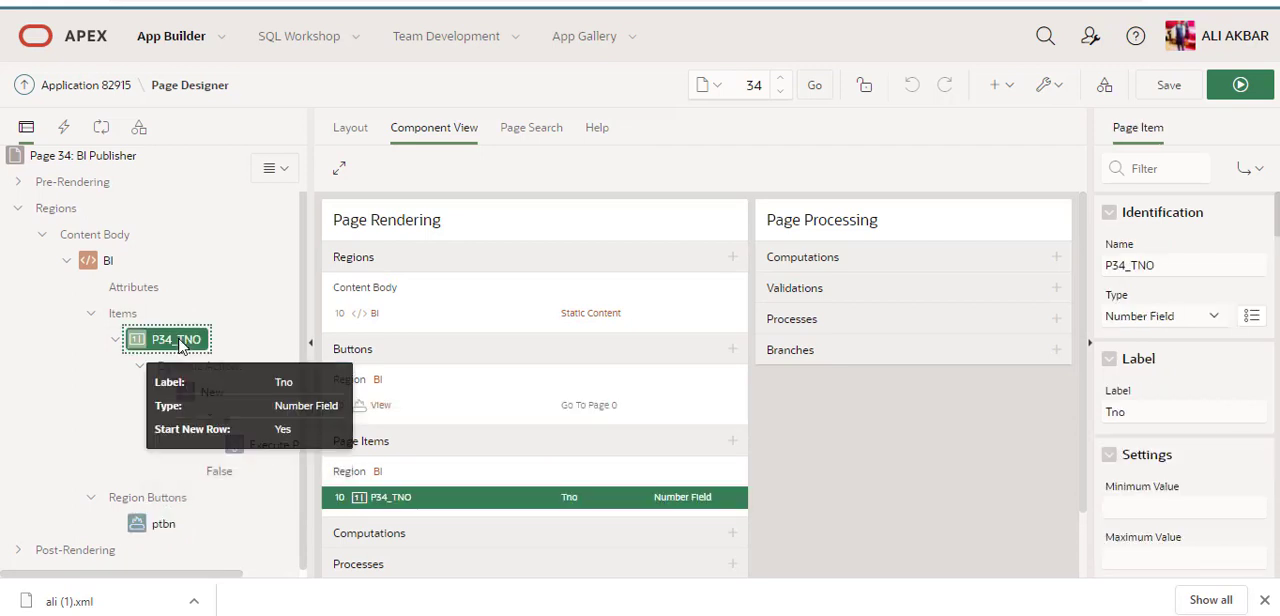
click(236, 444)
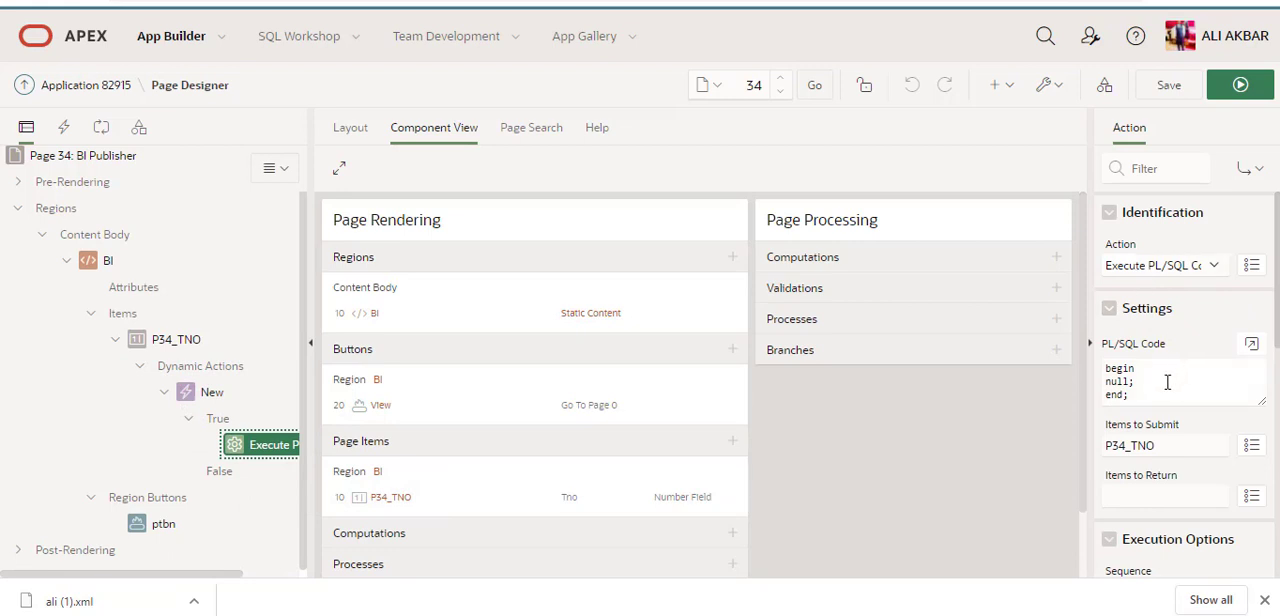
click(1251, 343)
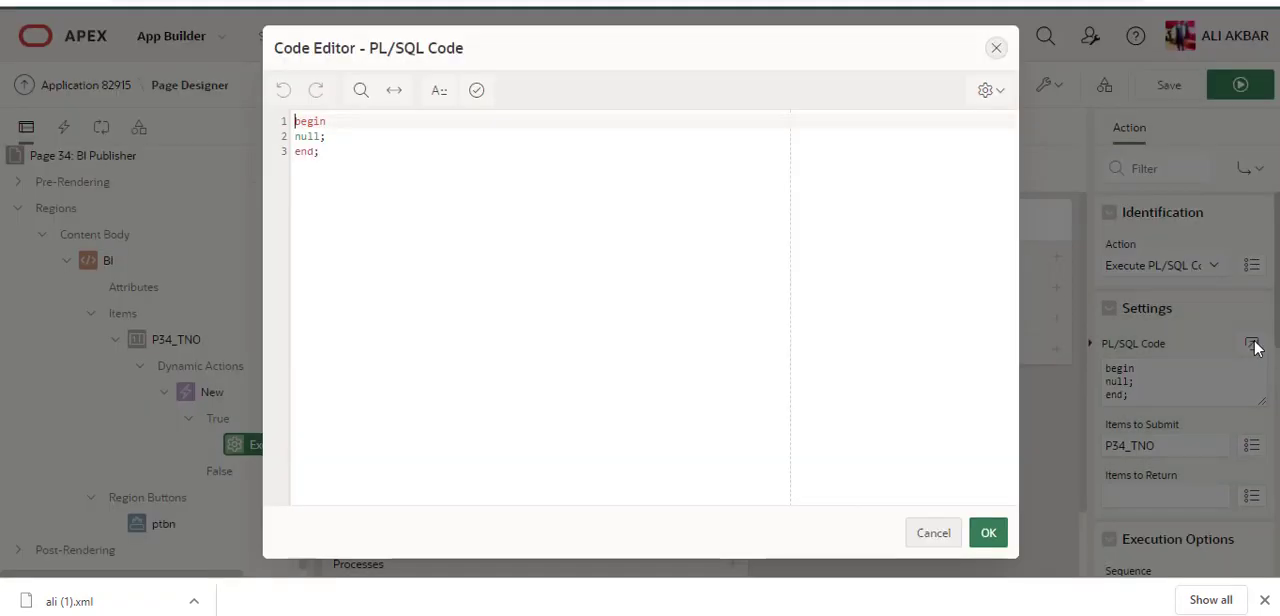
click(934, 533)
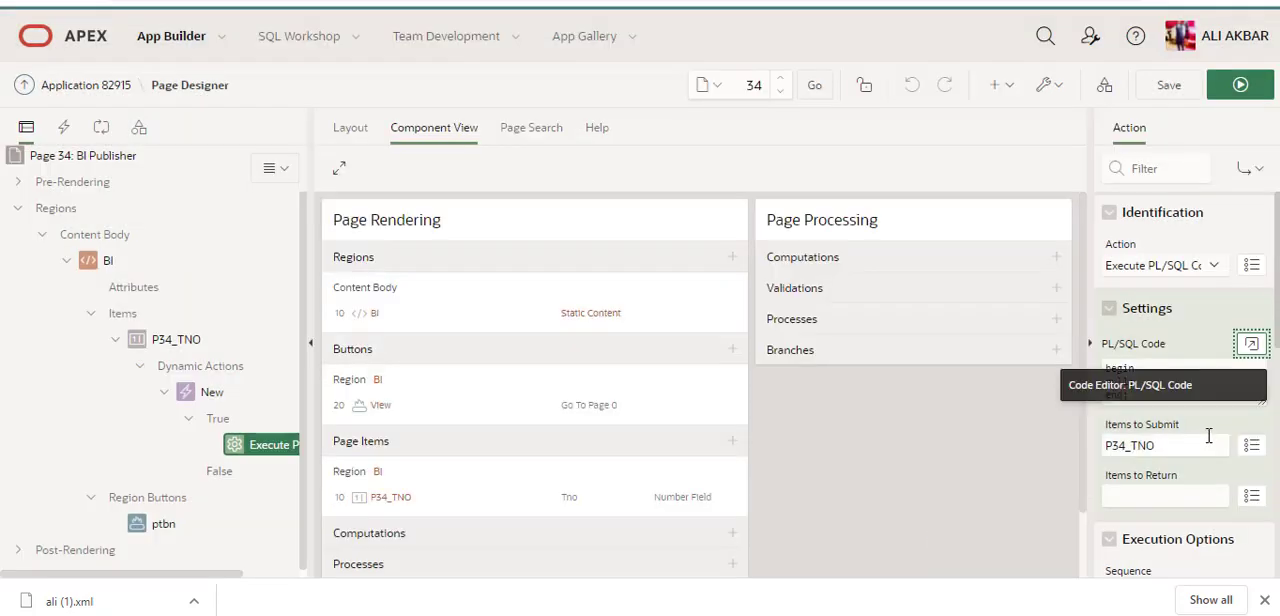
click(1208, 436)
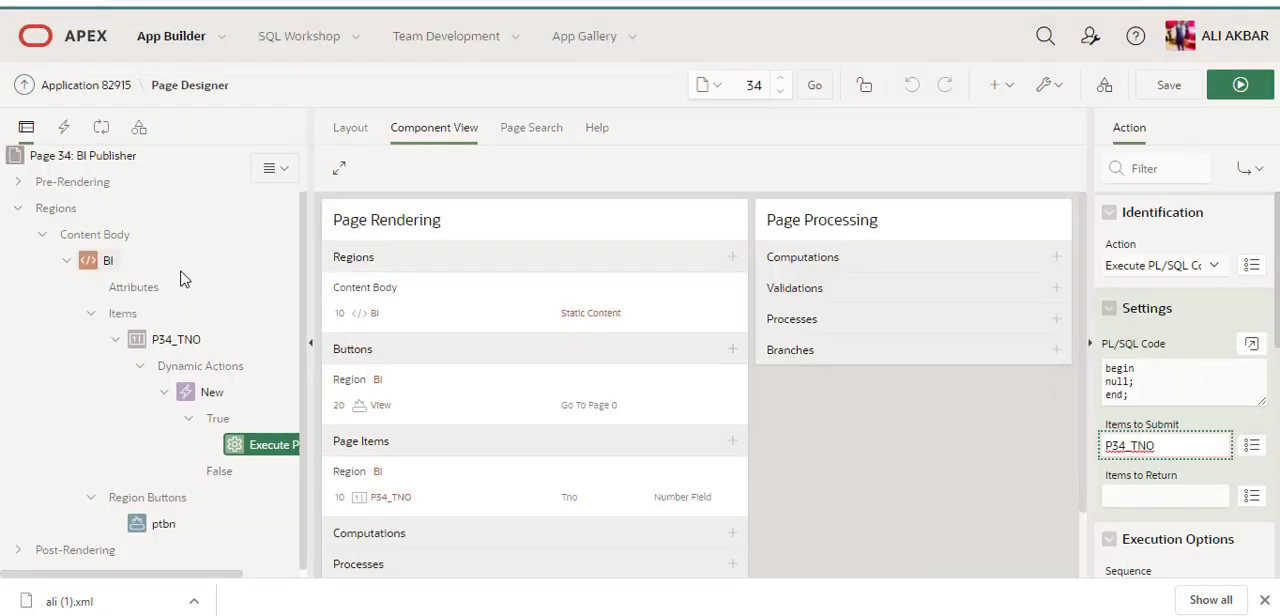
Step: Review the ptbn button's behavior action and the request in its link target, and cancel the link builder
click(141, 533)
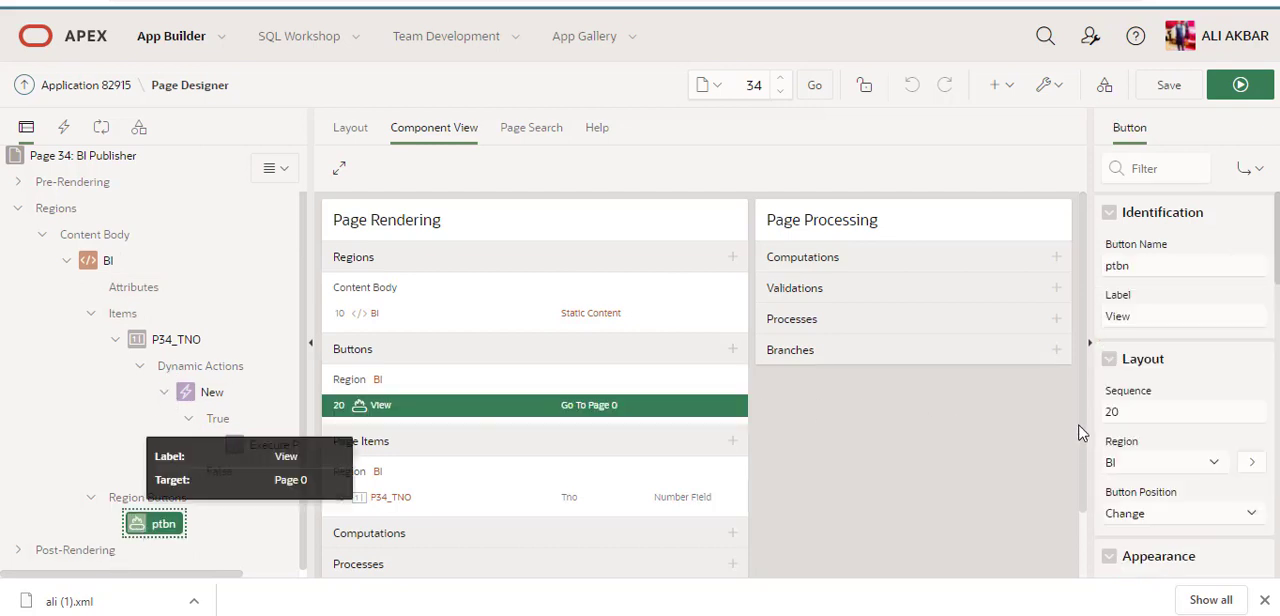
scroll(1082, 440, down, 2)
scroll(1224, 417, down, 3)
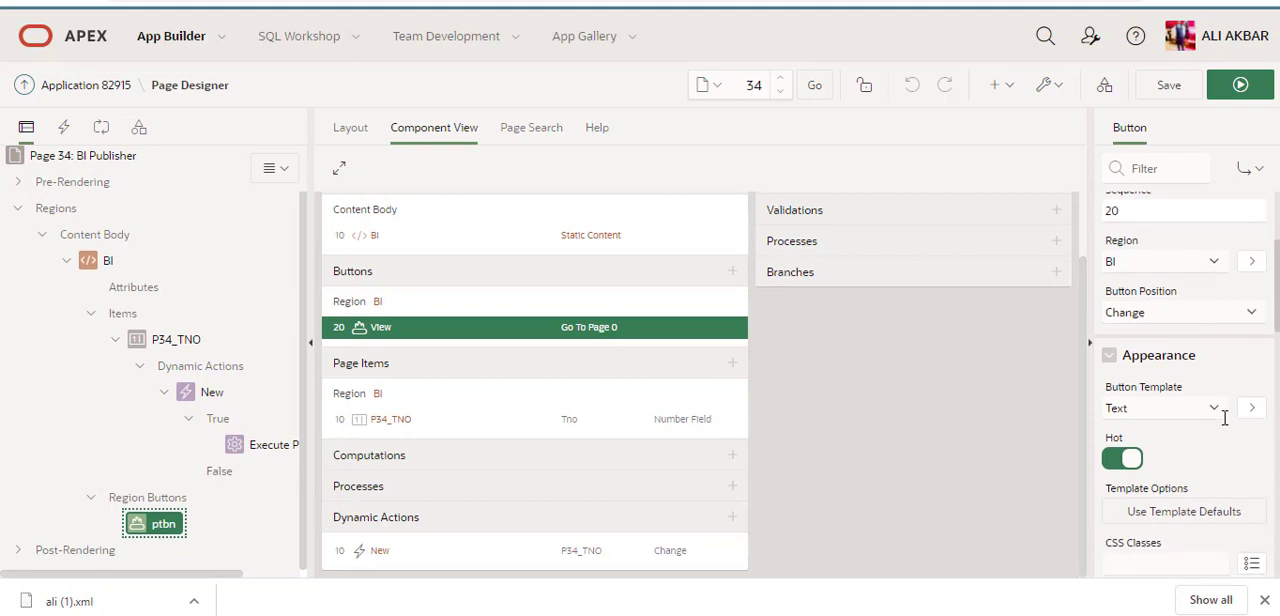
scroll(1224, 417, down, 3)
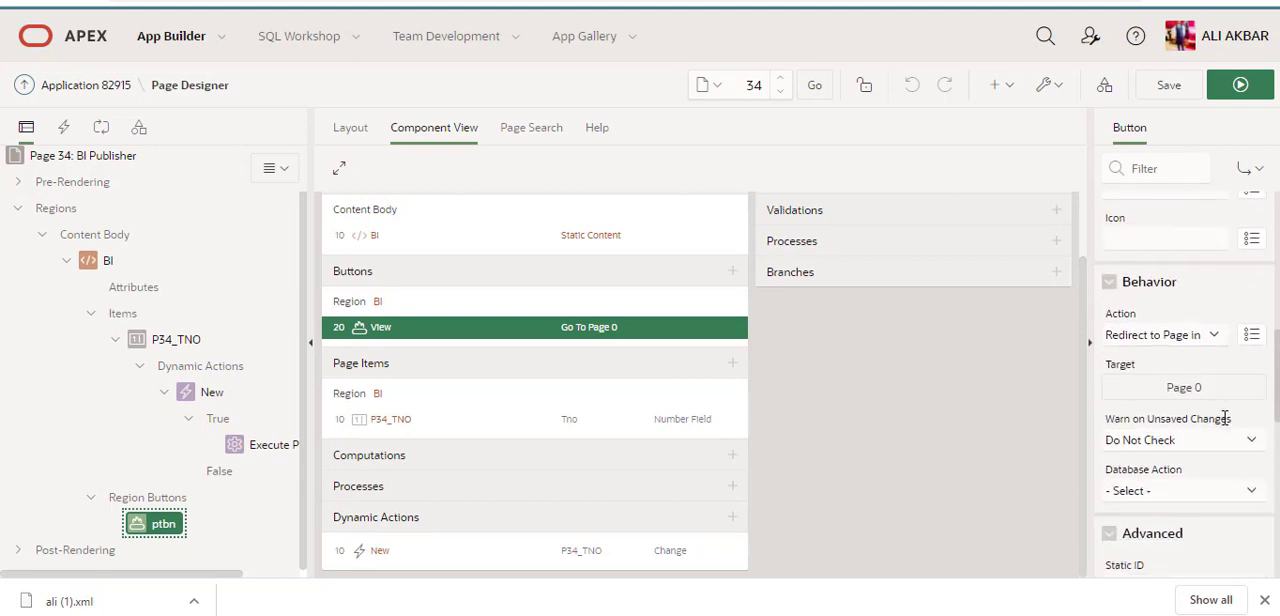
click(1208, 340)
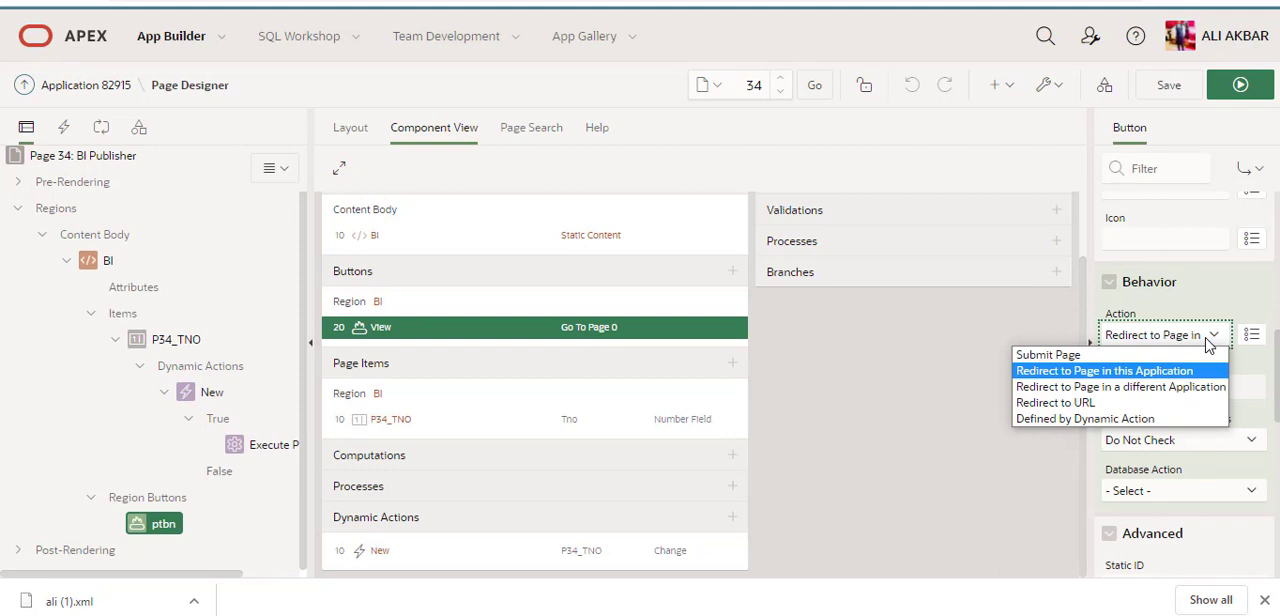
click(1208, 342)
click(1190, 393)
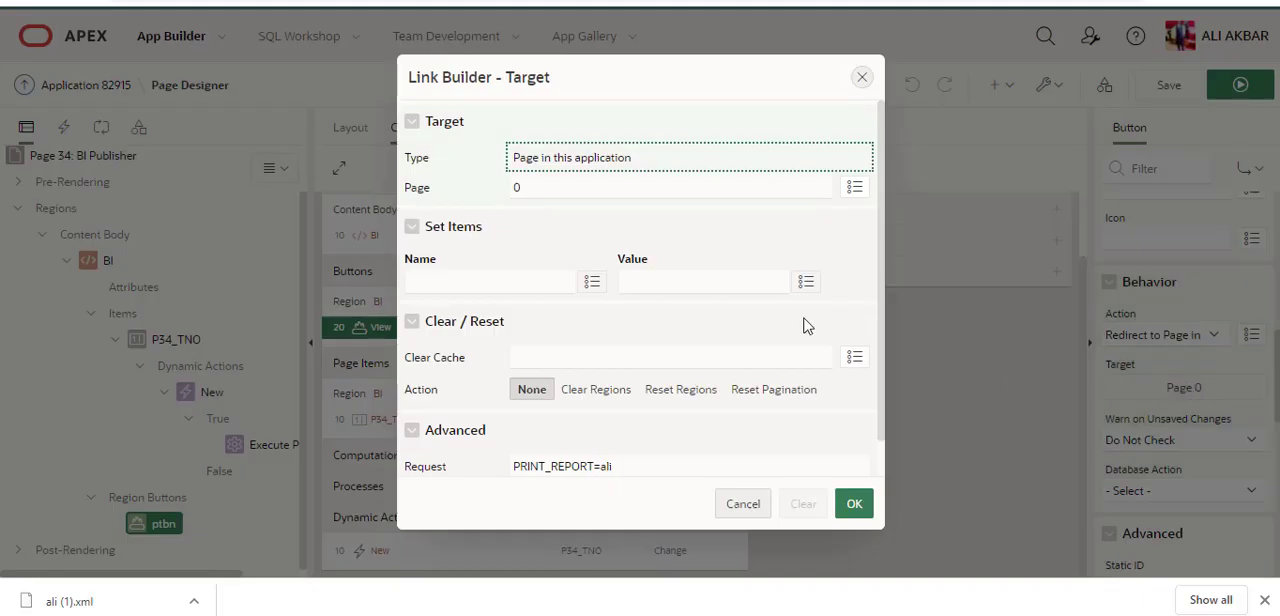
click(652, 467)
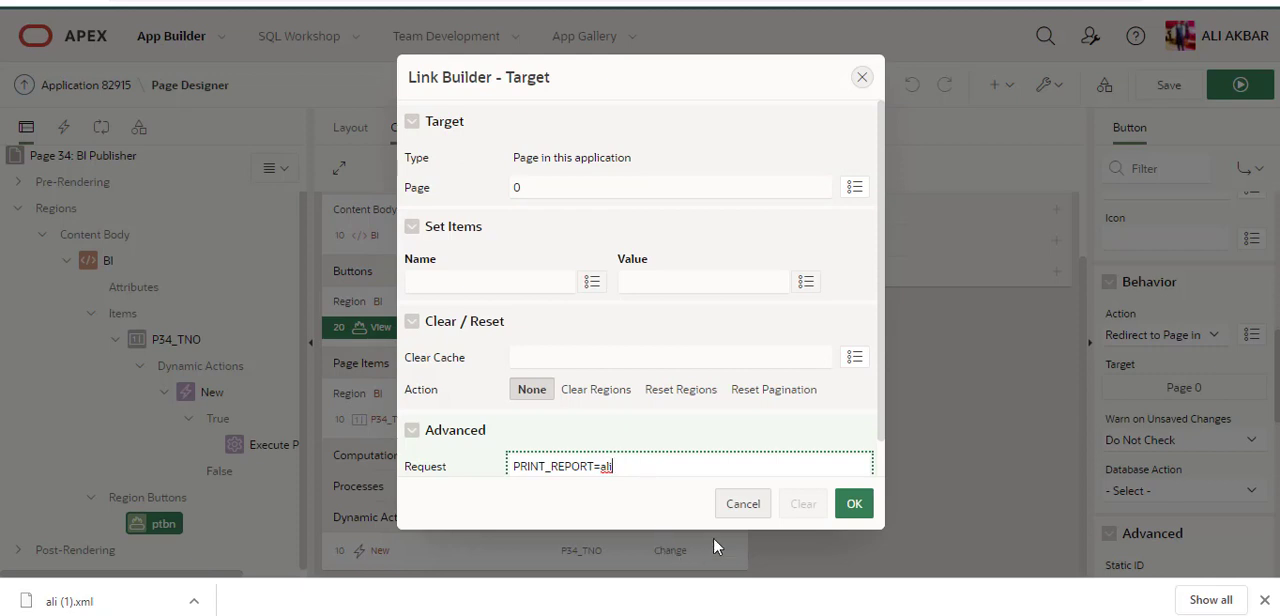
click(743, 504)
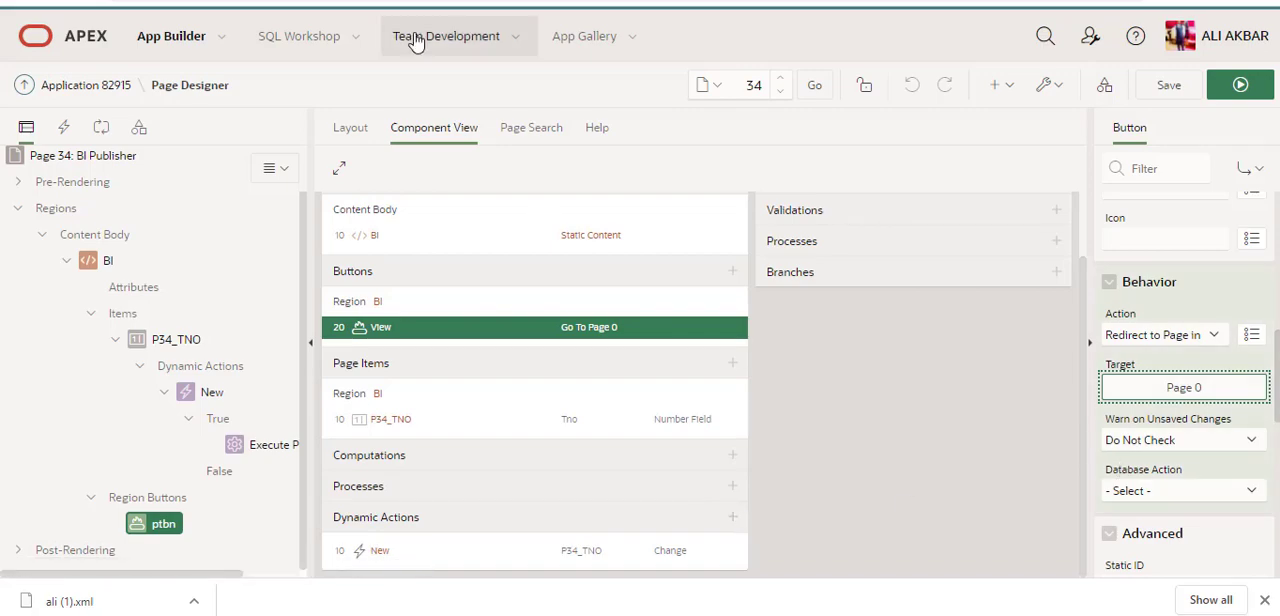
Step: Switch to the running BI Publisher With Parameter page, enter 1 as the Tno, and view the report
click(80, 1)
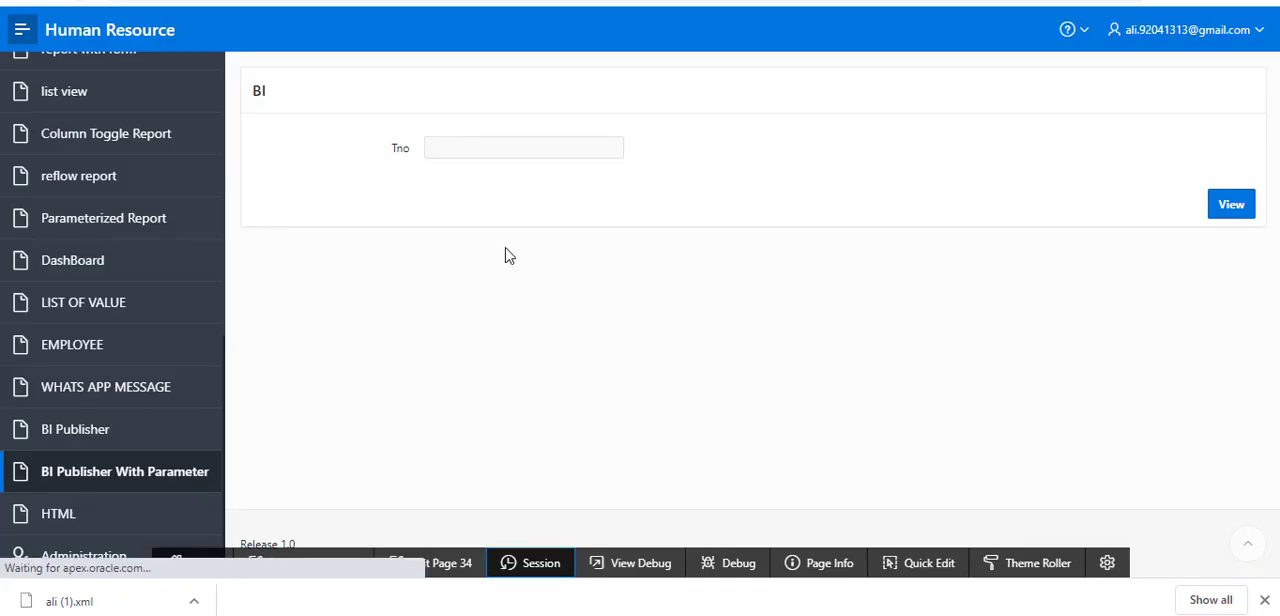
click(543, 145)
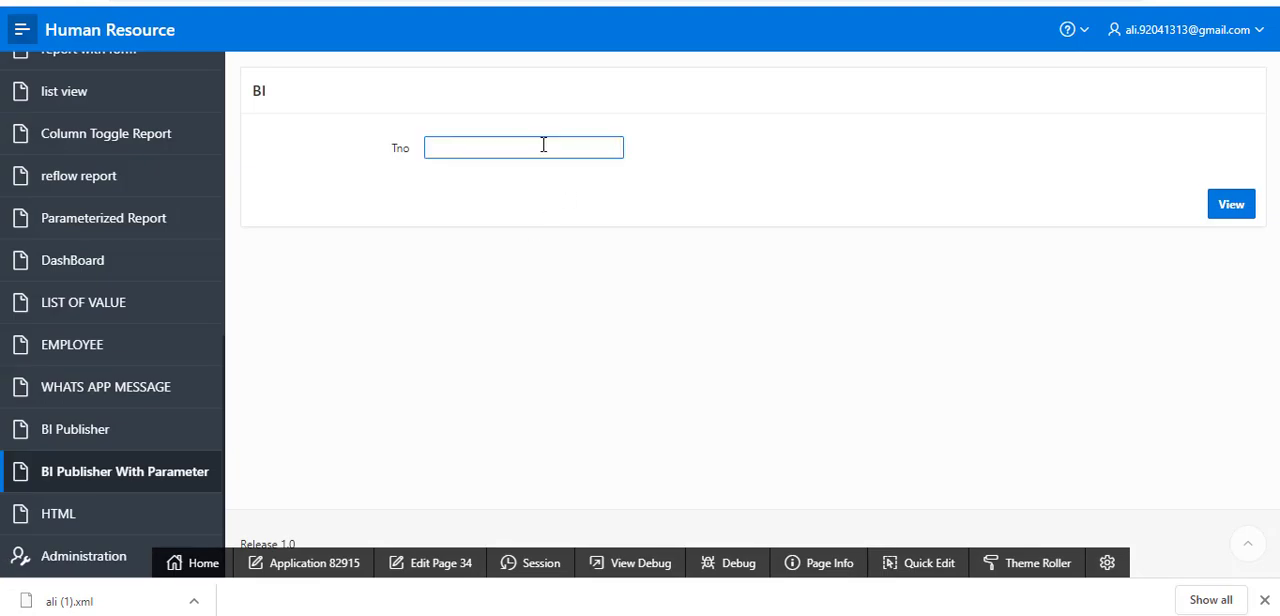
text(1)
click(1228, 208)
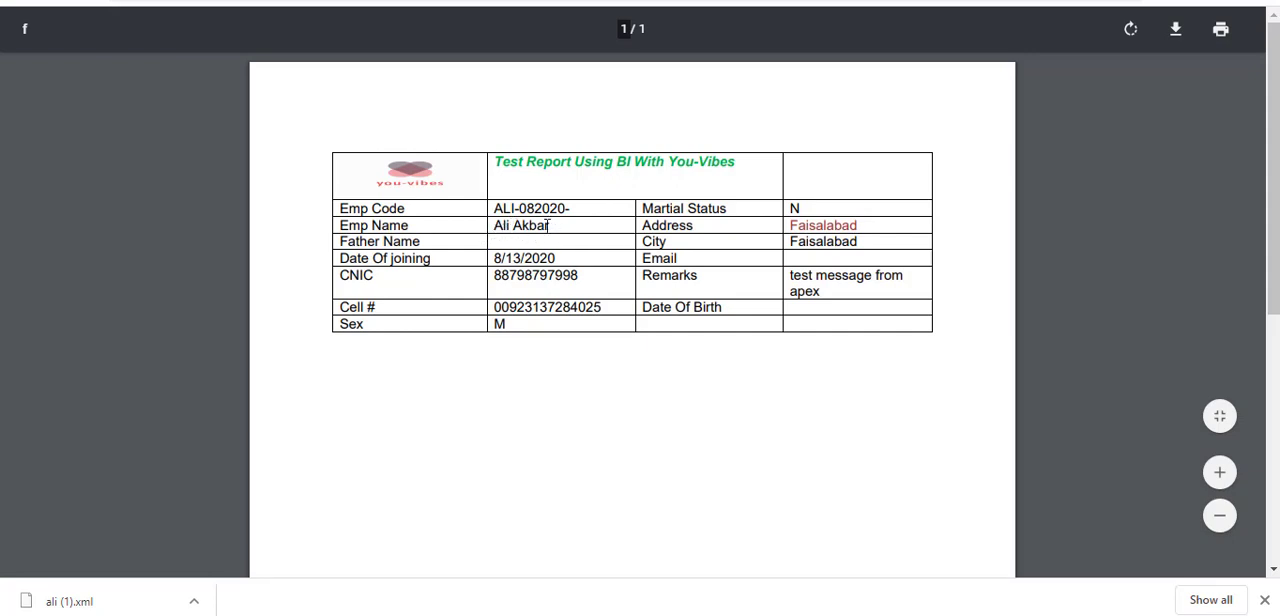
Step: Examine the employee name and remaining details in the generated PDF report, and close the report
drag(578, 208, 503, 226)
click(552, 235)
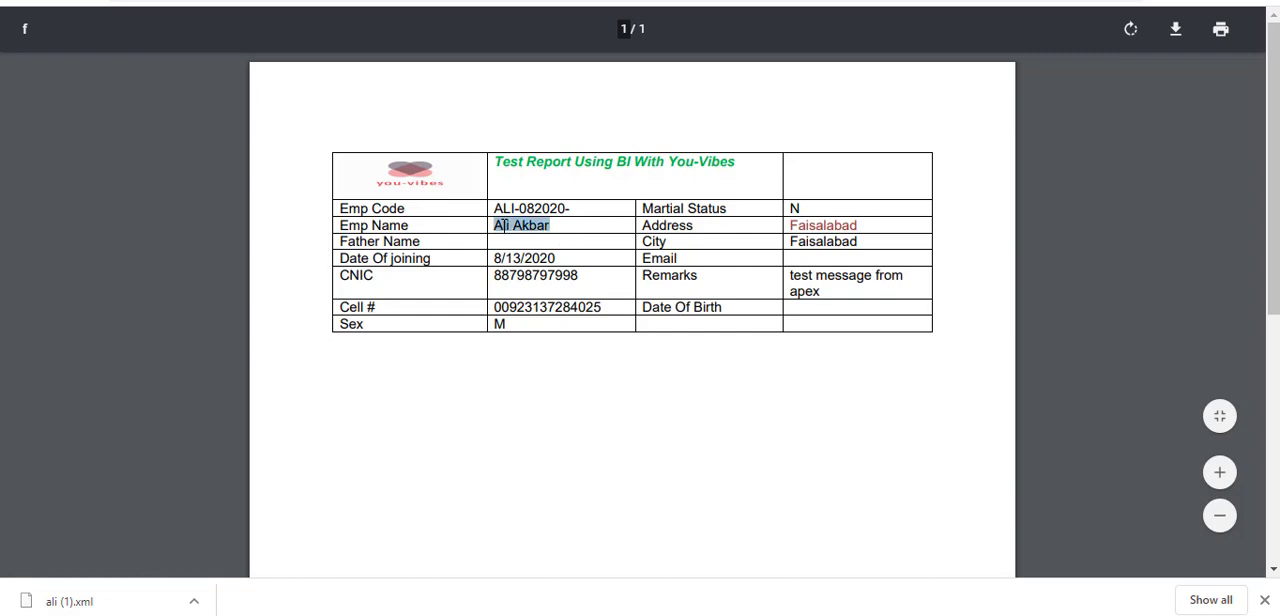
click(584, 246)
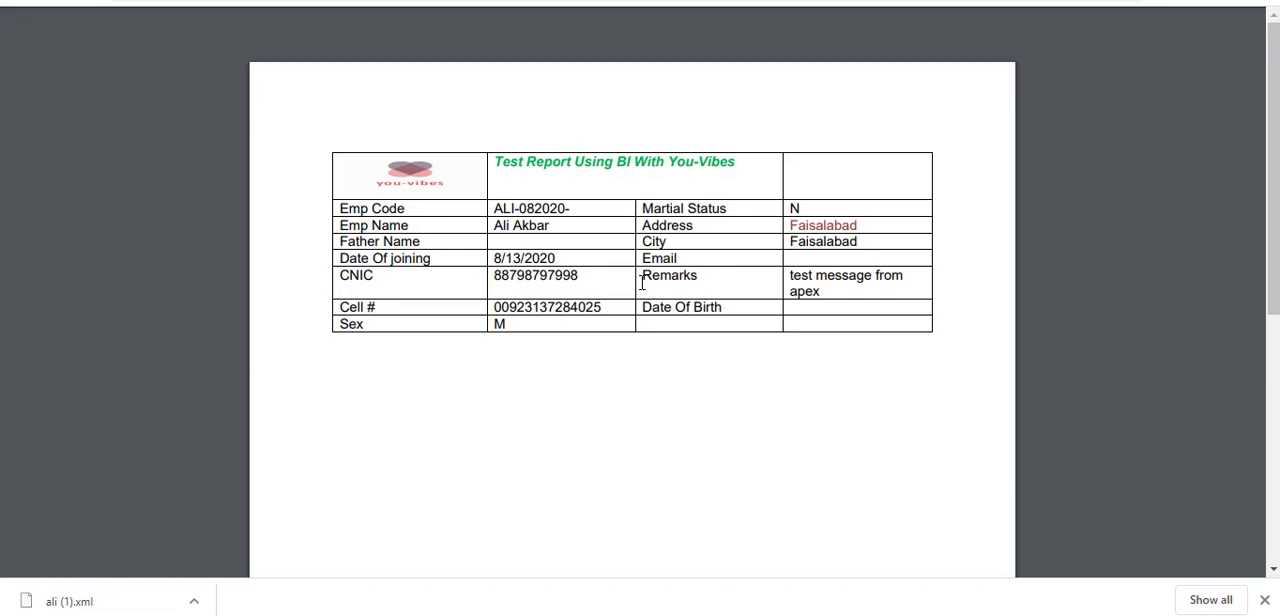
scroll(642, 283, down, 1)
scroll(642, 283, up, 1)
key(ctrl+w)
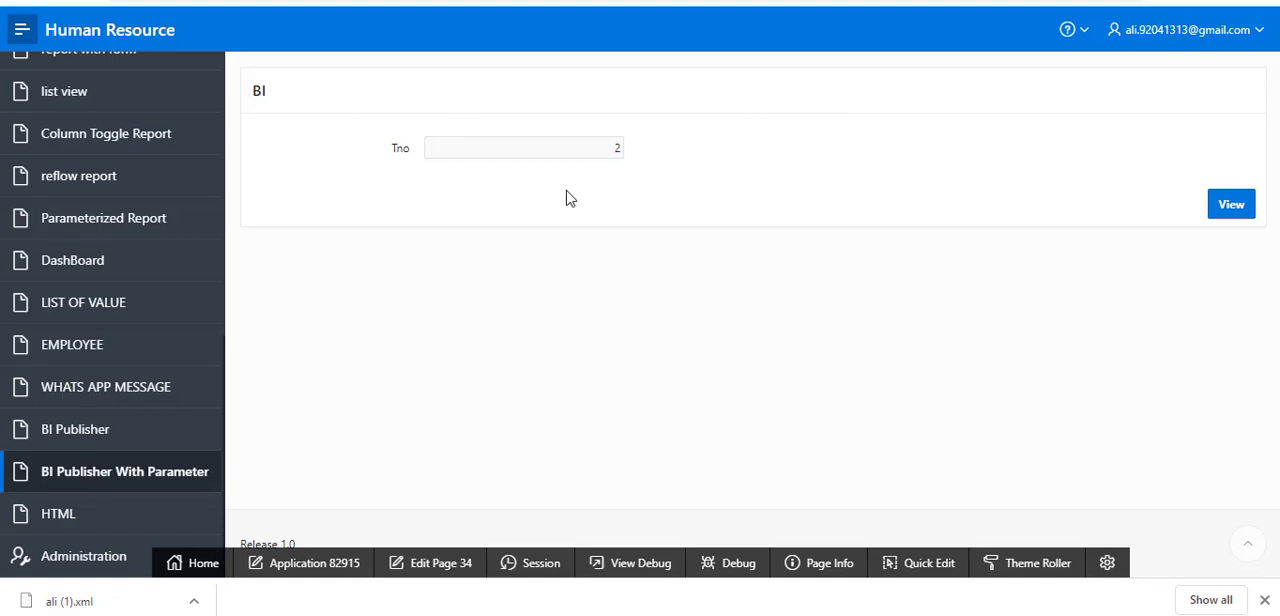
Step: View the report for Tno 2, check its employee name, and return to the BI Publisher With Parameter page
click(1220, 216)
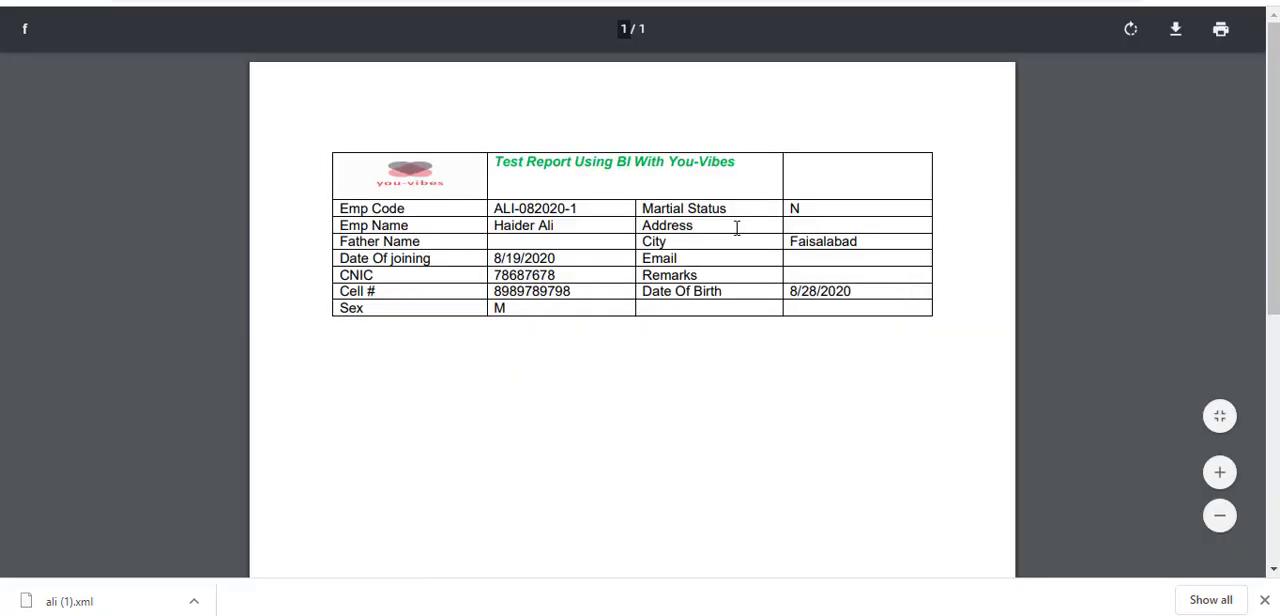
drag(561, 225, 495, 227)
click(605, 242)
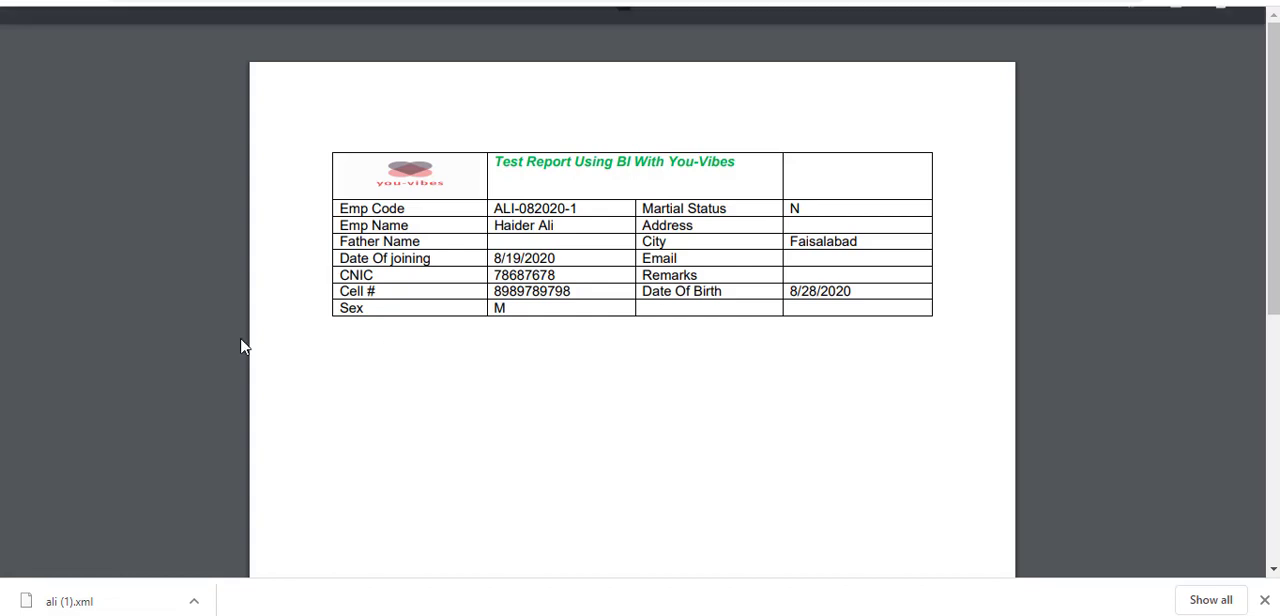
click(25, 1)
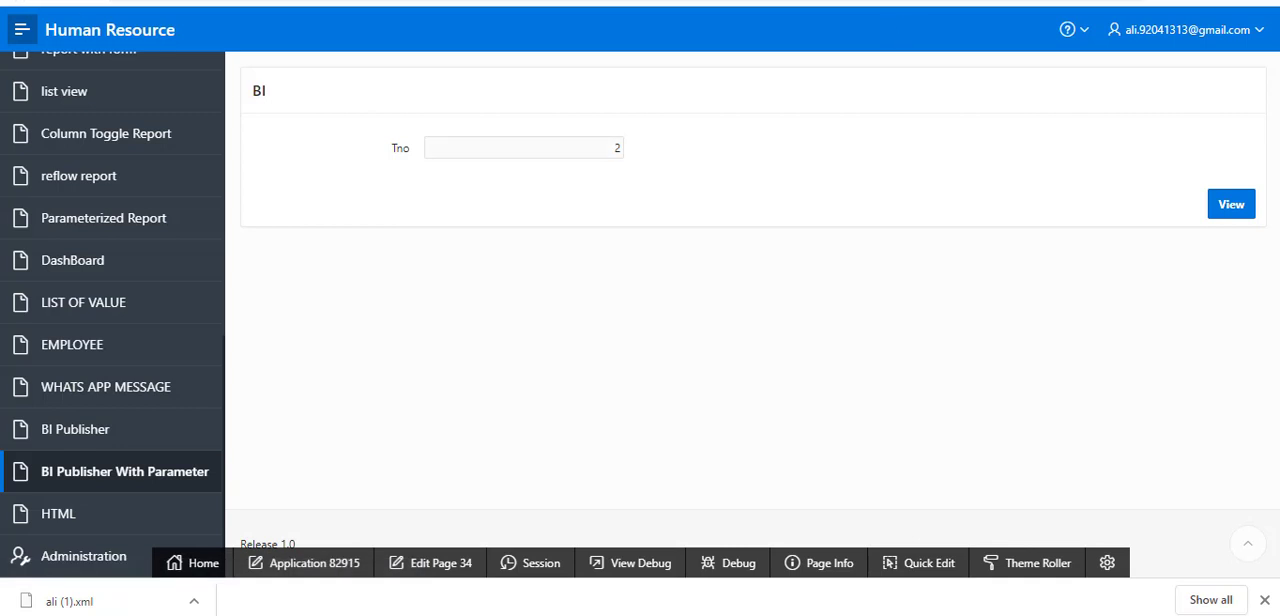
Step: Switch to the Notepad notes listing the parameterized report steps, and minimize all windows to show the desktop
key(alt+Tab)
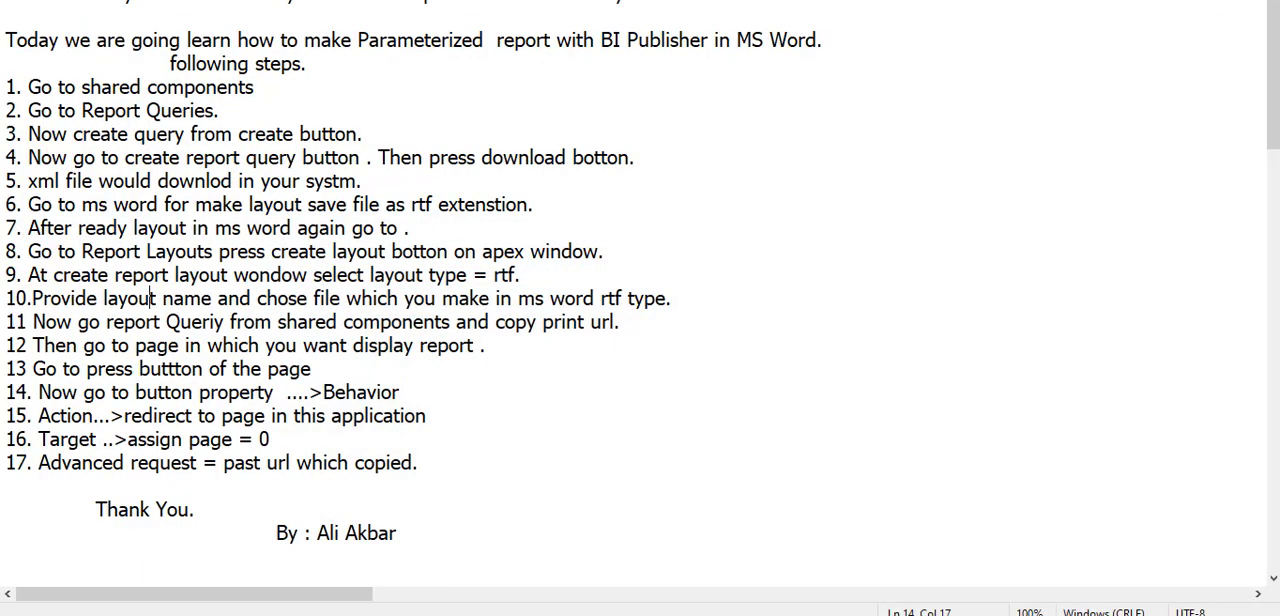
key(super+d)
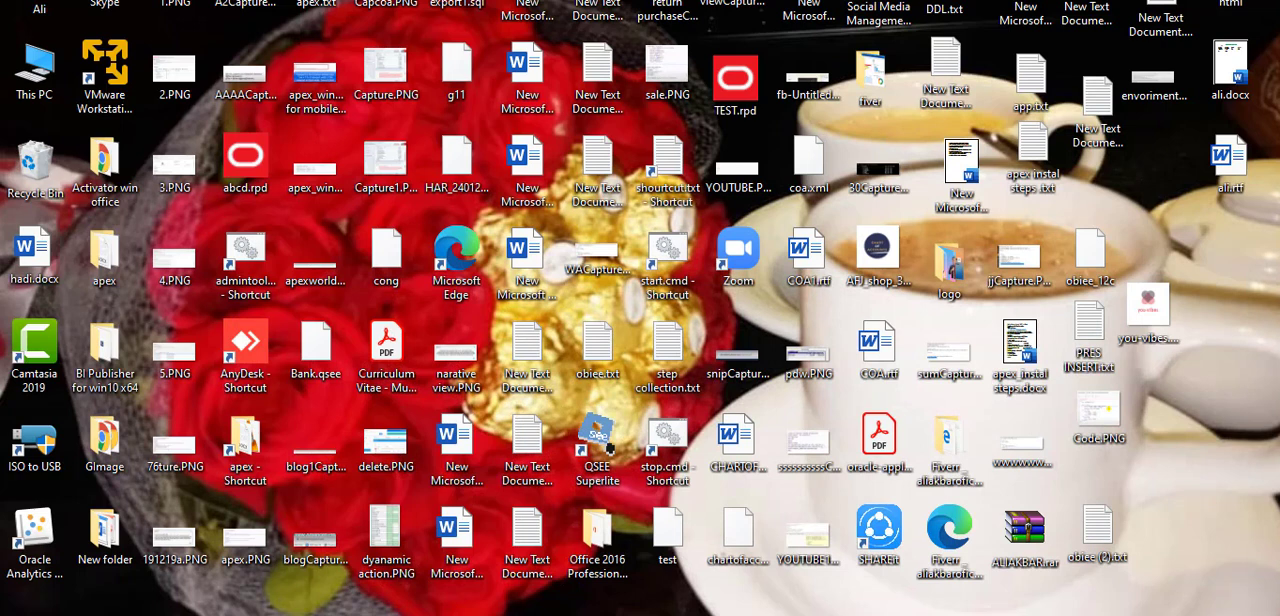